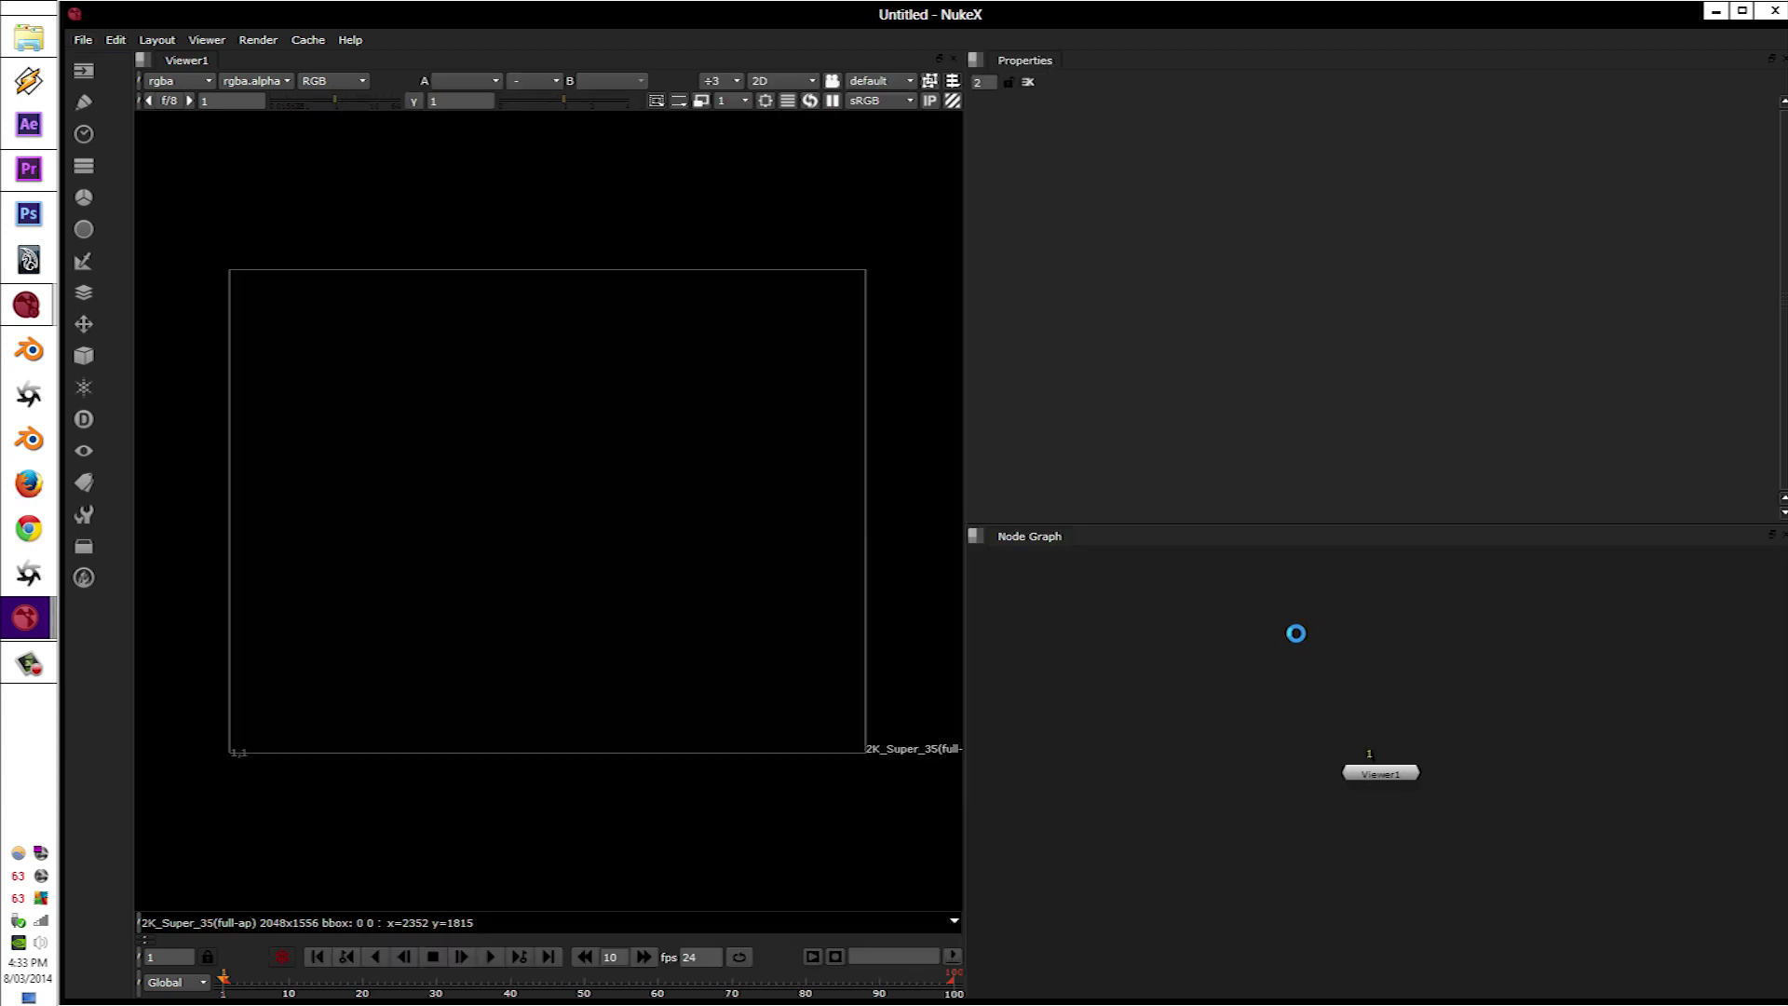
# Step: Save the script as composite_tutorial_v001.nk in the Nuke Tutorial folder, replacing the existing file
pyautogui.click(1155, 556)
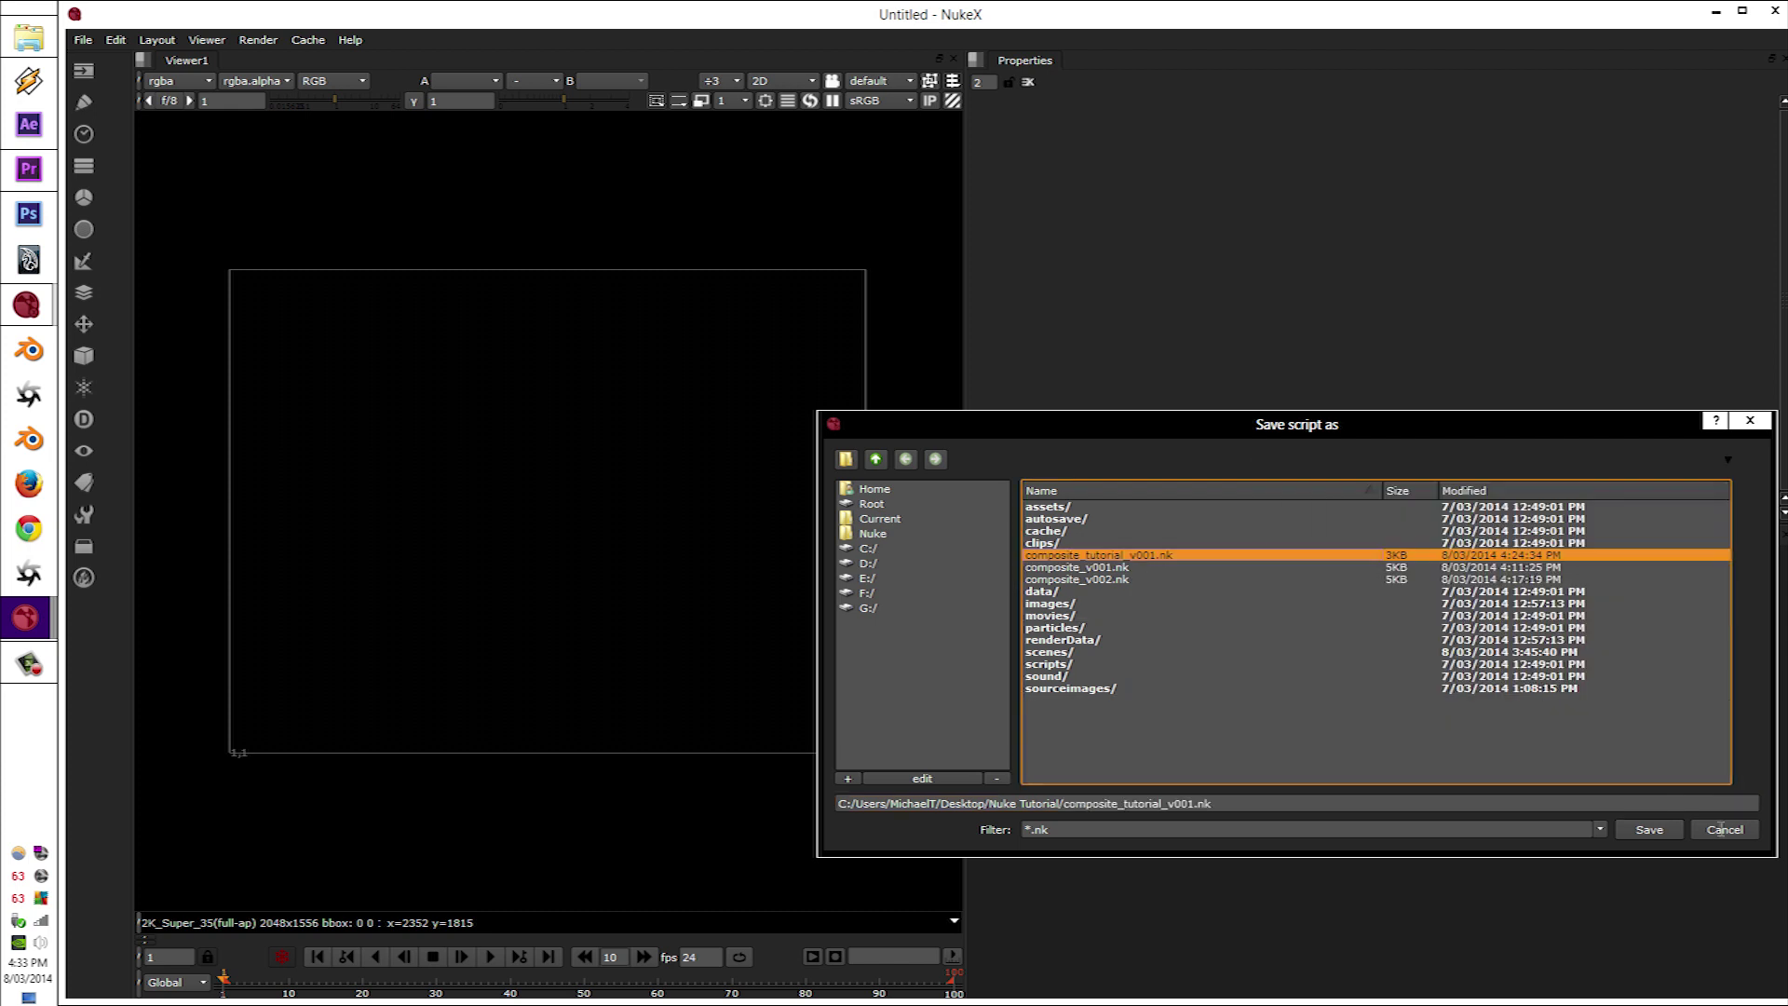
pyautogui.click(1665, 828)
pyautogui.click(1509, 858)
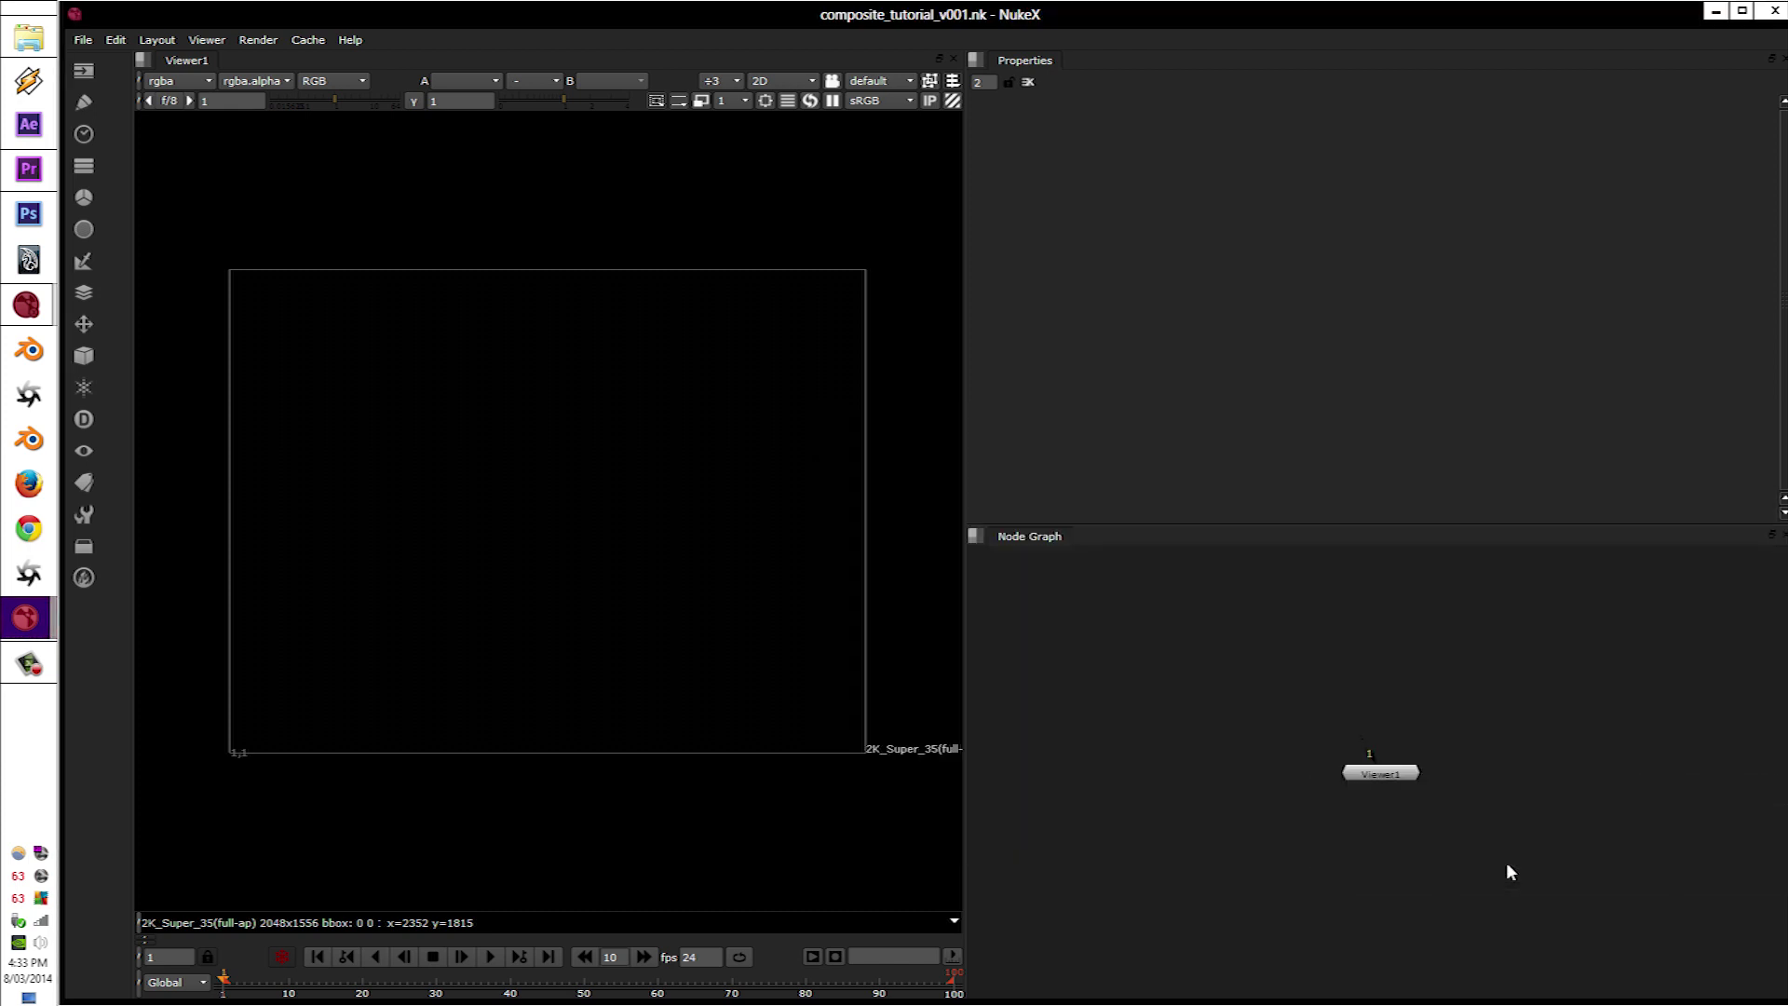
# Step: Import scene2.exr with a Read node, show it in Viewer1 and place the node above the lowered viewer node
pyautogui.moveTo(1367, 772); pyautogui.dragTo(1372, 835)
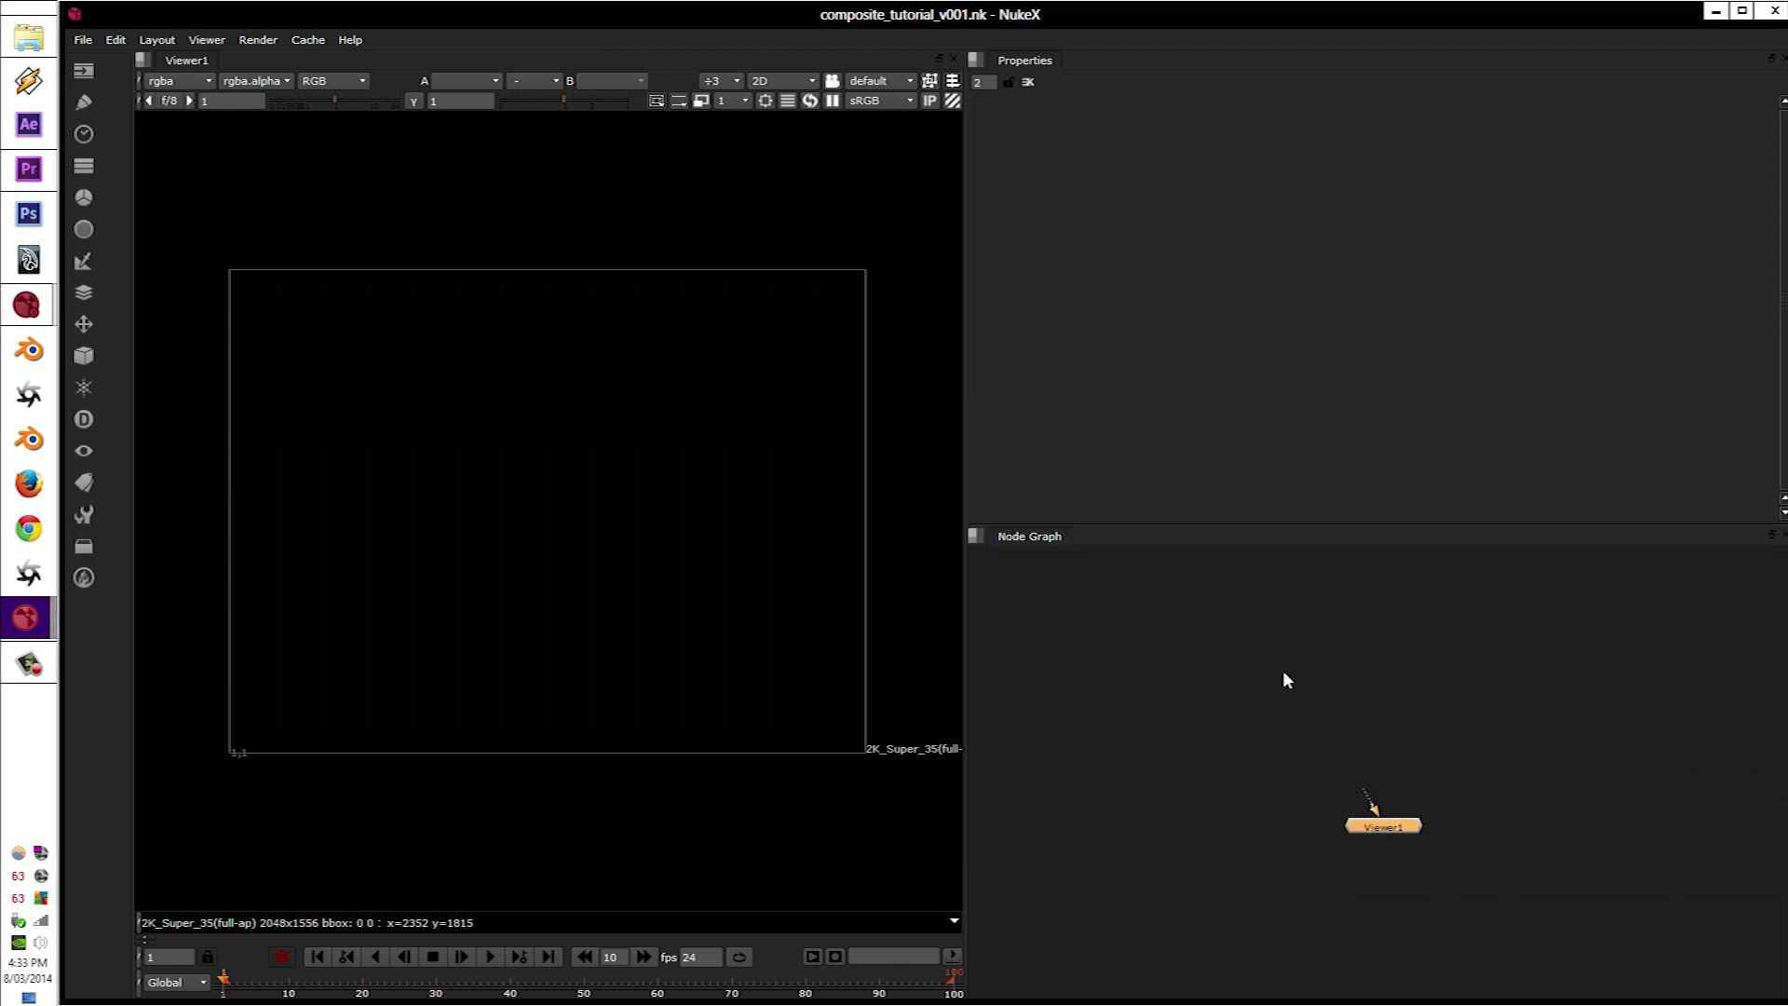
pyautogui.click(1283, 672)
pyautogui.press('r')
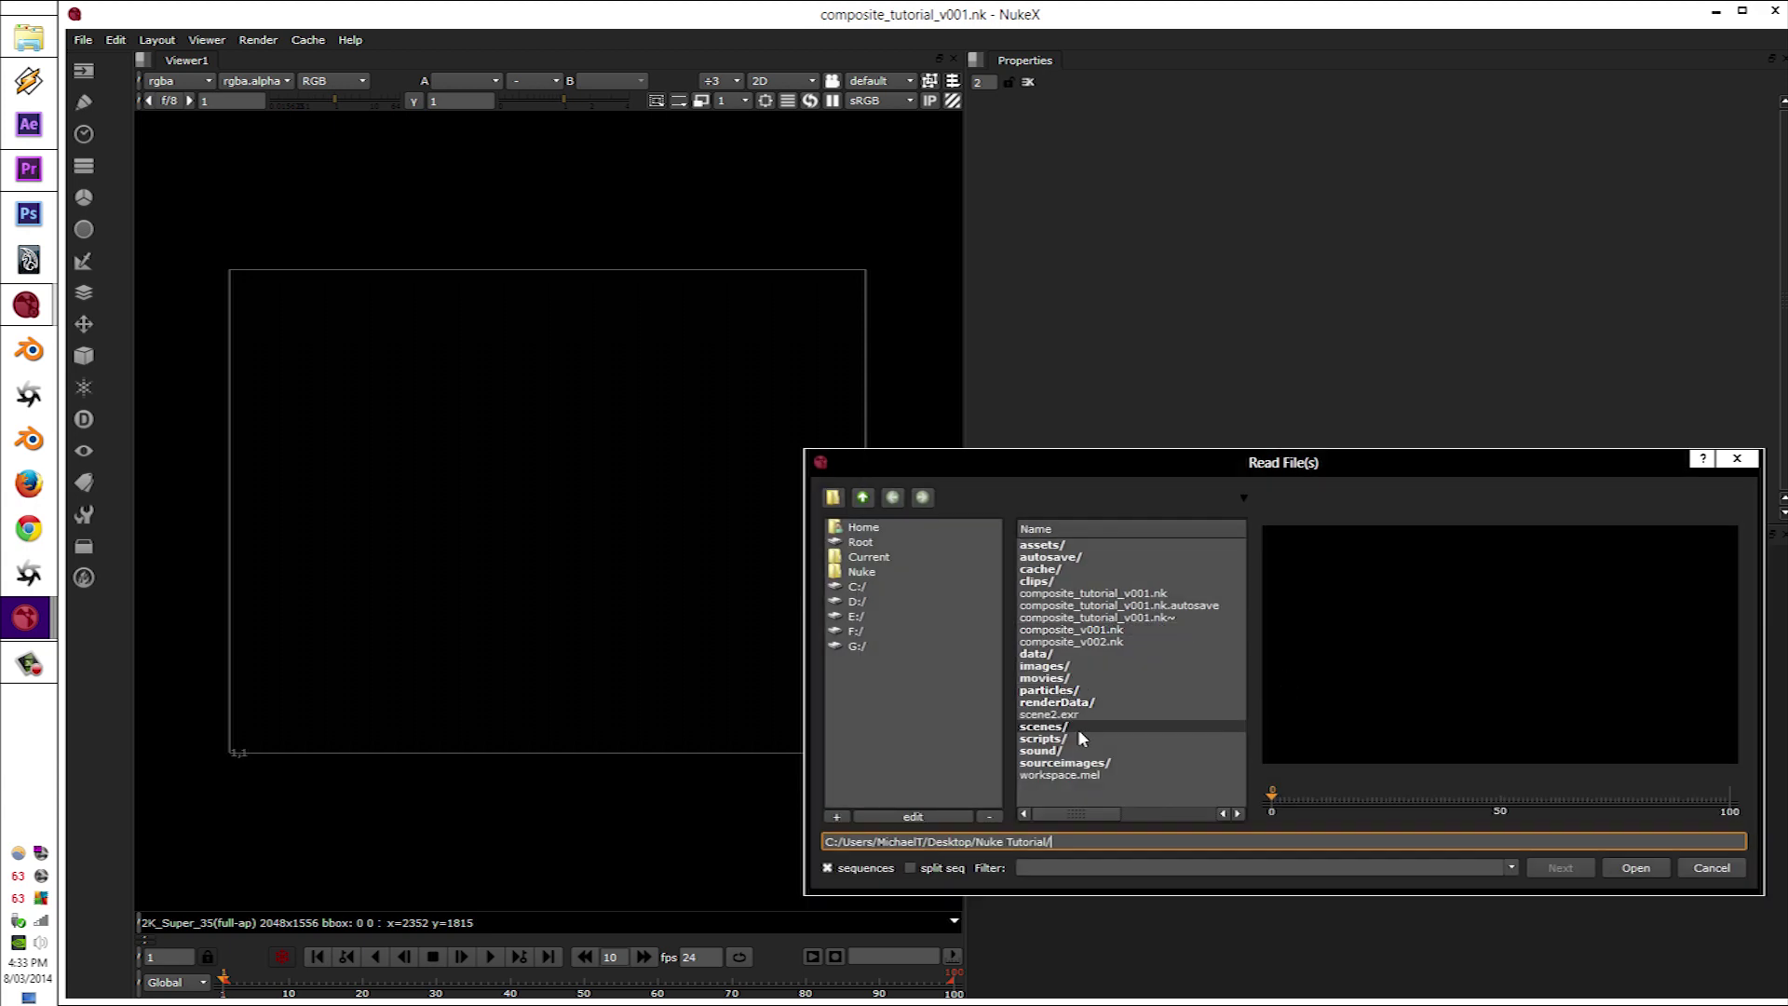
pyautogui.click(1633, 868)
pyautogui.click(1359, 665)
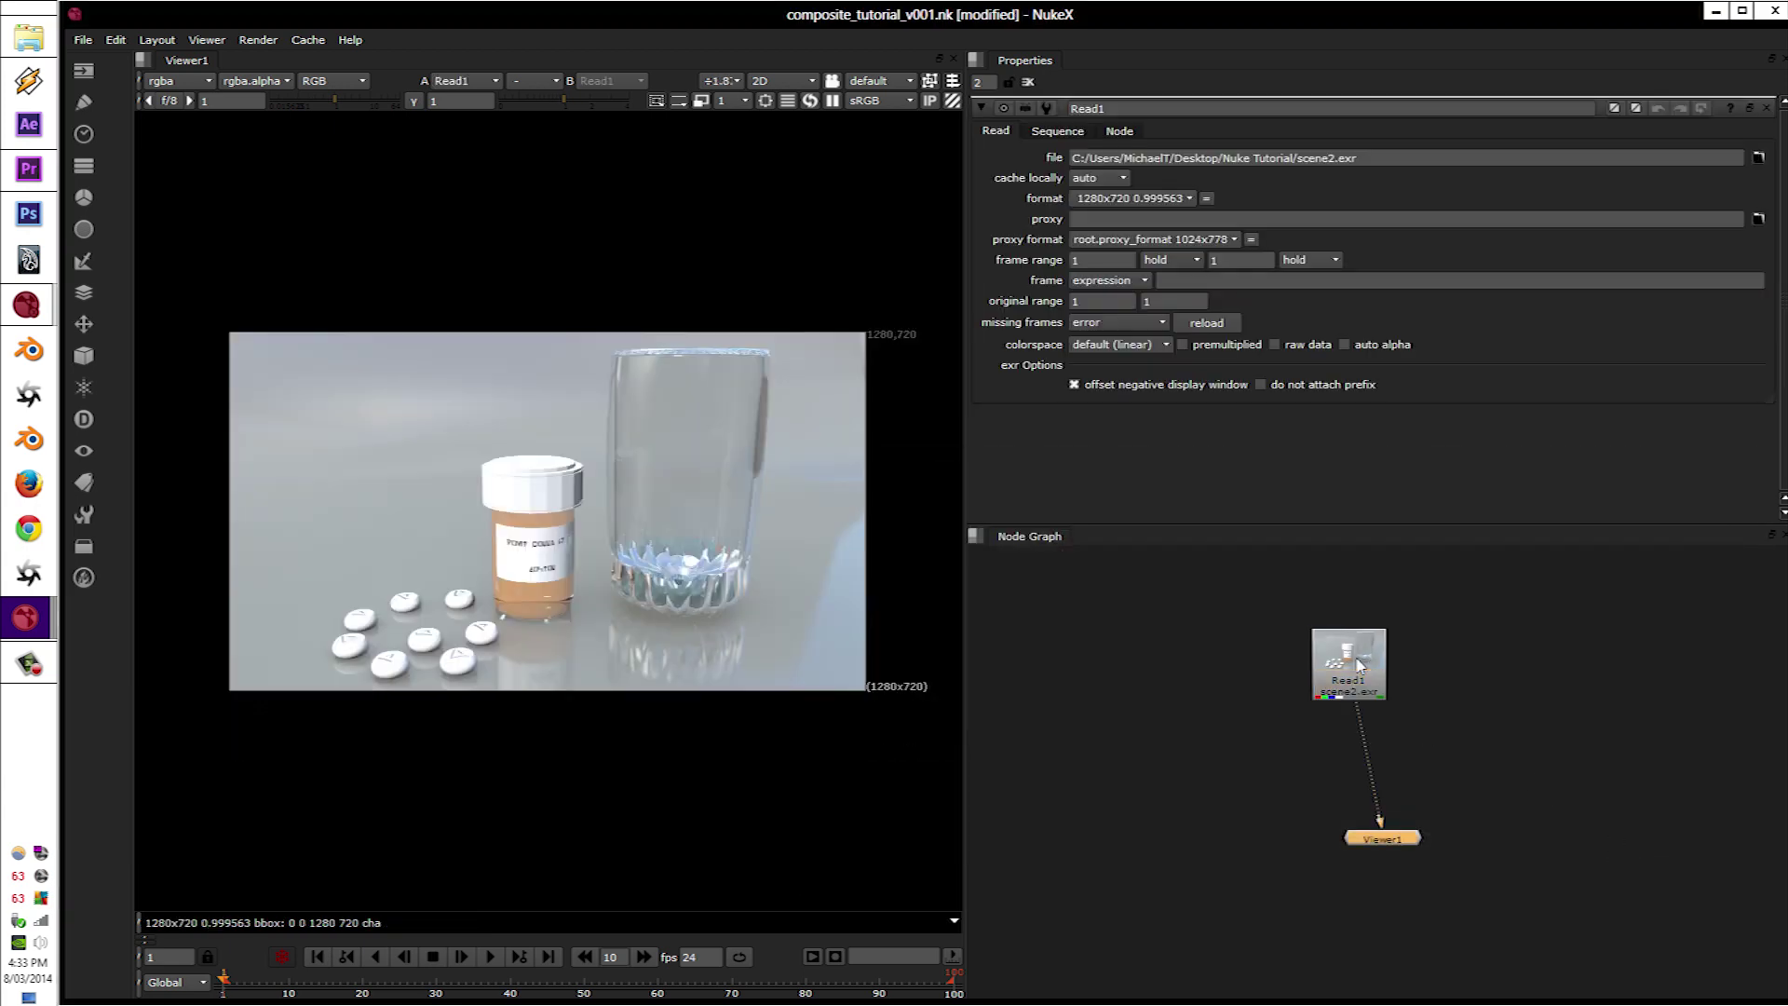
pyautogui.moveTo(1357, 659); pyautogui.dragTo(1405, 673)
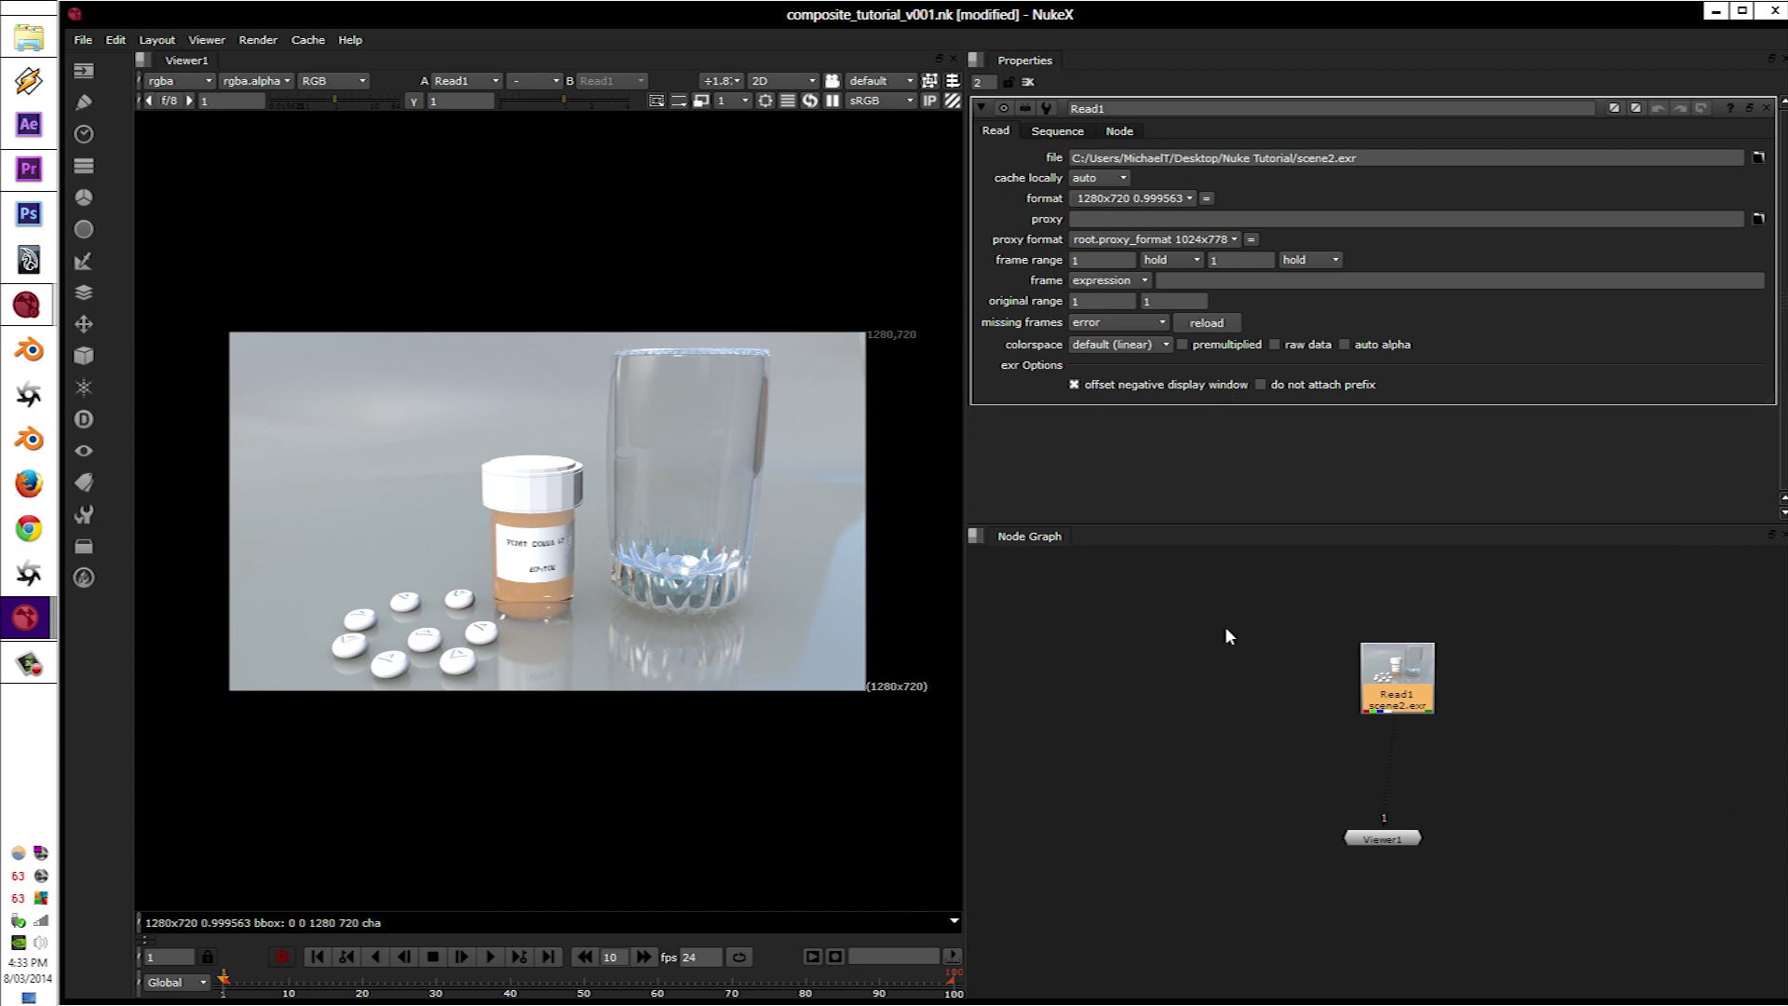
# Step: Set the project's full size format to 1280x720 and close the Read1 properties
pyautogui.click(1222, 665)
pyautogui.press('s')
pyautogui.scroll(-5, 1008, 395)
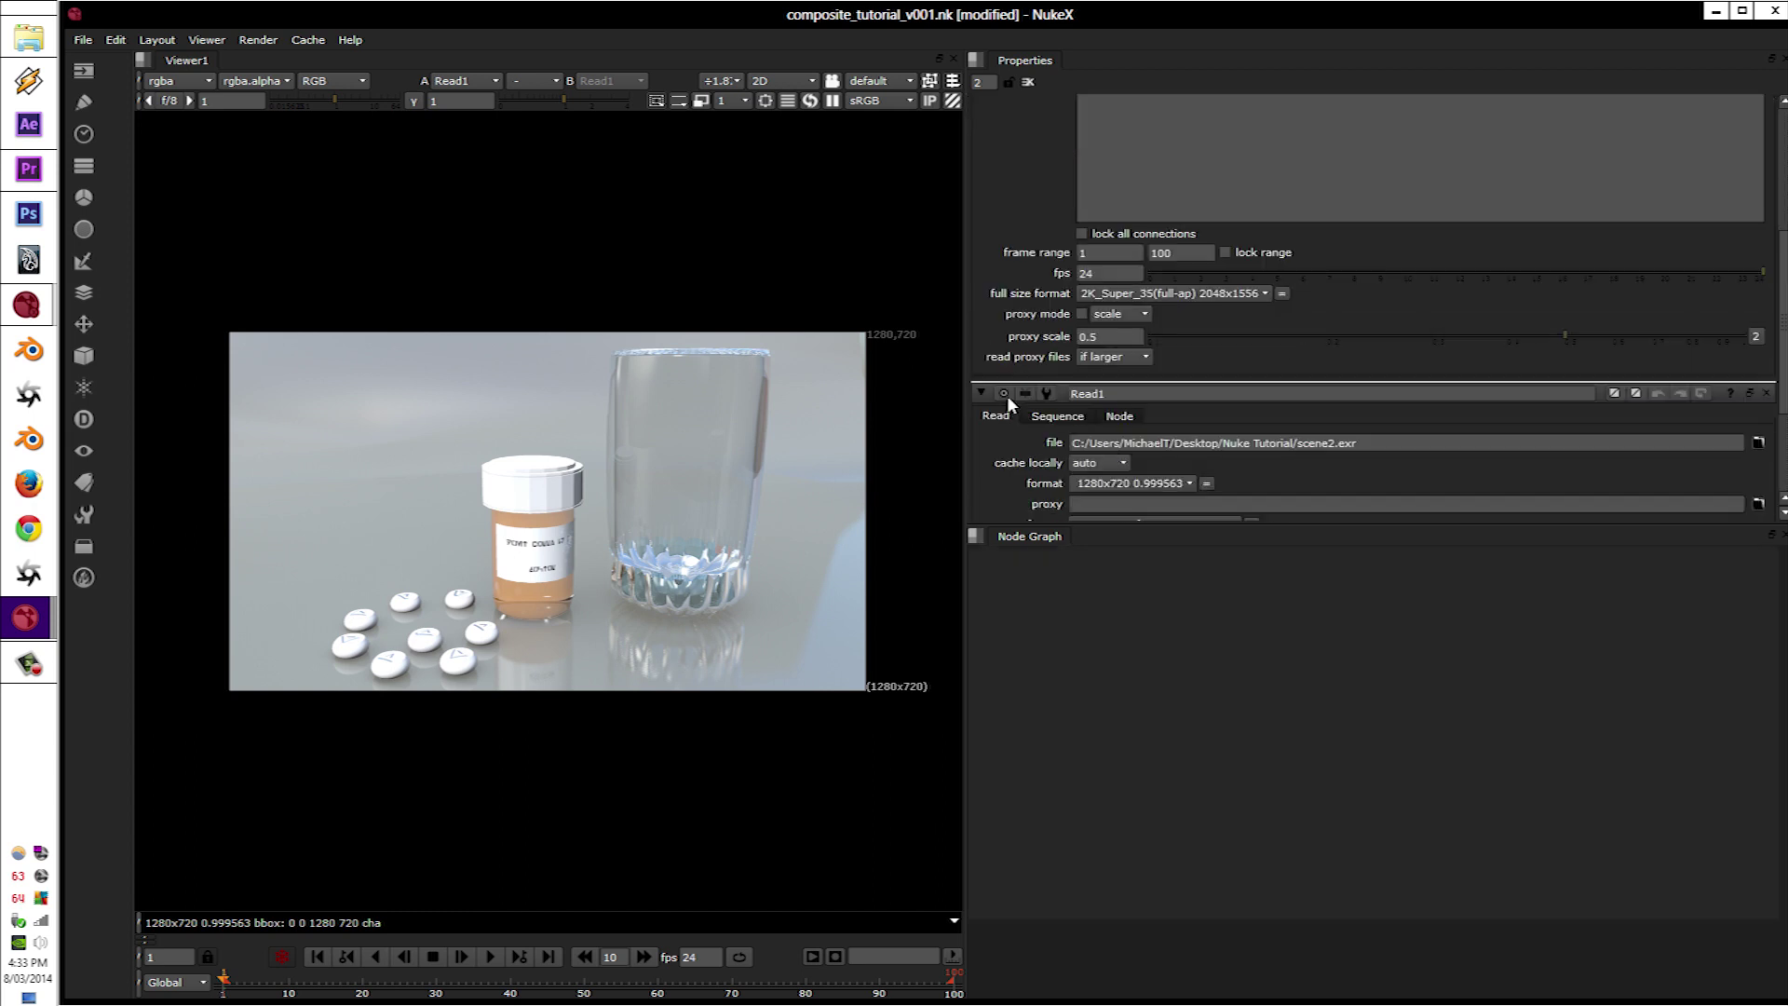
pyautogui.click(1165, 238)
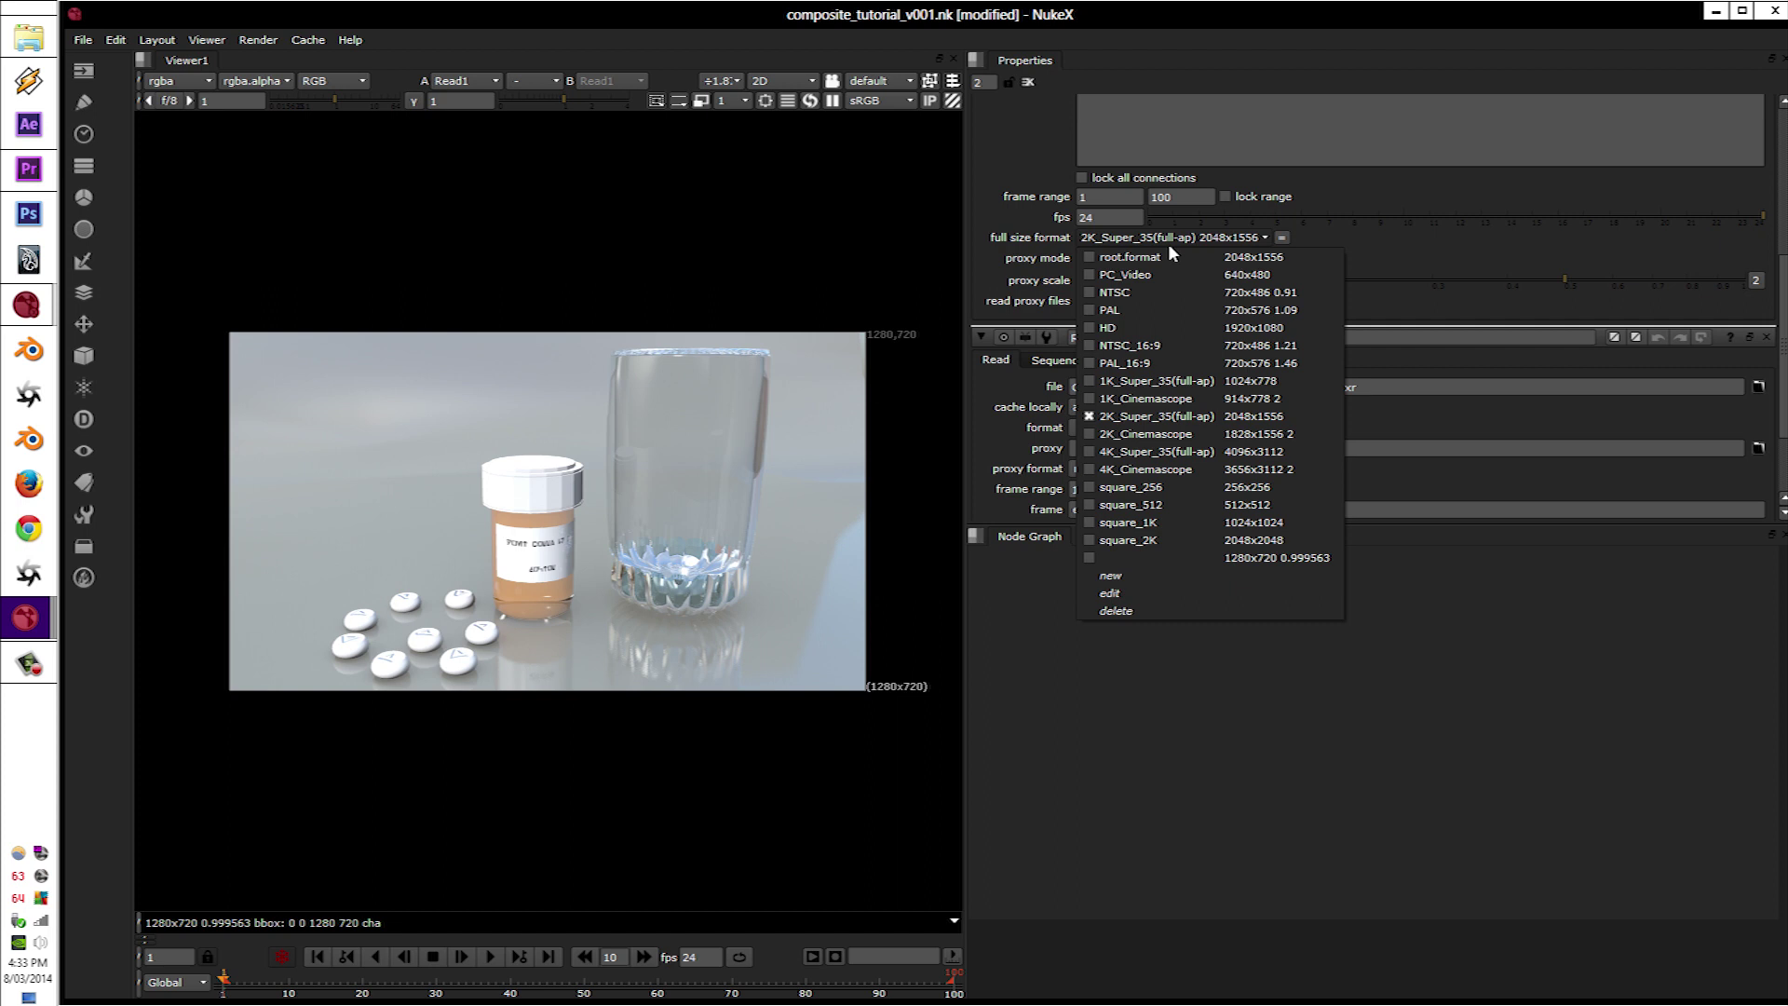
pyautogui.click(1187, 553)
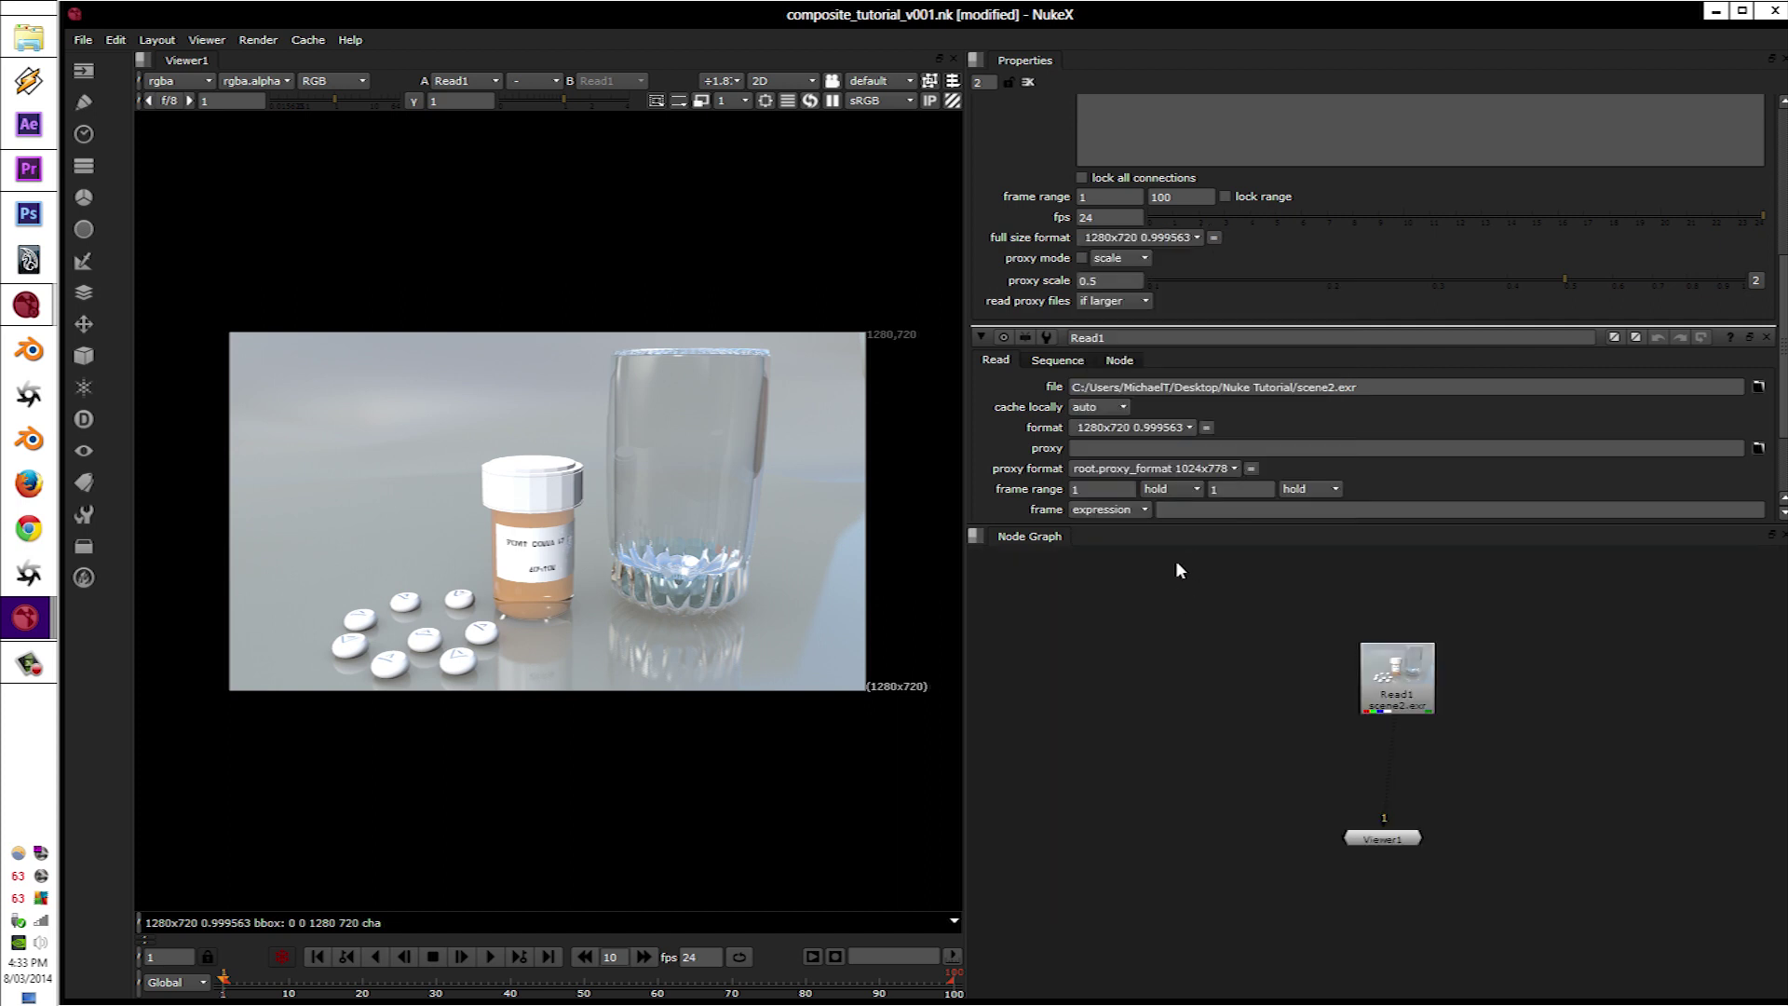
pyautogui.click(1770, 339)
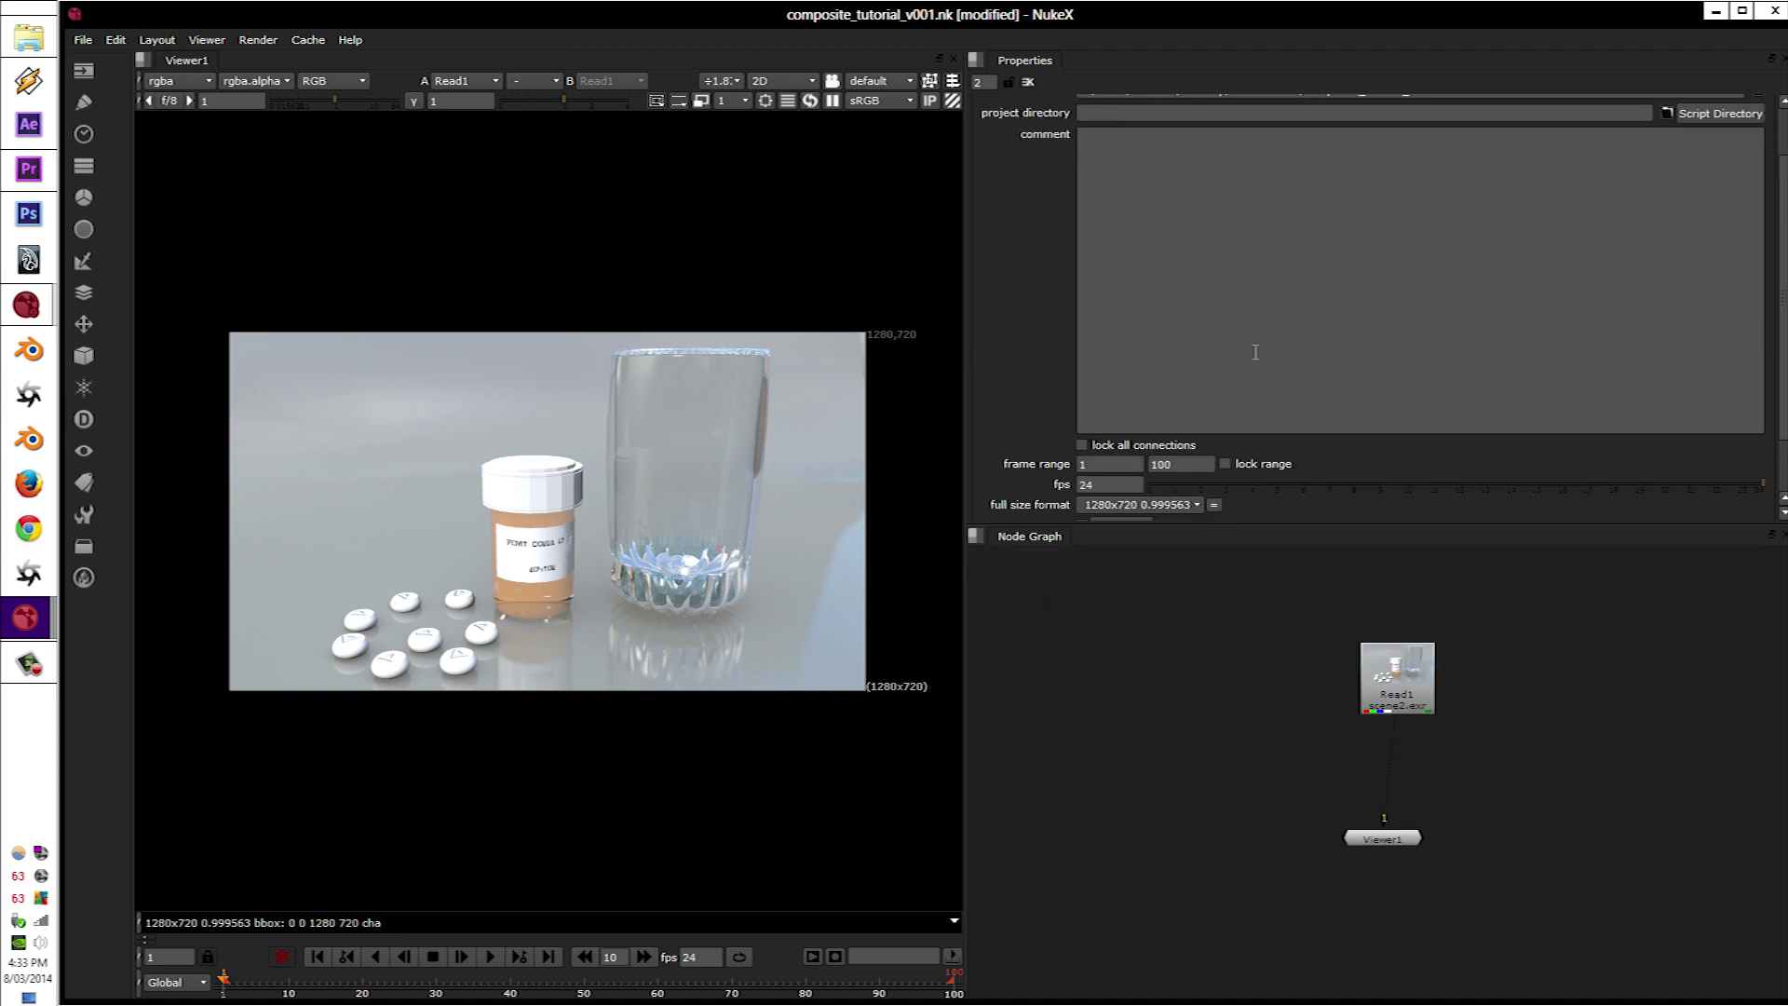
# Step: Reposition the Read1 node in the node graph and bring it back above Viewer1
pyautogui.moveTo(1394, 704); pyautogui.dragTo(1379, 678)
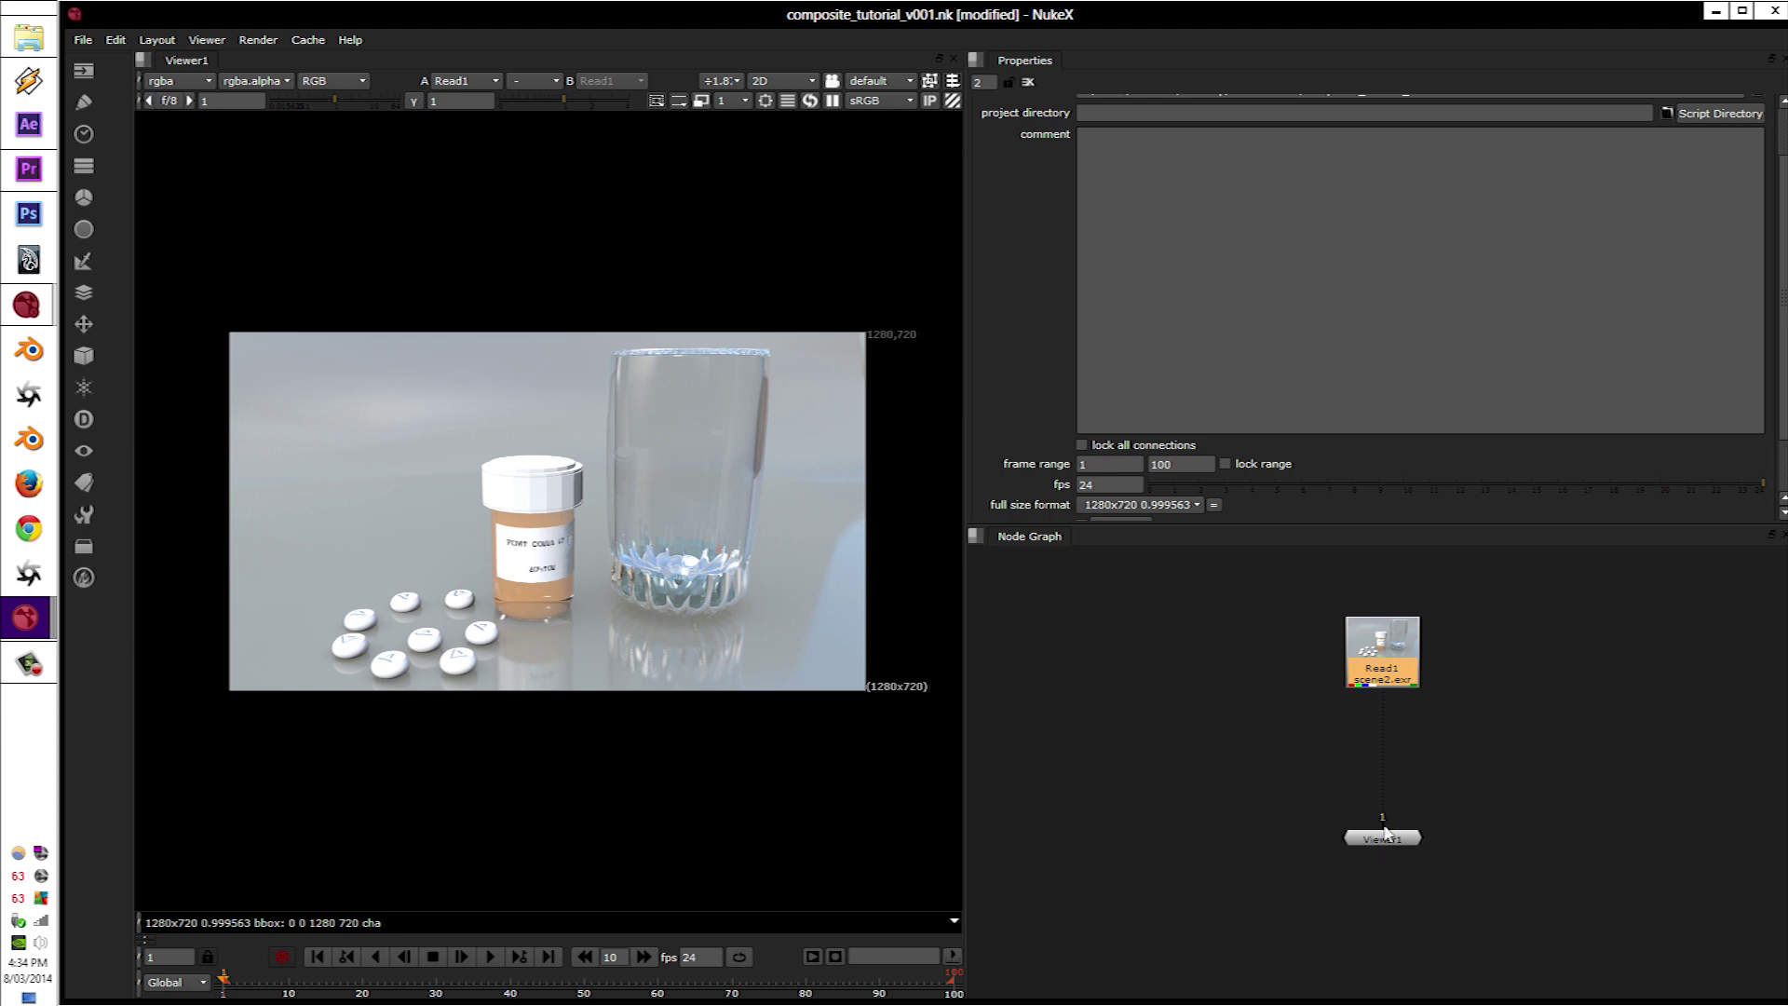
pyautogui.moveTo(1365, 676); pyautogui.dragTo(1172, 672)
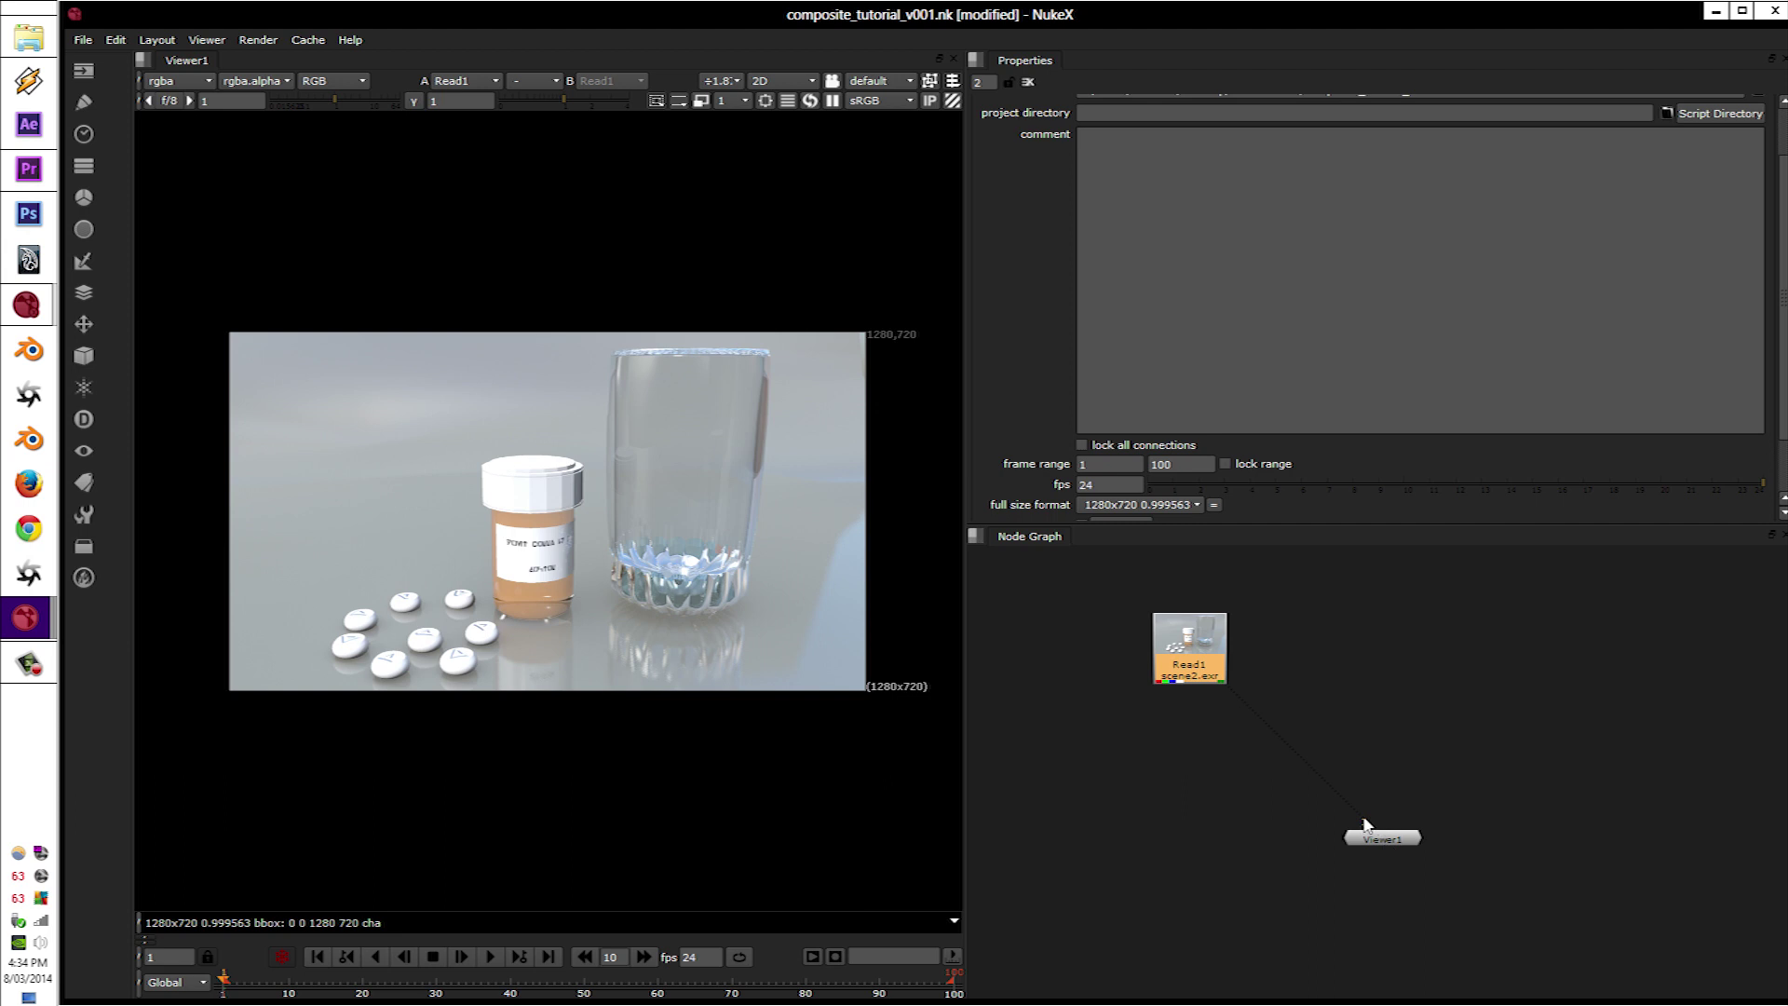
pyautogui.moveTo(1363, 821)
pyautogui.mouseDown()
pyautogui.moveTo(1421, 747)
pyautogui.moveTo(1383, 839)
pyautogui.mouseUp()
pyautogui.moveTo(1175, 652); pyautogui.dragTo(1379, 643)
# Step: Add a LayerContactSheet node between Read1 and Viewer1
pyautogui.press('Tab')
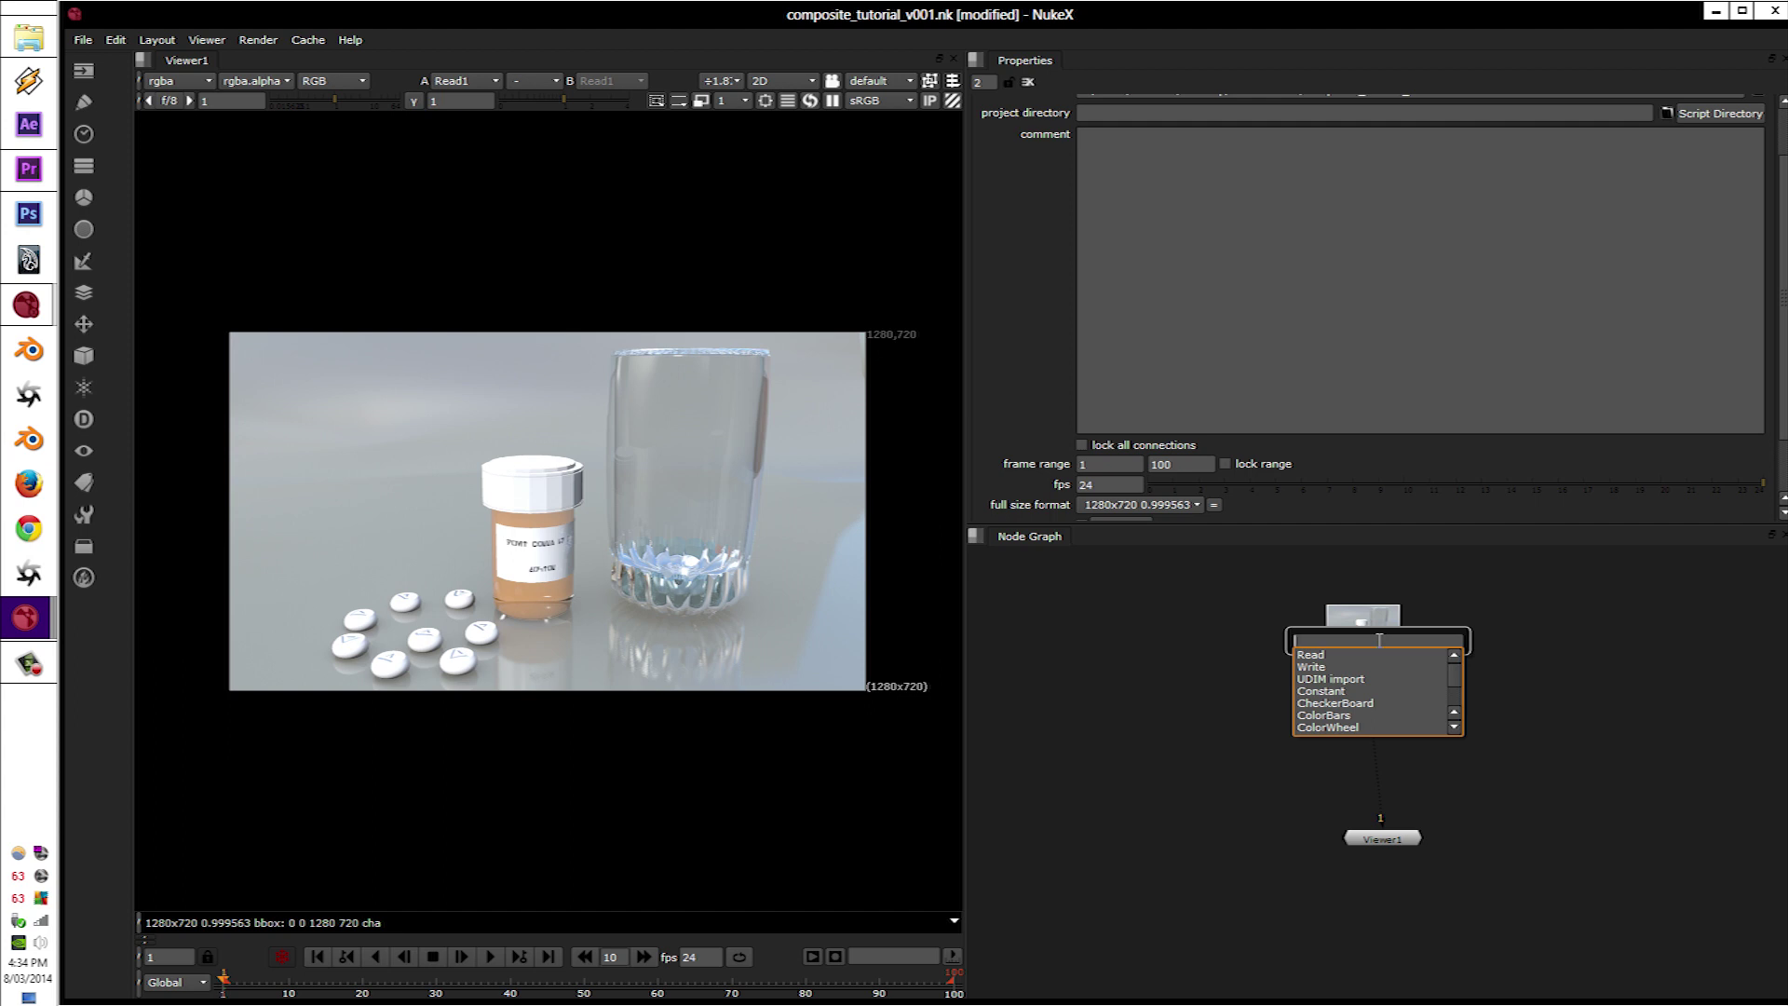
pyautogui.write('la')
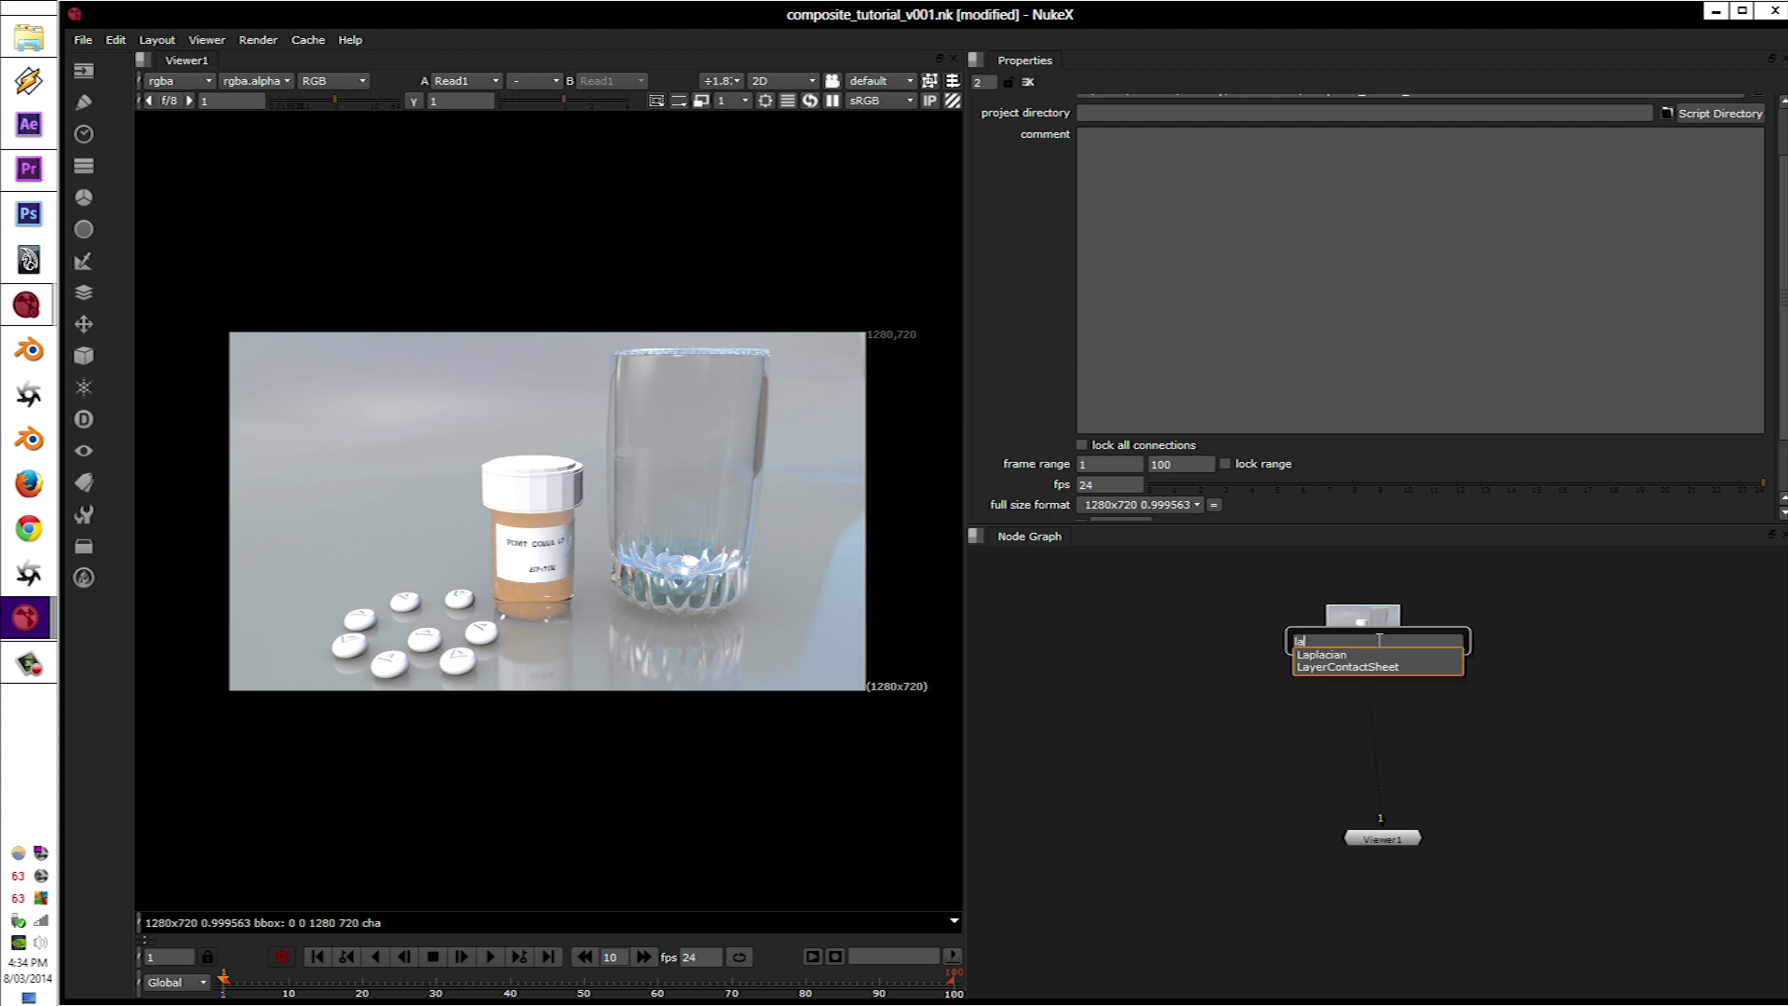
pyautogui.press('Escape')
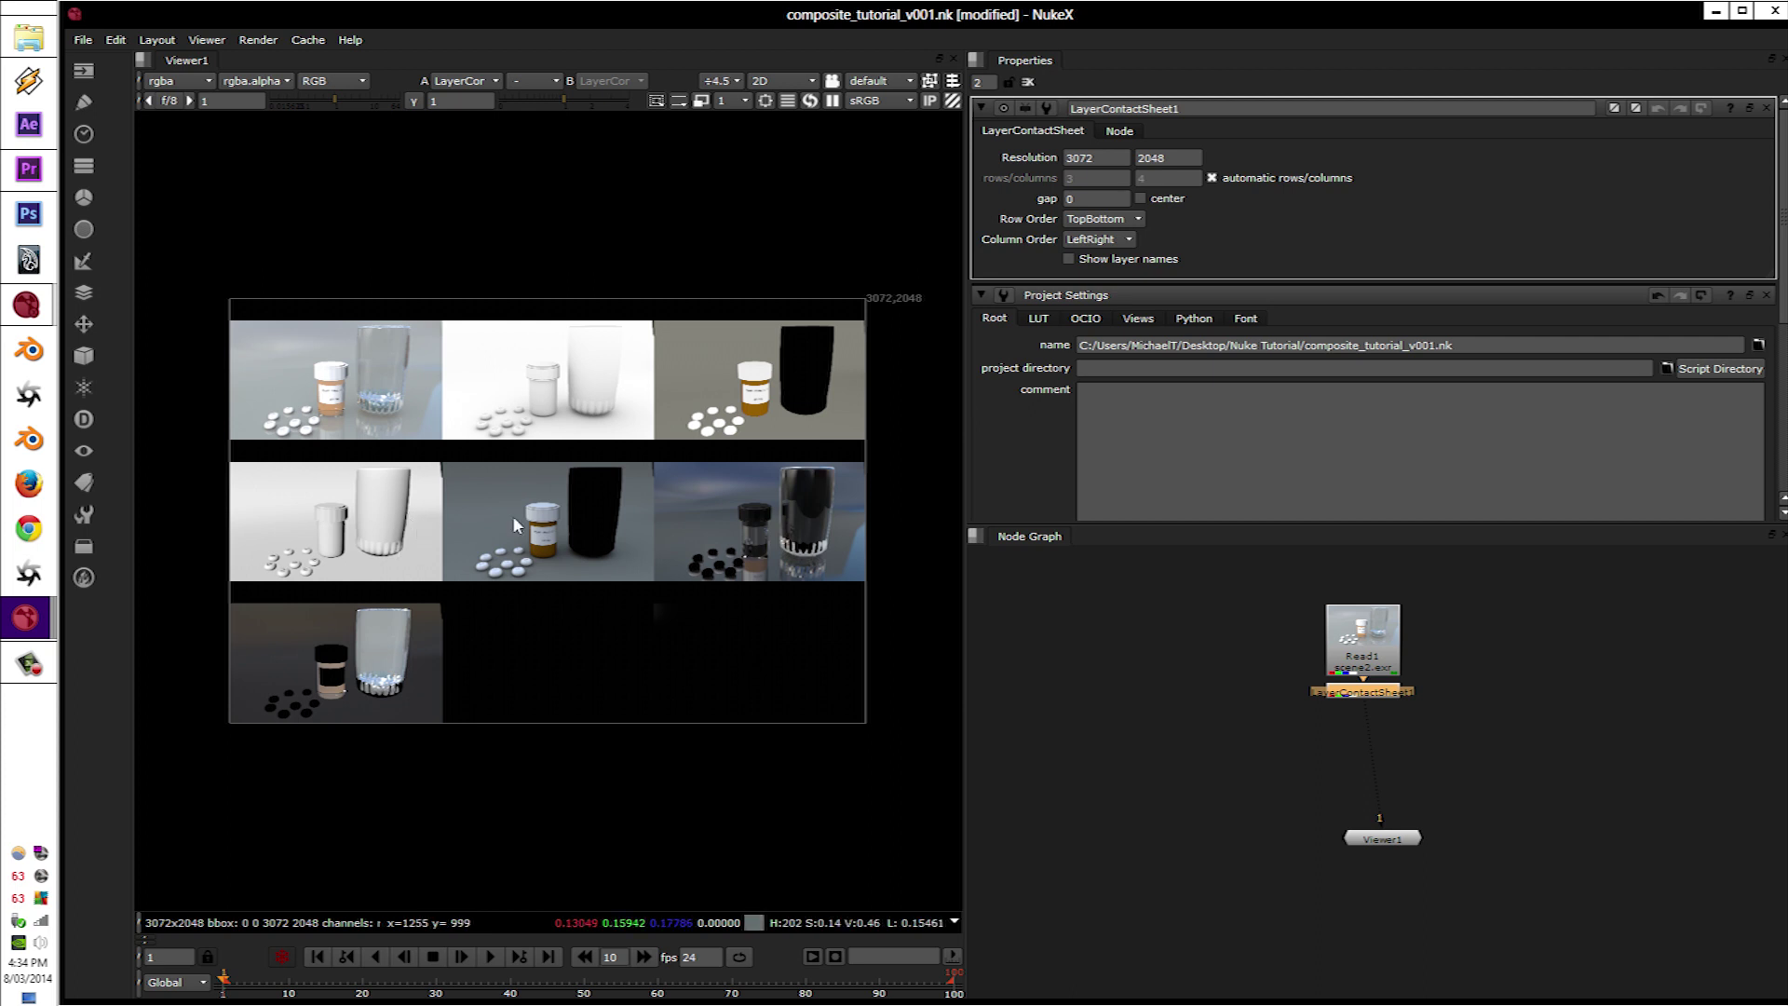
# Step: Examine the individual render passes of scene2.exr in the layer contact sheet
pyautogui.scroll(2, 328, 583)
pyautogui.scroll(4, 328, 581)
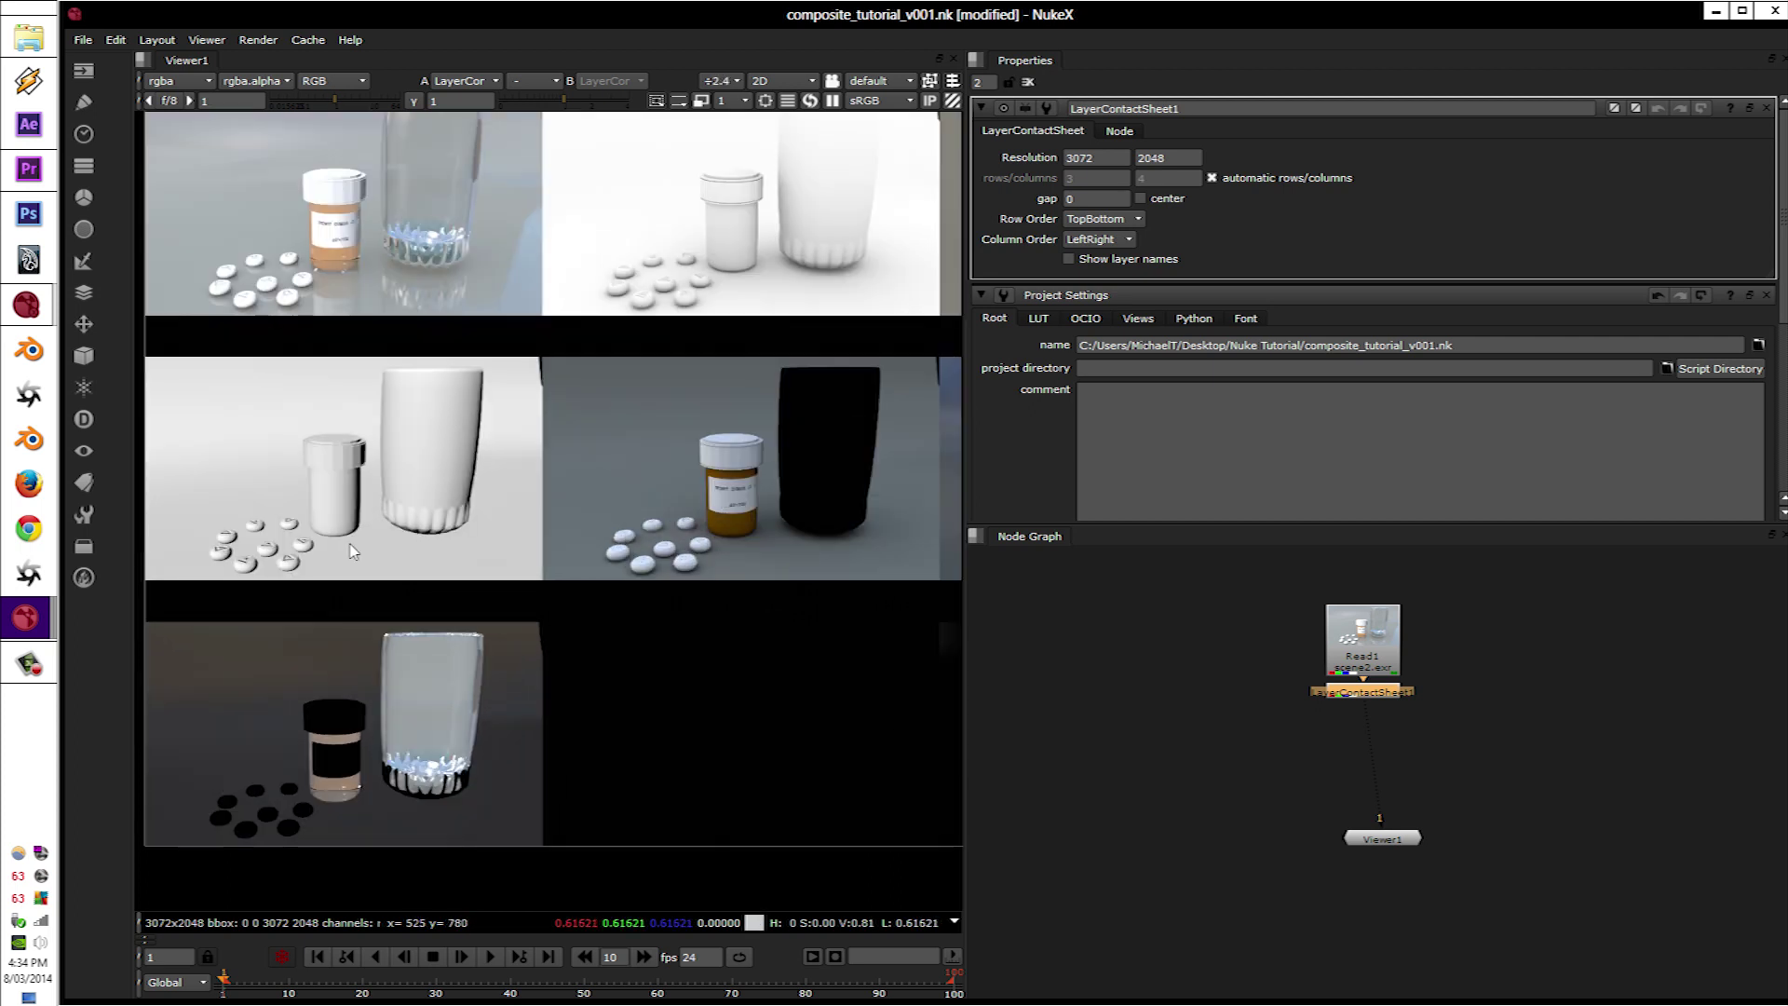
pyautogui.scroll(-4, 349, 564)
pyautogui.moveTo(728, 405); pyautogui.dragTo(582, 514, button='middle')
pyautogui.scroll(4, 672, 419)
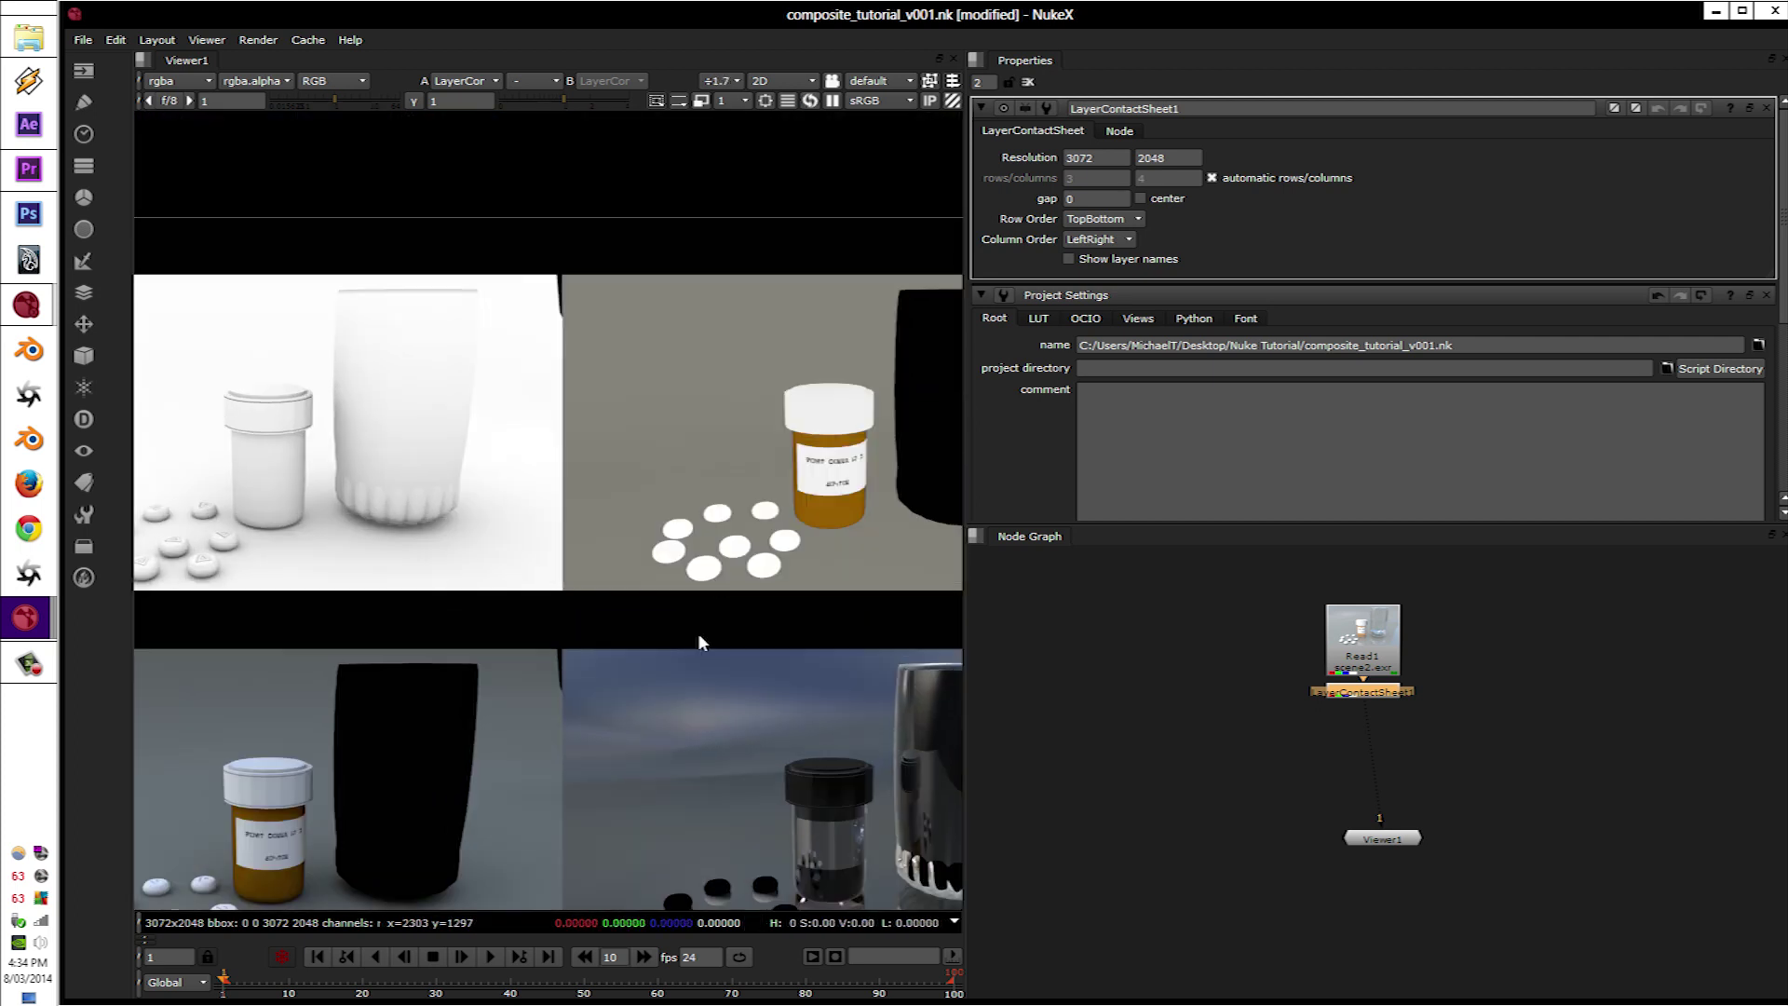
pyautogui.moveTo(634, 597); pyautogui.dragTo(400, 417, button='middle')
pyautogui.scroll(4, 628, 650)
pyautogui.scroll(-4, 589, 719)
pyautogui.scroll(-3, 584, 700)
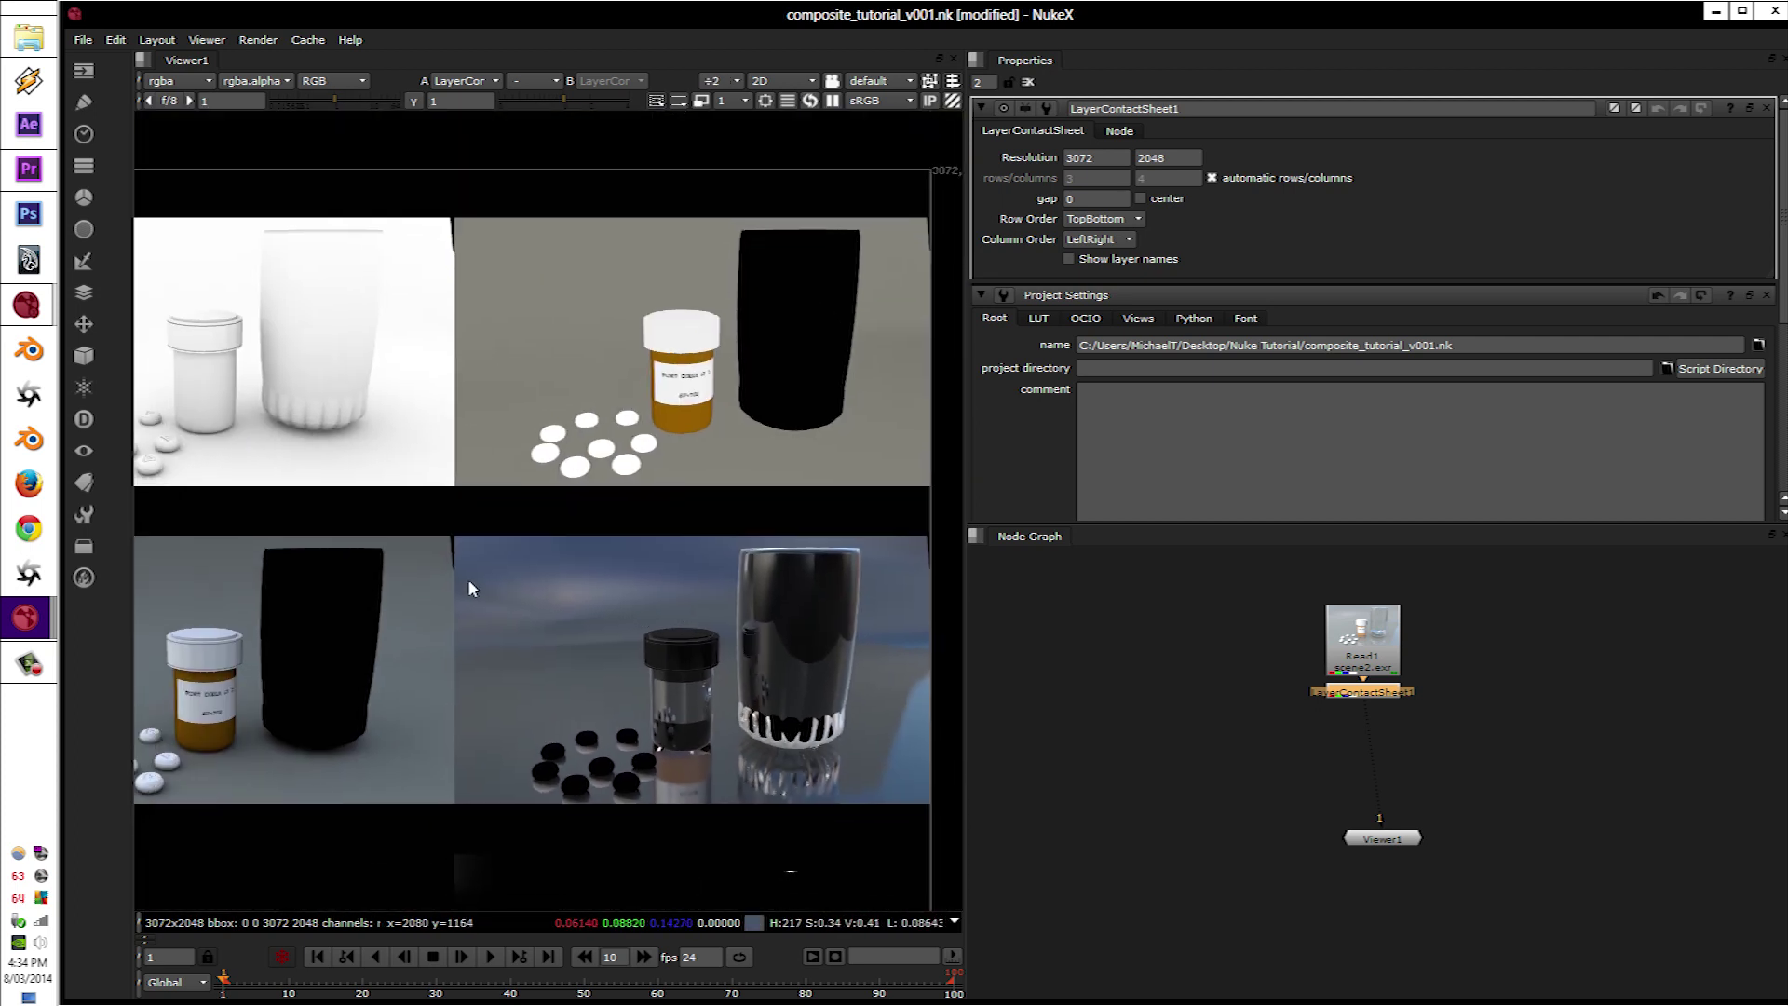
pyautogui.scroll(-2, 468, 578)
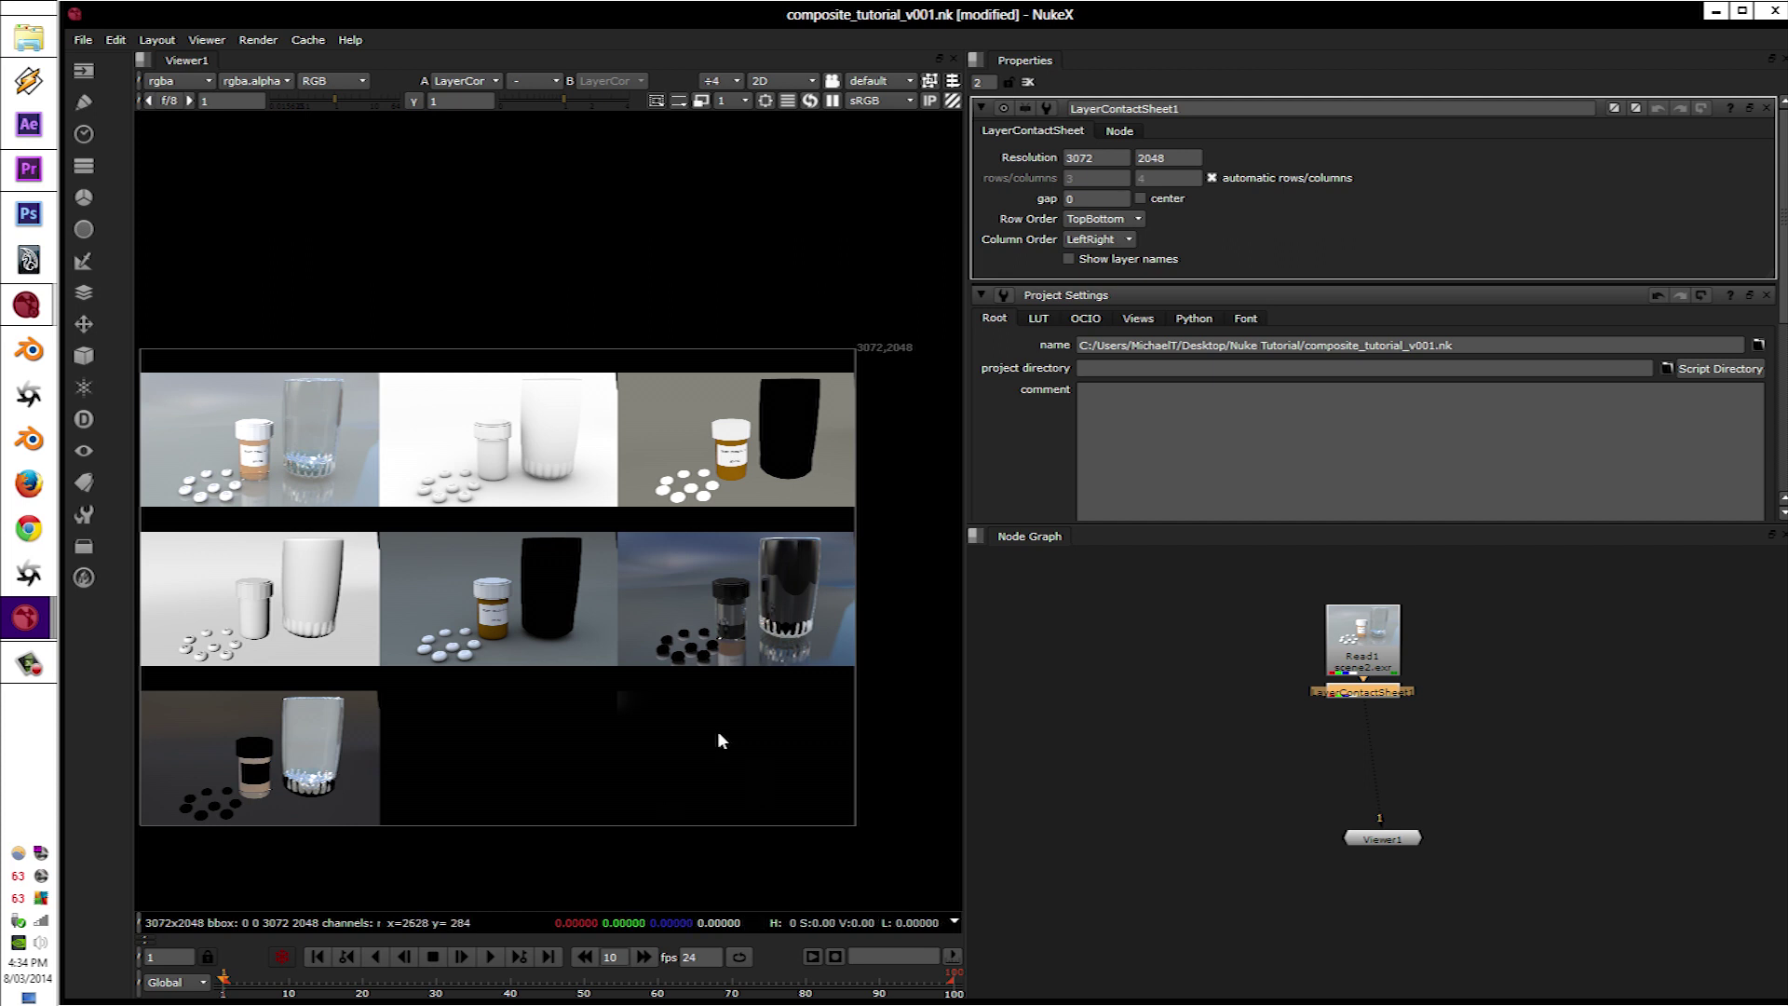
pyautogui.scroll(4, 552, 630)
pyautogui.moveTo(430, 620); pyautogui.dragTo(715, 681, button='middle')
pyautogui.scroll(-3, 392, 583)
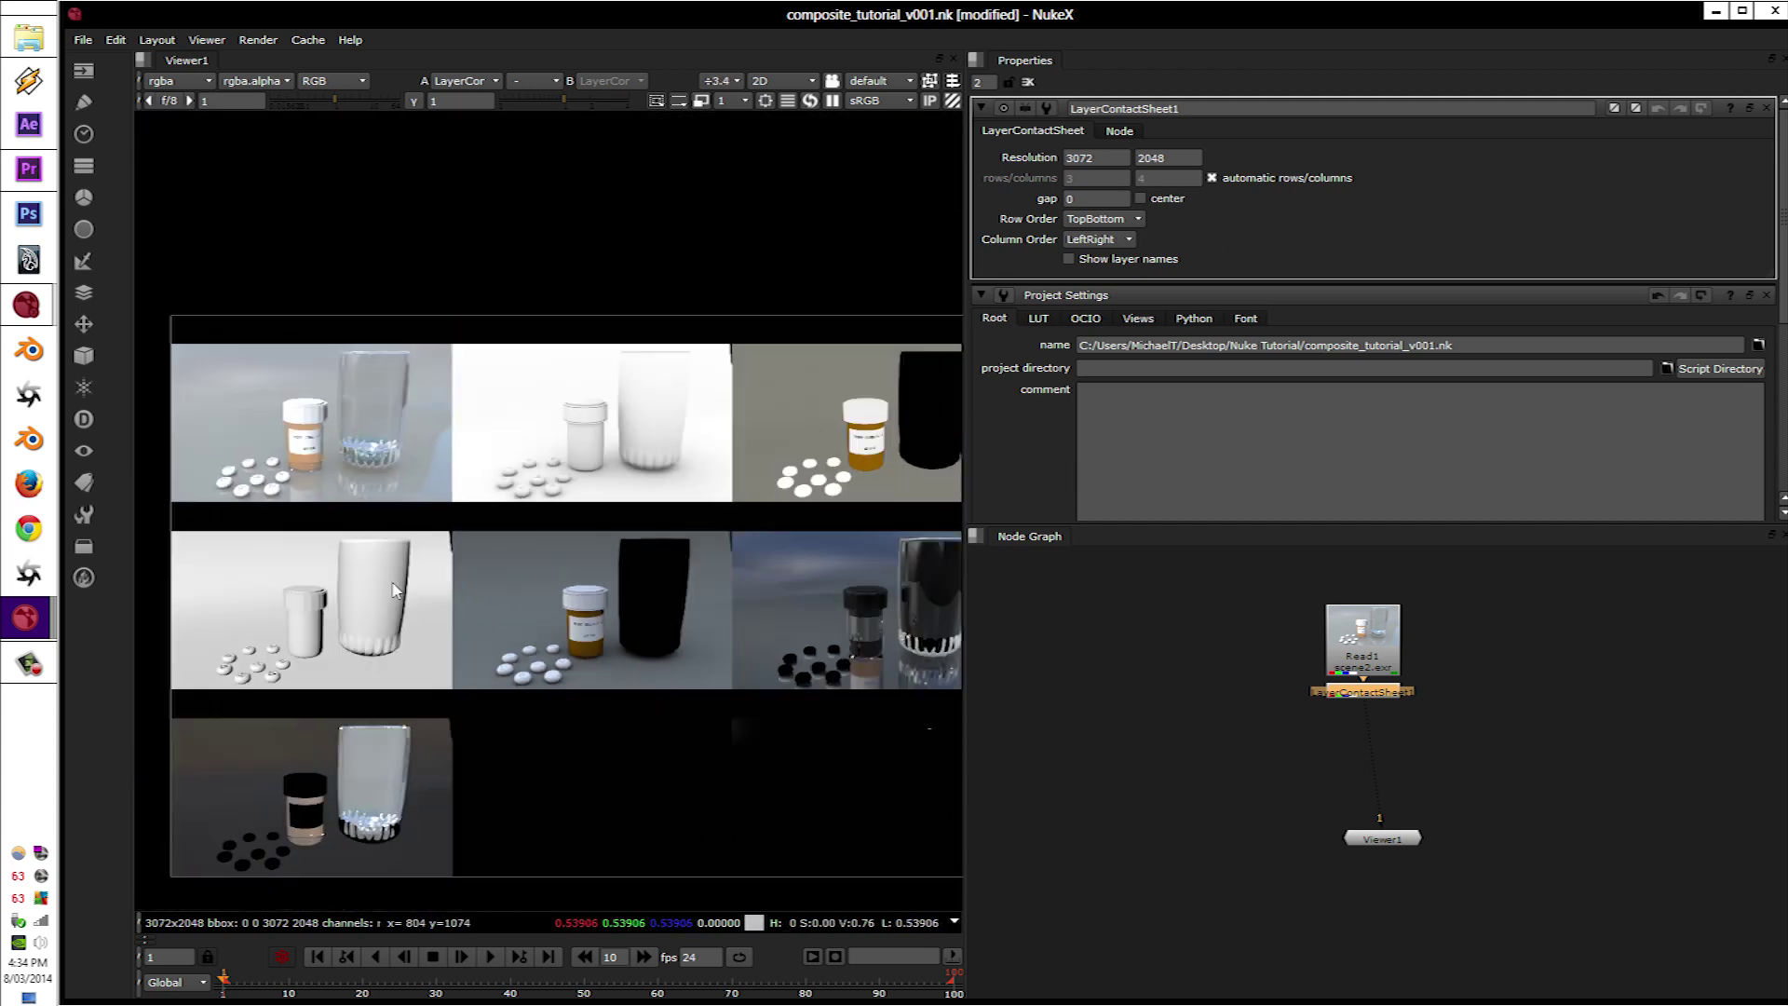
pyautogui.moveTo(576, 625); pyautogui.dragTo(446, 508, button='middle')
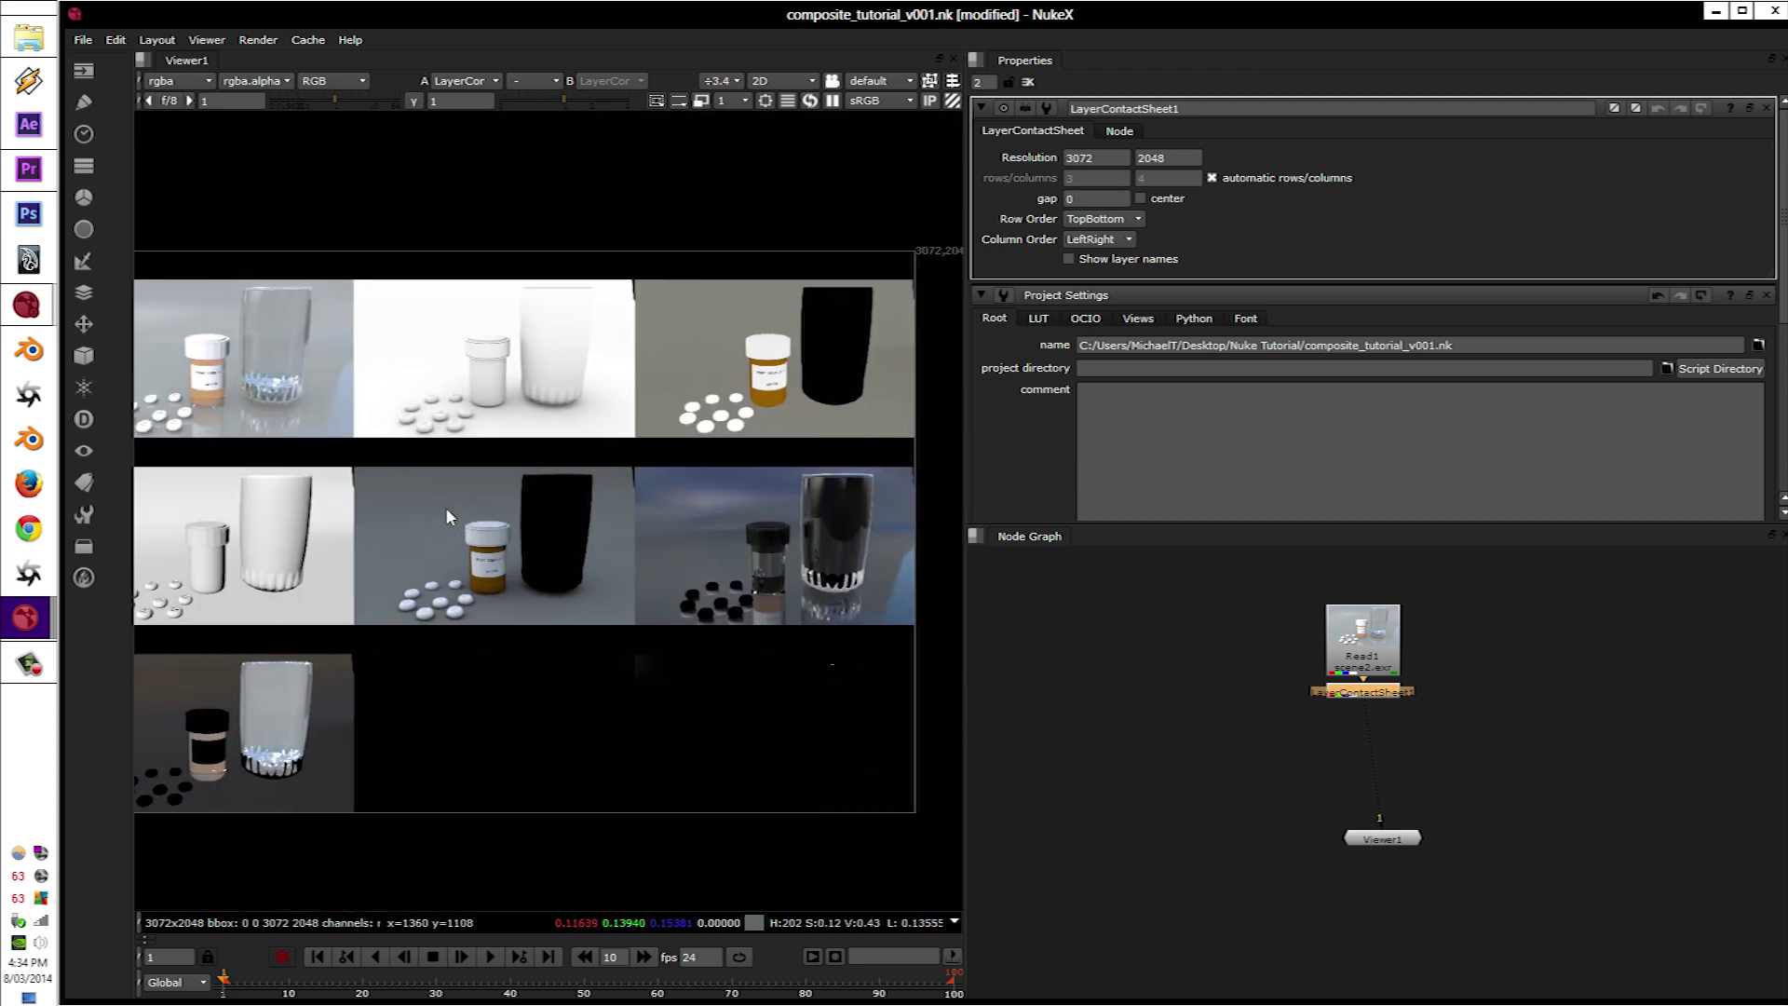
pyautogui.scroll(-1, 445, 507)
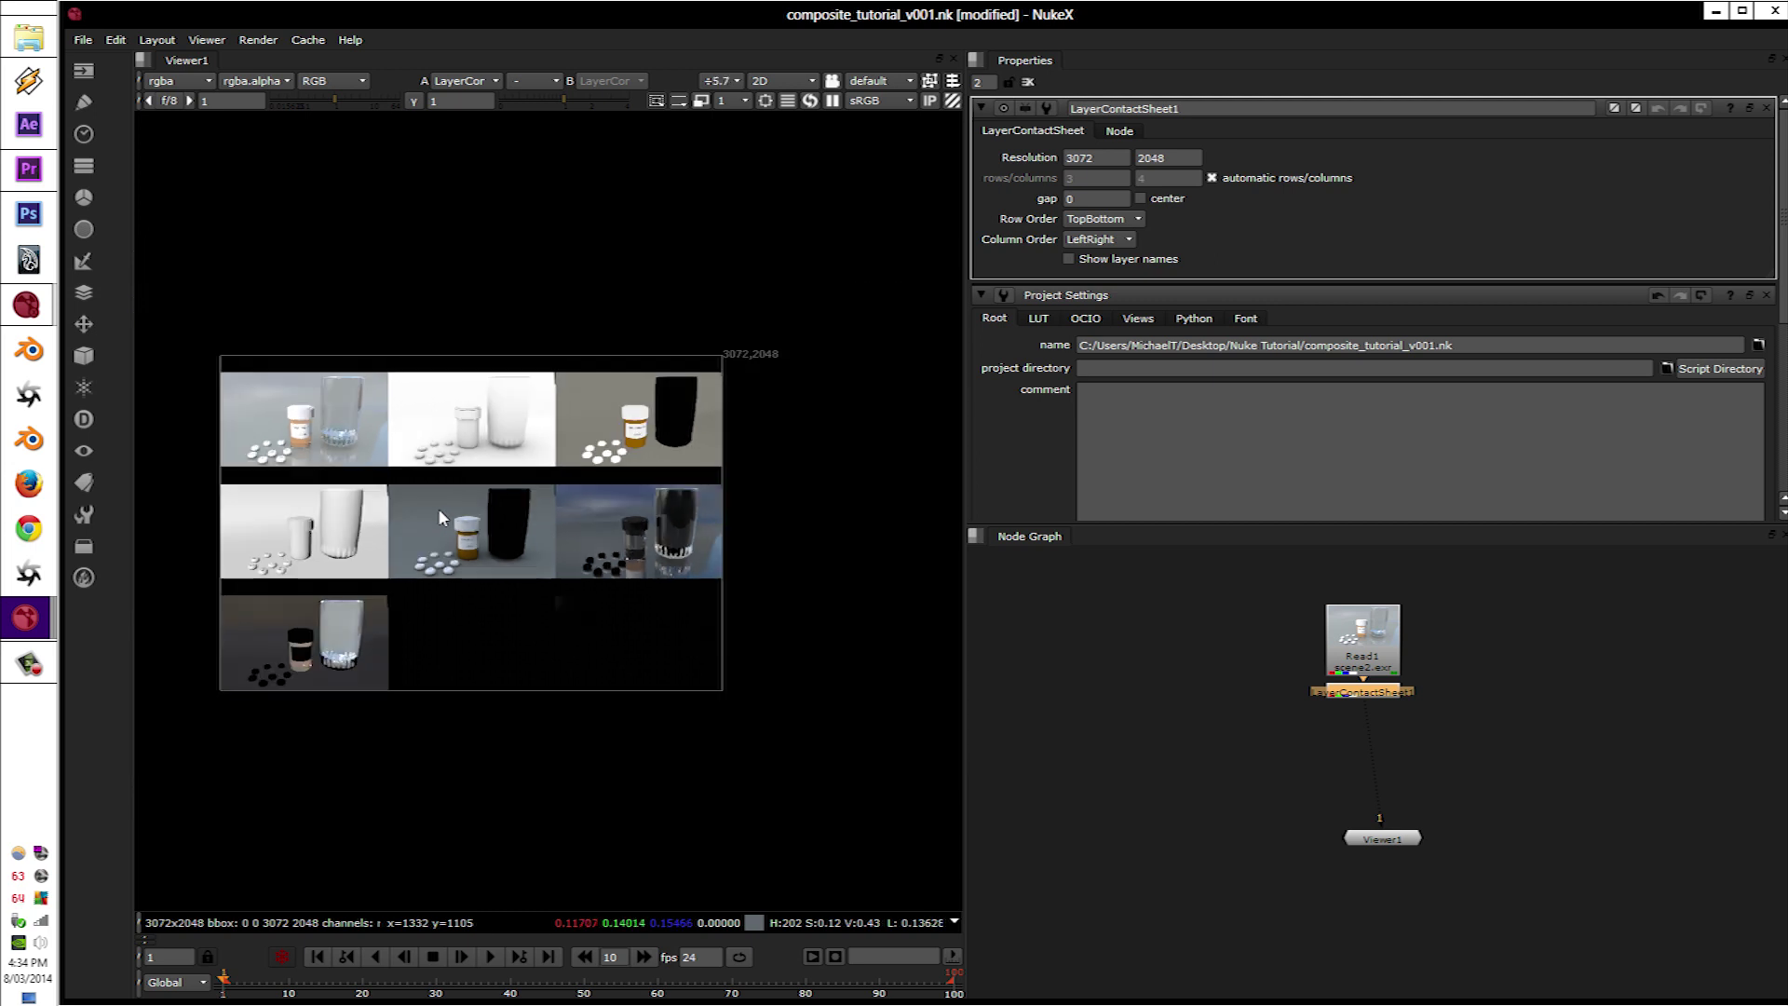
pyautogui.scroll(2, 367, 461)
pyautogui.scroll(-1, 368, 461)
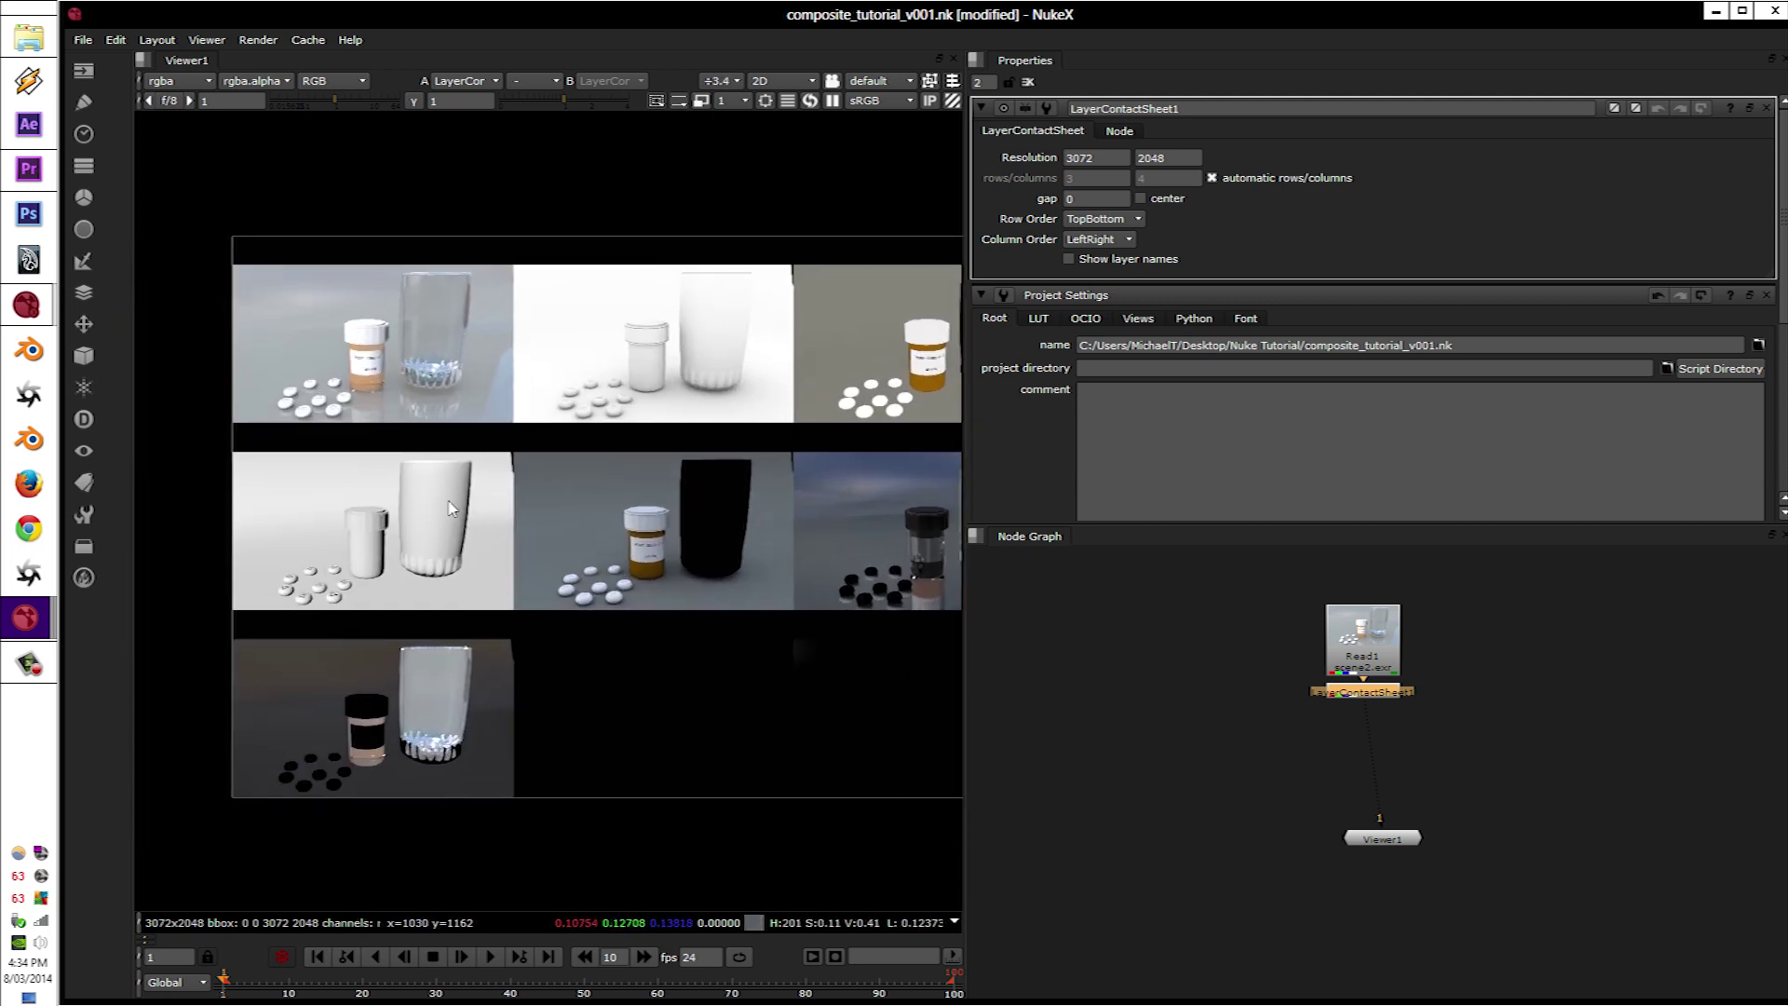
pyautogui.scroll(2, 448, 508)
pyautogui.scroll(5, 447, 508)
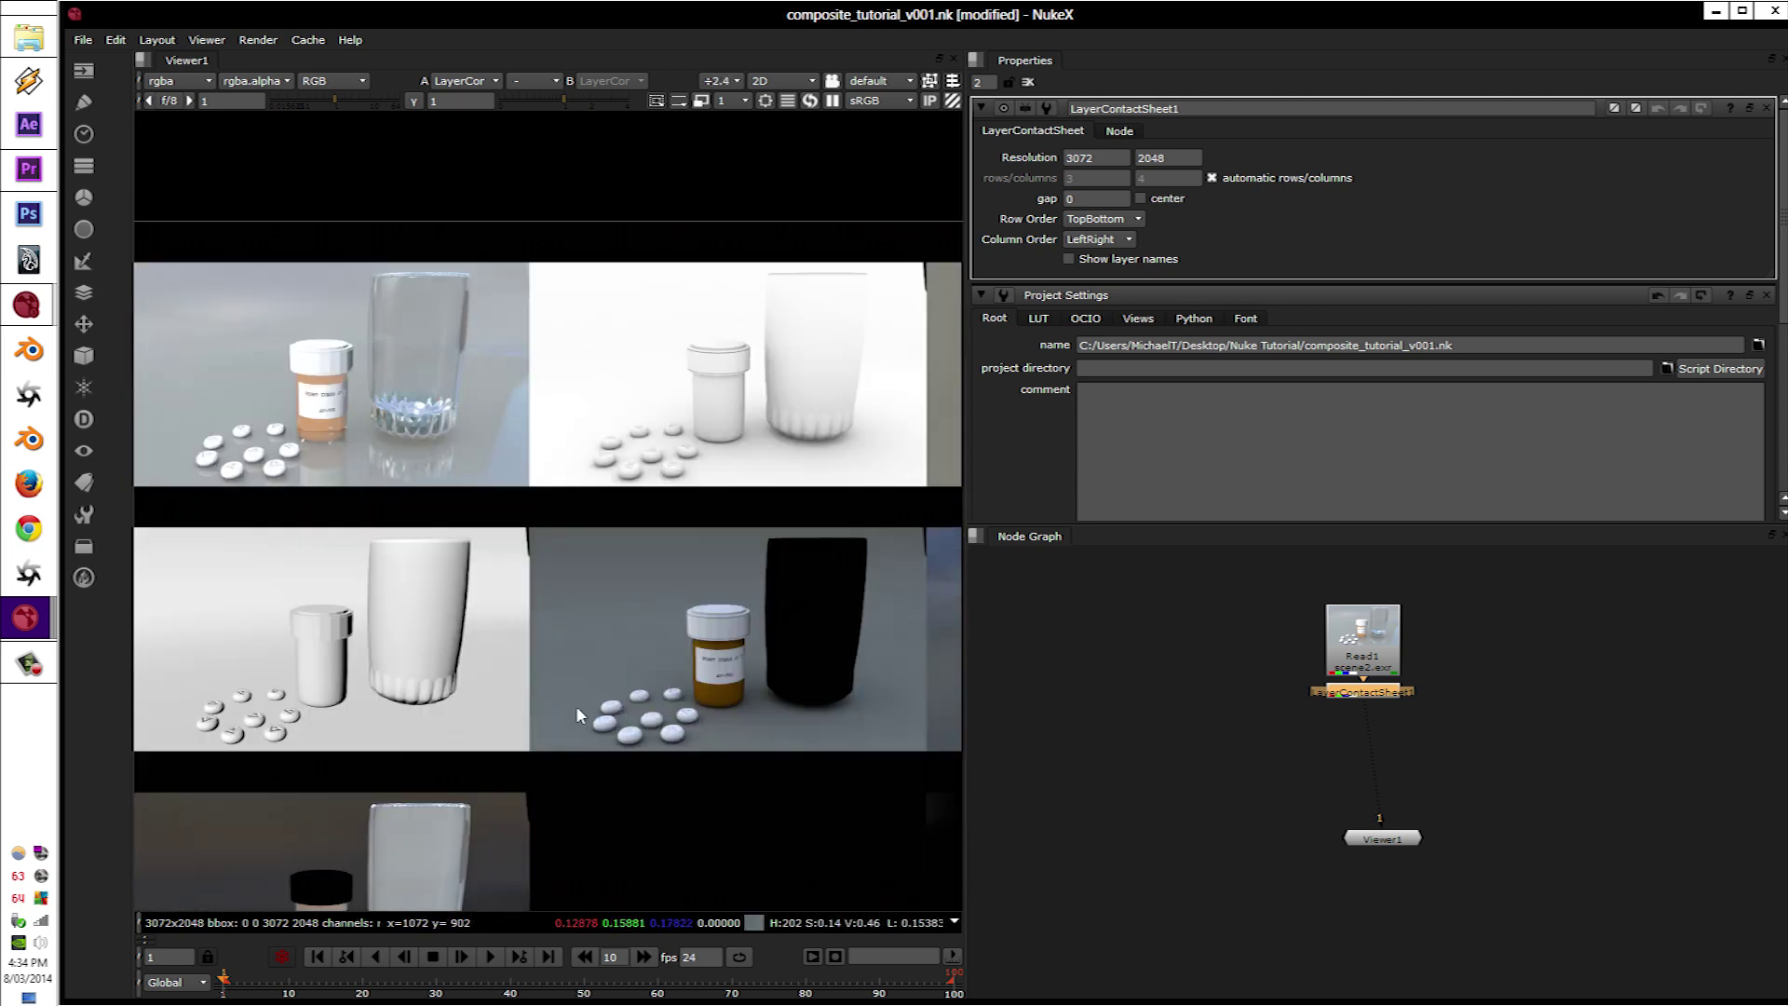
pyautogui.scroll(-3, 631, 637)
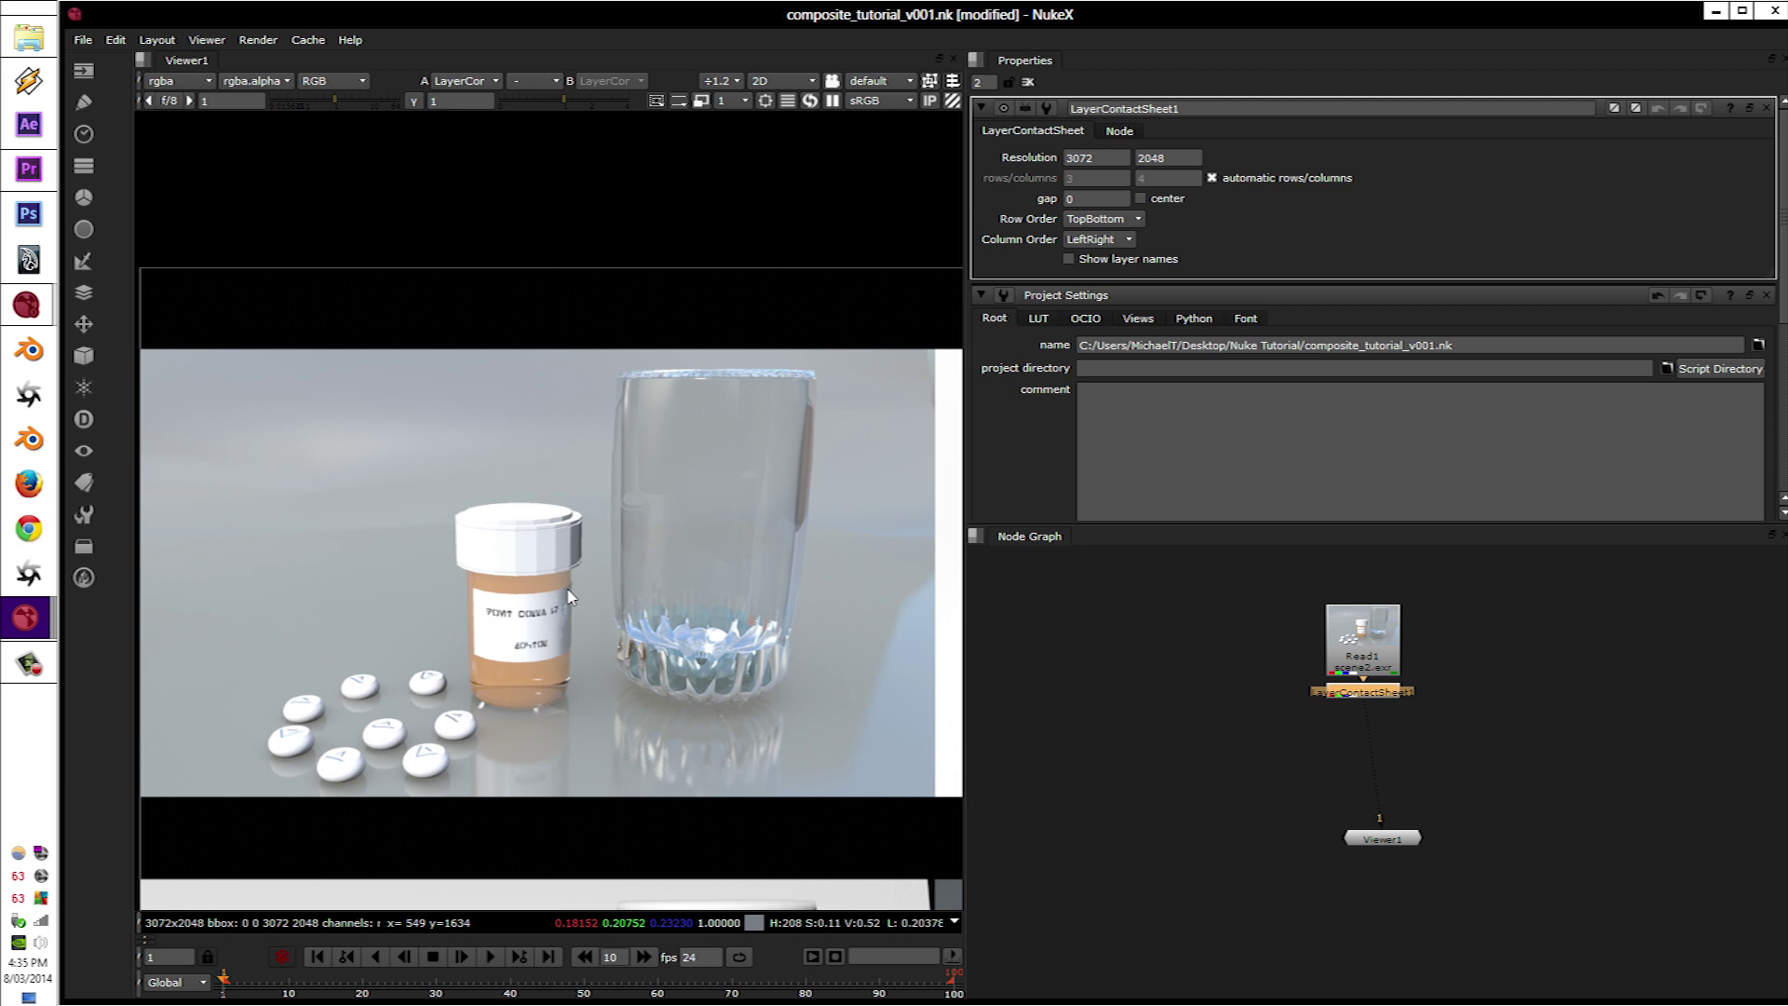
pyautogui.scroll(-3, 703, 601)
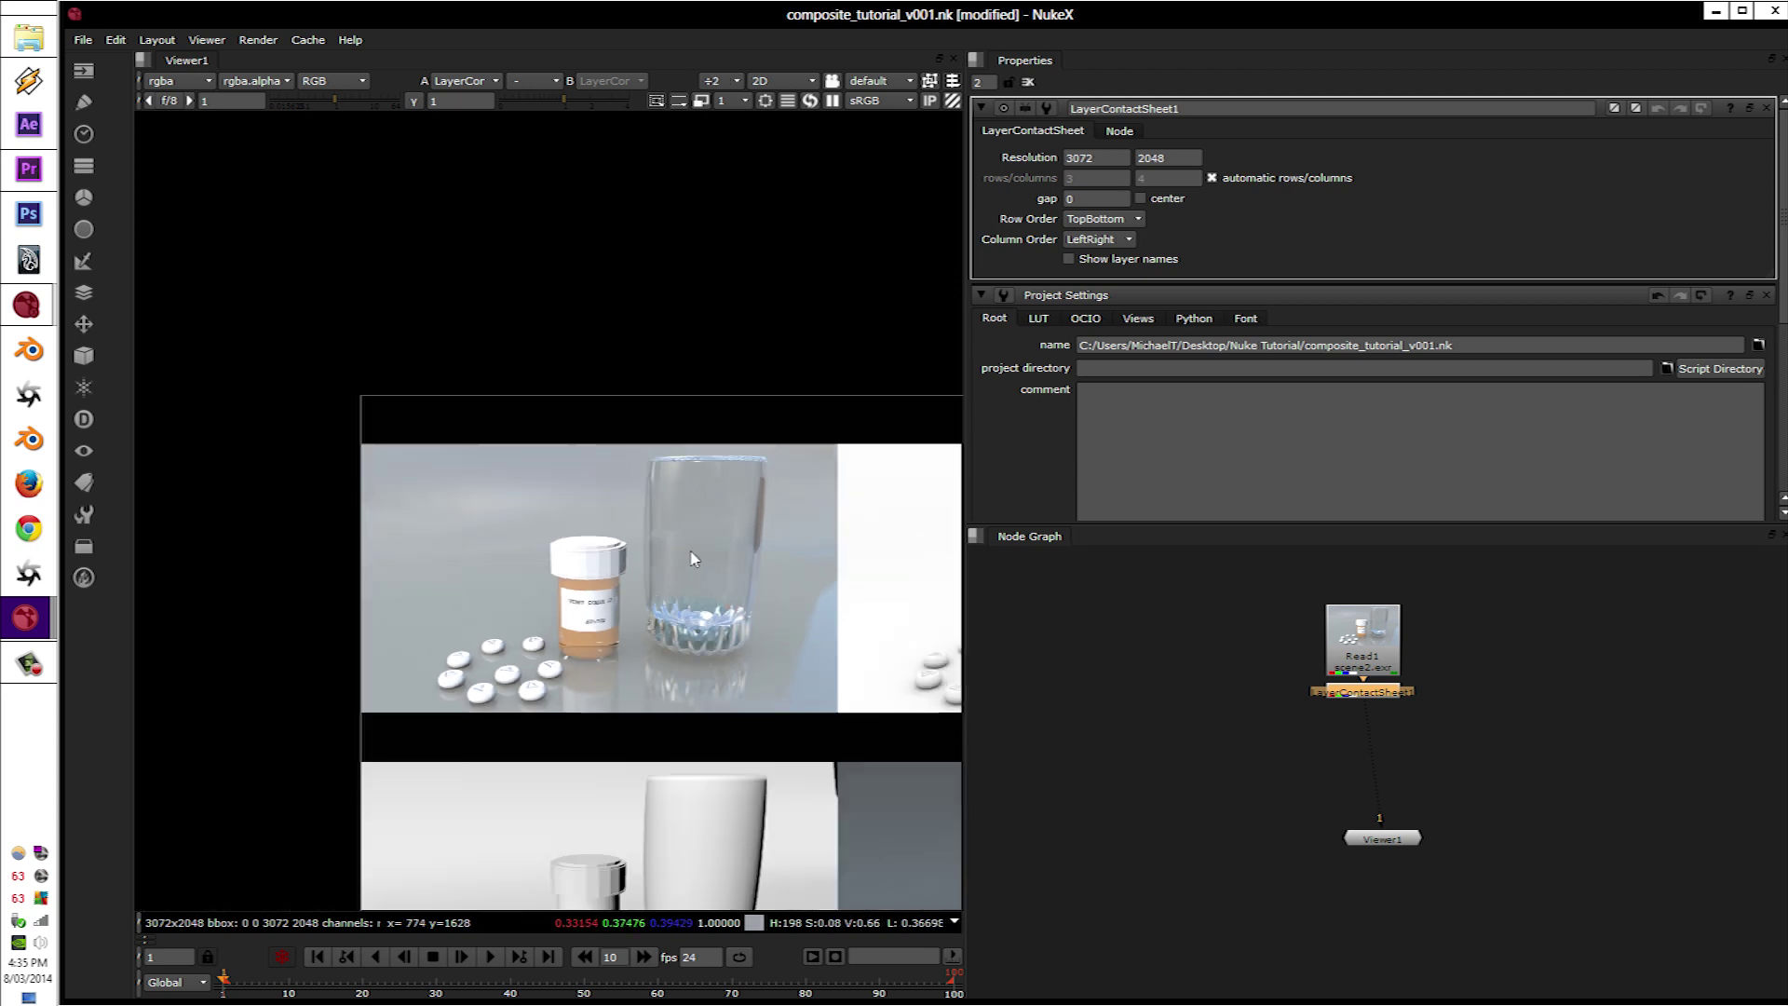
pyautogui.scroll(-3, 580, 482)
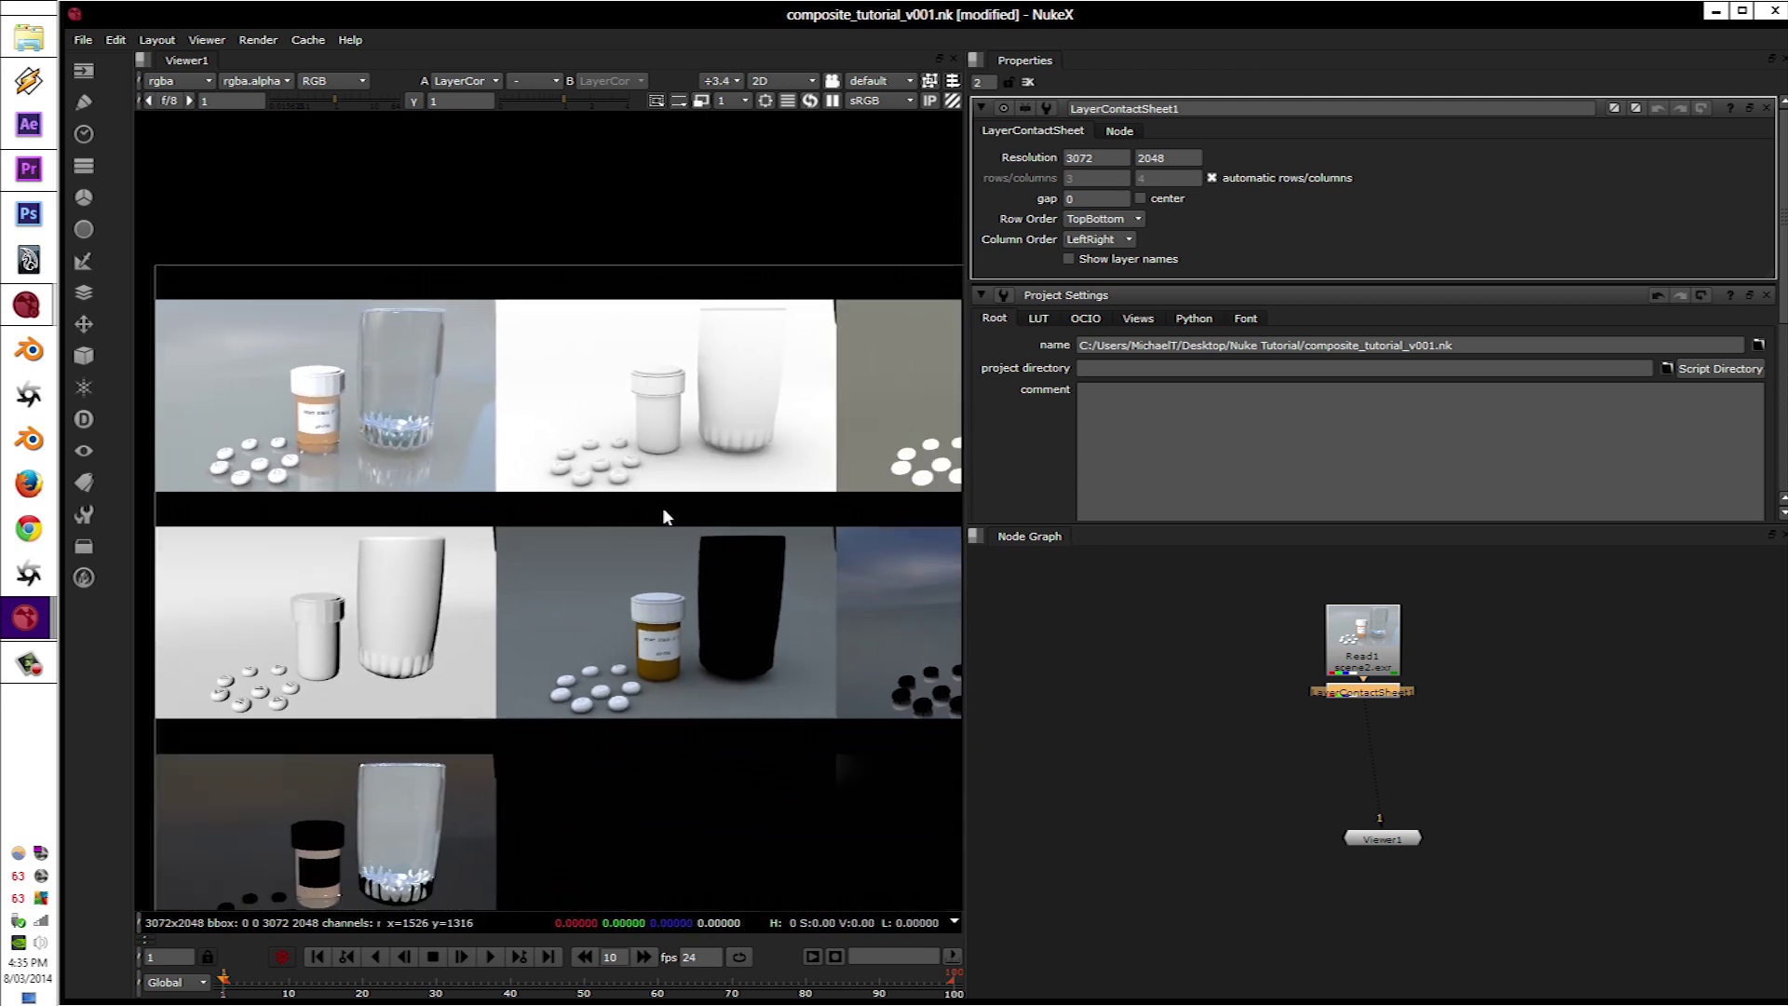
pyautogui.scroll(-2, 621, 517)
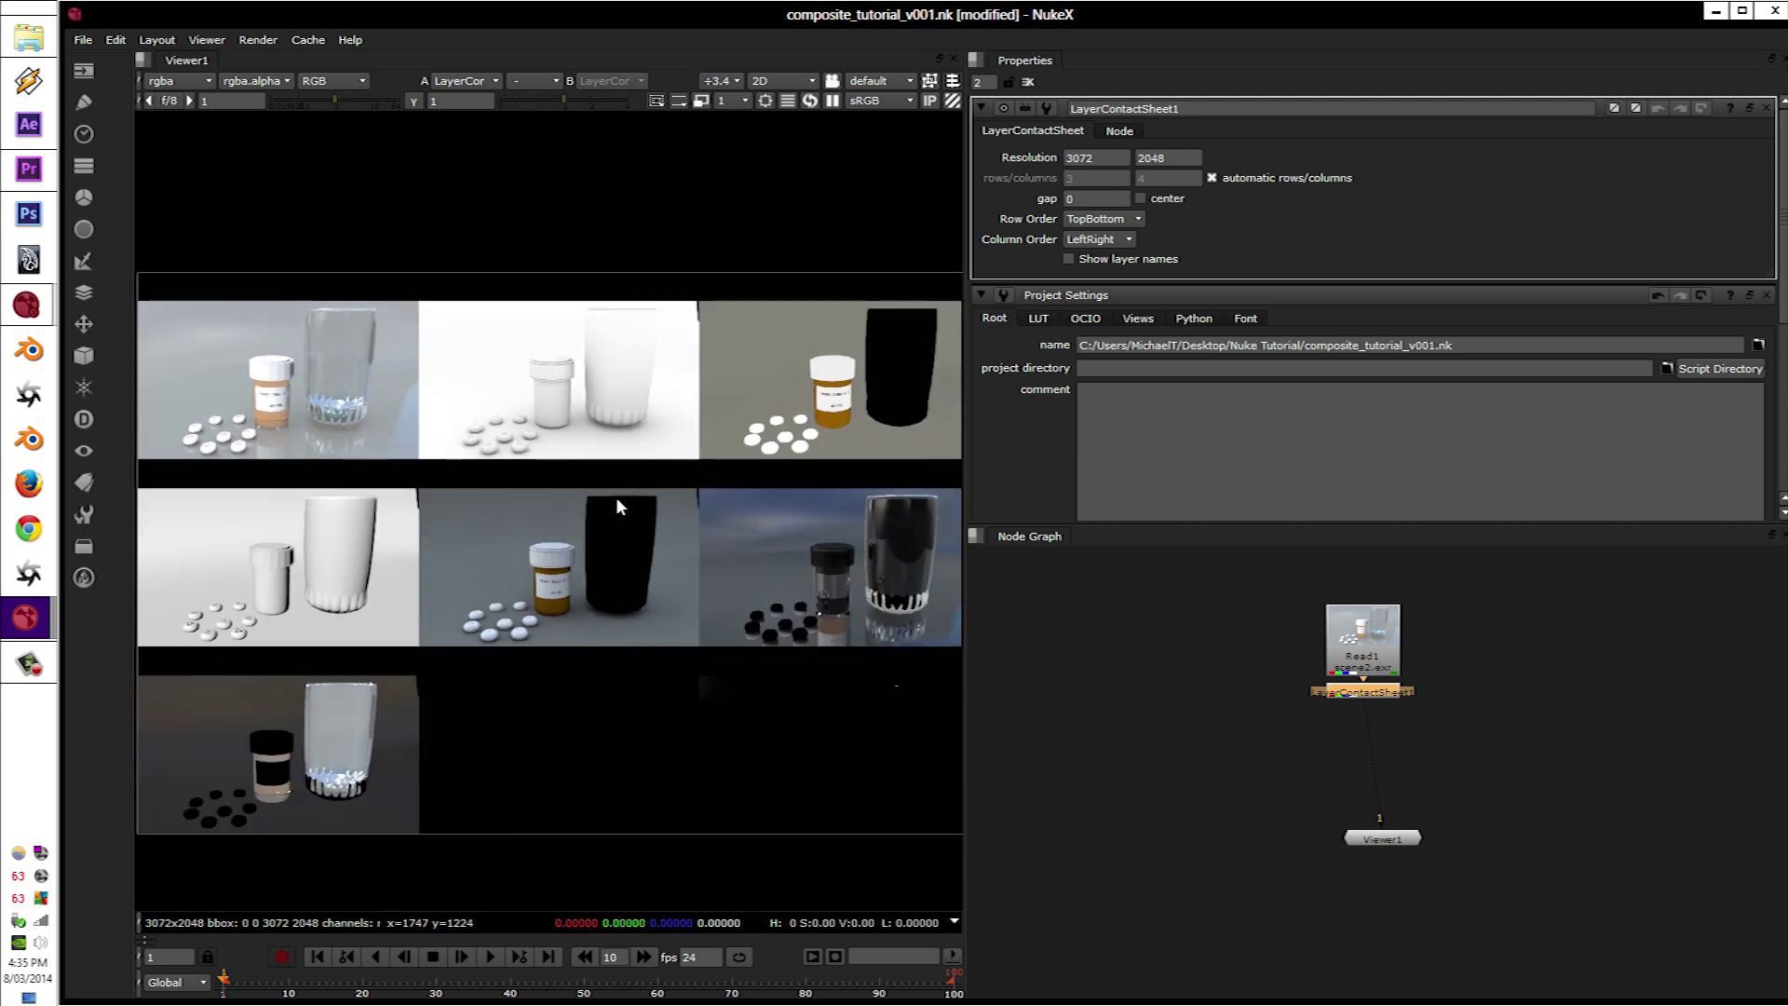
pyautogui.scroll(-1, 616, 503)
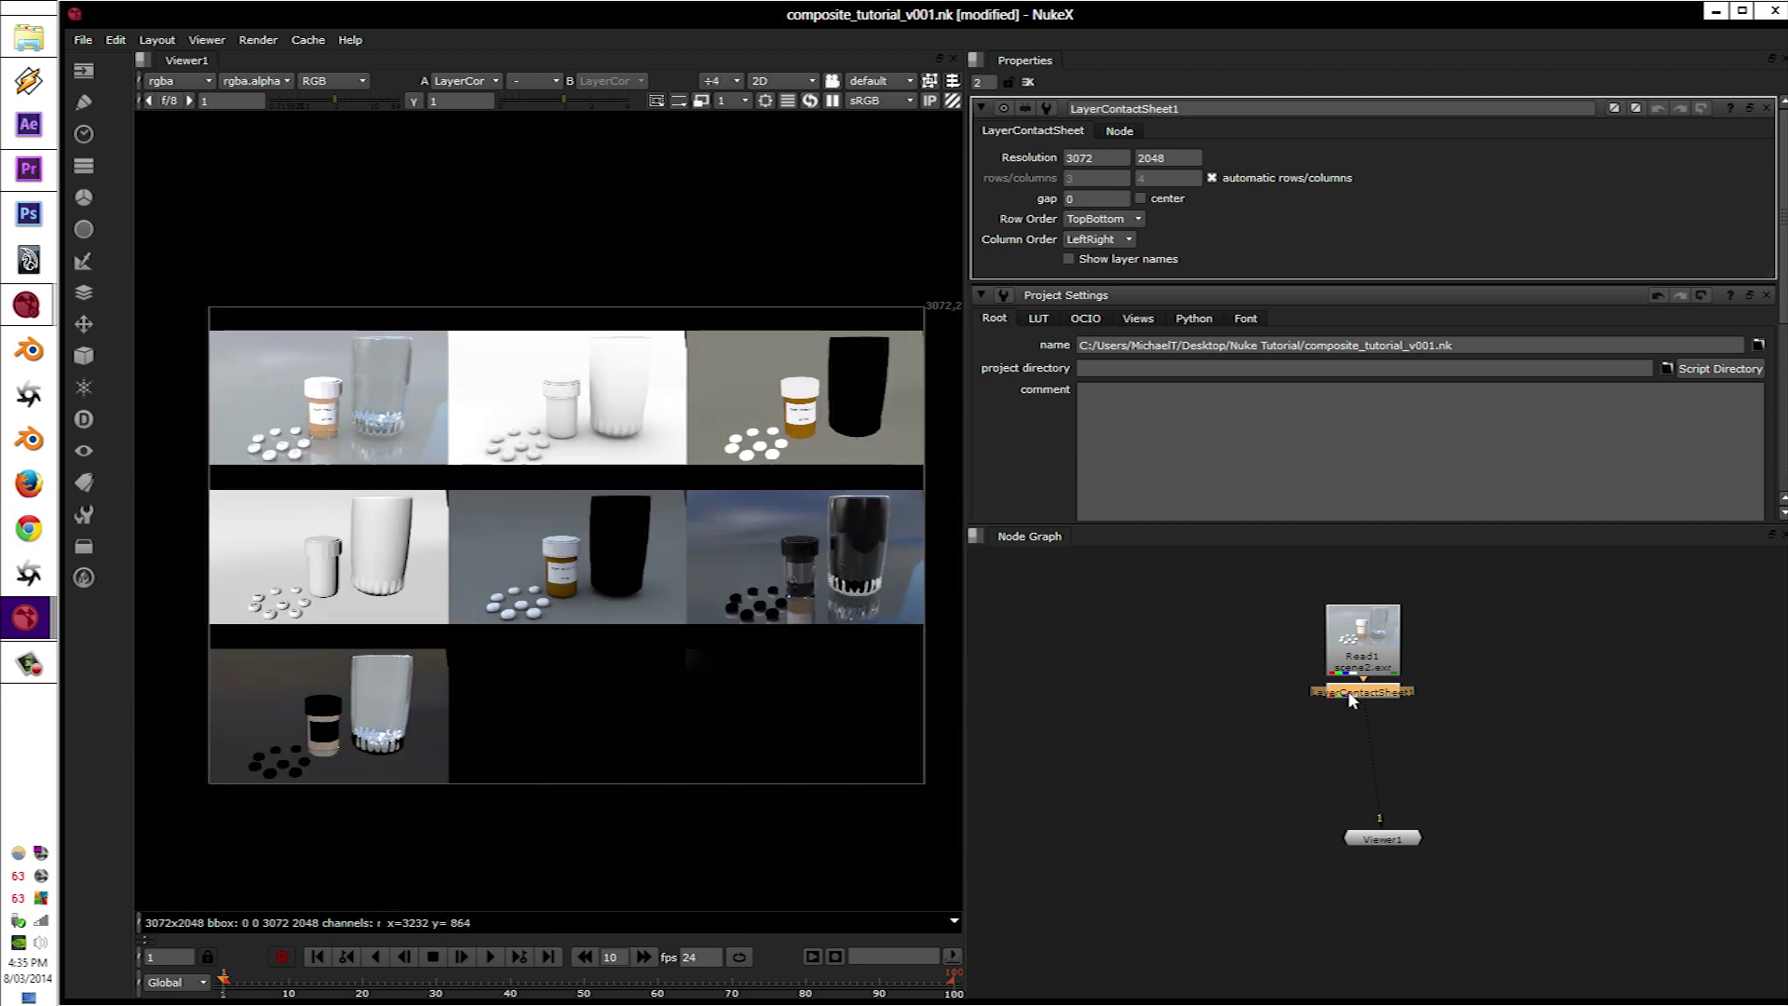
# Step: Disable the LayerContactSheet node beneath Read1 and delete it from the node graph
pyautogui.press('d')
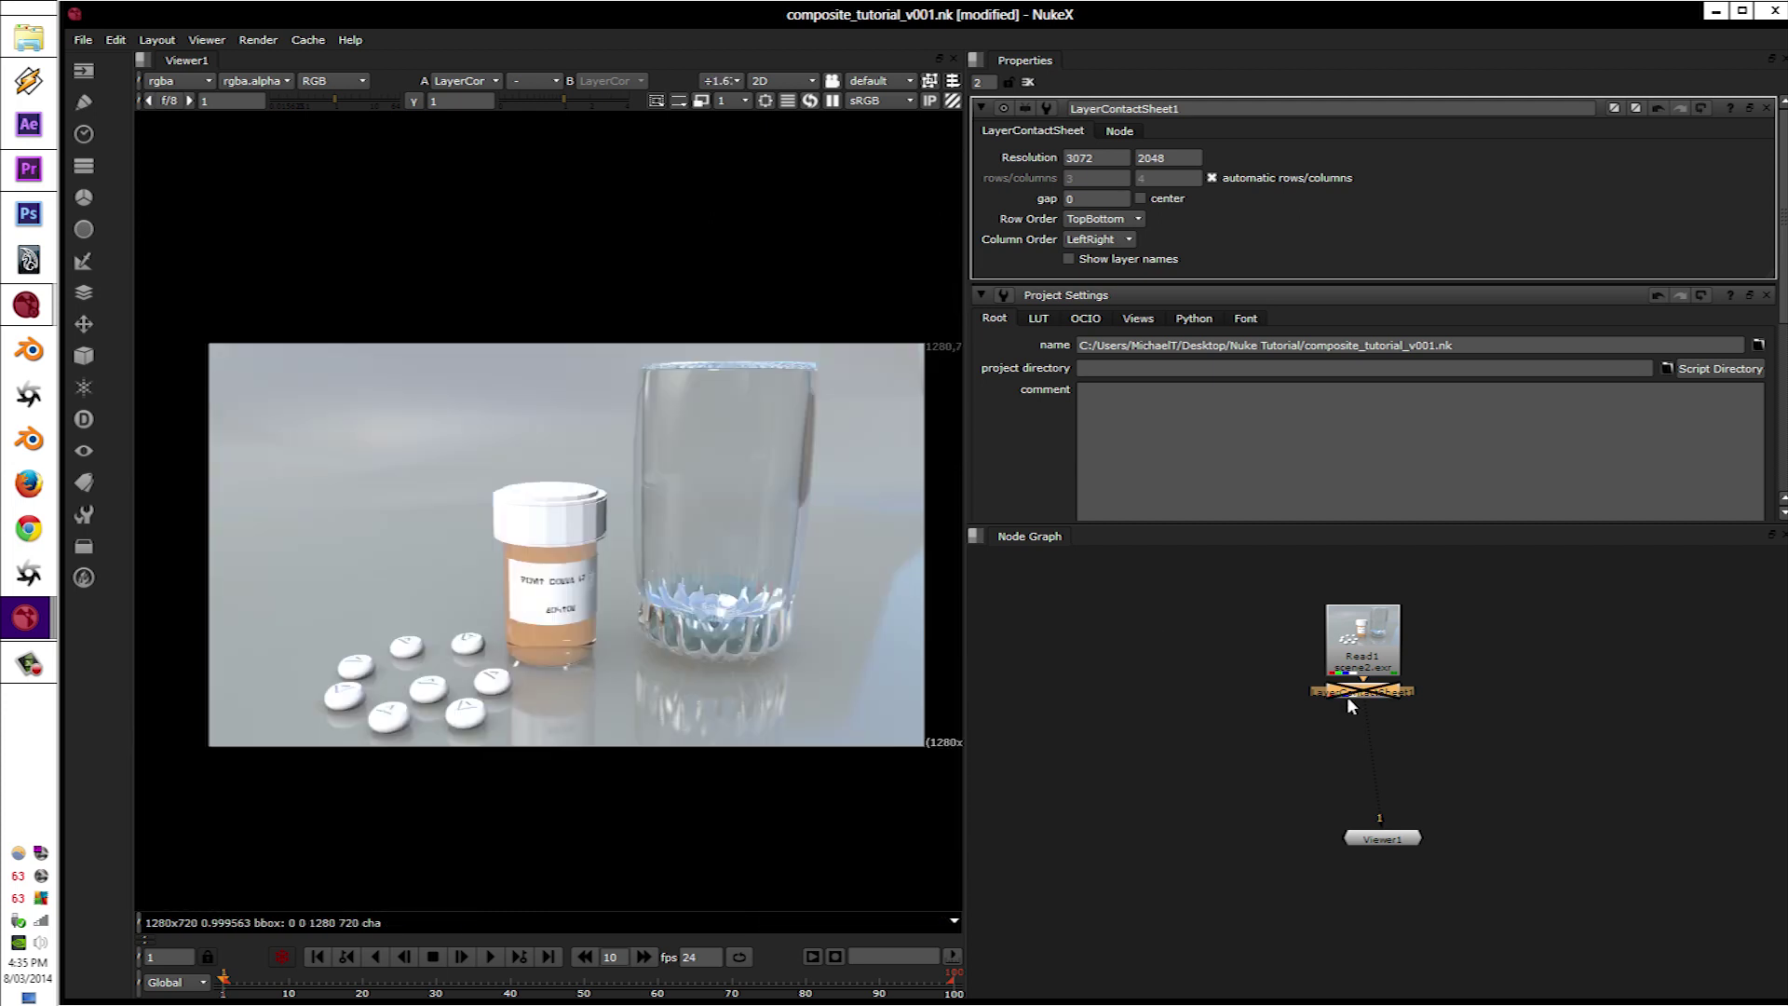
pyautogui.click(1362, 640)
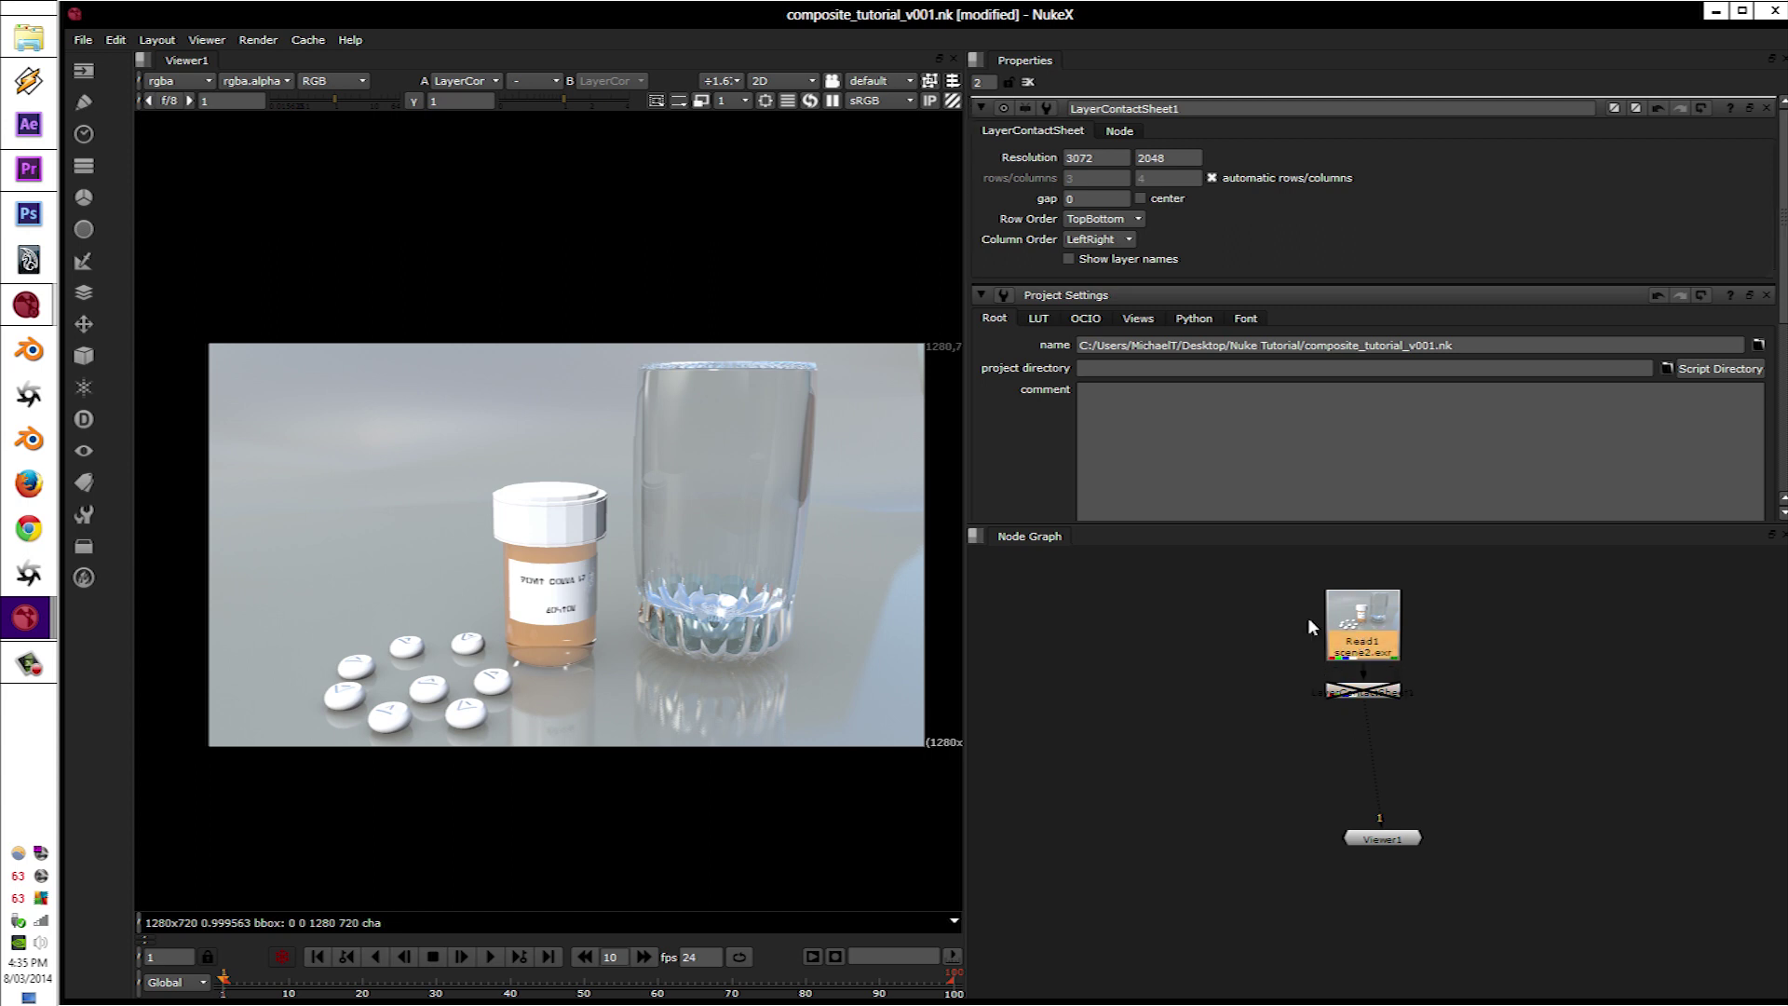
pyautogui.scroll(2, 1306, 740)
pyautogui.scroll(-1, 1304, 724)
pyautogui.click(1363, 682)
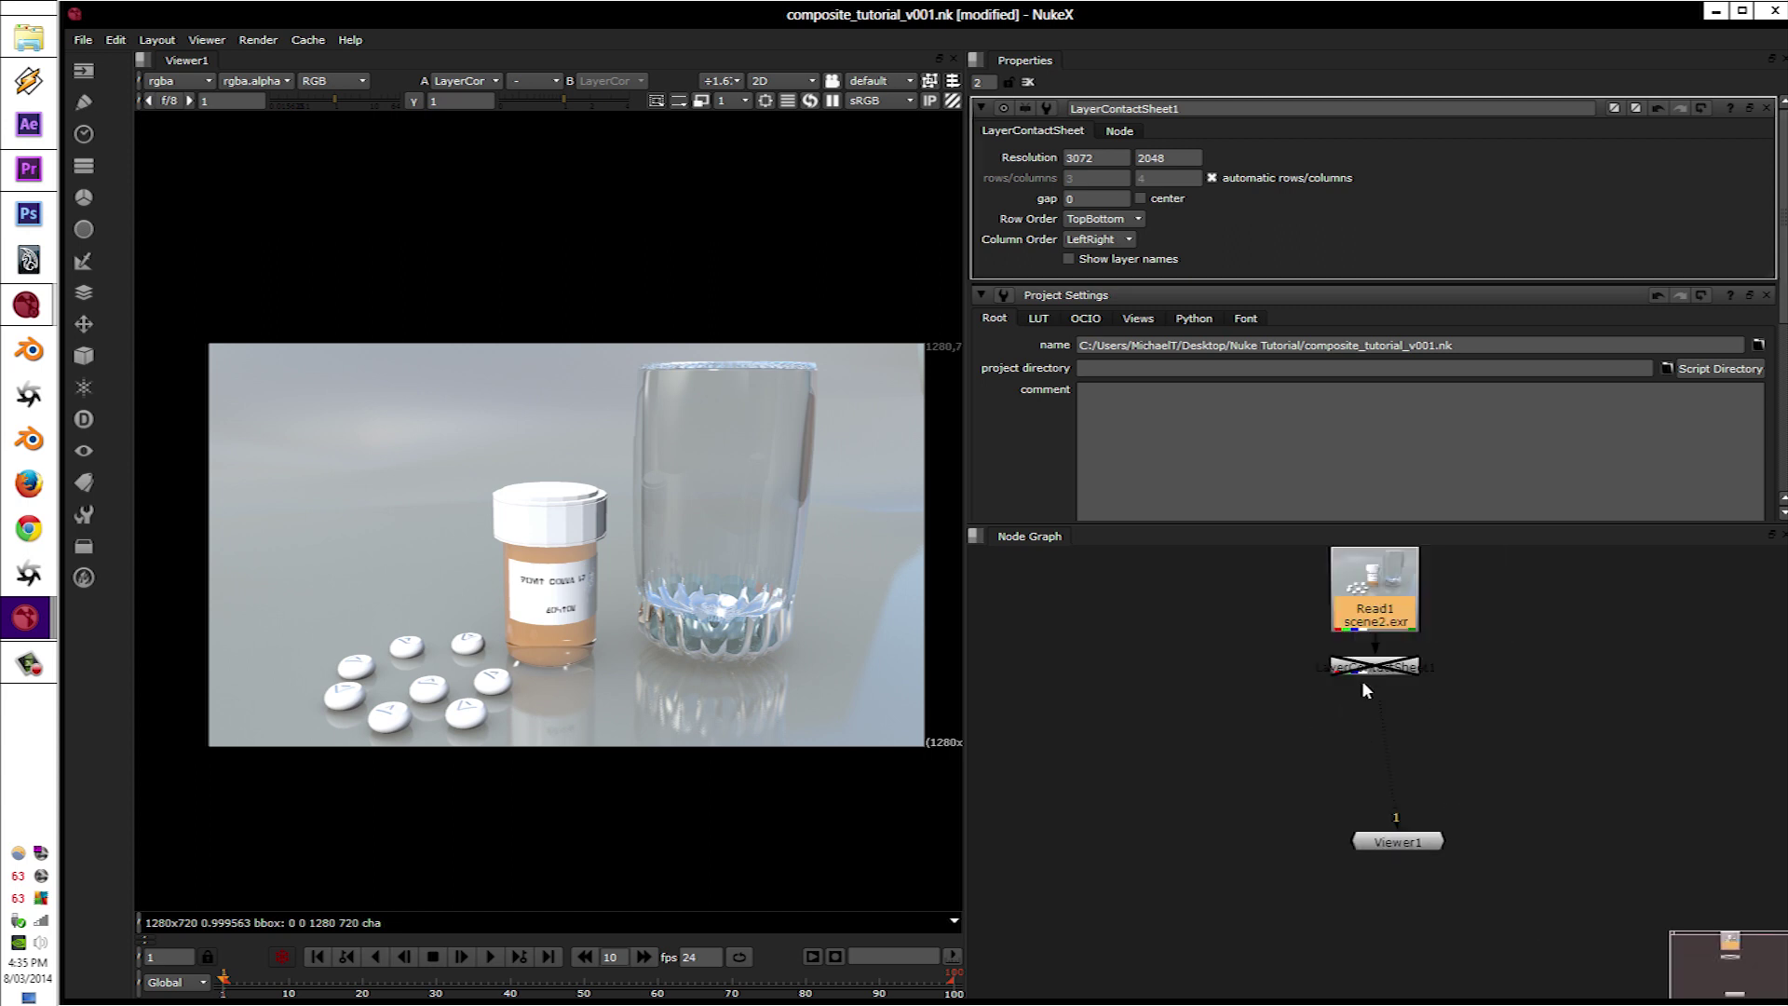
pyautogui.press('Delete')
# Step: Move the Read1 node to the left of Viewer1 in the graph and place a connected Dot node beneath it
pyautogui.moveTo(1372, 569); pyautogui.dragTo(1130, 609)
pyautogui.click(1102, 709)
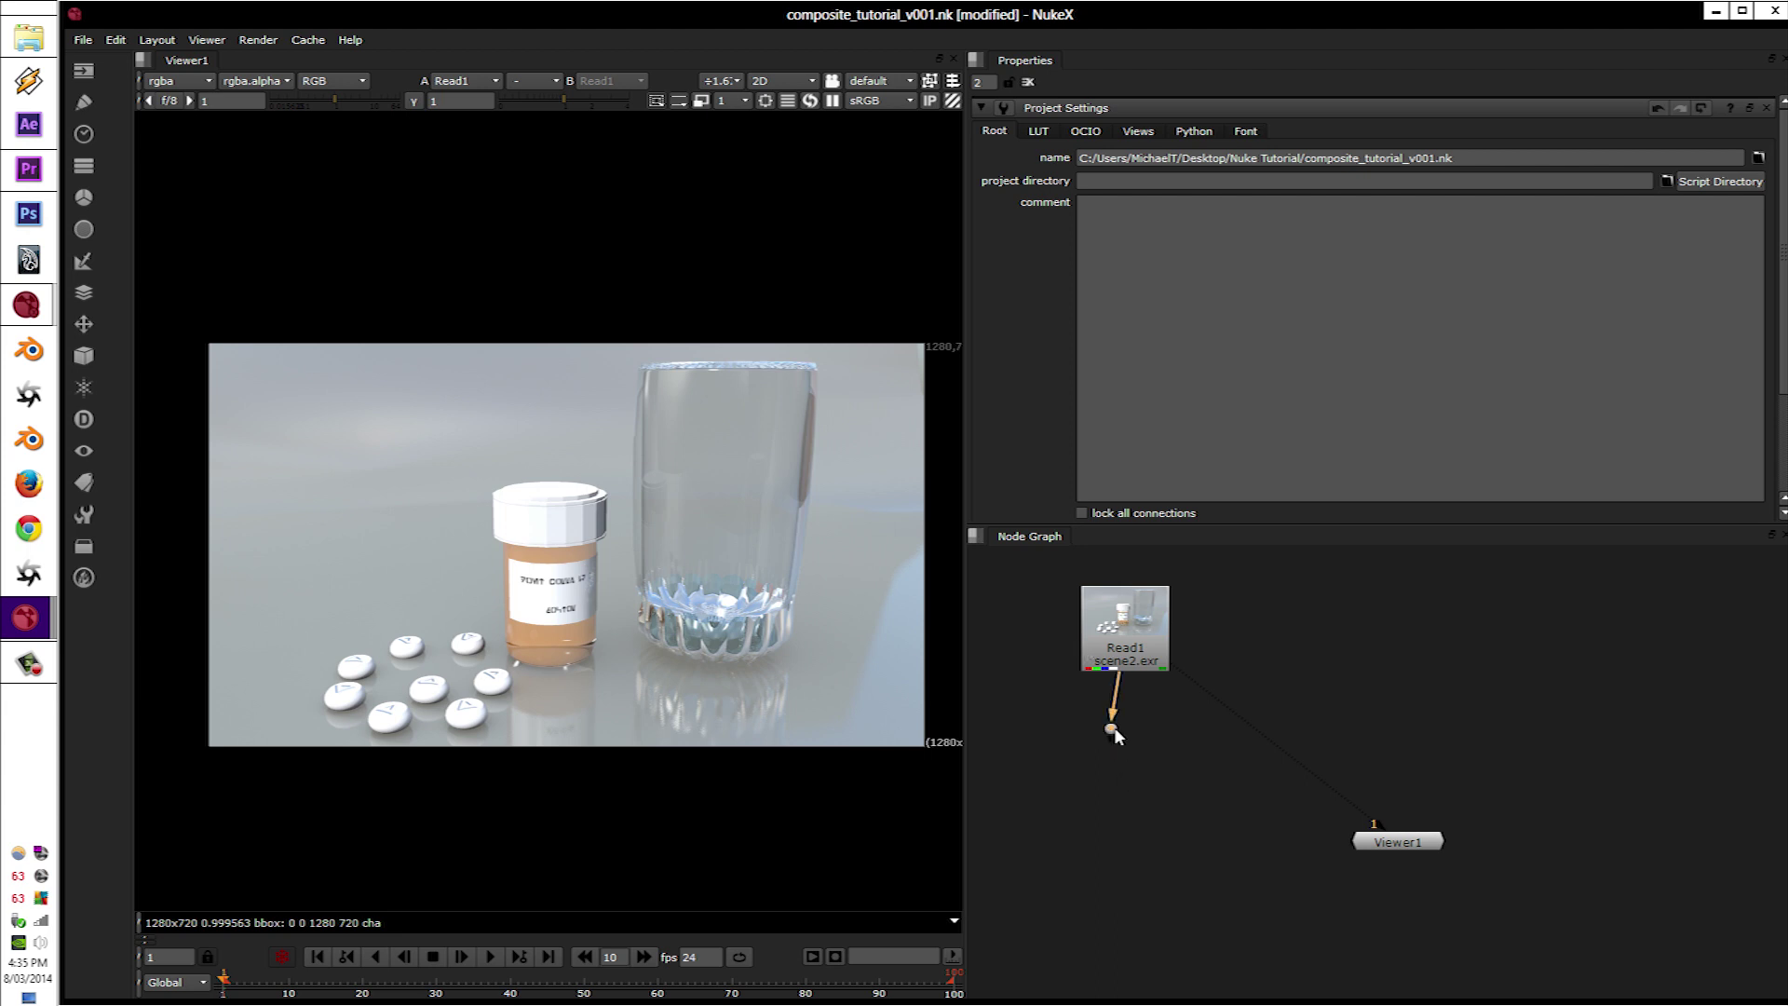
pyautogui.moveTo(1108, 730)
pyautogui.mouseDown()
pyautogui.moveTo(1128, 743)
pyautogui.moveTo(1134, 722)
pyautogui.mouseUp()
# Step: Add a Shuffle node beside the Dot beneath Read1 and connect its input to that Dot
pyautogui.press('Tab')
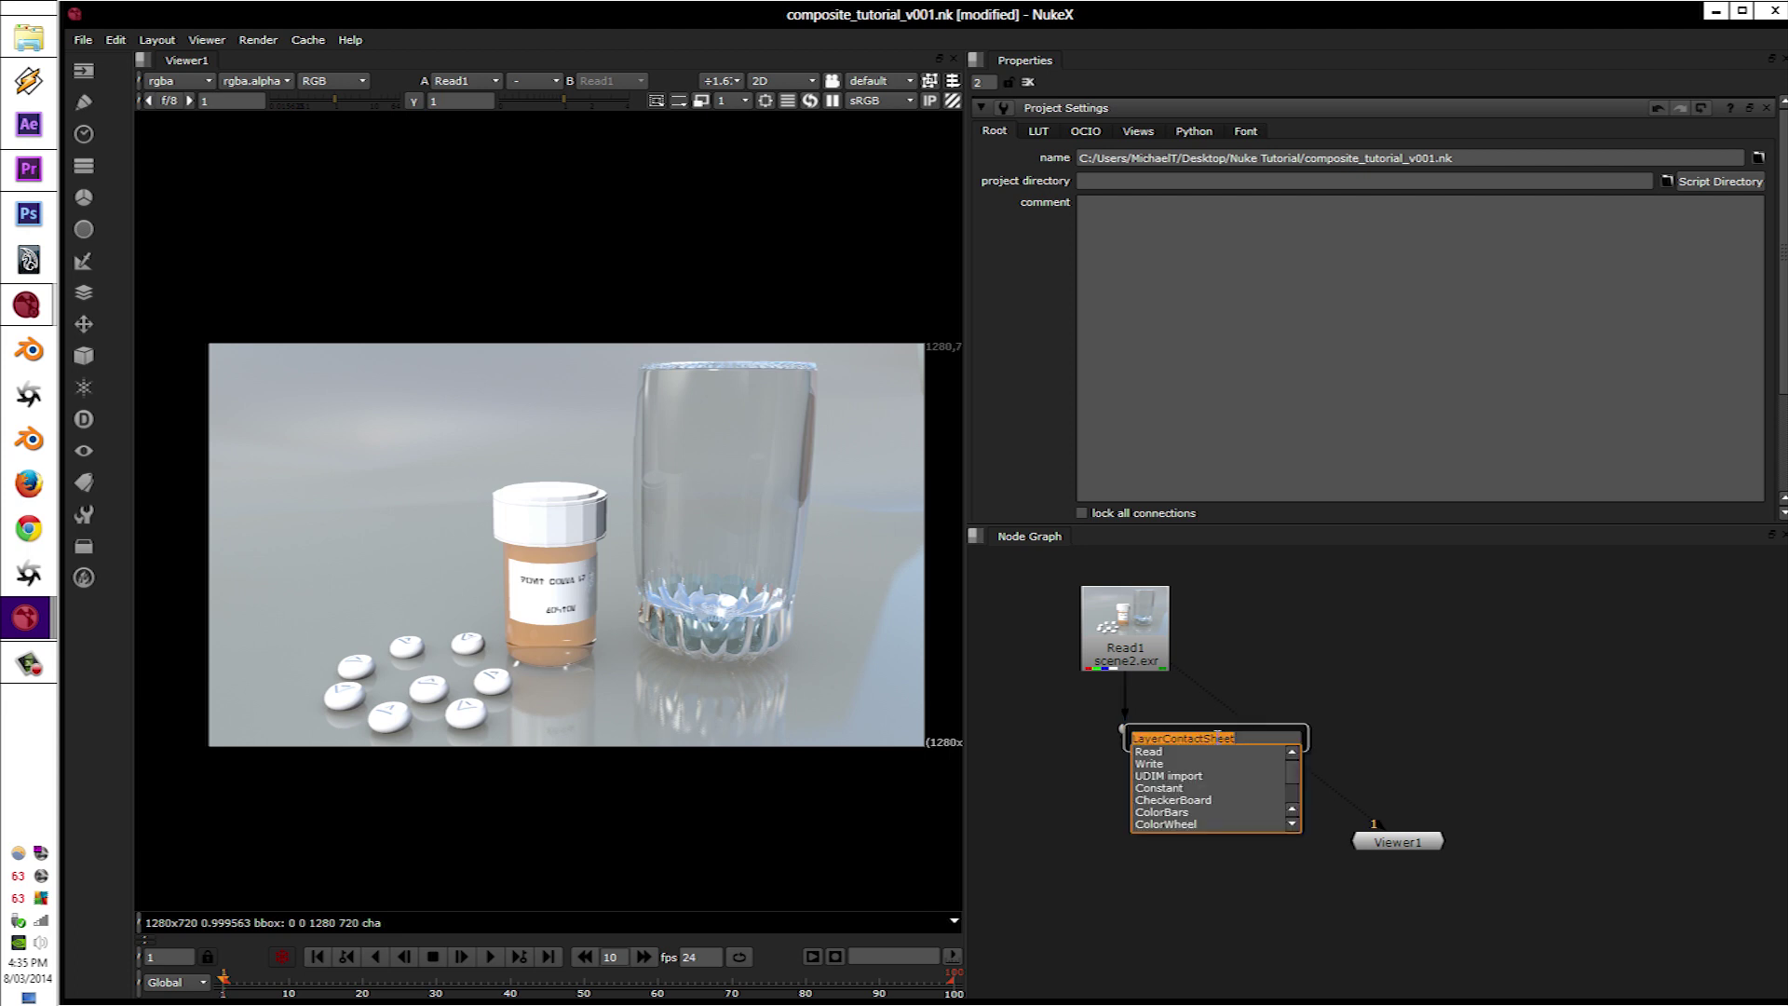
pyautogui.write('shuff')
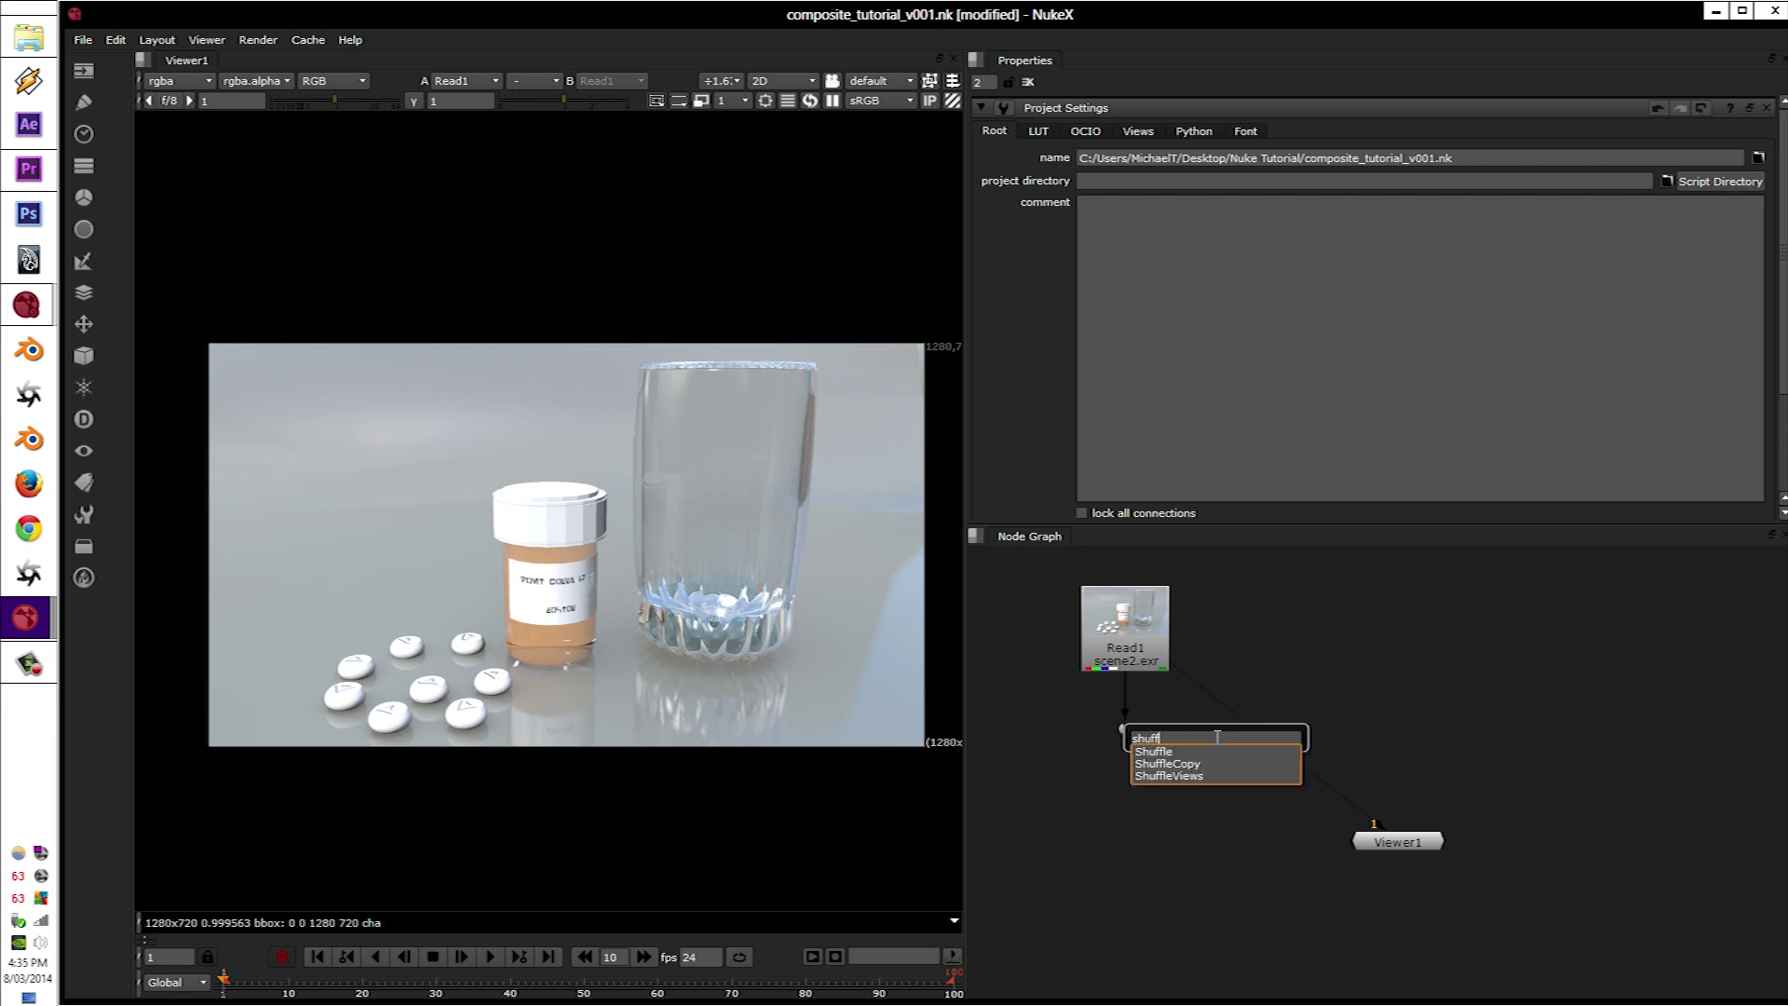
pyautogui.press('Return')
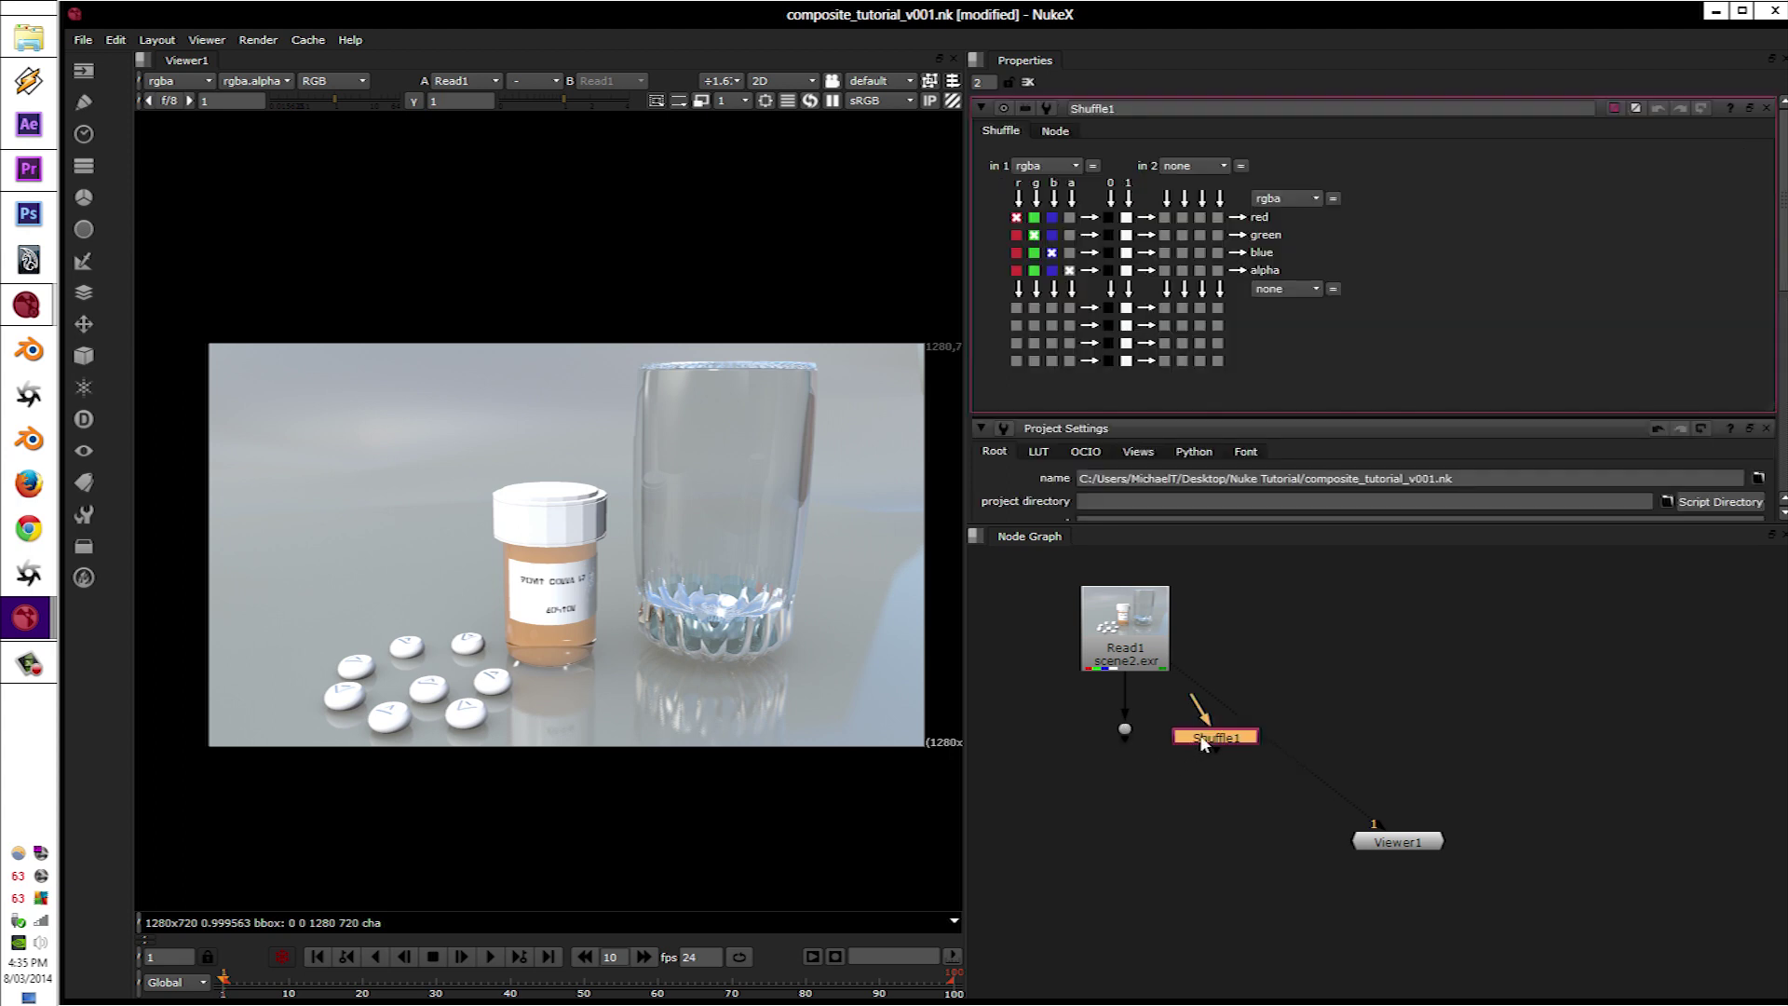
pyautogui.moveTo(1201, 738); pyautogui.dragTo(1125, 729)
pyautogui.moveTo(1227, 748); pyautogui.dragTo(1183, 732)
pyautogui.click(1069, 169)
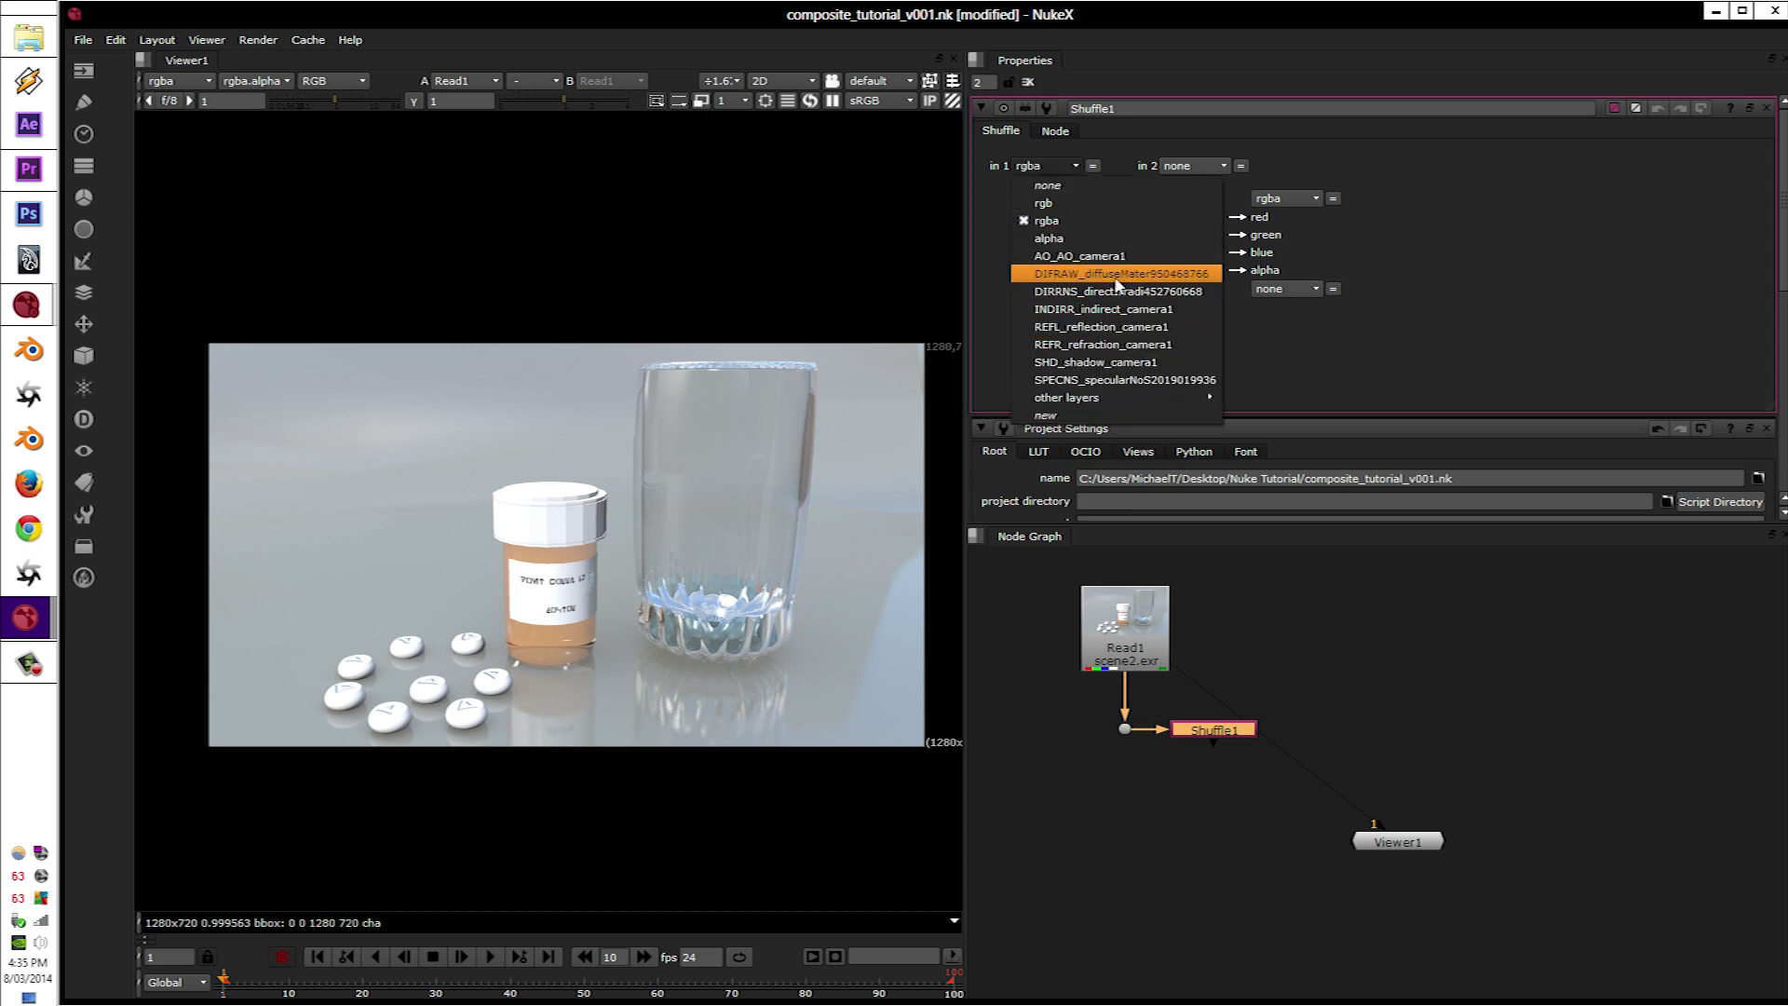
pyautogui.moveTo(1138, 400)
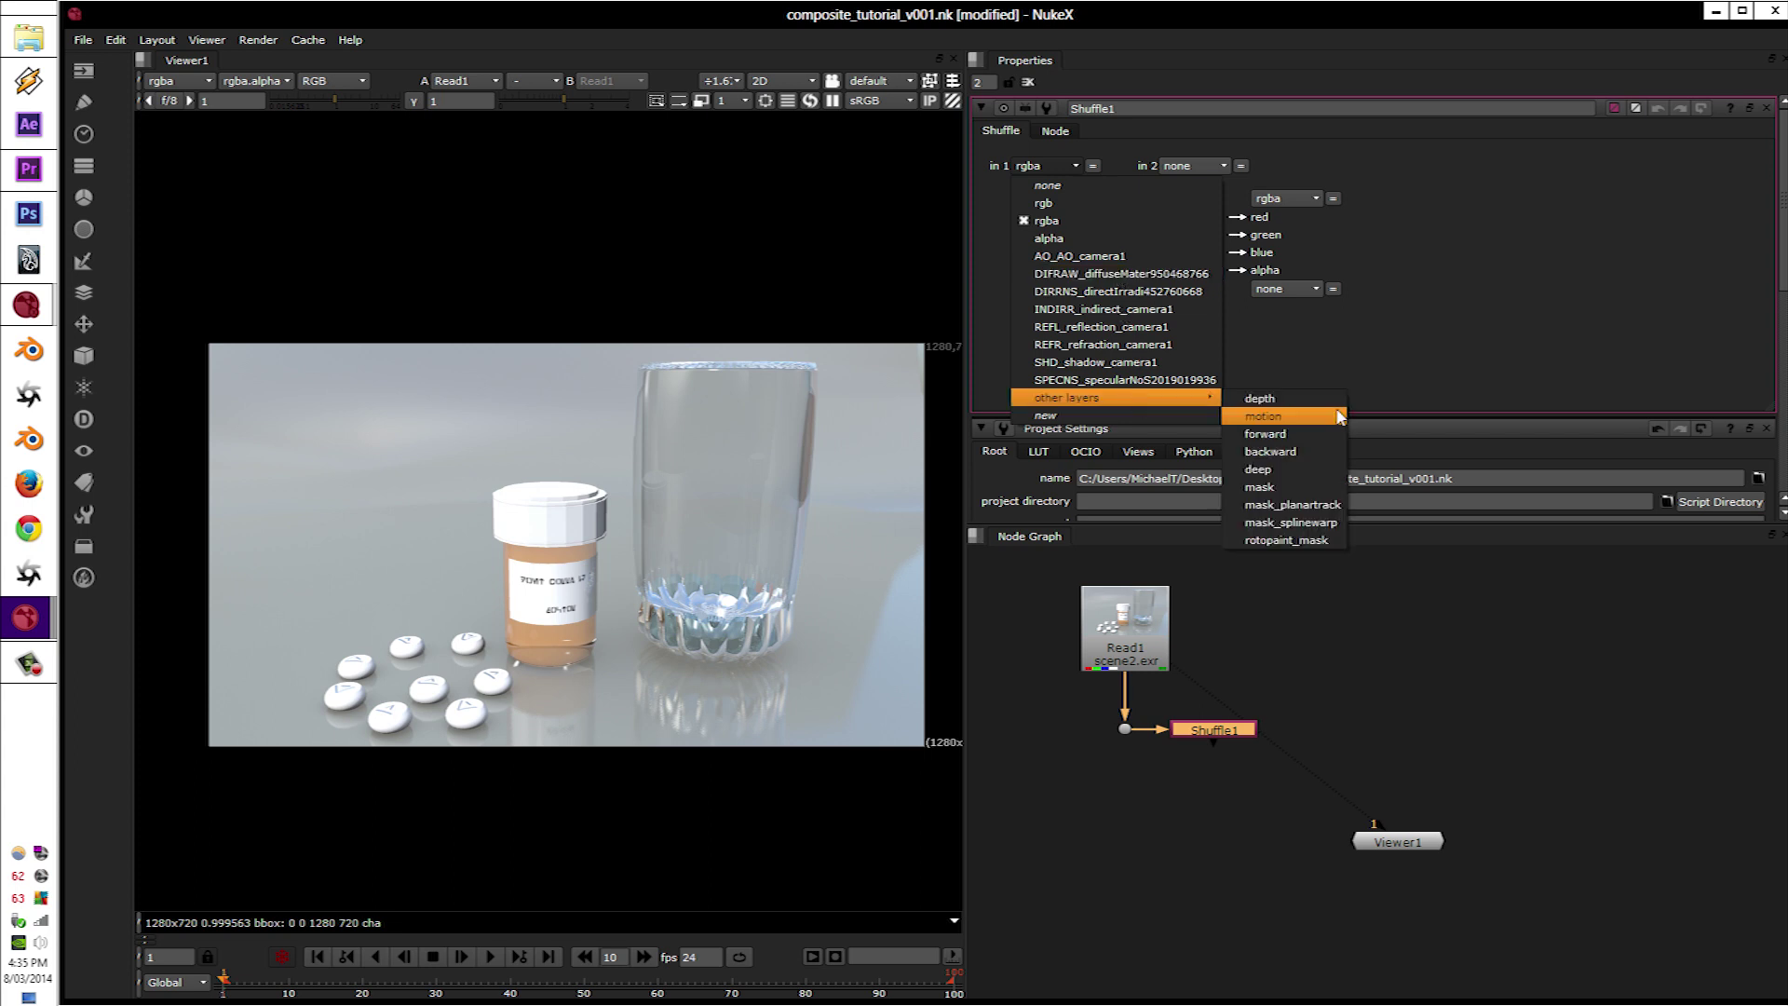
pyautogui.click(1272, 722)
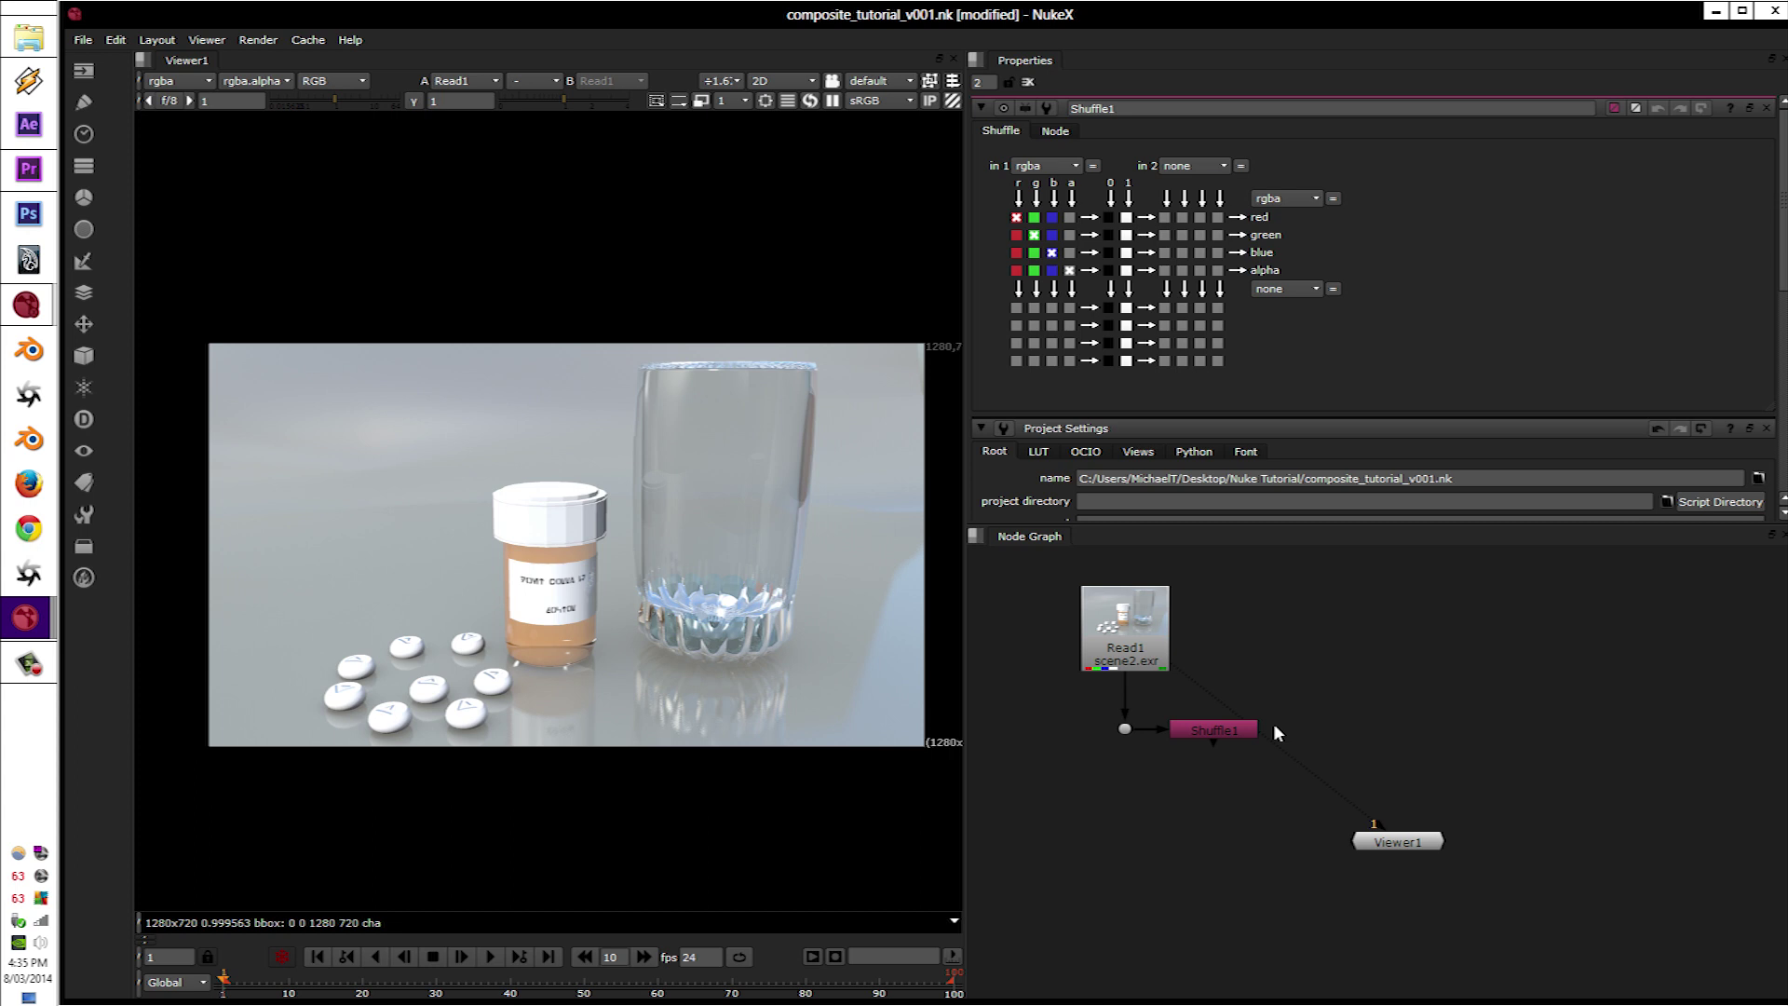
# Step: Rename the new Shuffle node to Diffuse and move it slightly further from the Dot
pyautogui.click(1196, 732)
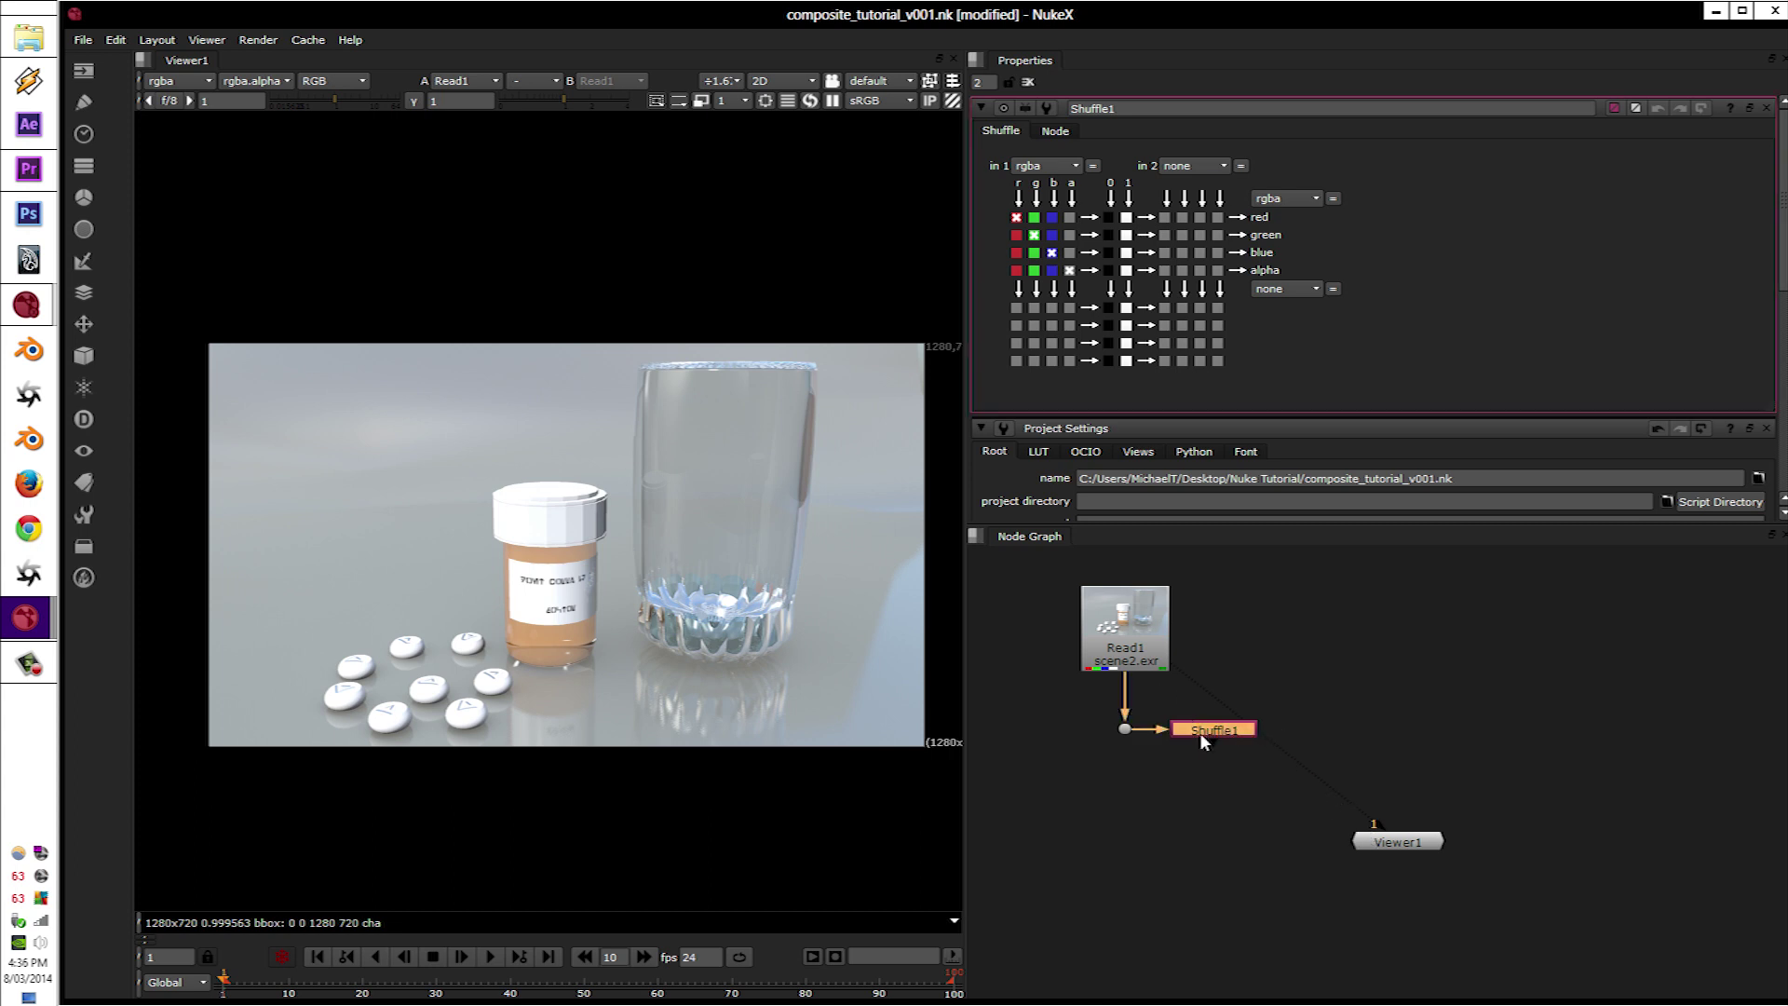
pyautogui.moveTo(1135, 109); pyautogui.dragTo(944, 102)
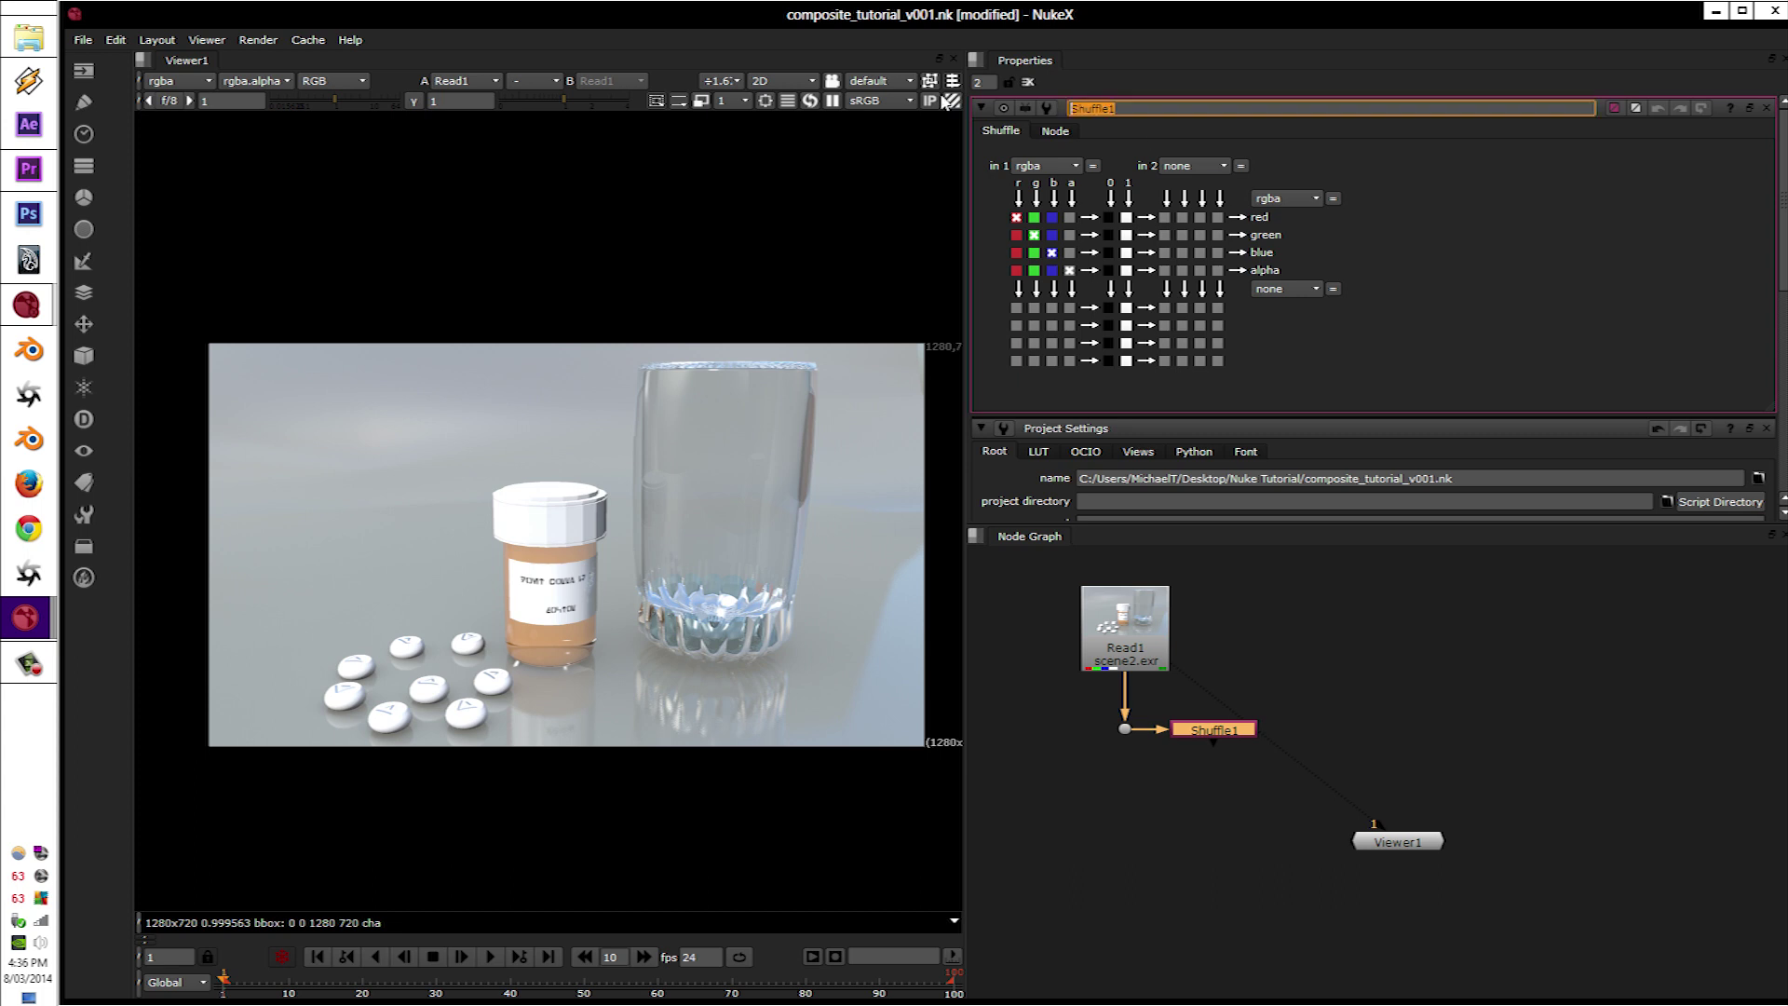
pyautogui.write('Diffuse')
pyautogui.press('Return')
pyautogui.moveTo(1213, 731)
pyautogui.mouseDown()
pyautogui.moveTo(1243, 724)
pyautogui.moveTo(1225, 734)
pyautogui.mouseUp()
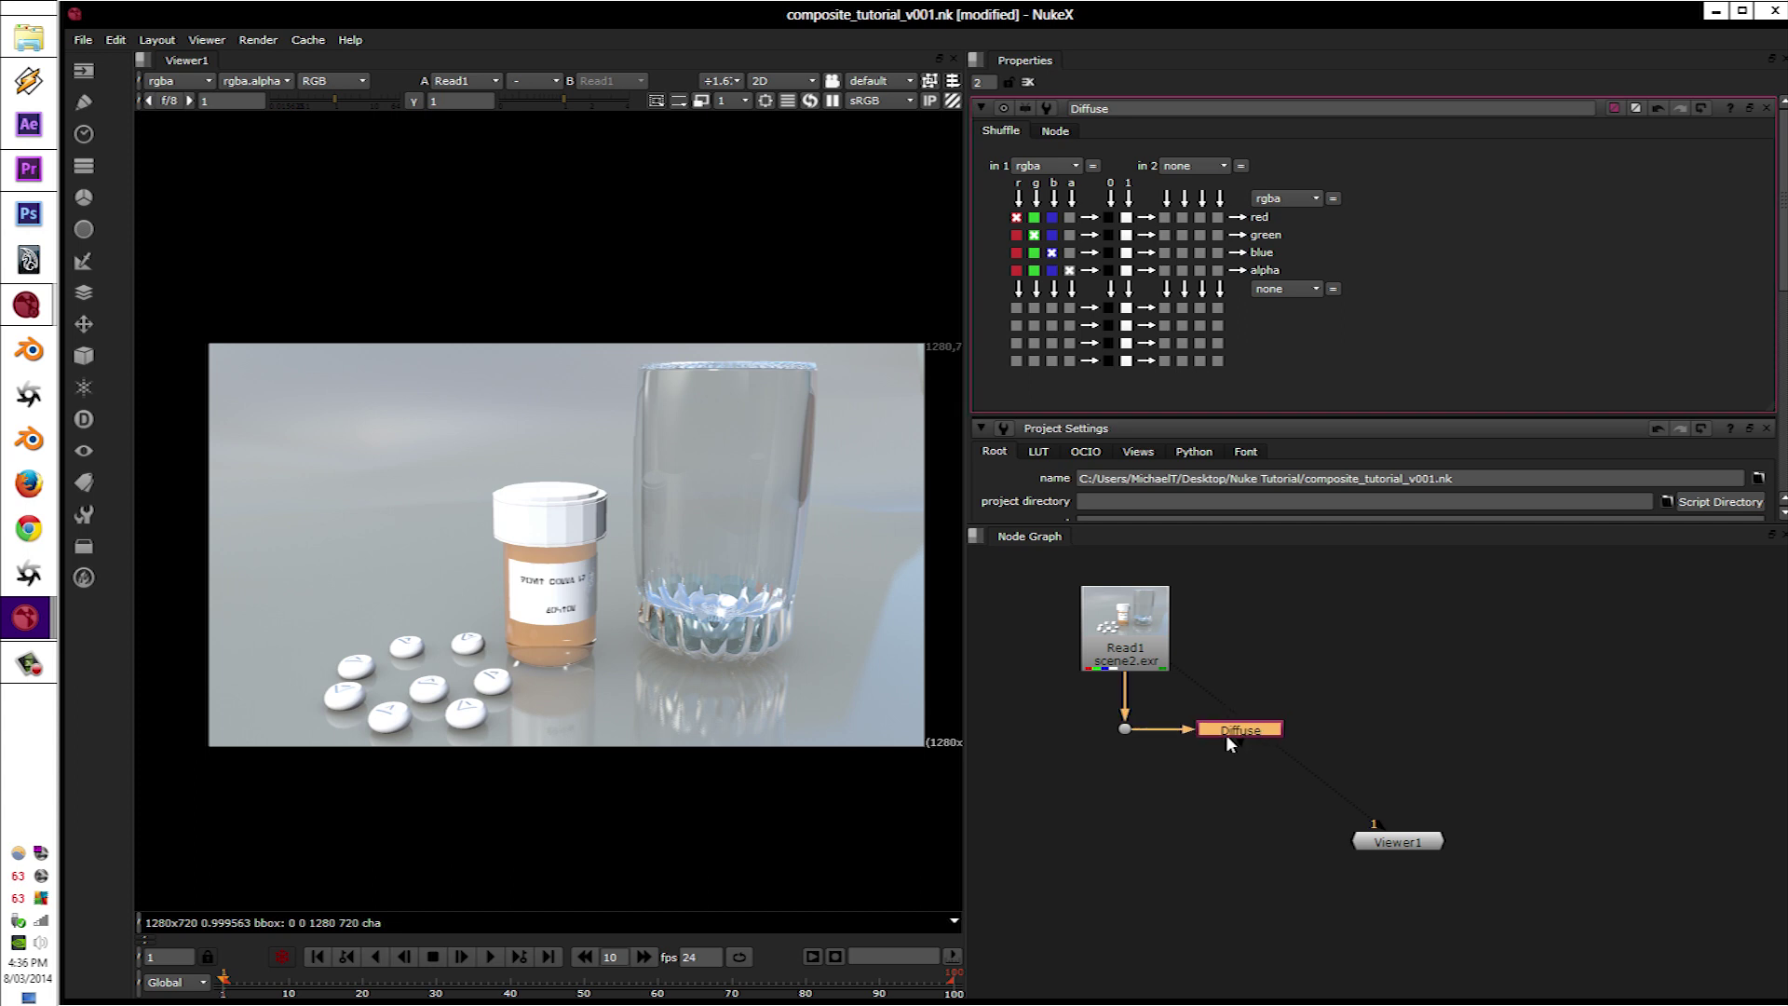
pyautogui.click(1201, 762)
pyautogui.click(1215, 731)
# Step: Set the Diffuse node's first input to DIFRAW_diffuseMater950468766 and display the node in Viewer1
pyautogui.click(1034, 167)
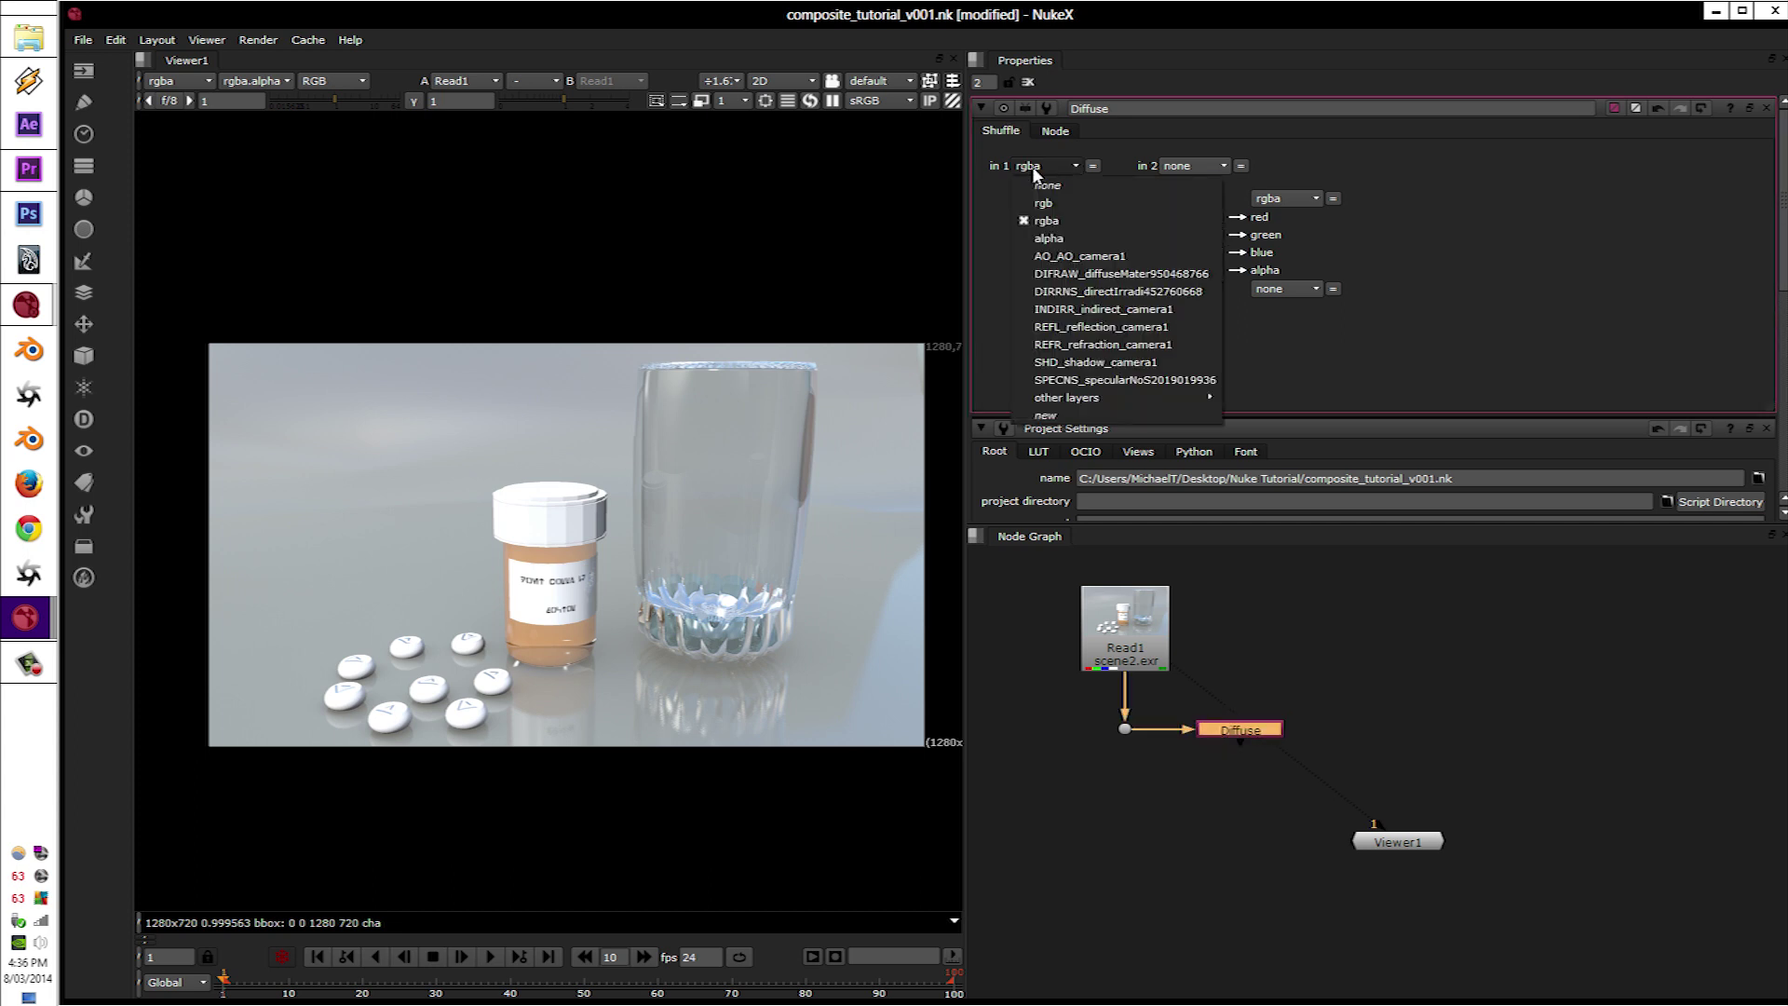
pyautogui.click(1117, 274)
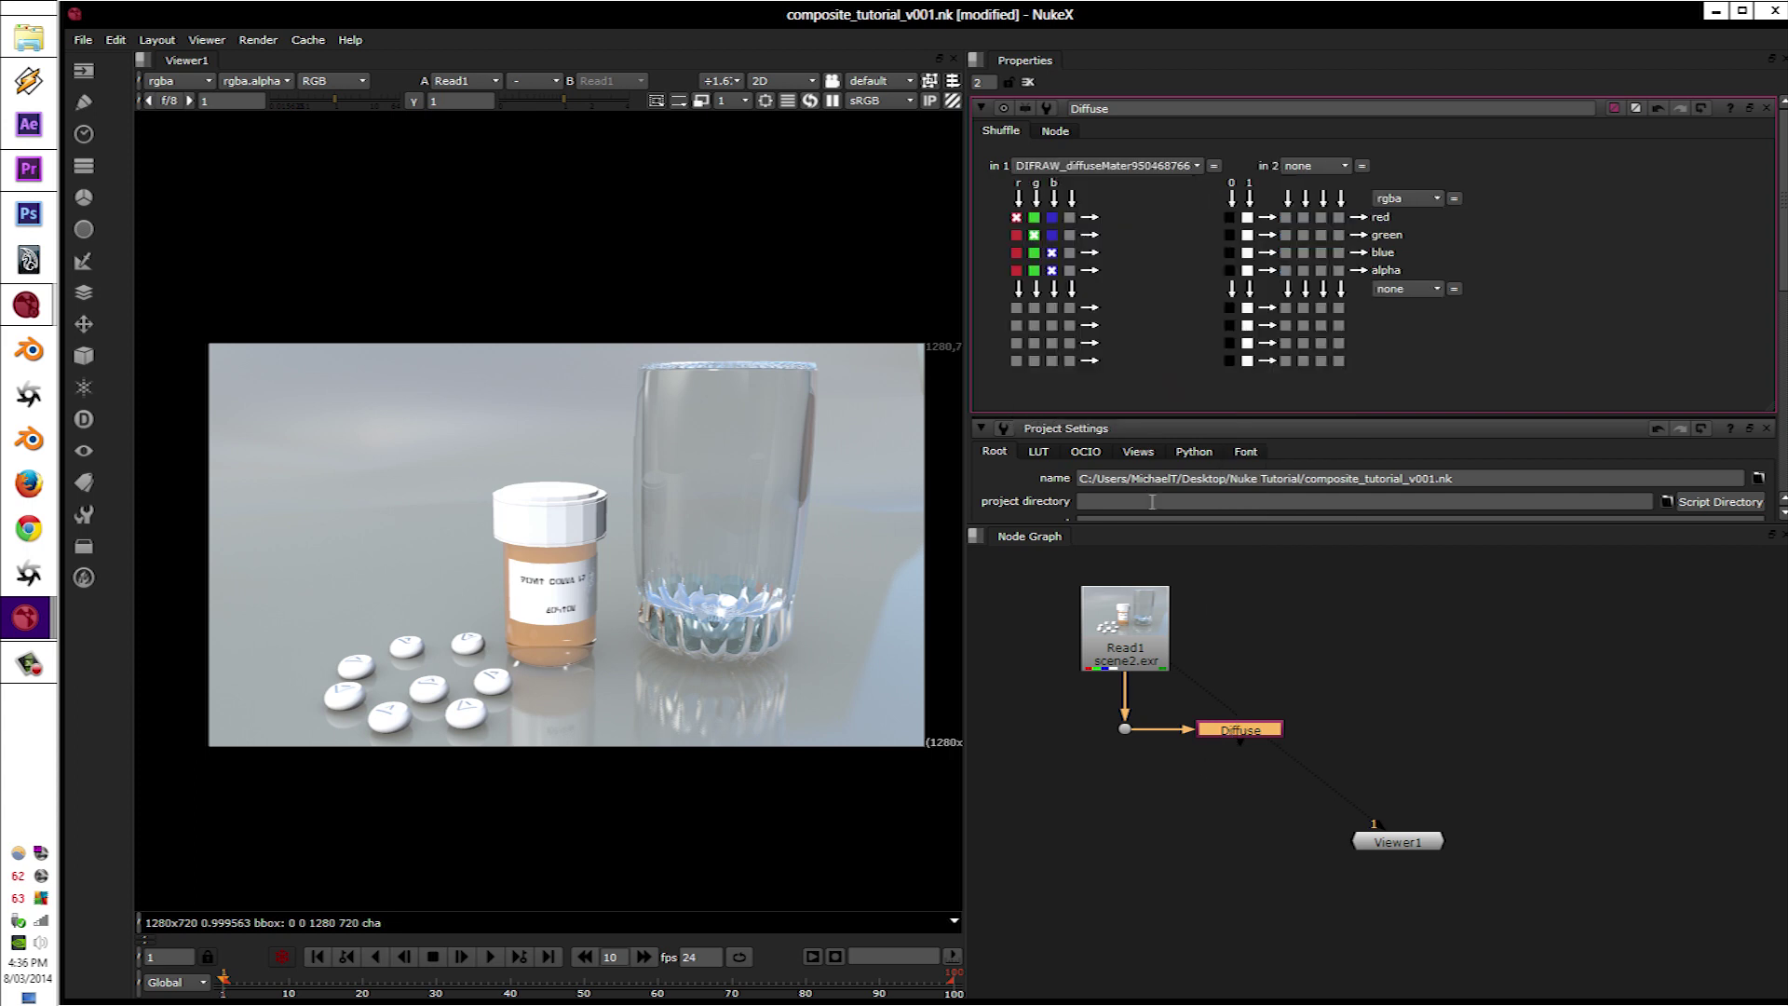
pyautogui.press('1')
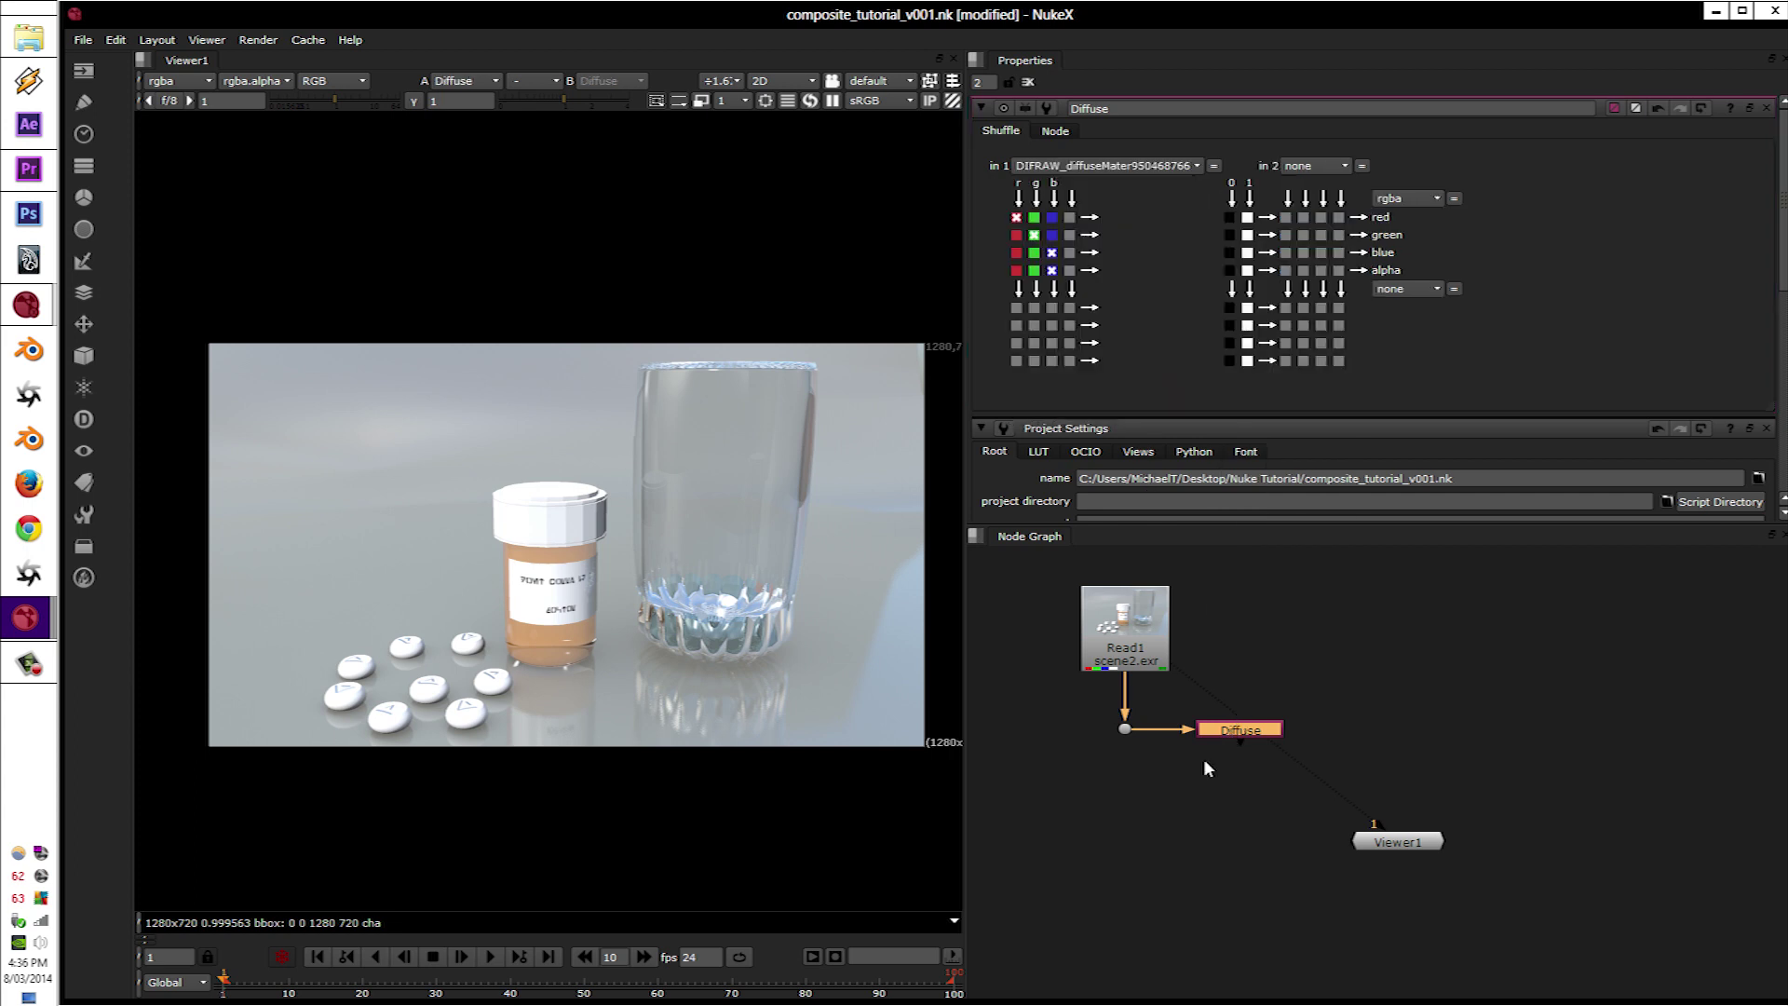
pyautogui.moveTo(1221, 731); pyautogui.dragTo(1216, 731)
pyautogui.moveTo(1397, 841); pyautogui.dragTo(1418, 860)
# Step: Add a Merge node with Diffuse as its A input, and space out Diffuse, the Merge and Viewer1 in the graph
pyautogui.click(1235, 729)
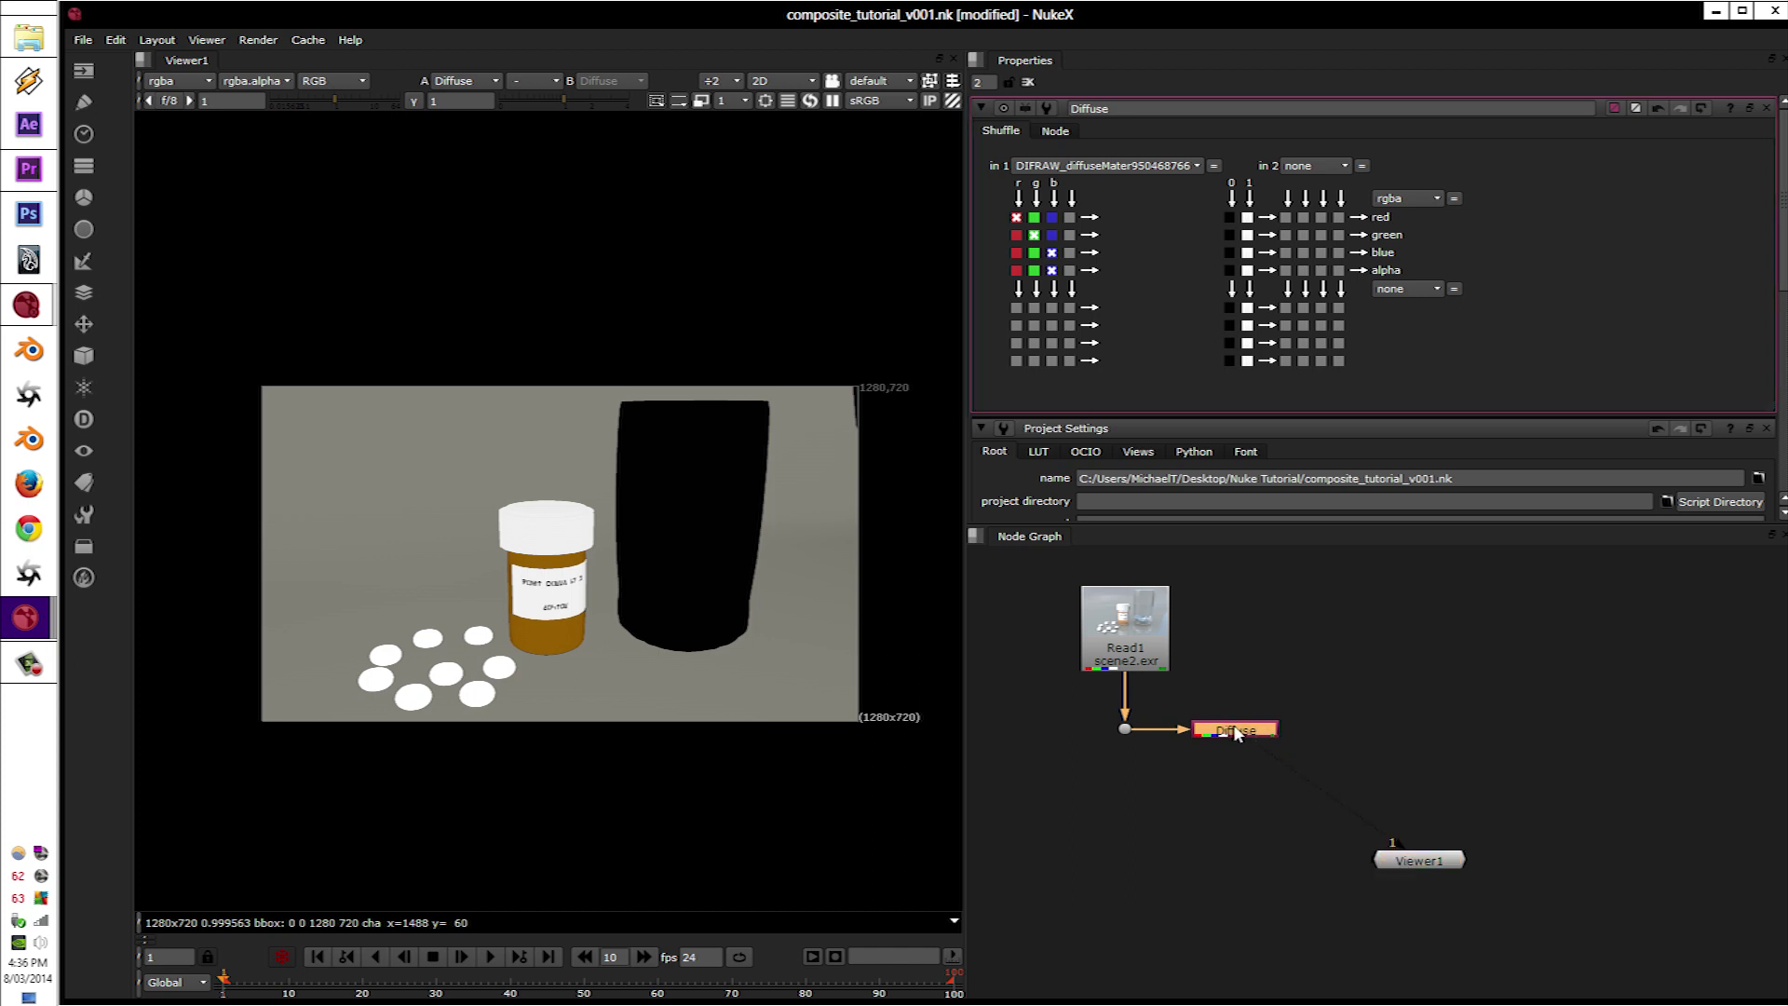
pyautogui.press('m')
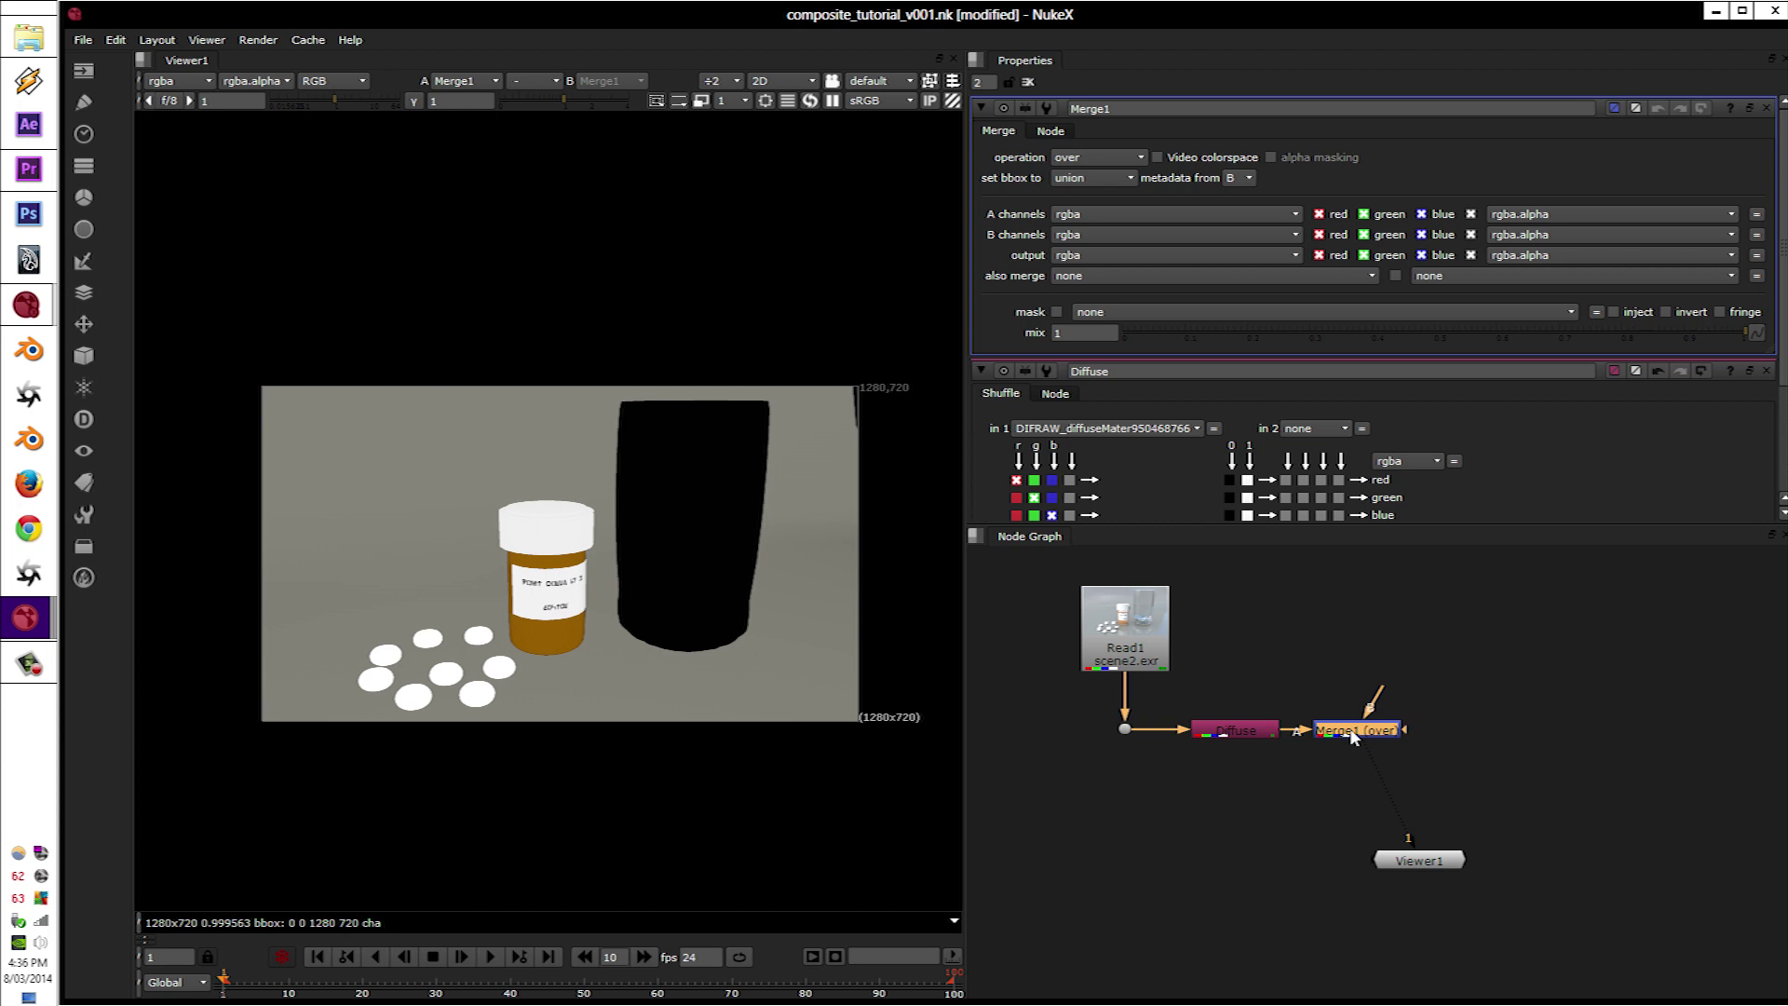
pyautogui.click(1305, 909)
pyautogui.moveTo(1330, 729); pyautogui.dragTo(1408, 730)
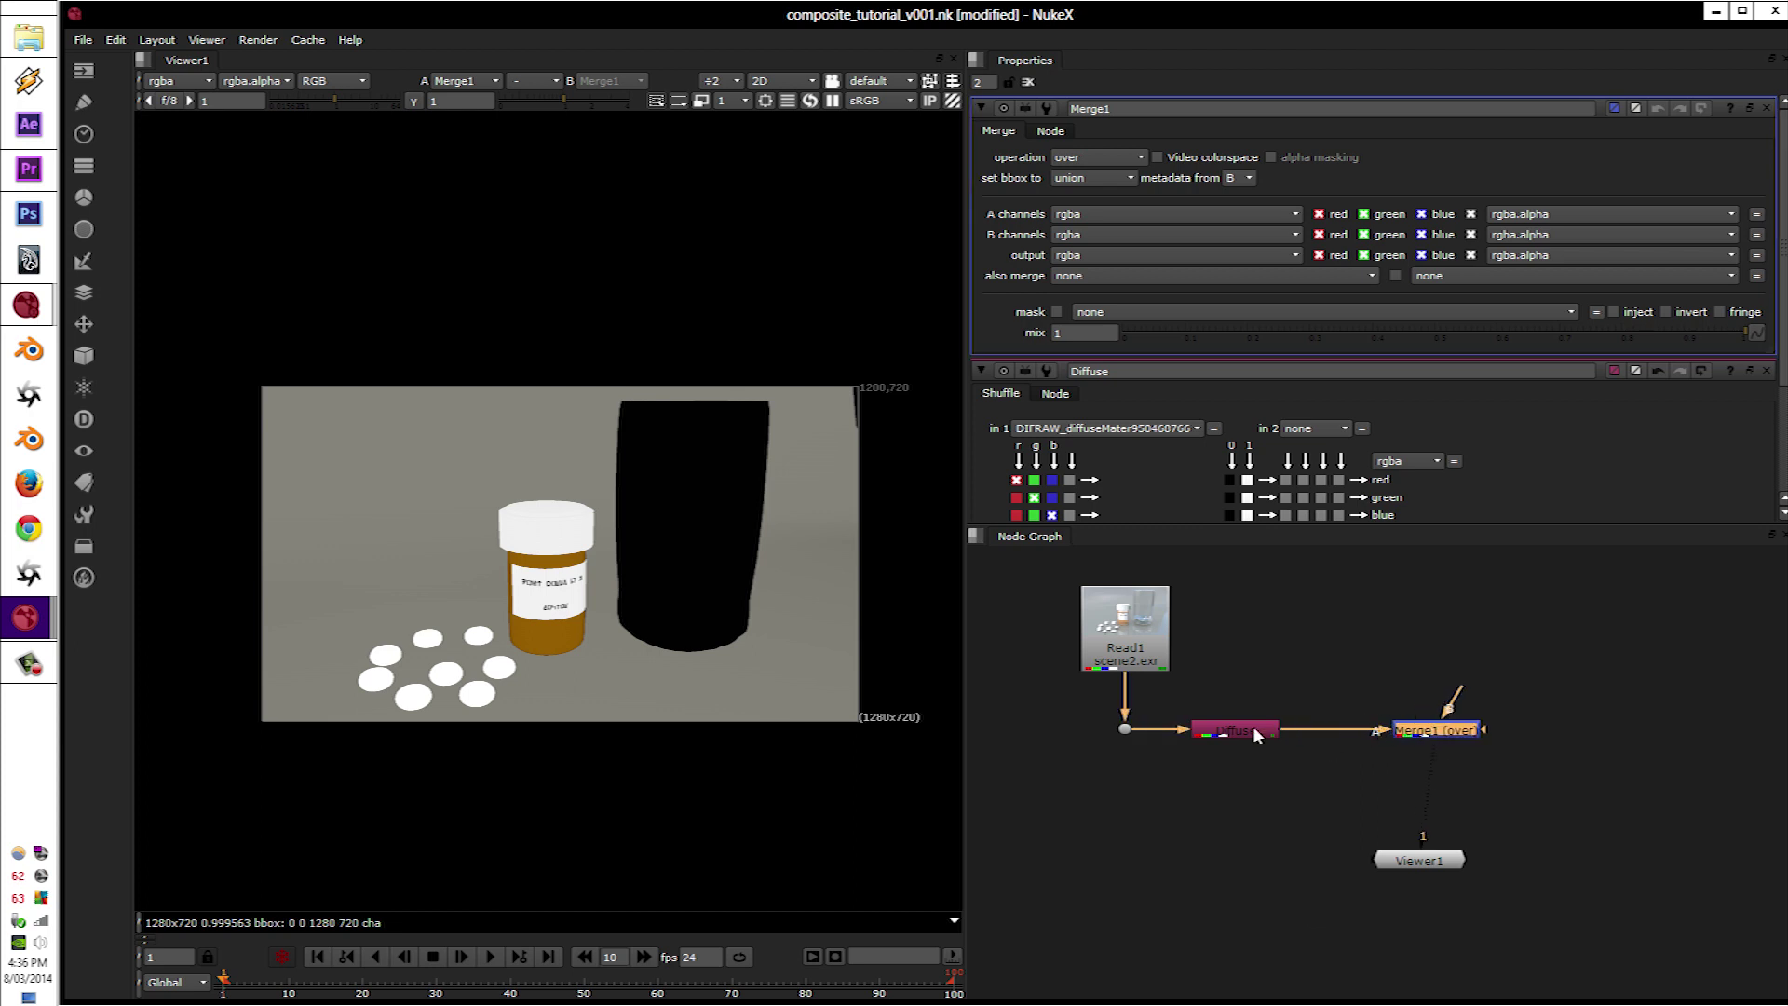
pyautogui.moveTo(1257, 736); pyautogui.dragTo(1224, 735)
pyautogui.moveTo(1273, 844); pyautogui.dragTo(1192, 827, button='middle')
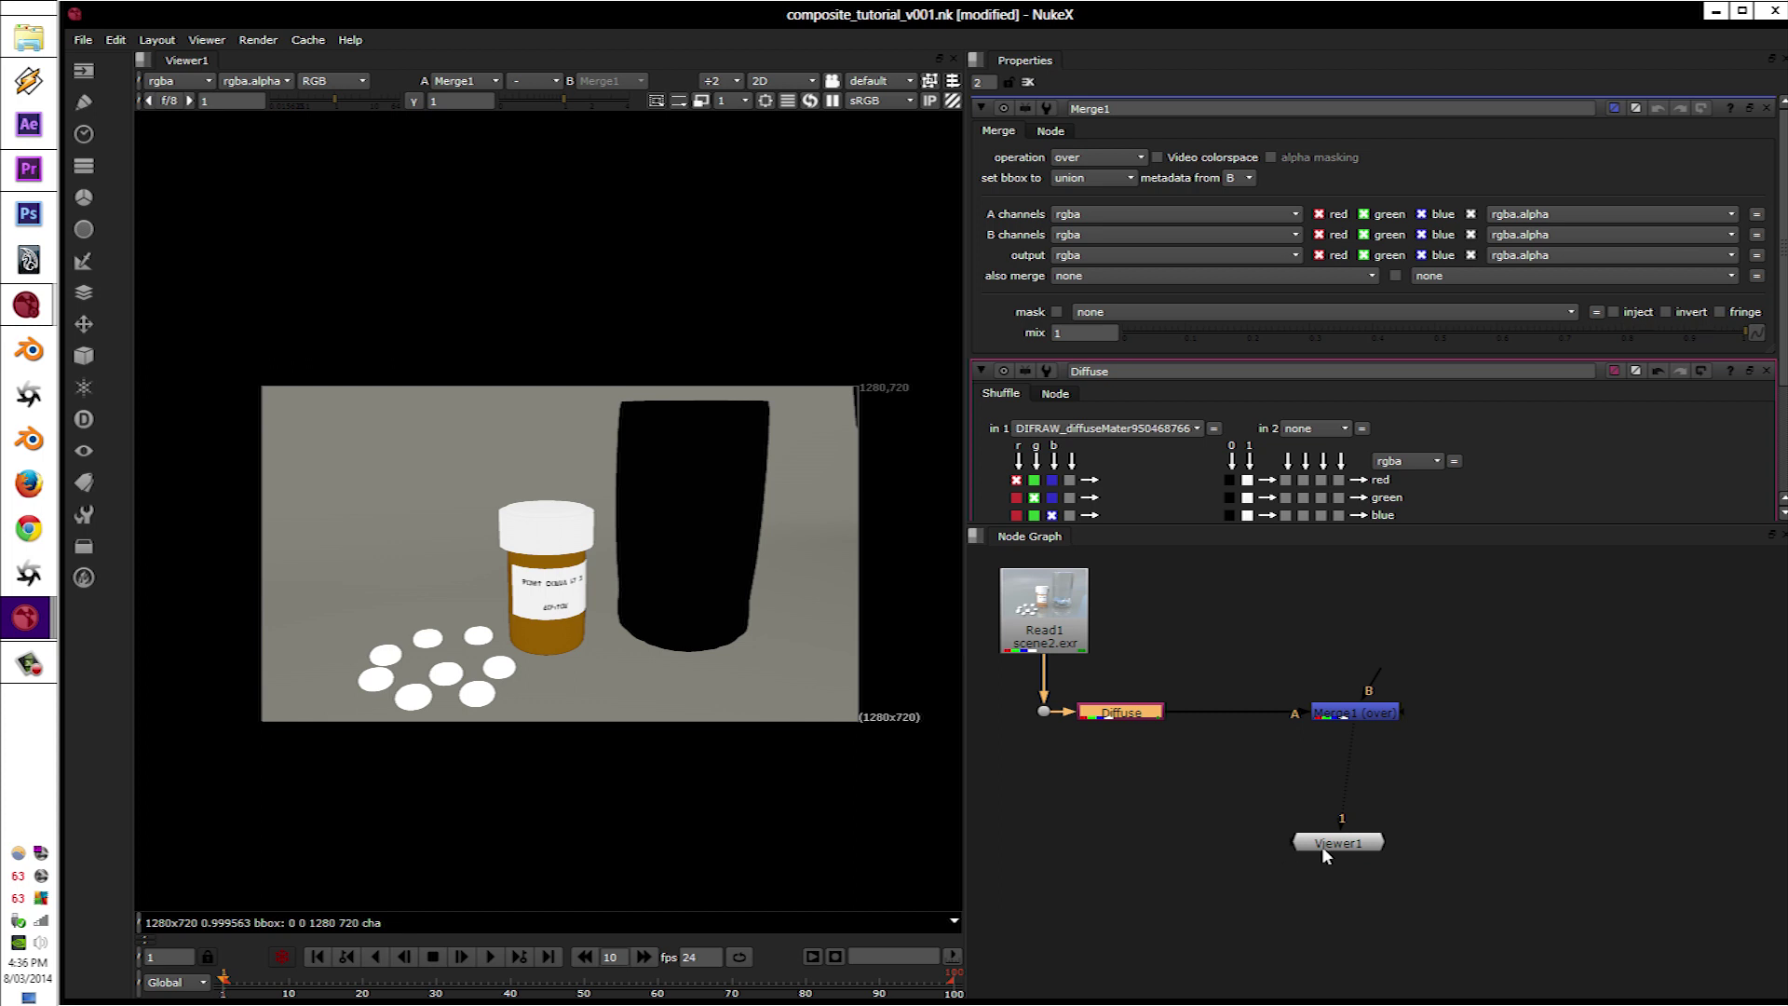
pyautogui.moveTo(1322, 847); pyautogui.dragTo(1351, 861)
pyautogui.moveTo(1263, 829); pyautogui.dragTo(1343, 839, button='middle')
# Step: Place a second Dot beneath the first one and connect a new Shuffle node to it
pyautogui.click(1080, 781)
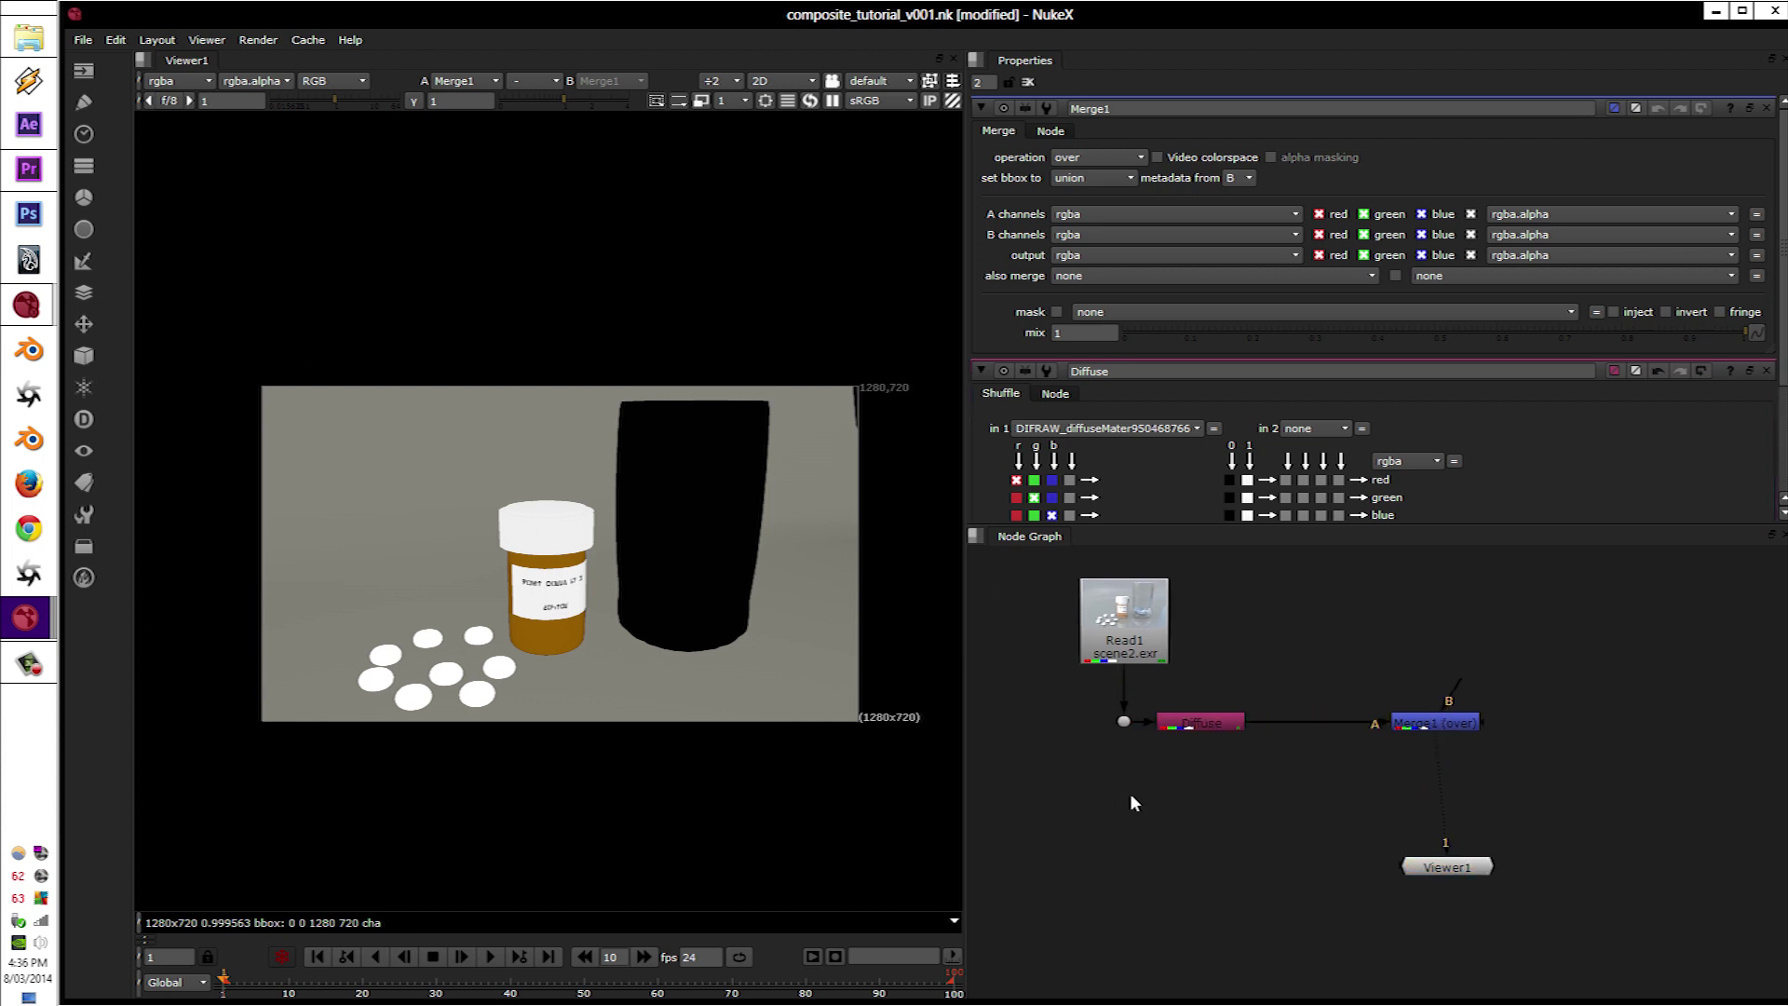
pyautogui.moveTo(1093, 781); pyautogui.dragTo(1122, 796)
pyautogui.click(1190, 764)
pyautogui.press('Tab')
pyautogui.write('sh')
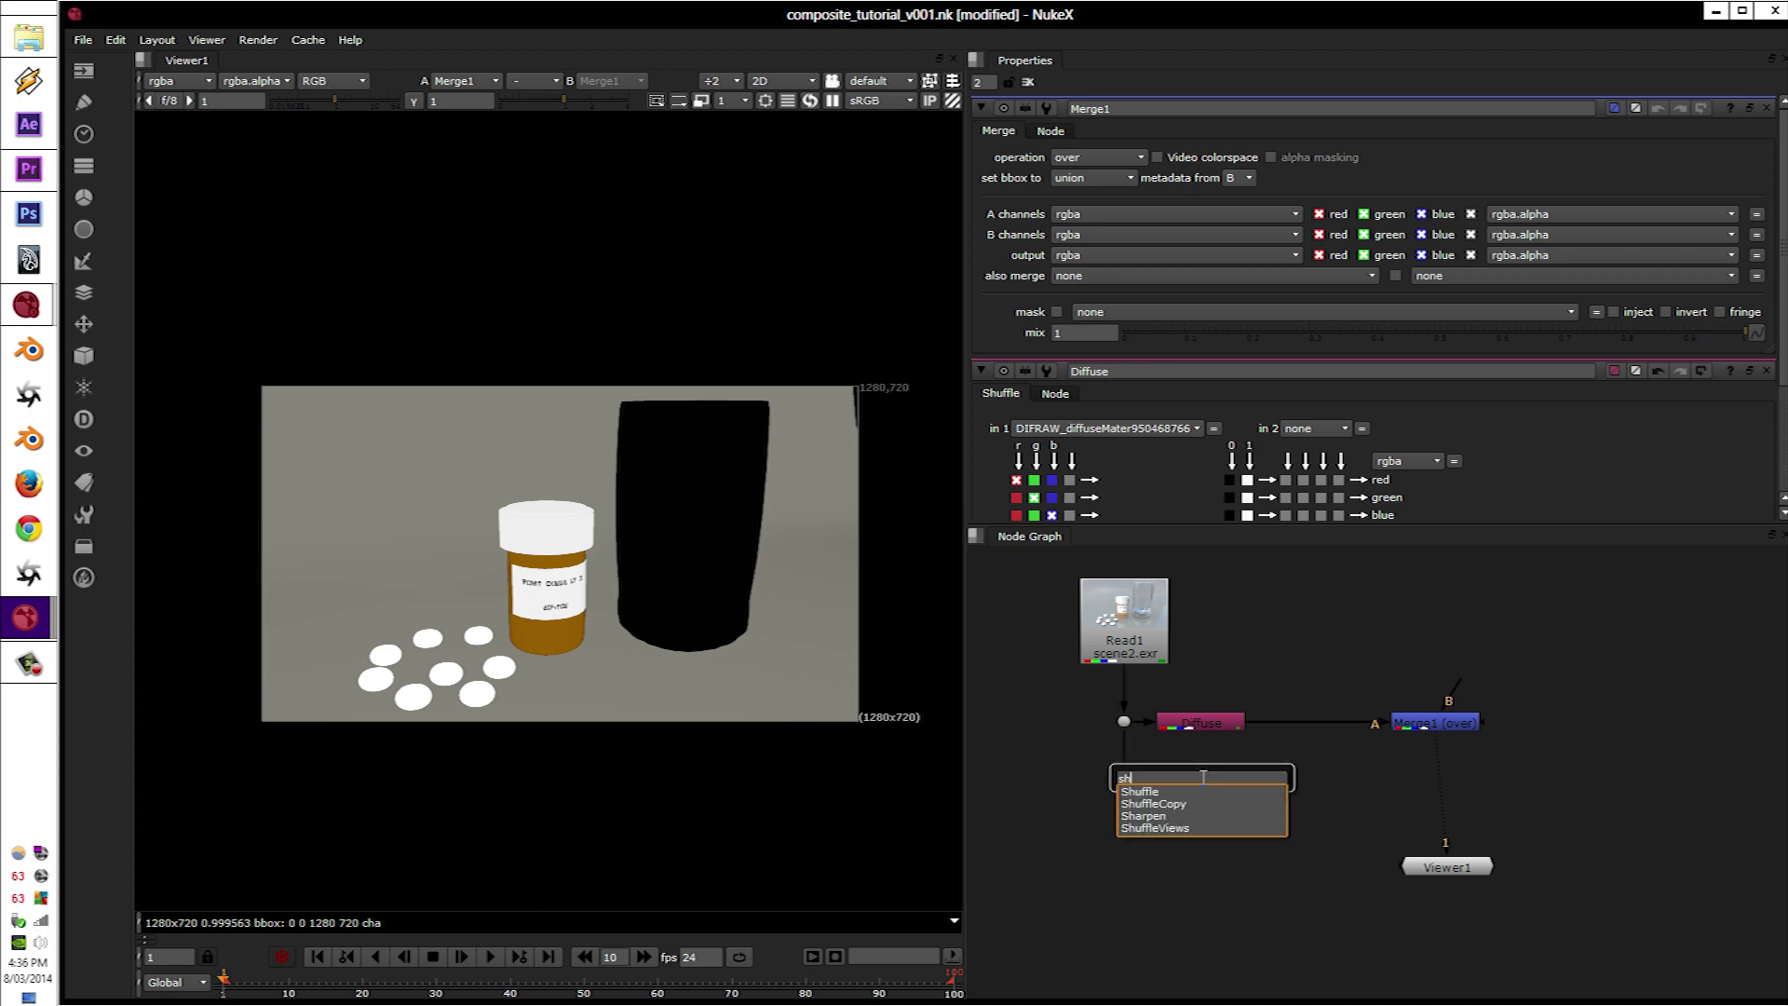
pyautogui.write('uffl')
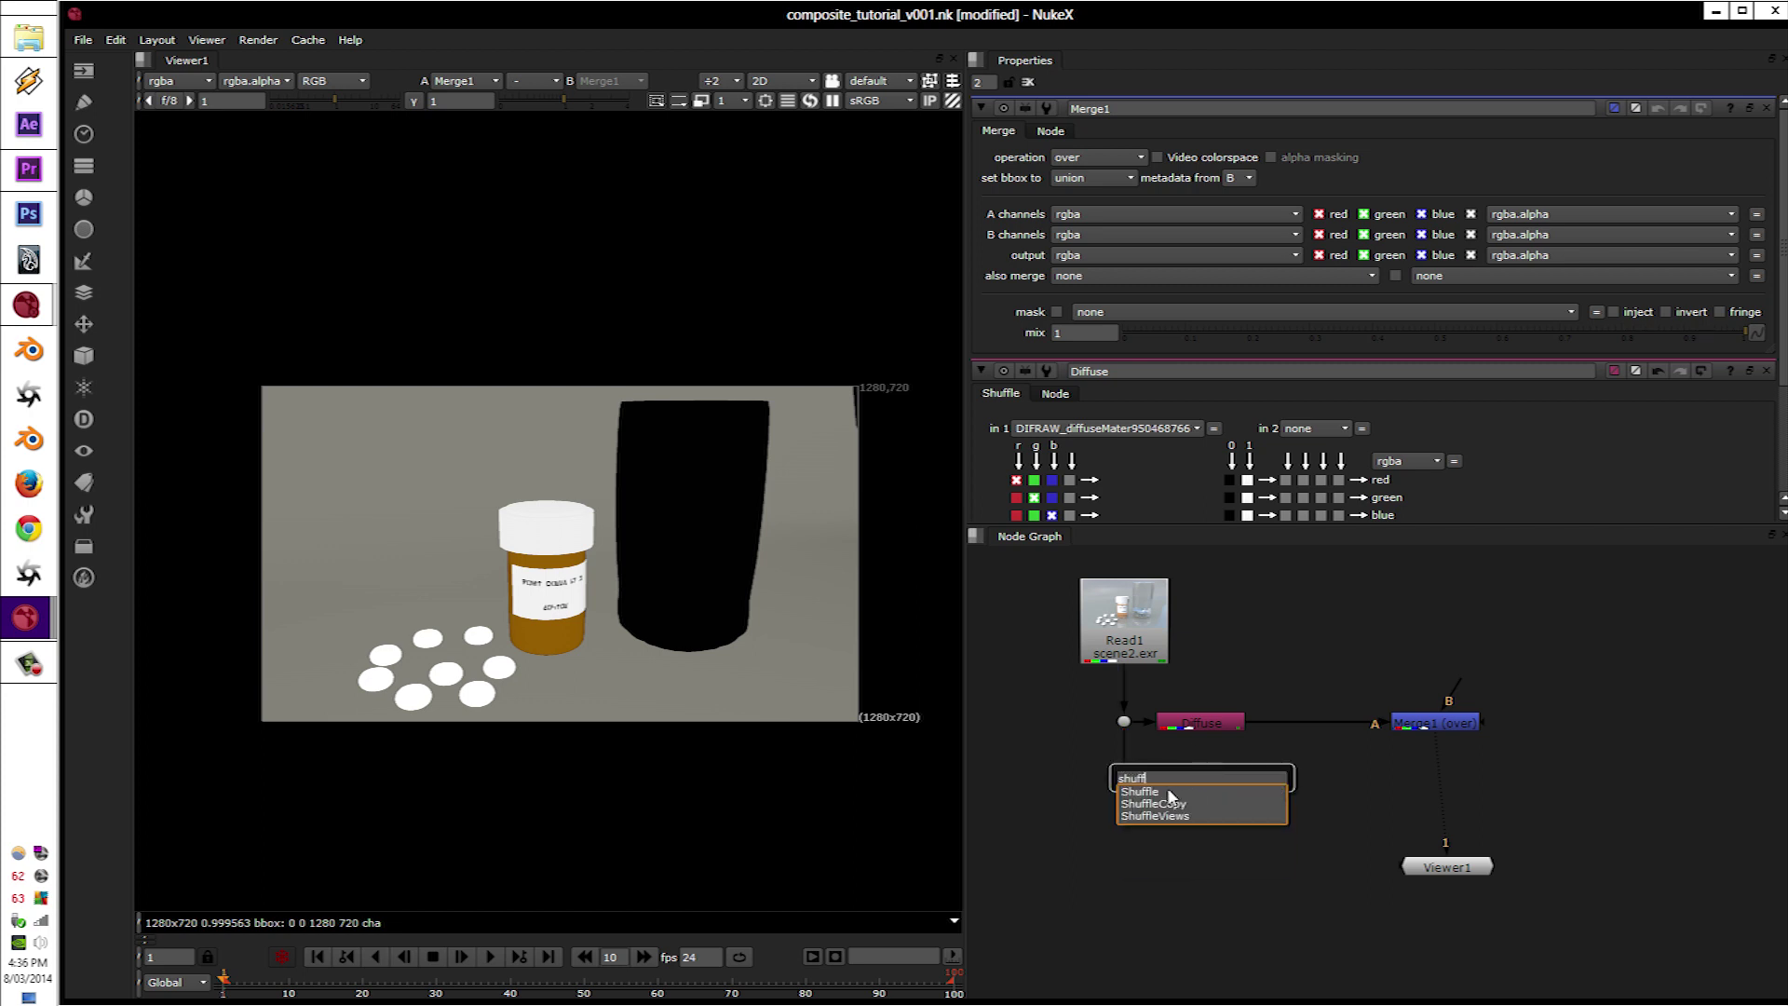
pyautogui.press('Return')
pyautogui.moveTo(1181, 779); pyautogui.dragTo(1124, 793)
# Step: Rename the second Shuffle node to Refraction
pyautogui.moveTo(1130, 112); pyautogui.dragTo(993, 108)
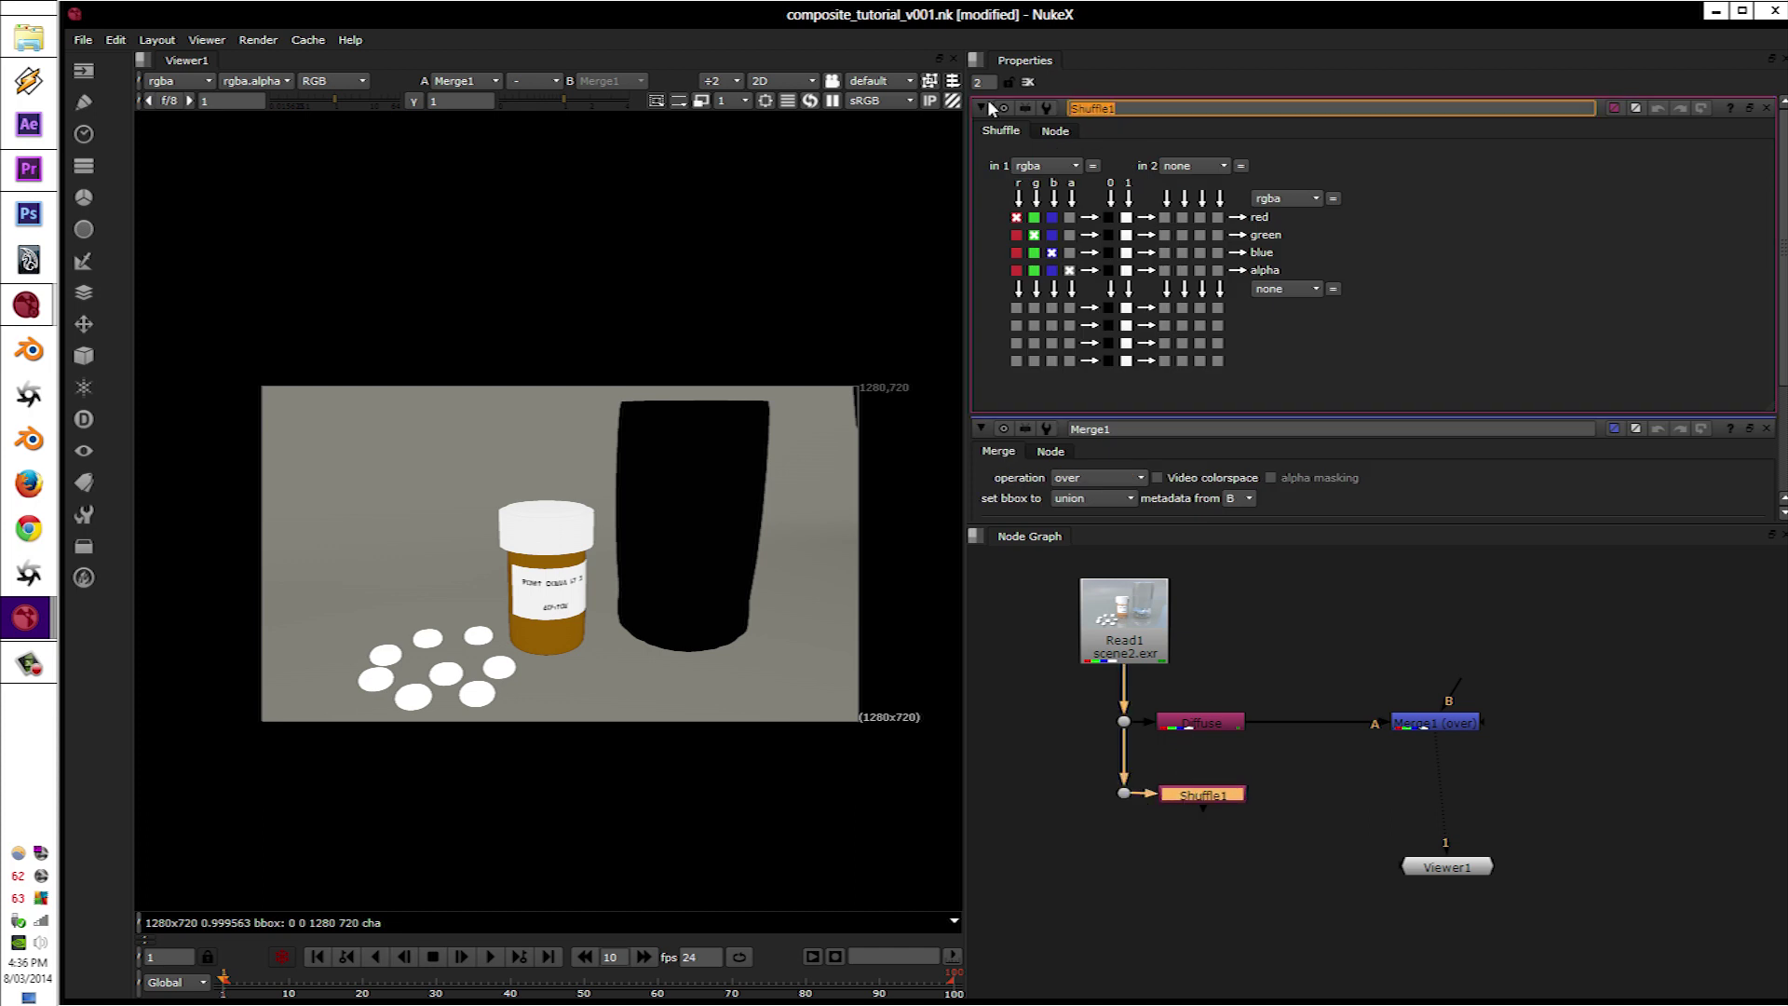
pyautogui.press('BackSpace')
pyautogui.write('Refra')
pyautogui.press('BackSpace')
pyautogui.write('raction')
pyautogui.press('Return')
# Step: Add a second Merge node combining Refraction as input A with Merge1 as input B
pyautogui.click(1377, 763)
pyautogui.click(1242, 796)
pyautogui.keyDown('shift'); pyautogui.click(1412, 729); pyautogui.keyUp('shift')
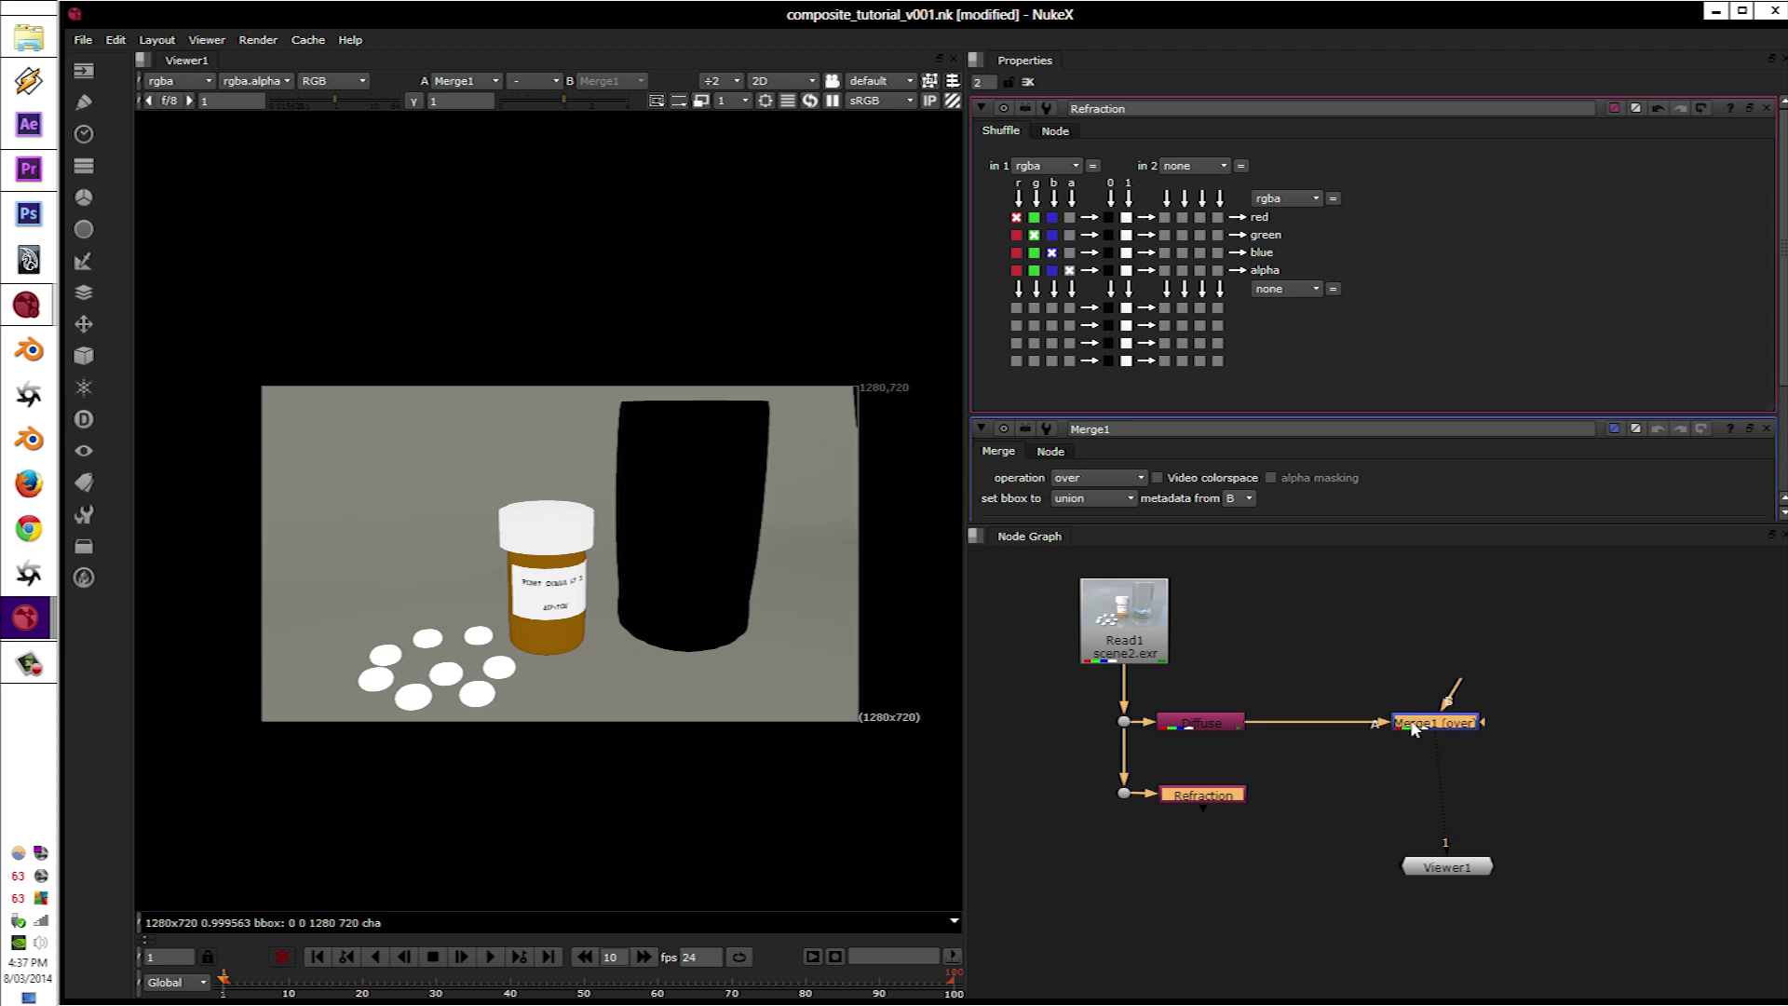
pyautogui.press('m')
pyautogui.click(1362, 753)
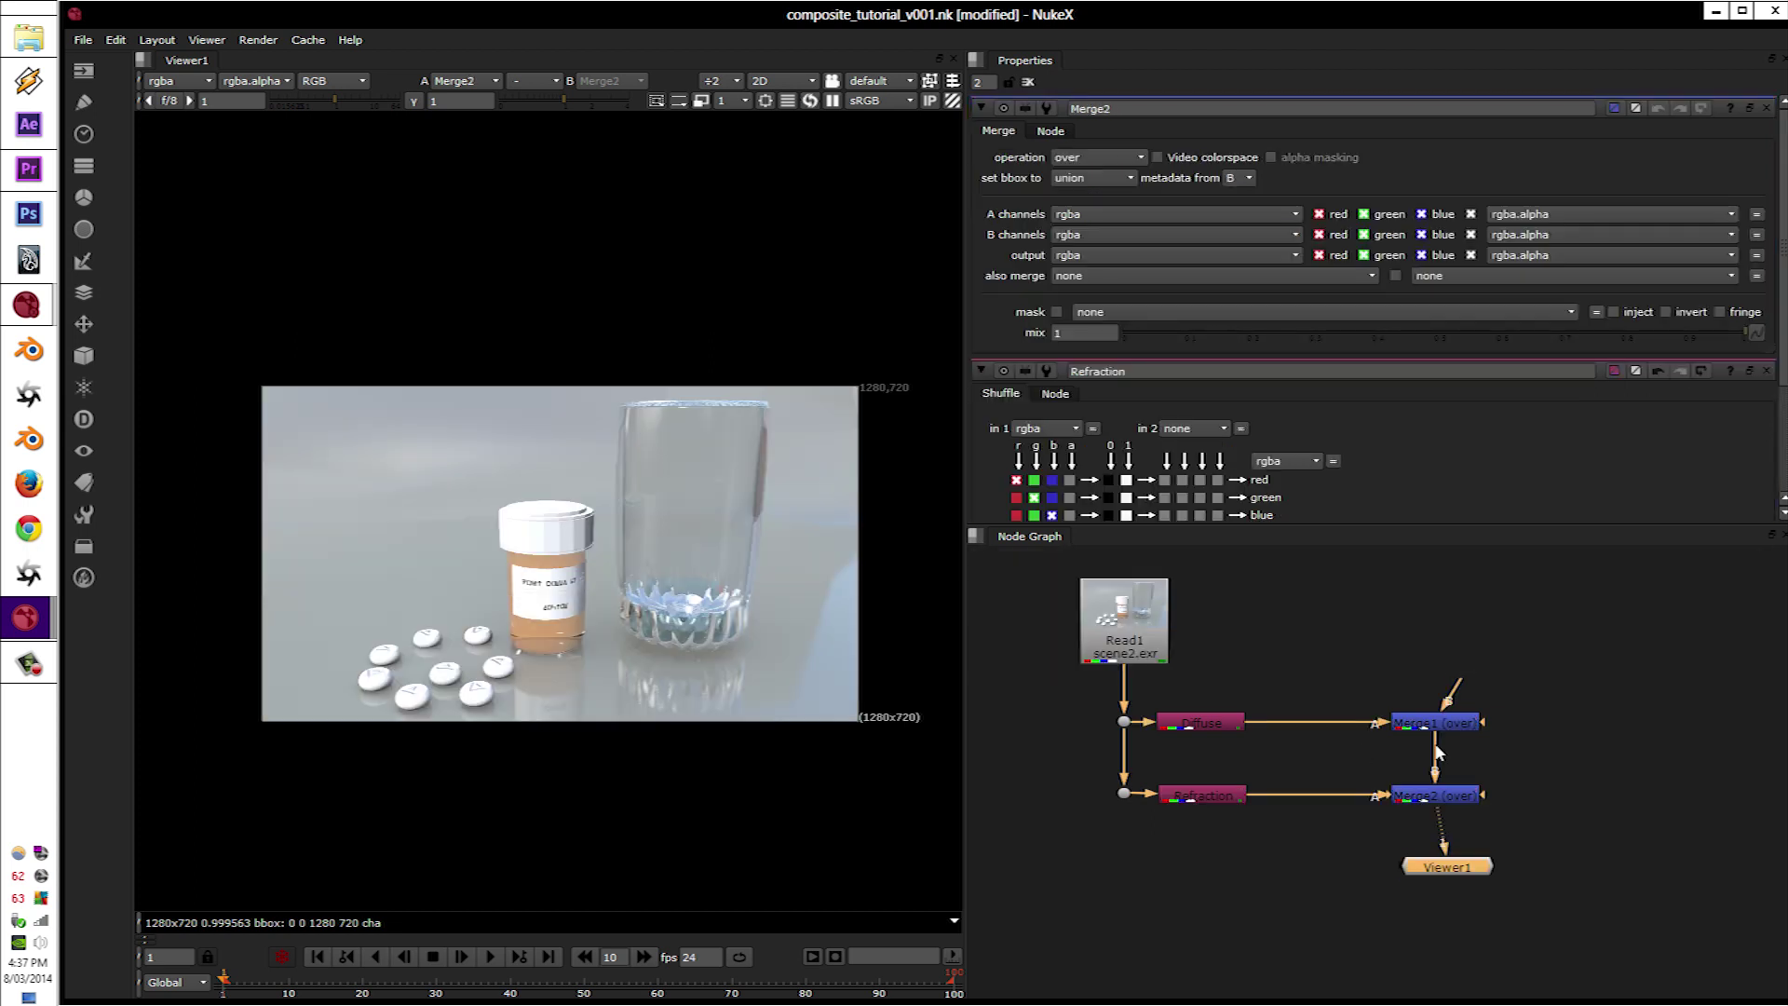
# Step: Set the Refraction node's first input to REFR_refraction_camera1
pyautogui.doubleClick(1207, 794)
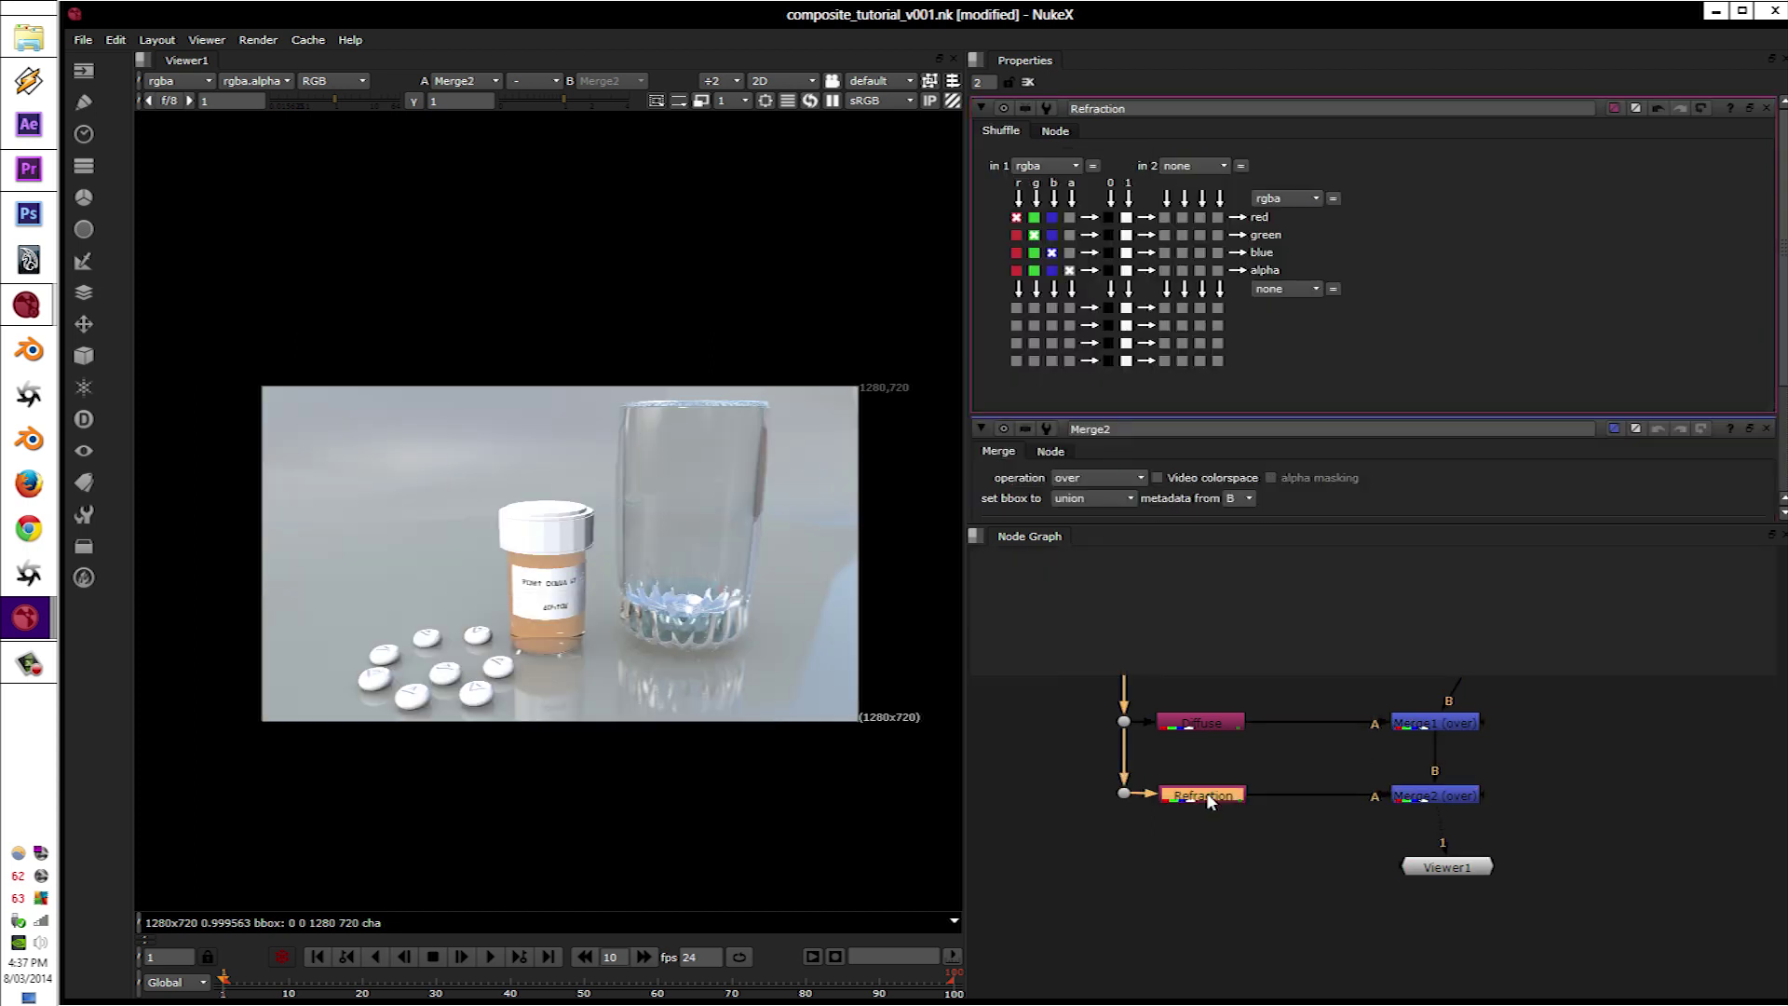
pyautogui.click(1050, 166)
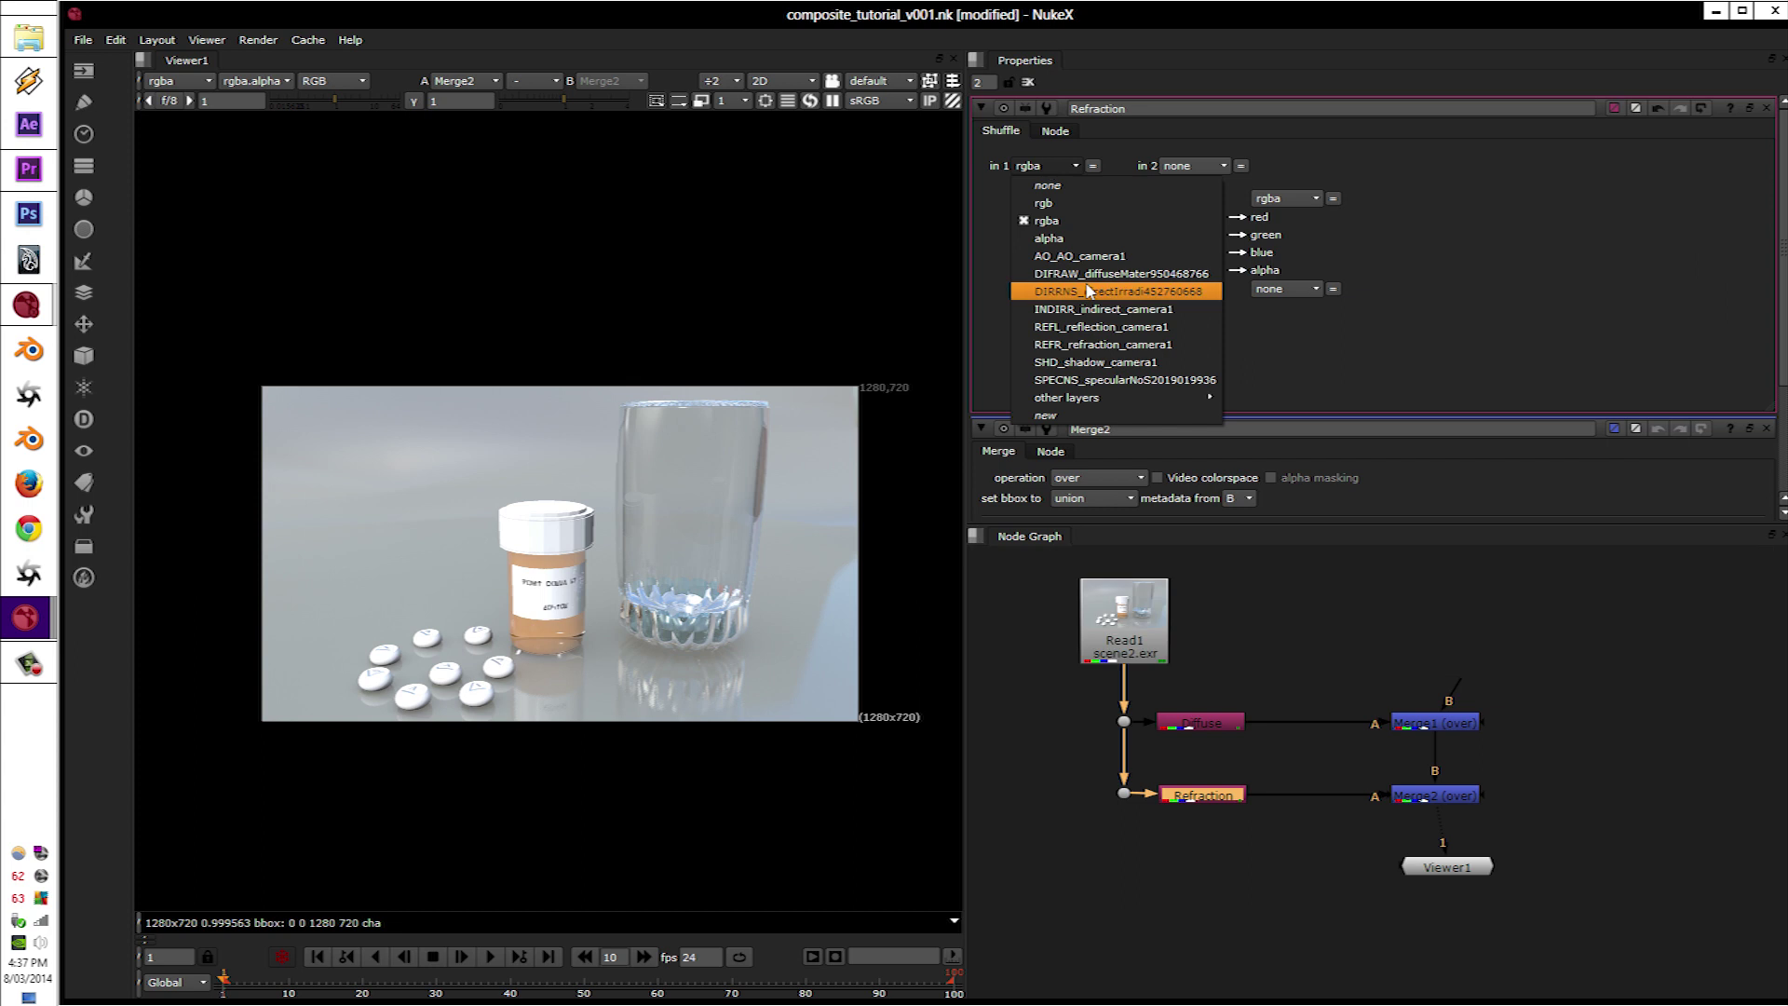
pyautogui.click(1117, 344)
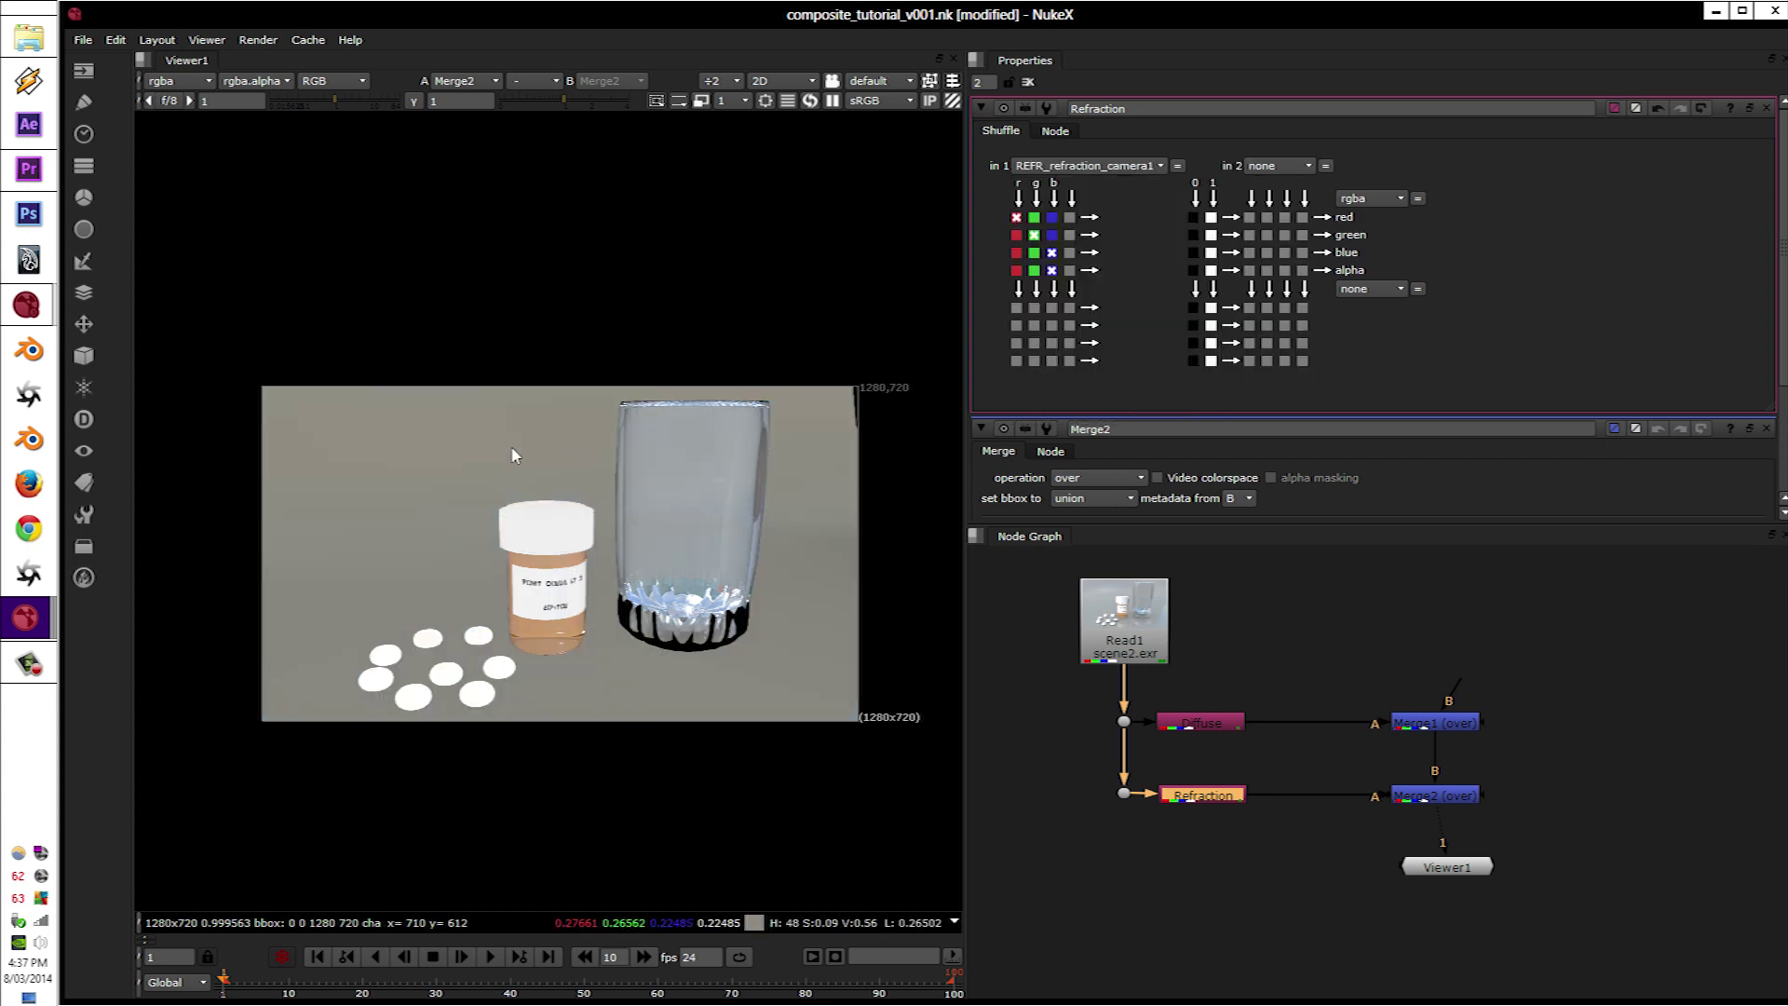
# Step: Compare the outputs of Diffuse, Refraction, Merge1 and Merge2 one after another in the viewer
pyautogui.scroll(2, 650, 631)
pyautogui.click(1203, 725)
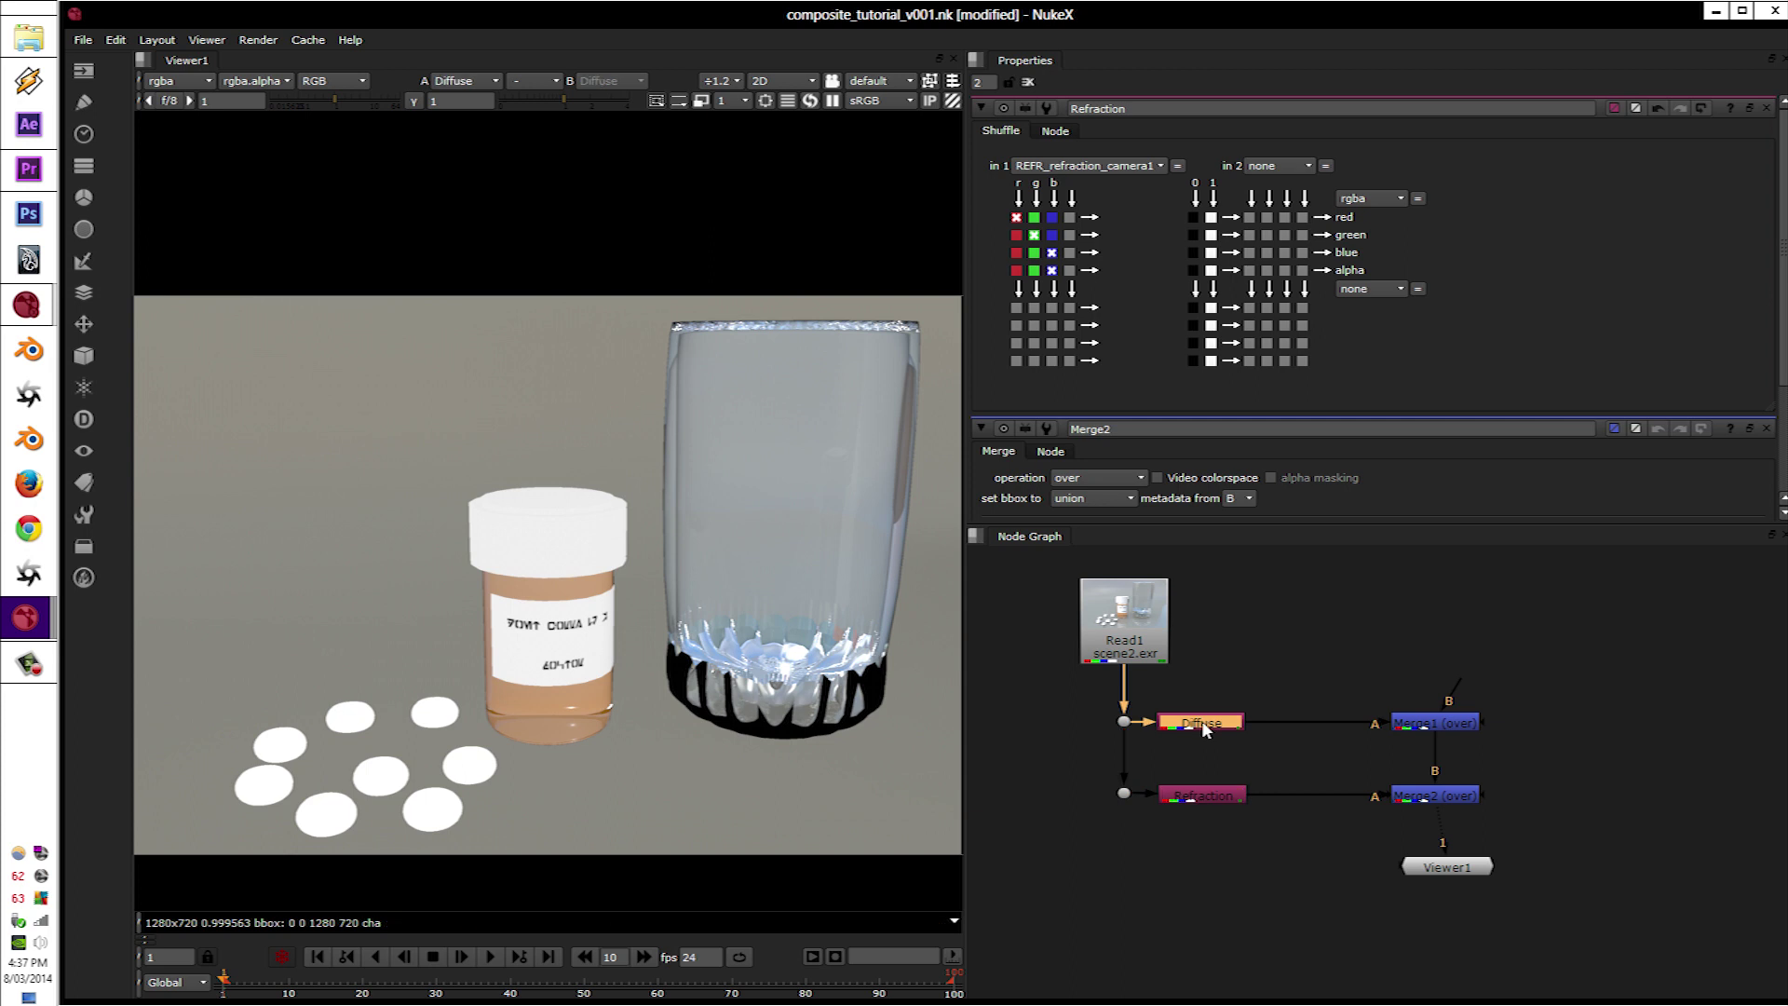
pyautogui.press('1')
pyautogui.click(1190, 802)
pyautogui.press('1')
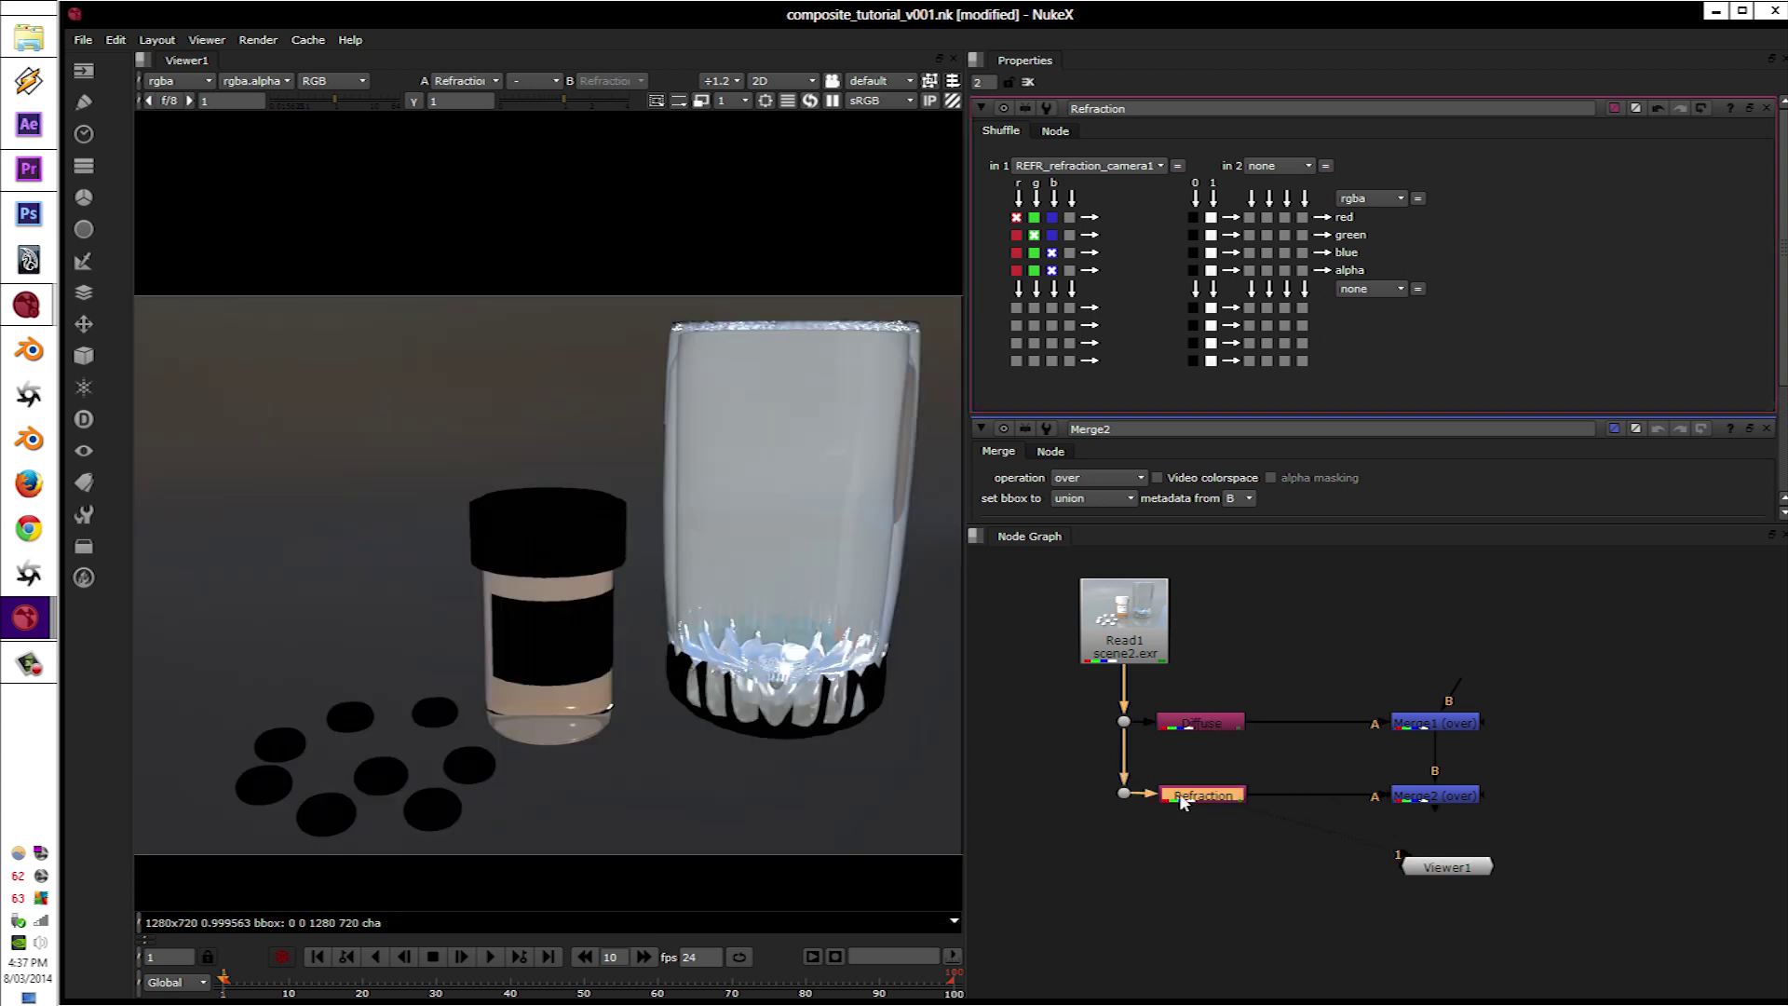
pyautogui.click(1417, 753)
pyautogui.click(1422, 724)
pyautogui.press('1')
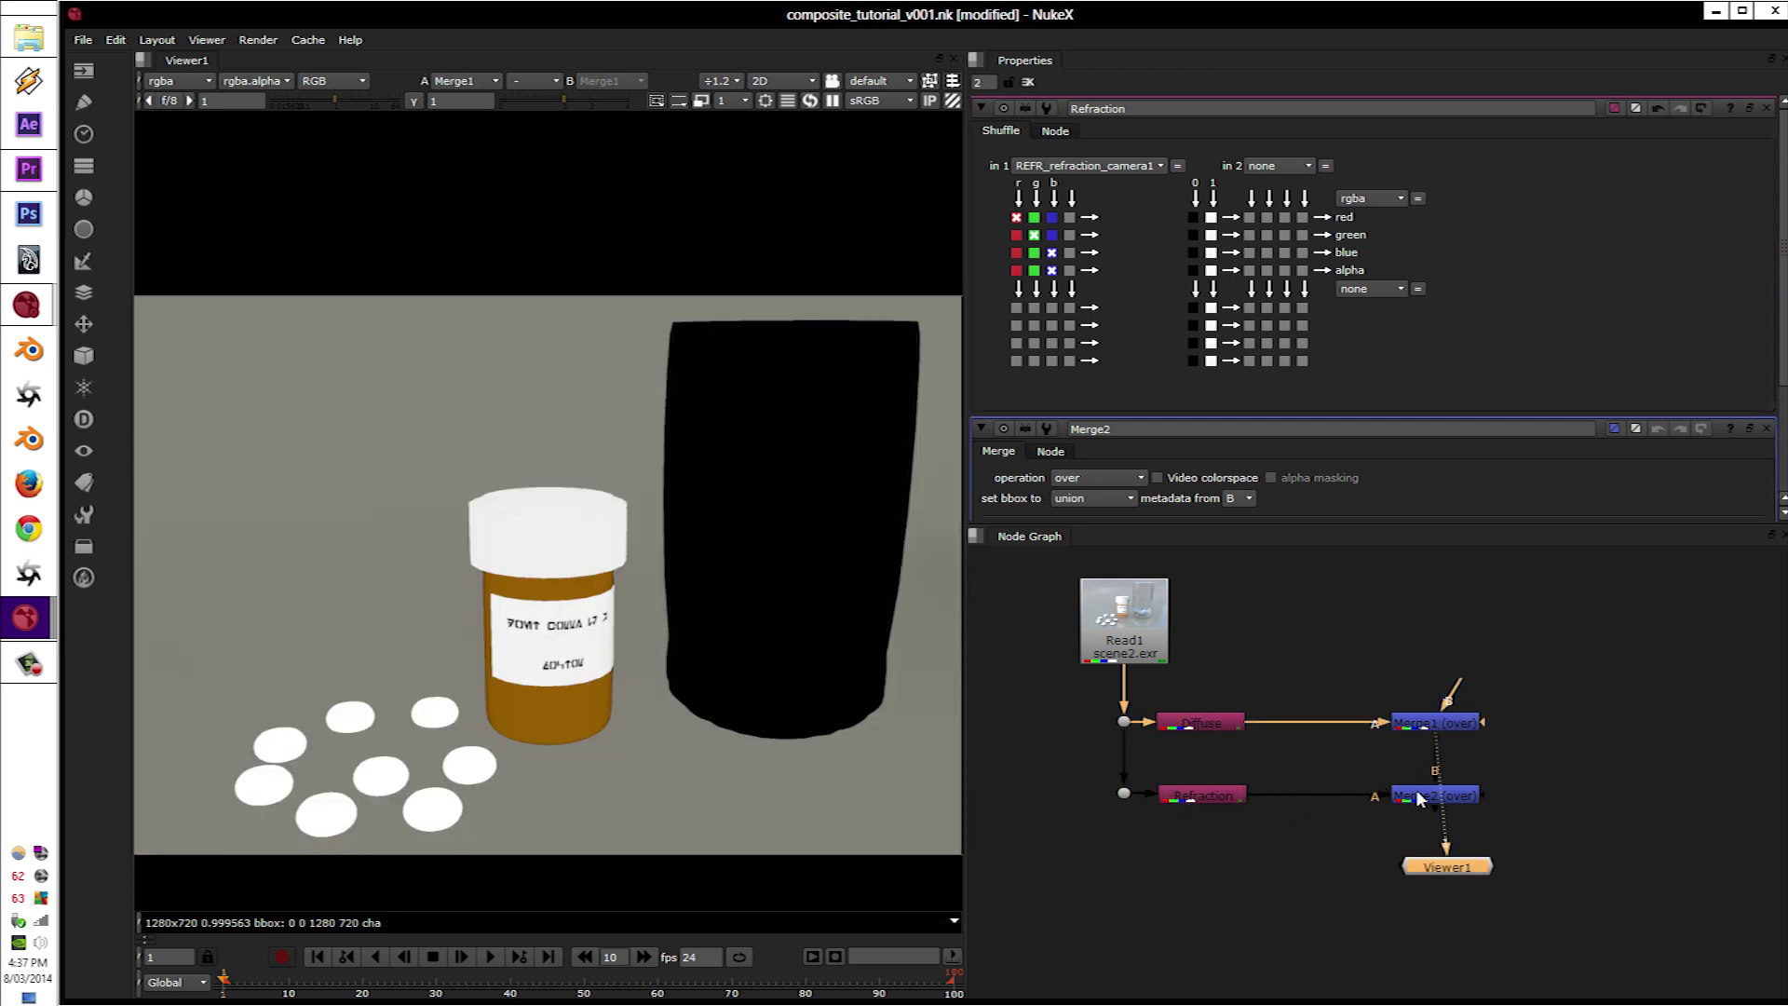
pyautogui.click(1415, 791)
pyautogui.press('1')
# Step: Add a third Dot connected beneath the Refraction branch's Dot and place a new Shuffle node beside it
pyautogui.moveTo(1255, 838); pyautogui.dragTo(1238, 739, button='middle')
pyautogui.click(1105, 752)
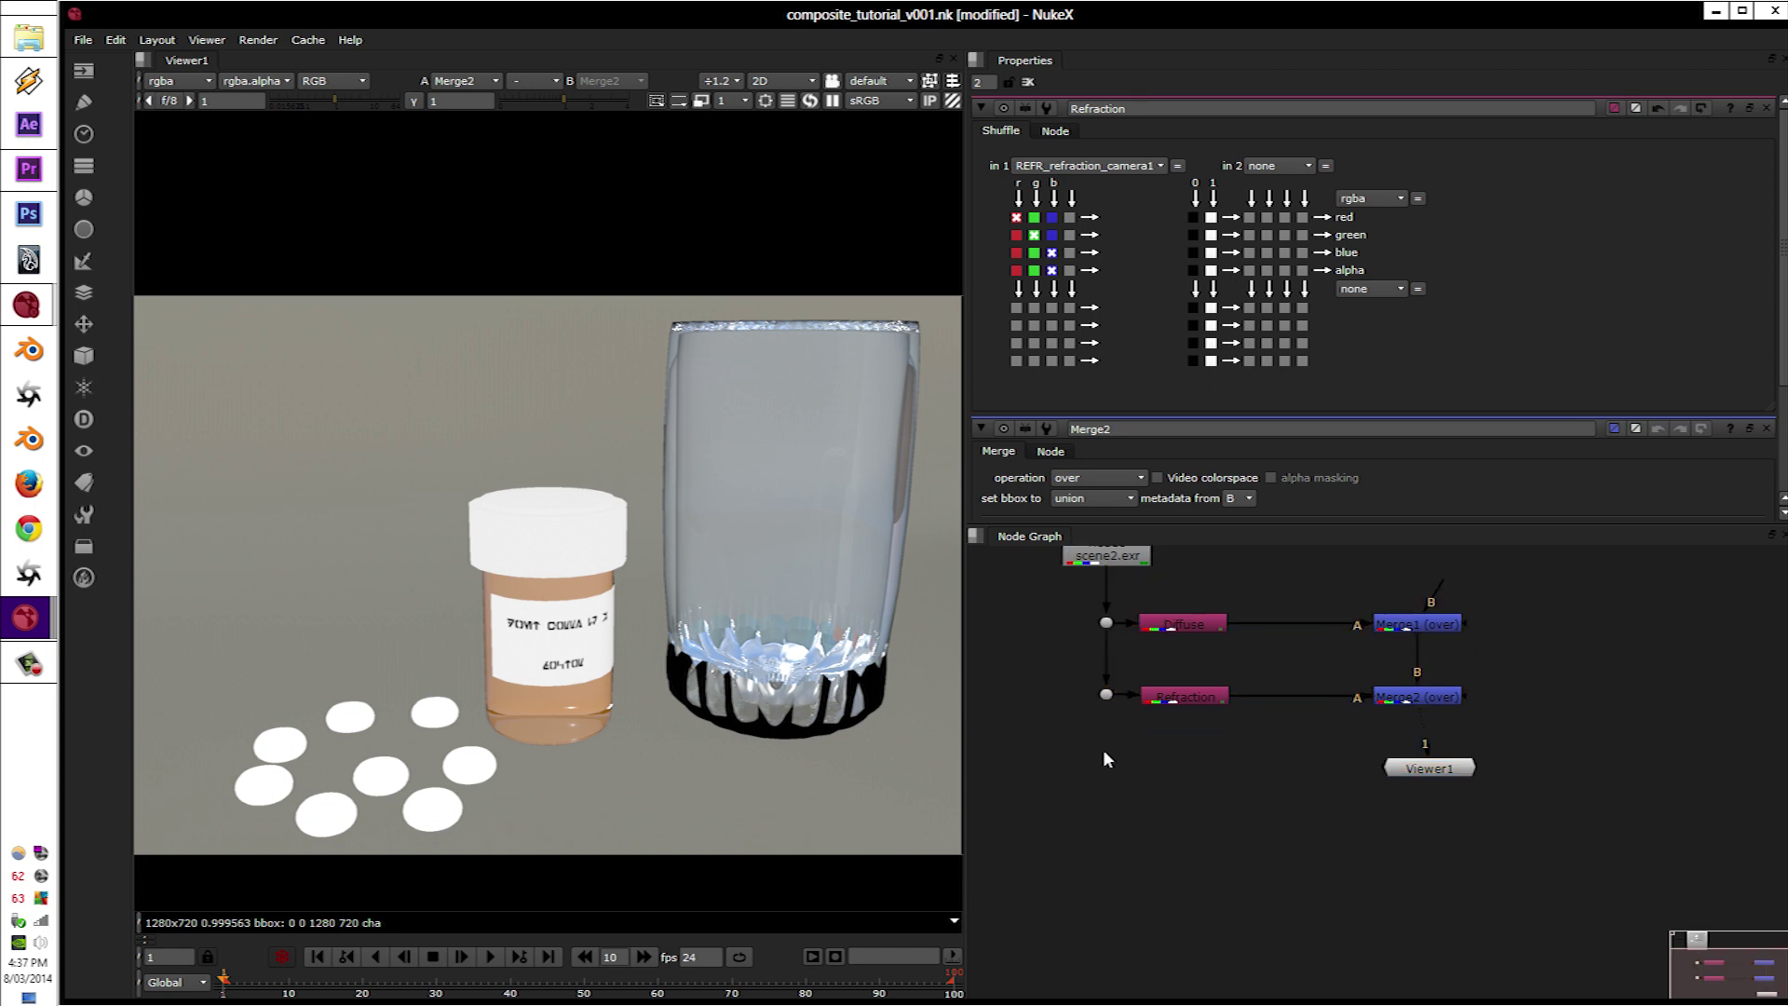
pyautogui.press('.')
pyautogui.moveTo(1091, 730); pyautogui.dragTo(1106, 697)
pyautogui.press('Tab')
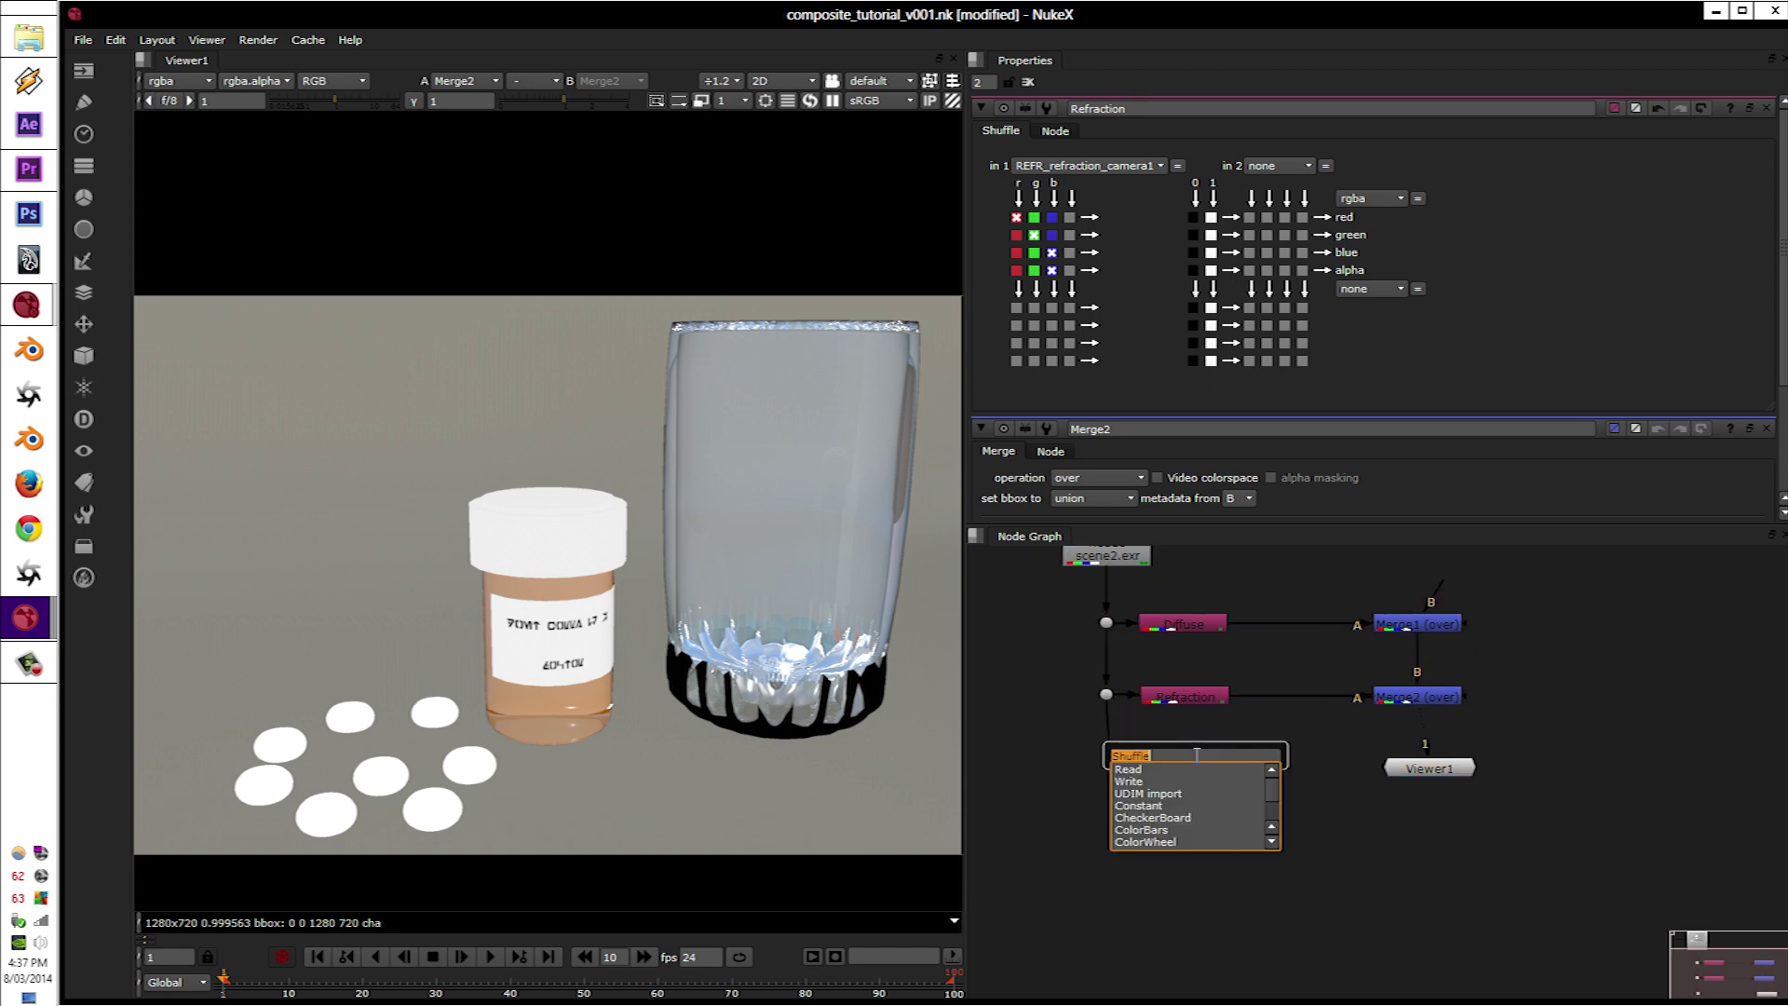
pyautogui.press('Return')
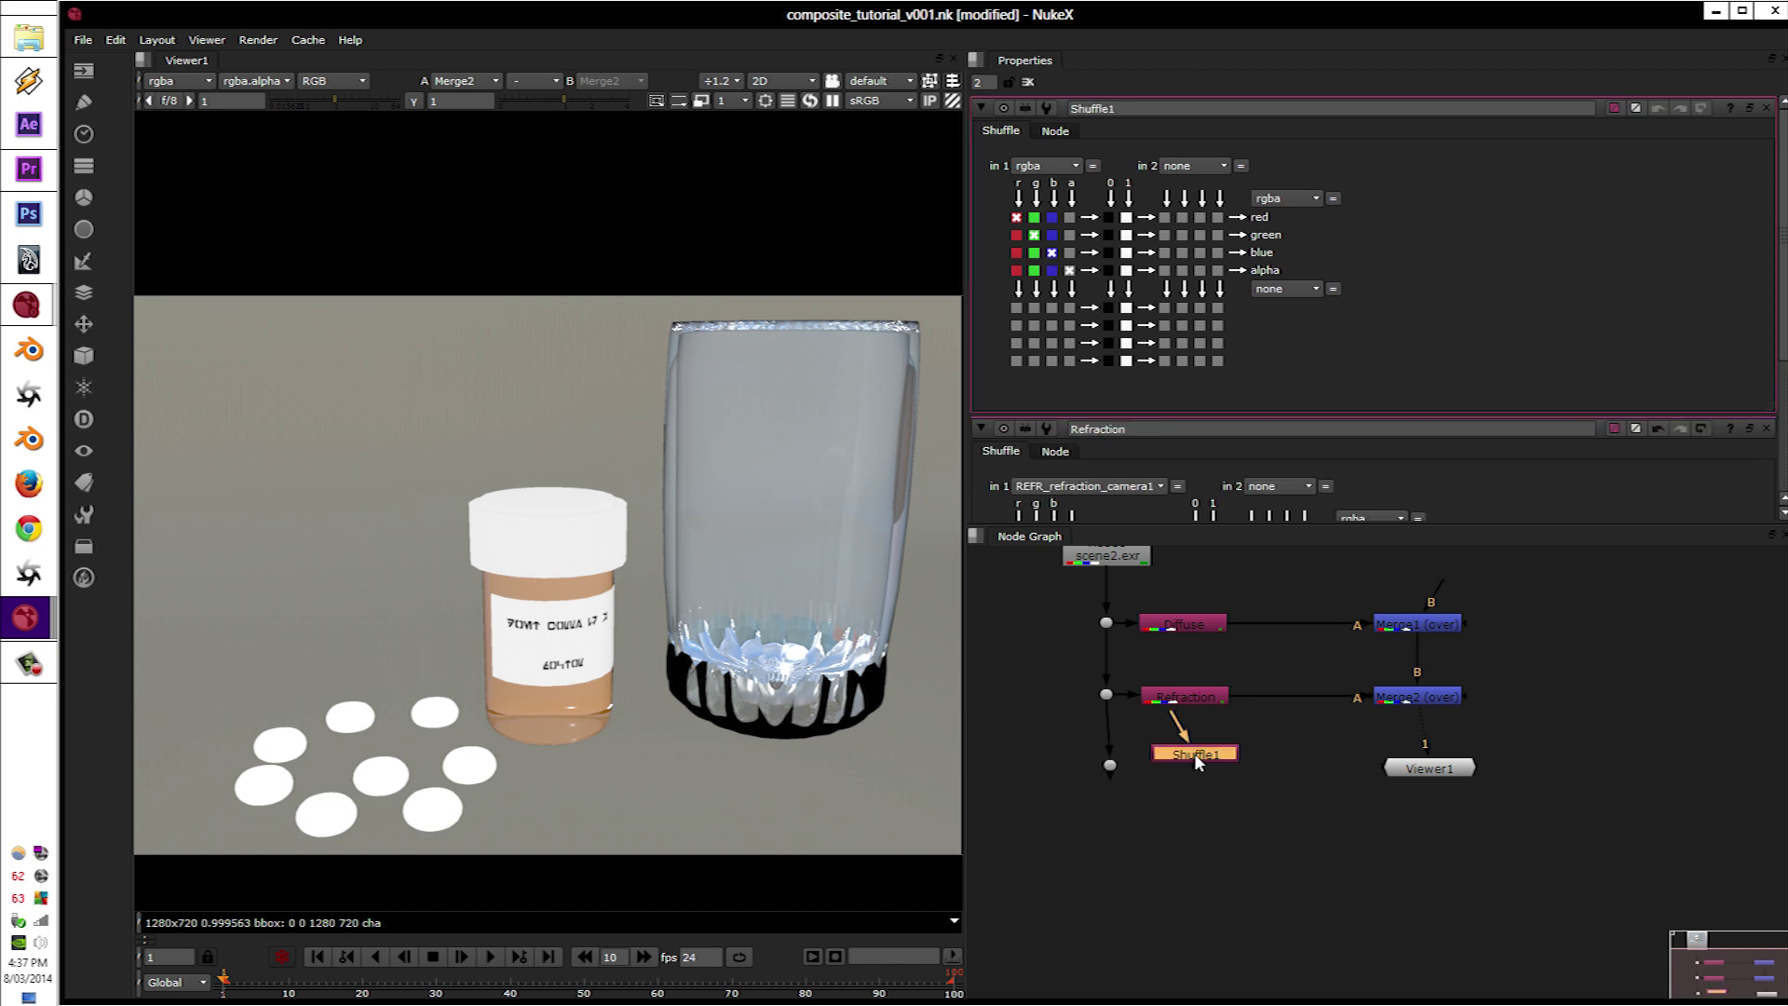
# Step: Rename the third Shuffle node to Reflection and connect its input to the lowest Dot
pyautogui.moveTo(1141, 107); pyautogui.dragTo(1025, 108)
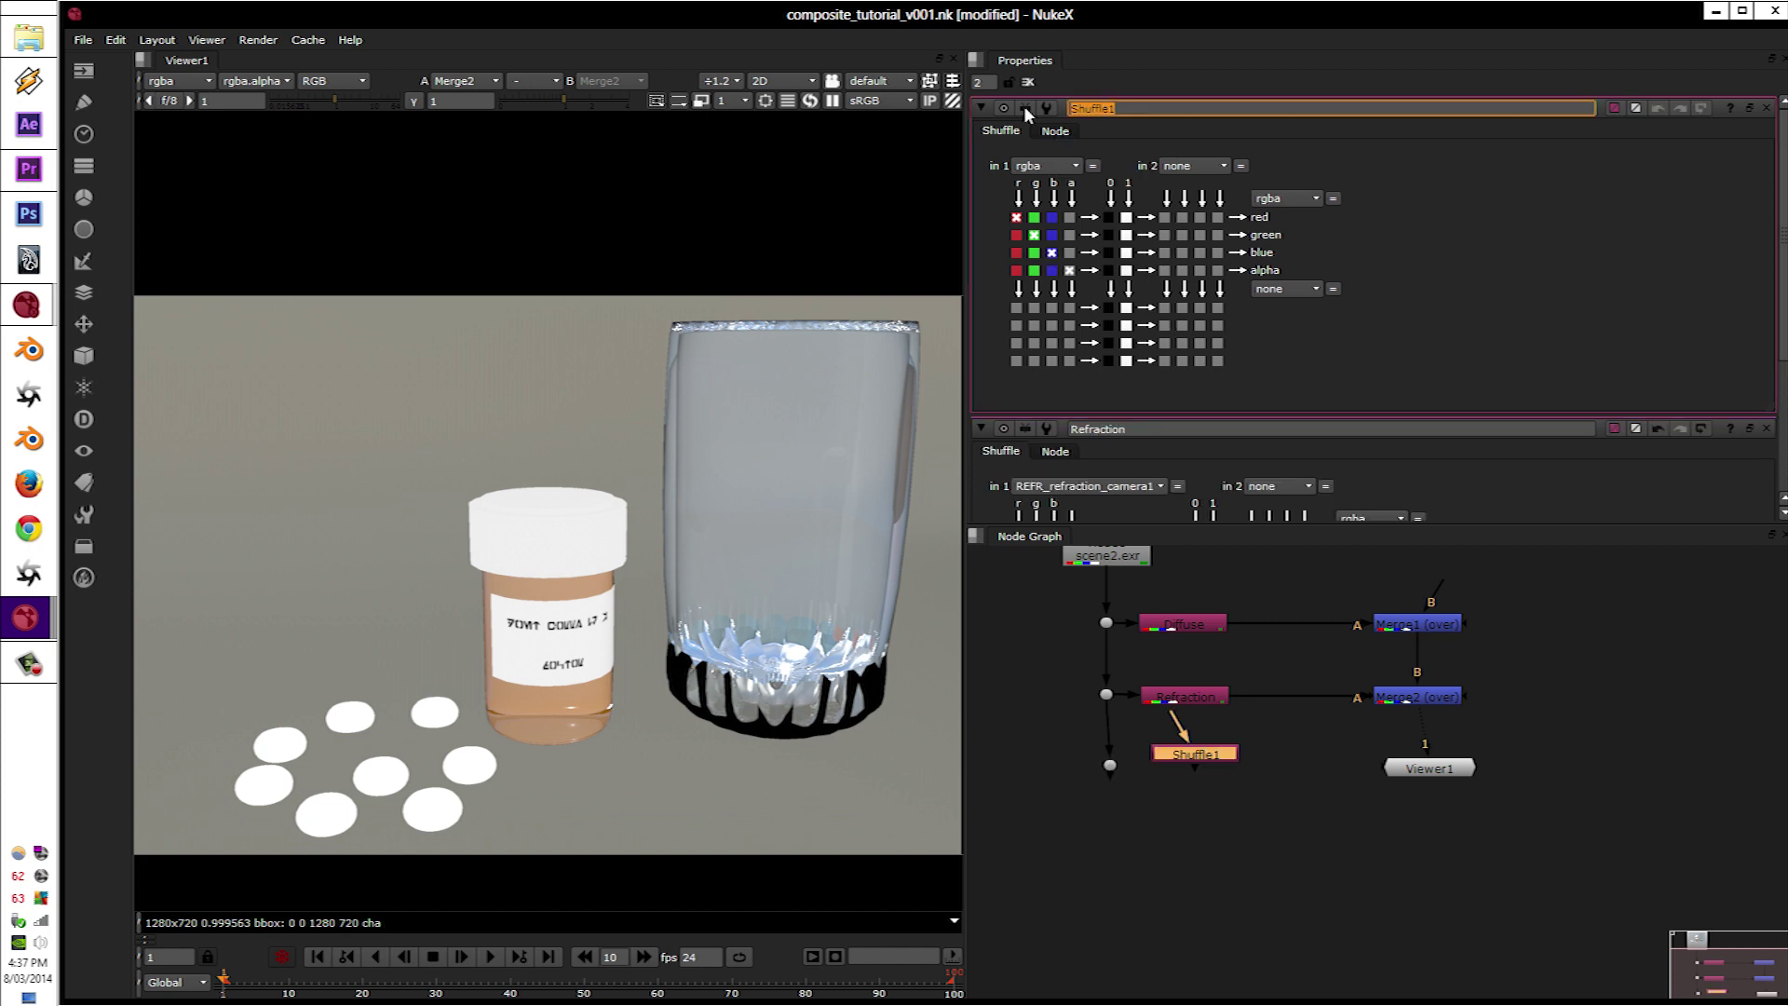
pyautogui.write('Reflection')
pyautogui.press('Return')
pyautogui.moveTo(1175, 737); pyautogui.dragTo(1110, 765)
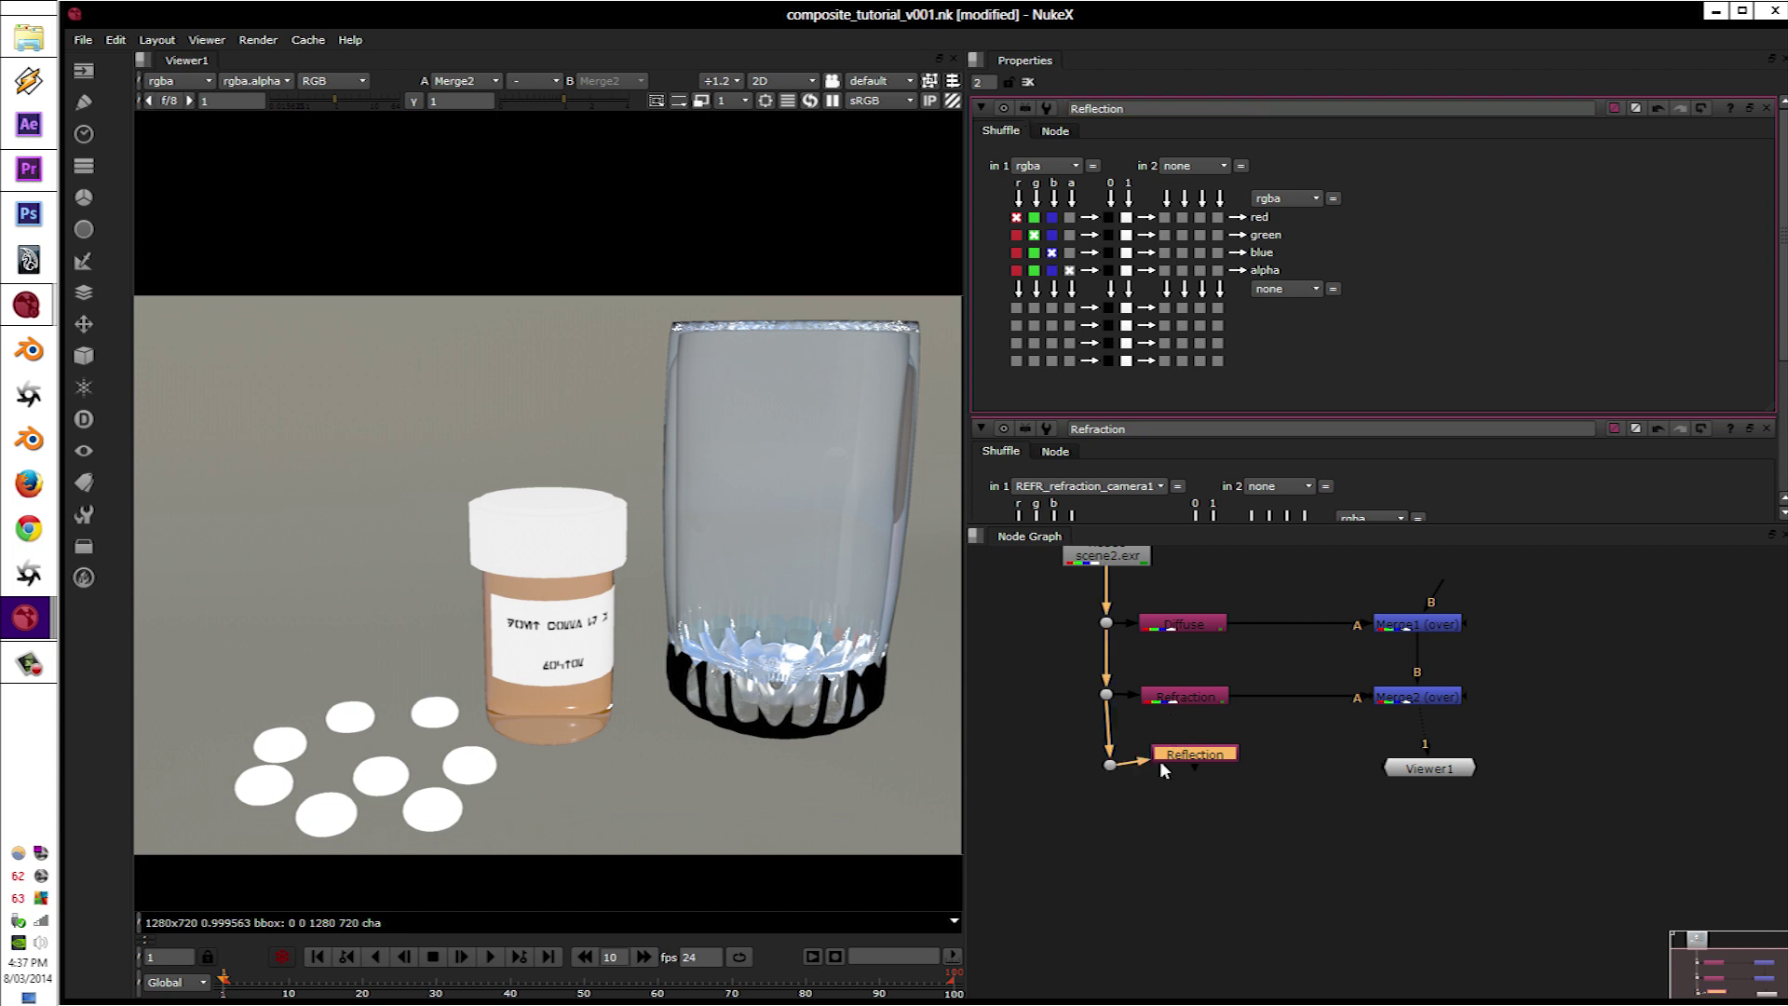
# Step: Set the Reflection node's first input to REFL_reflection_camera1 and move Viewer1 further down the graph
pyautogui.click(1061, 167)
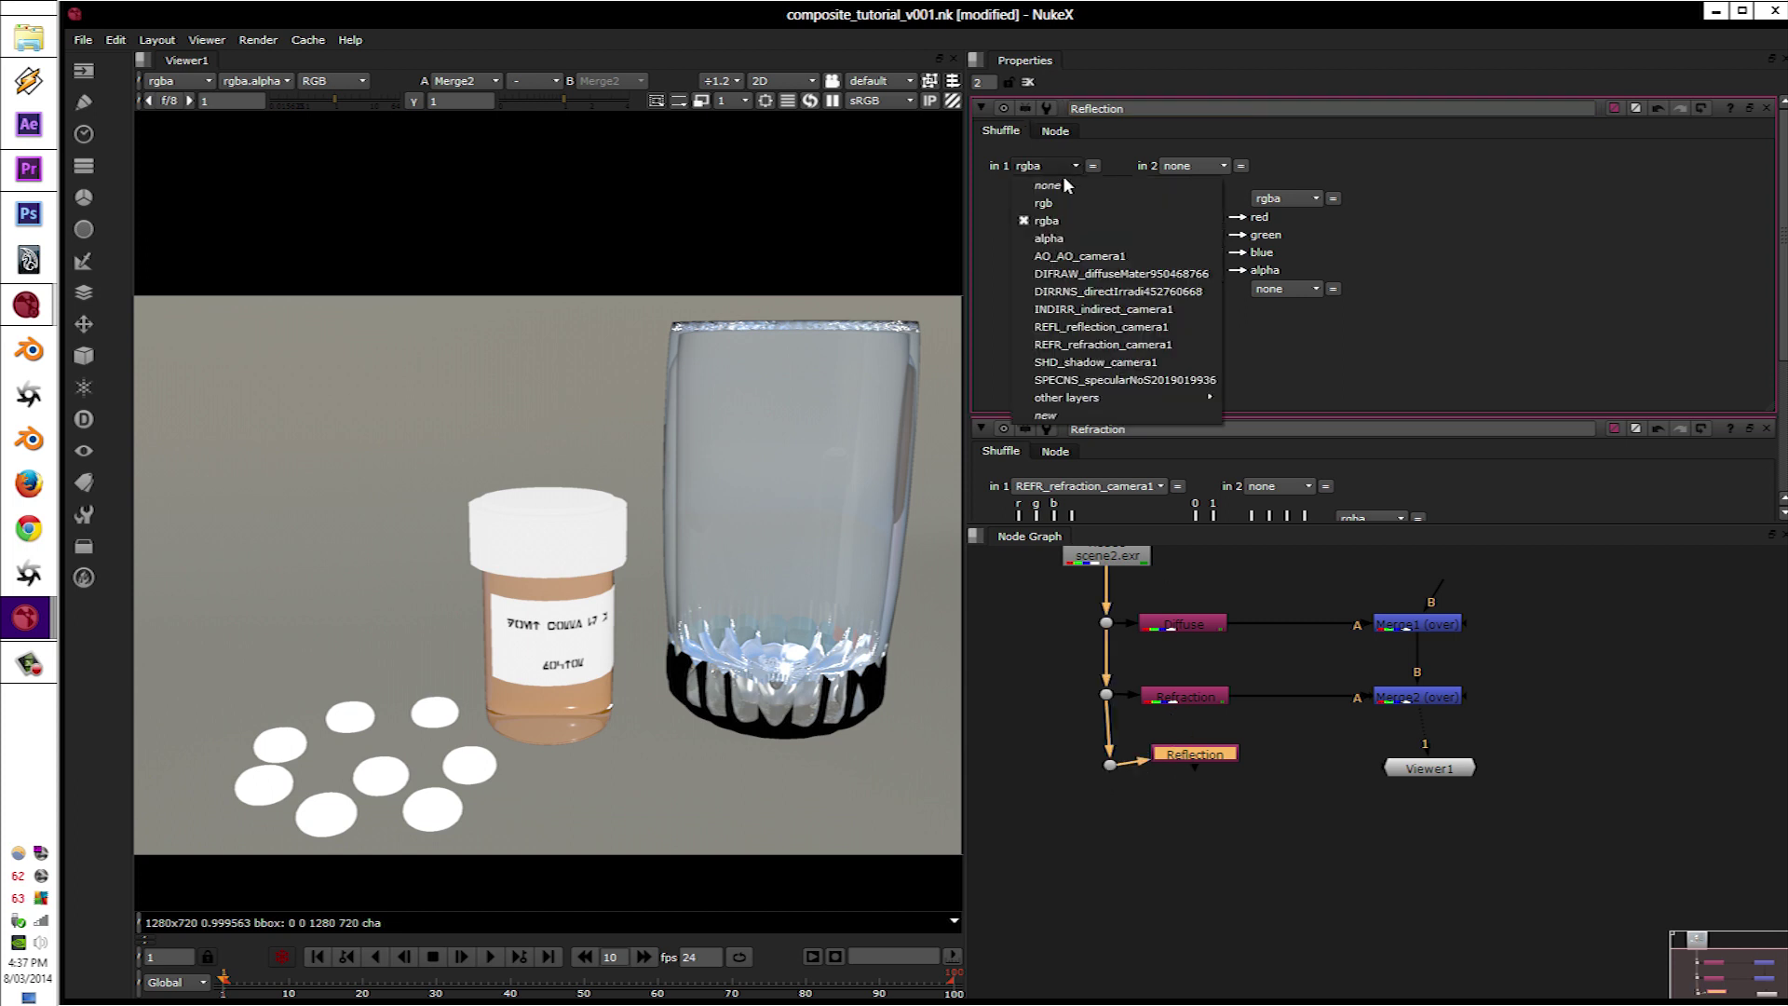
pyautogui.click(1086, 328)
pyautogui.moveTo(1421, 775); pyautogui.dragTo(1433, 861)
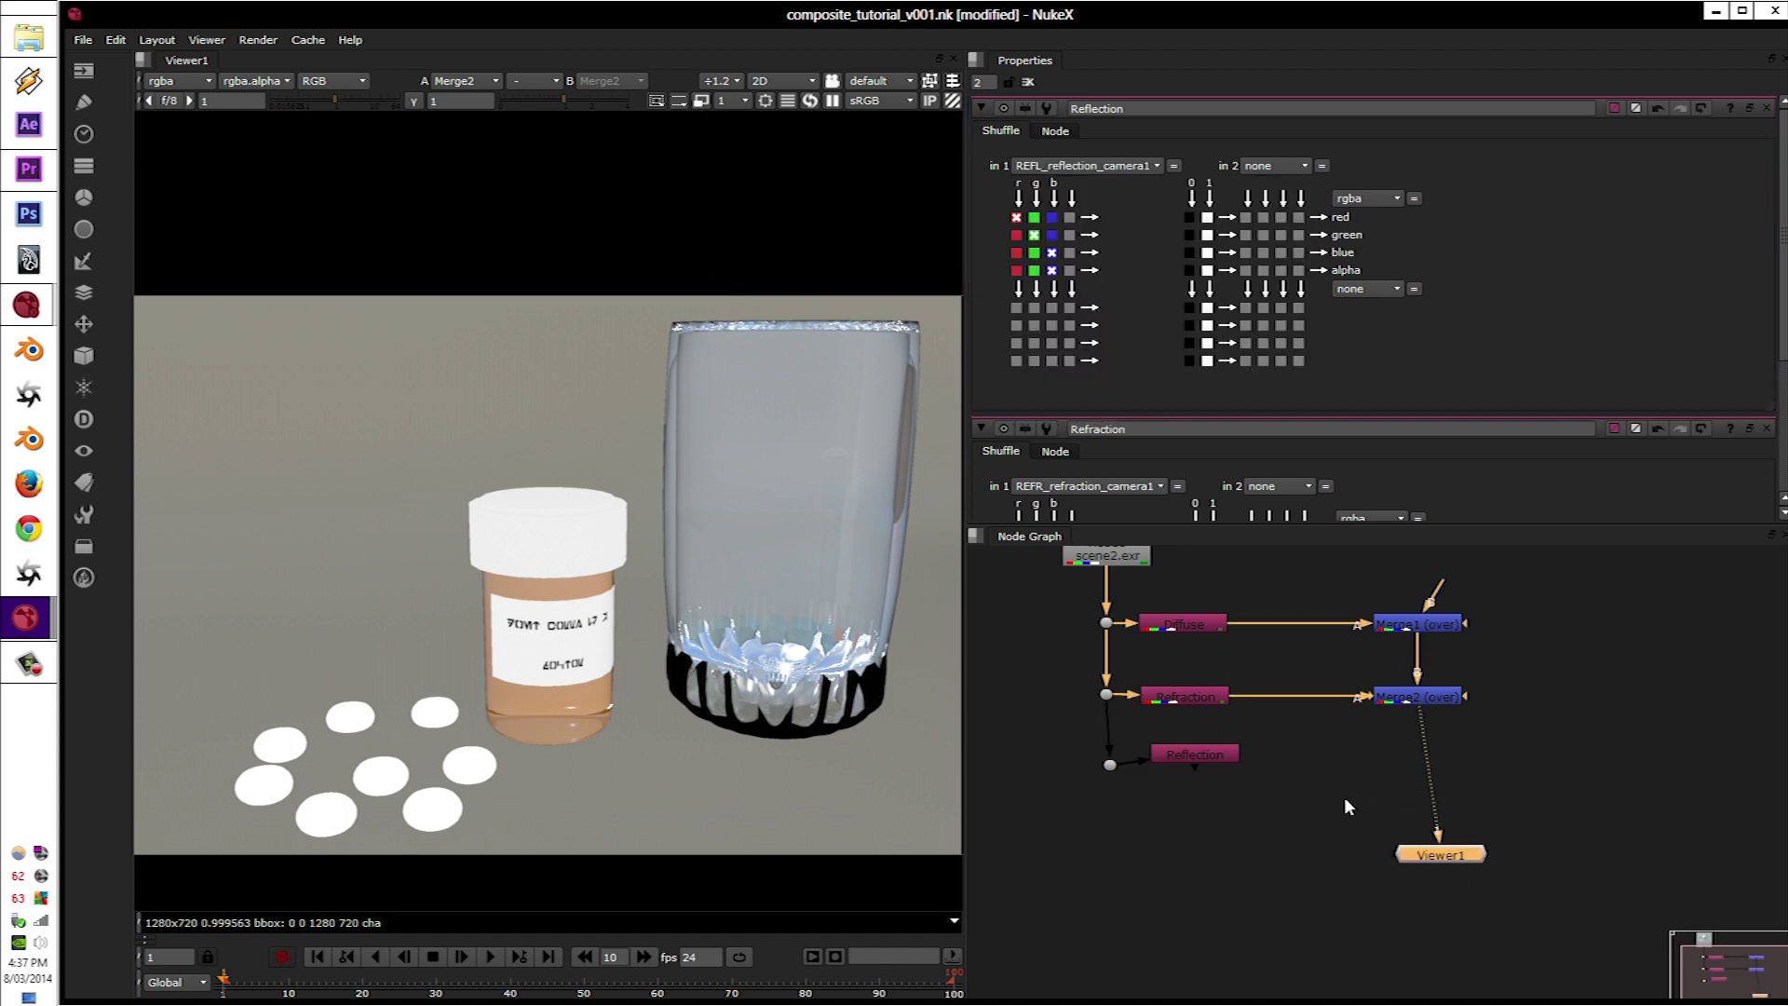
# Step: Merge the Reflection node over Merge2 with a new Merge node and open Reflection's properties
pyautogui.click(1194, 756)
pyautogui.keyDown('shift'); pyautogui.click(1397, 697); pyautogui.keyUp('shift')
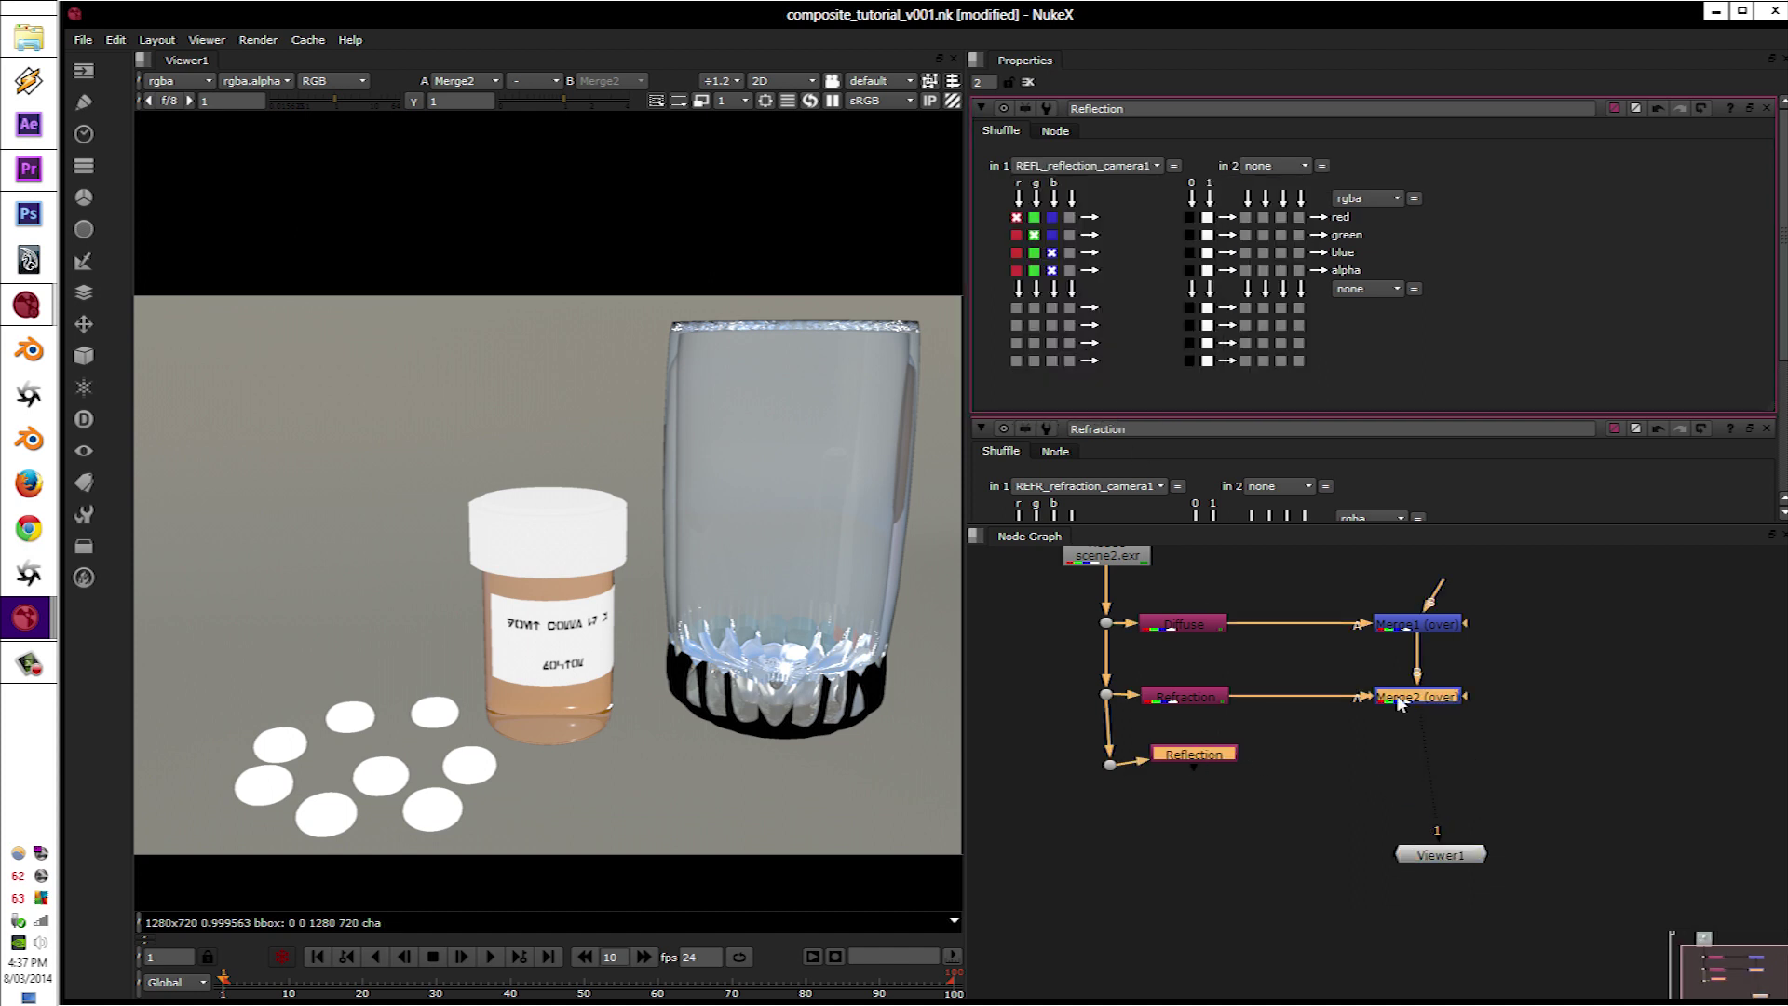
pyautogui.press('m')
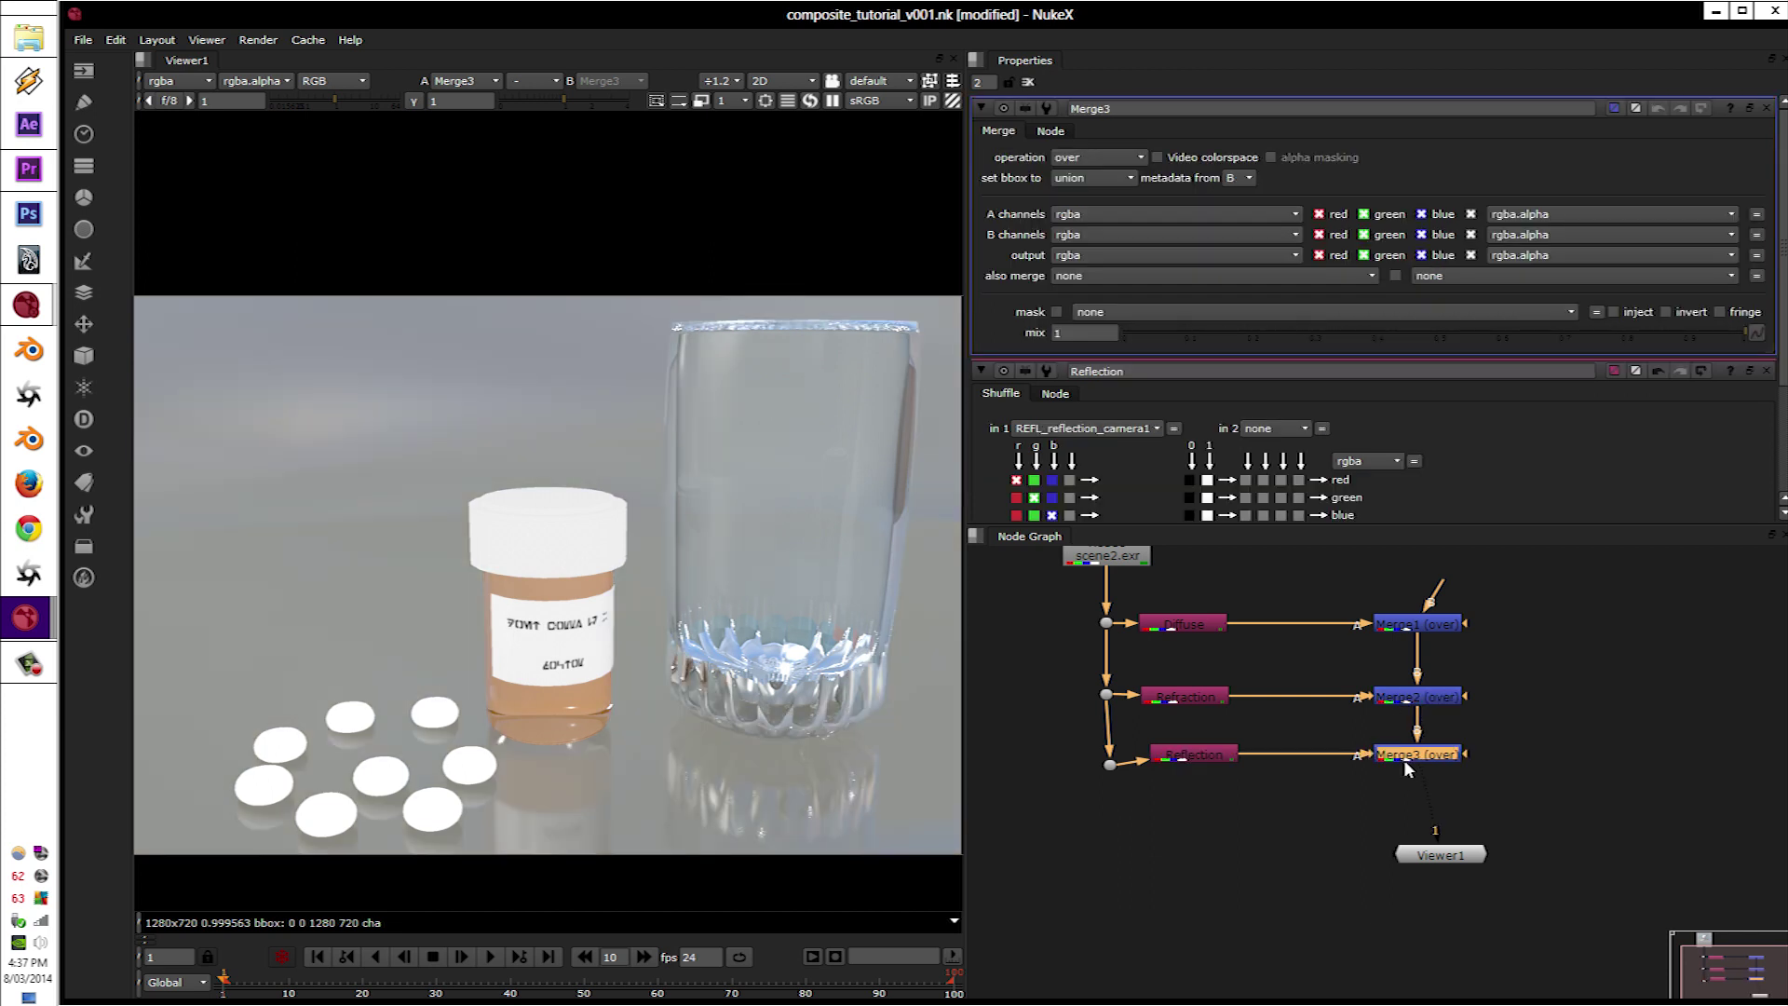
pyautogui.doubleClick(1192, 756)
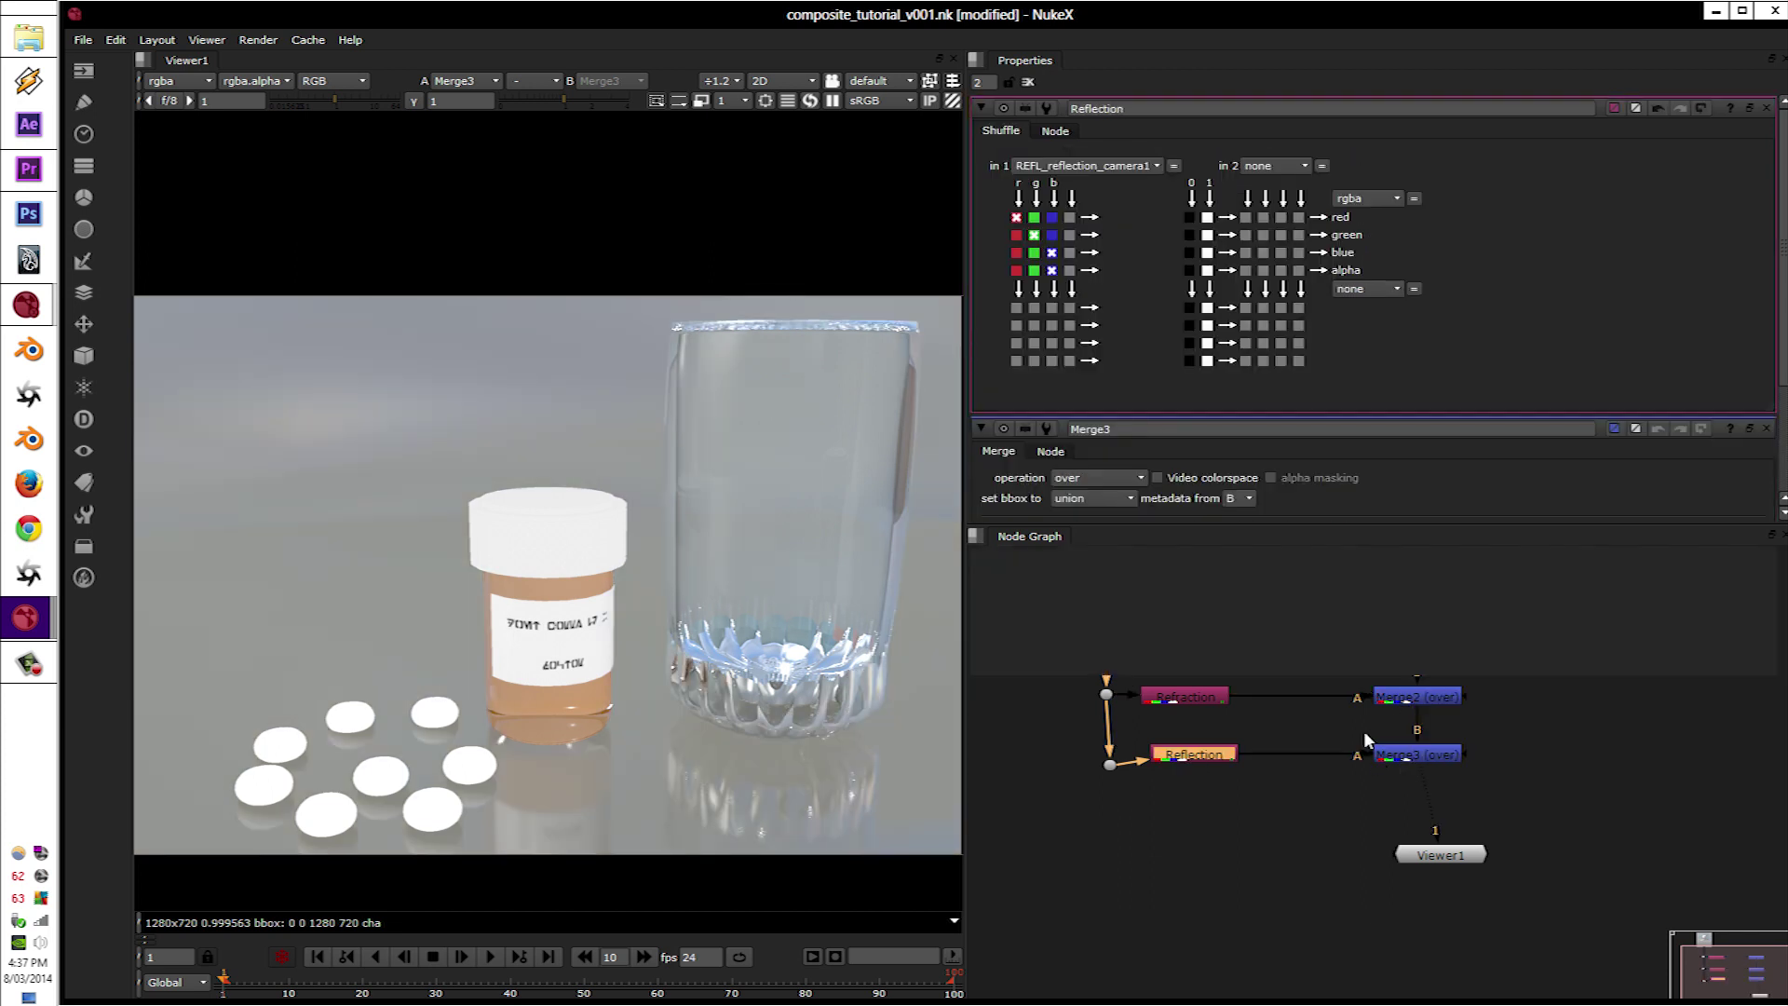
# Step: View the outputs of Merge1, Merge2 and the new Merge3 one after another in the viewer
pyautogui.moveTo(1358, 800); pyautogui.dragTo(1346, 914, button='middle')
pyautogui.click(1389, 743)
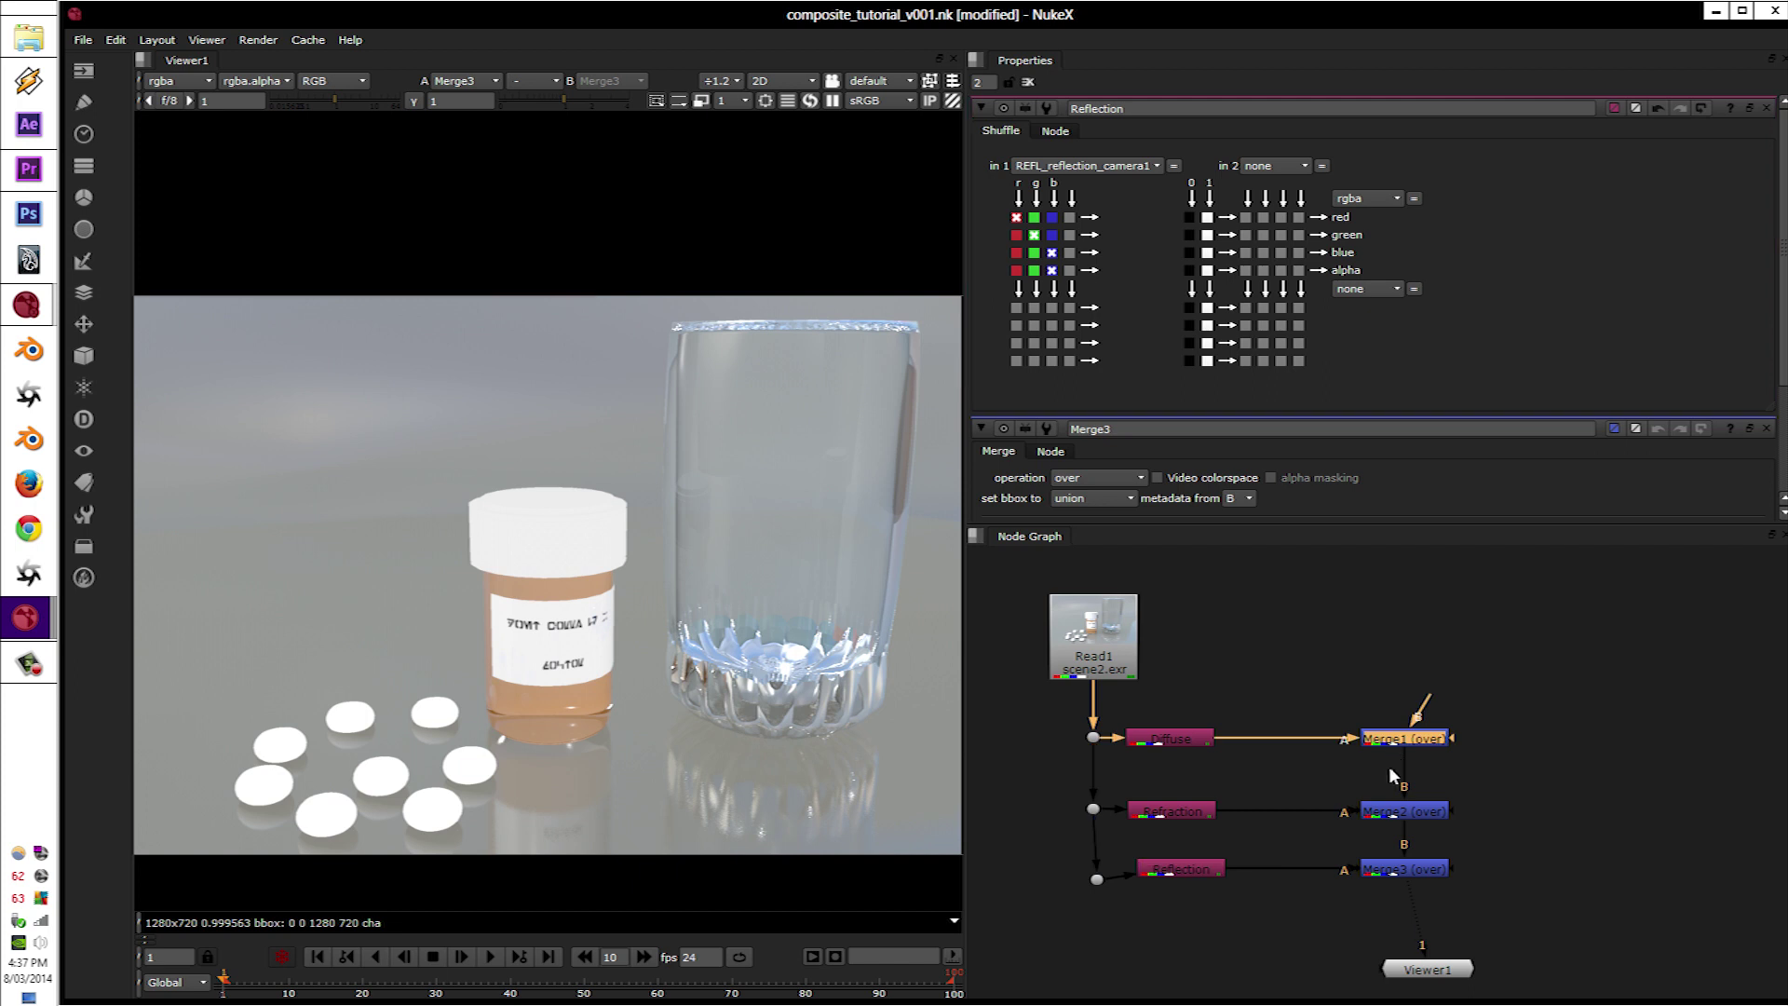
pyautogui.press('1')
pyautogui.click(1382, 811)
pyautogui.press('1')
pyautogui.click(1382, 872)
pyautogui.press('1')
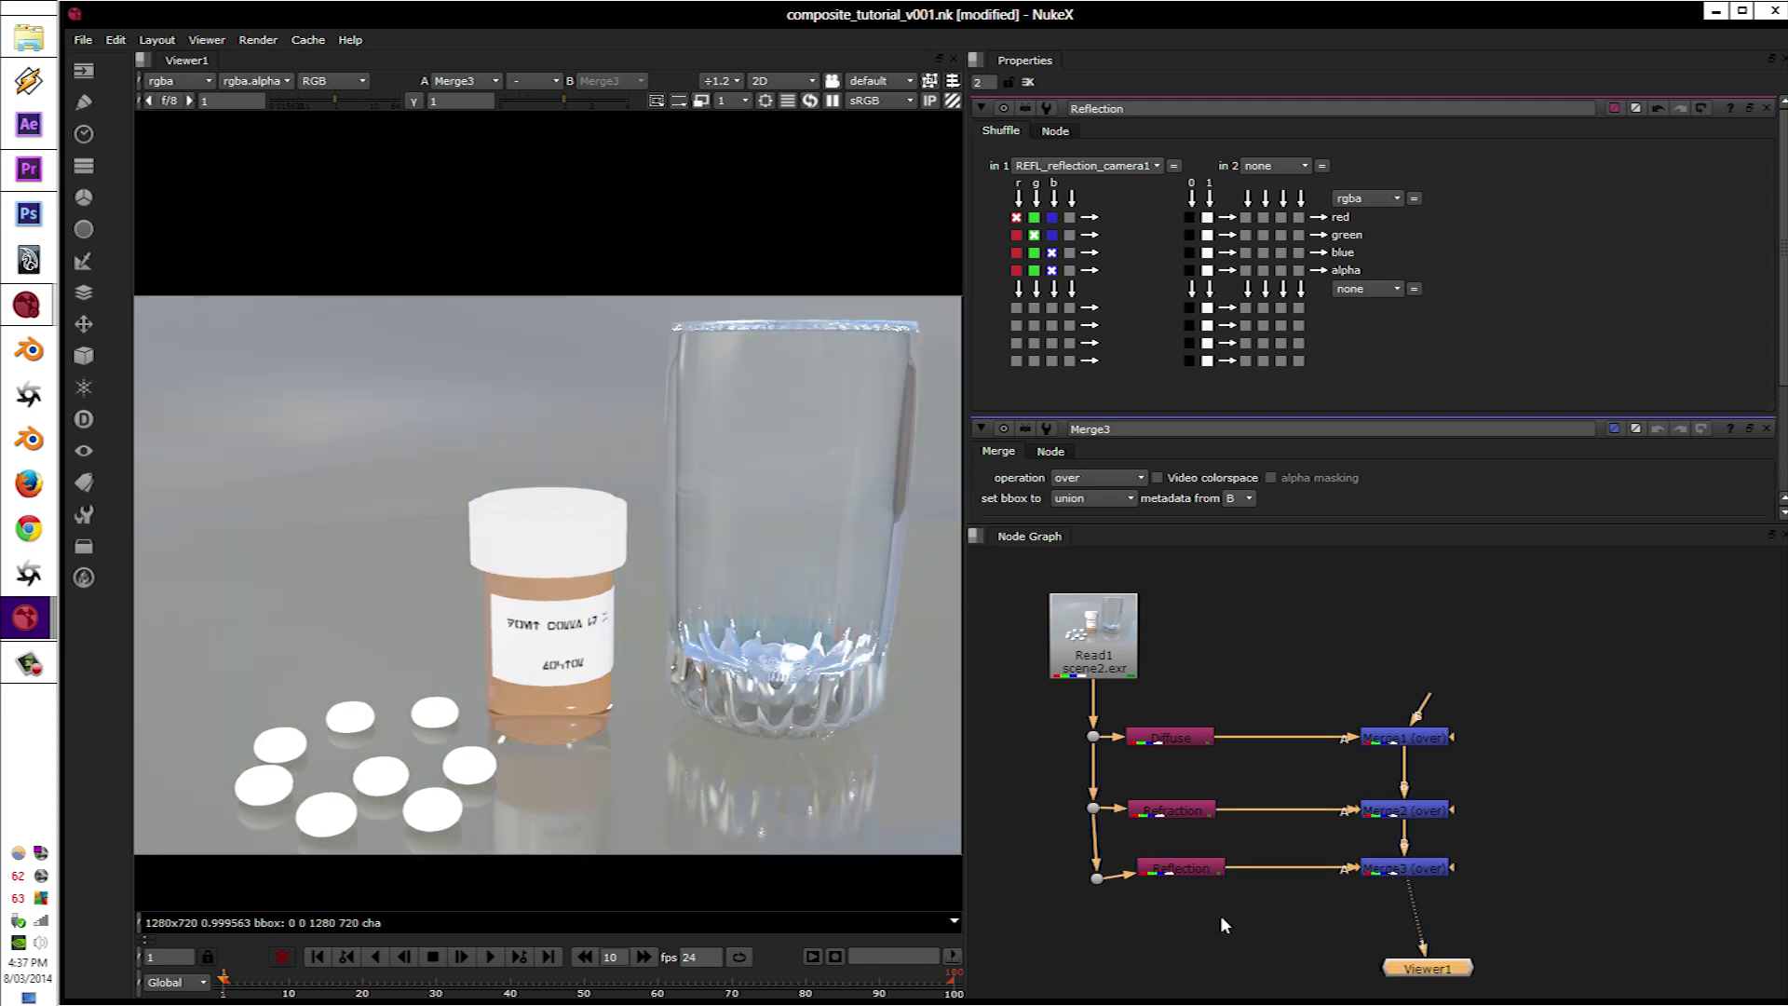
# Step: Align the Reflection branch's Dot vertically with the Dots above it
pyautogui.moveTo(1221, 917); pyautogui.dragTo(1239, 858, button='middle')
pyautogui.moveTo(1114, 822); pyautogui.dragTo(1143, 674)
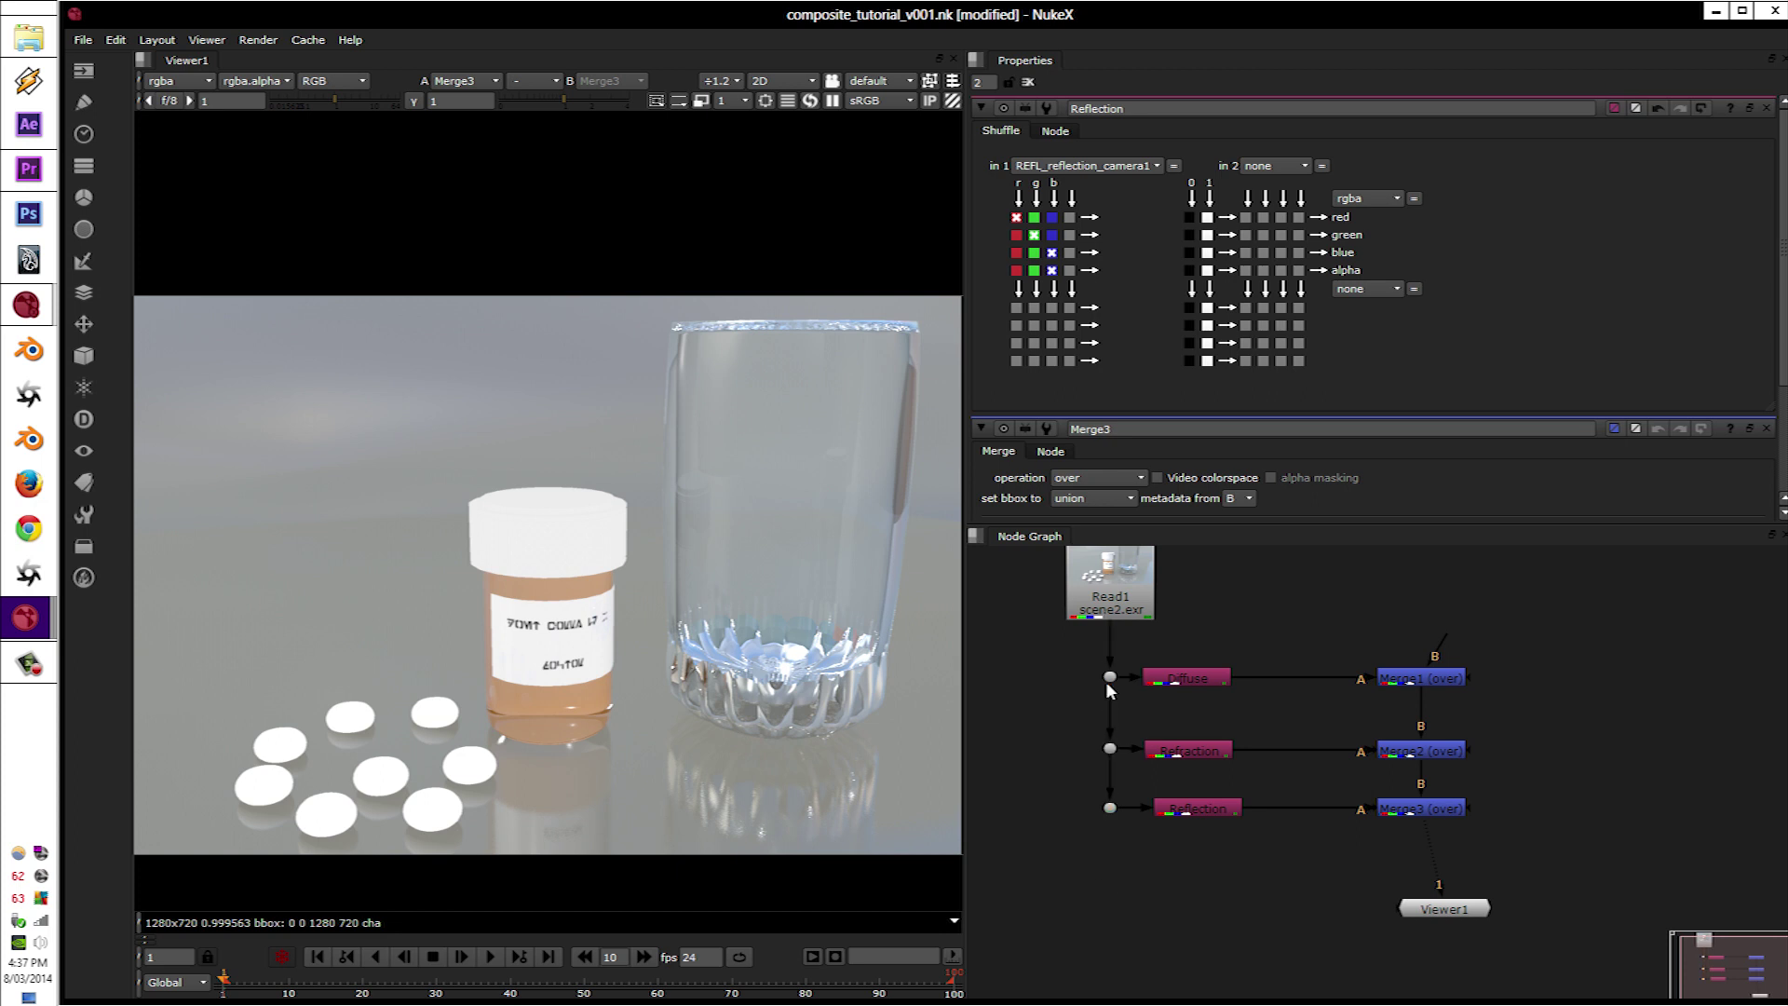
# Step: Check the outputs of the three Dots and the Diffuse node in the viewer
pyautogui.click(1109, 748)
pyautogui.press('1')
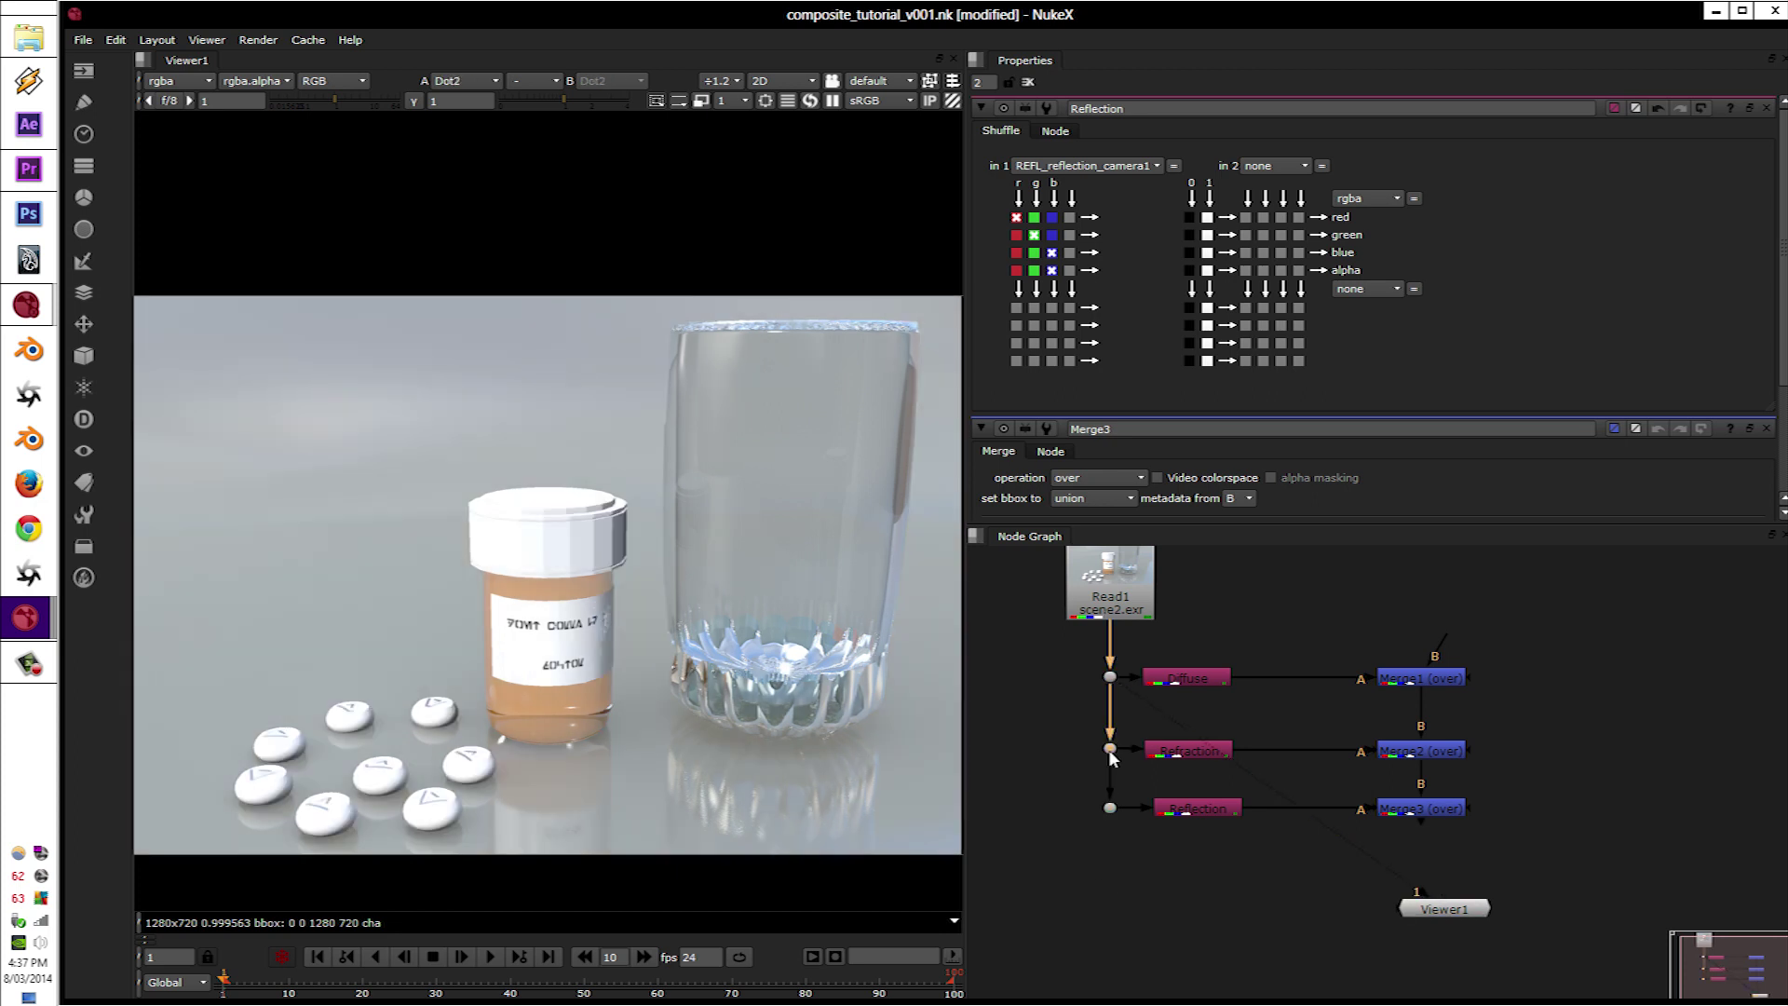
pyautogui.click(1110, 807)
pyautogui.press('1')
pyautogui.click(1110, 677)
pyautogui.press('1')
pyautogui.click(1180, 678)
pyautogui.press('1')
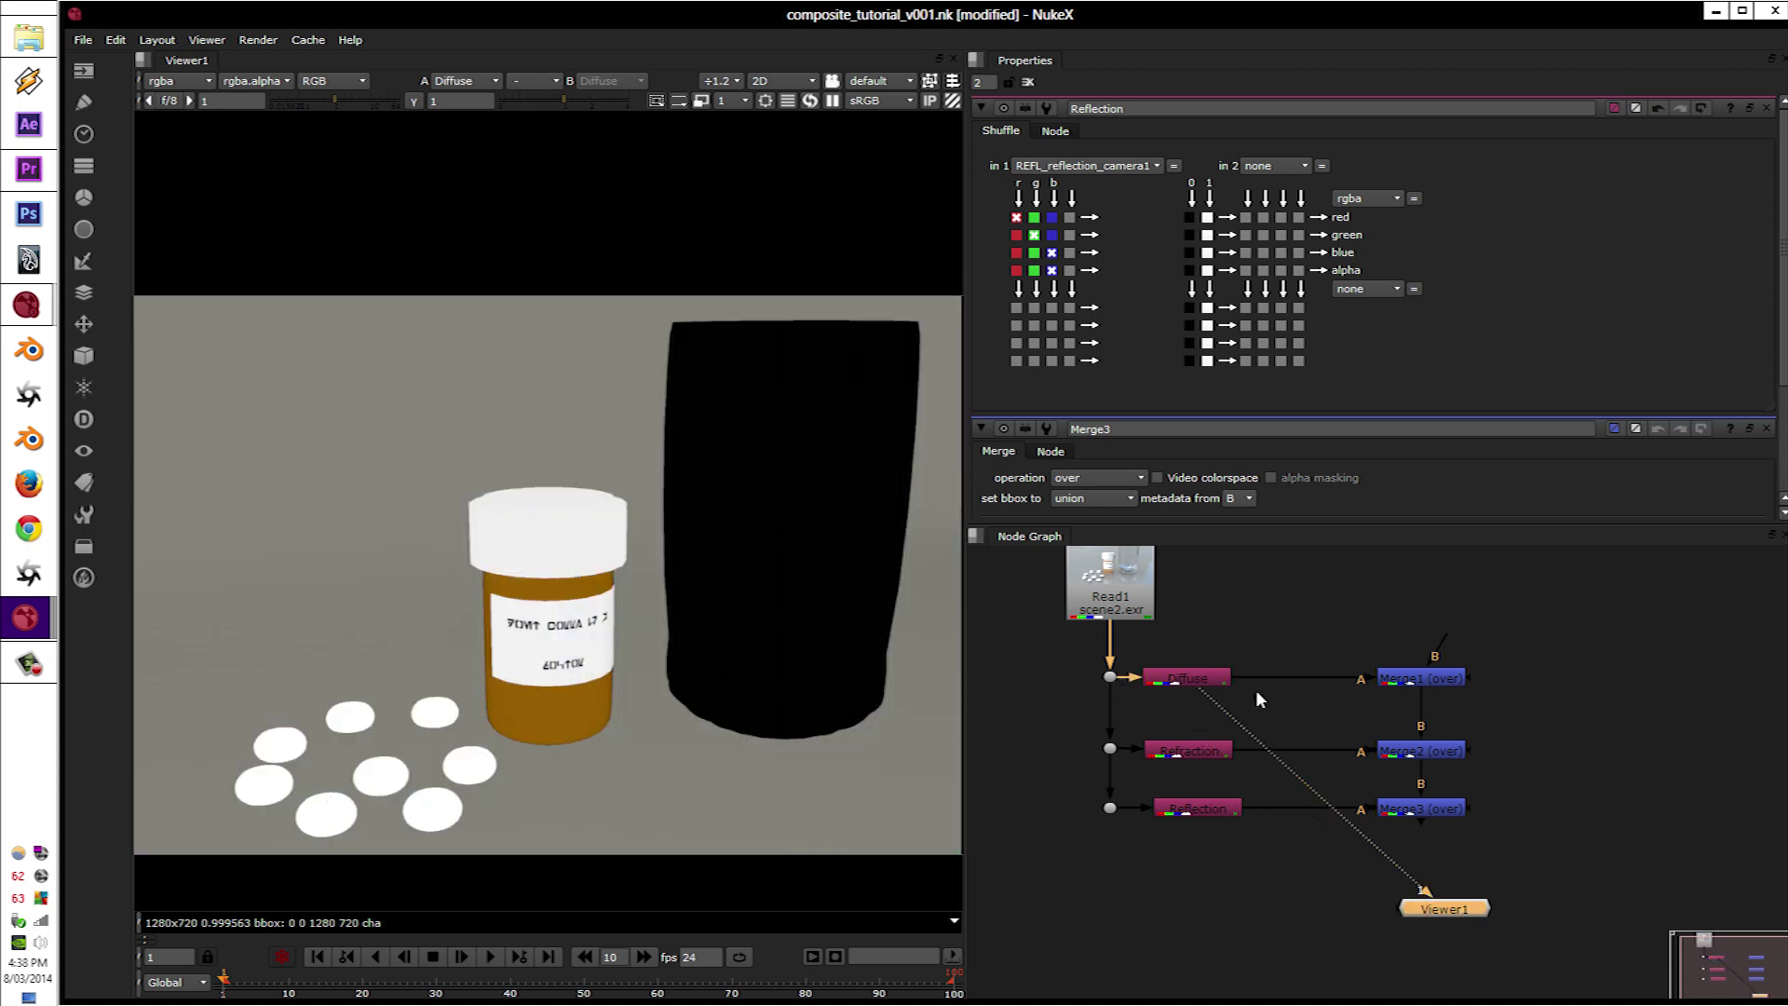
# Step: Select the three Shuffle nodes together, and review each Merge node's output in turn from Merge1 down to Merge3
pyautogui.moveTo(1261, 648); pyautogui.dragTo(1148, 833)
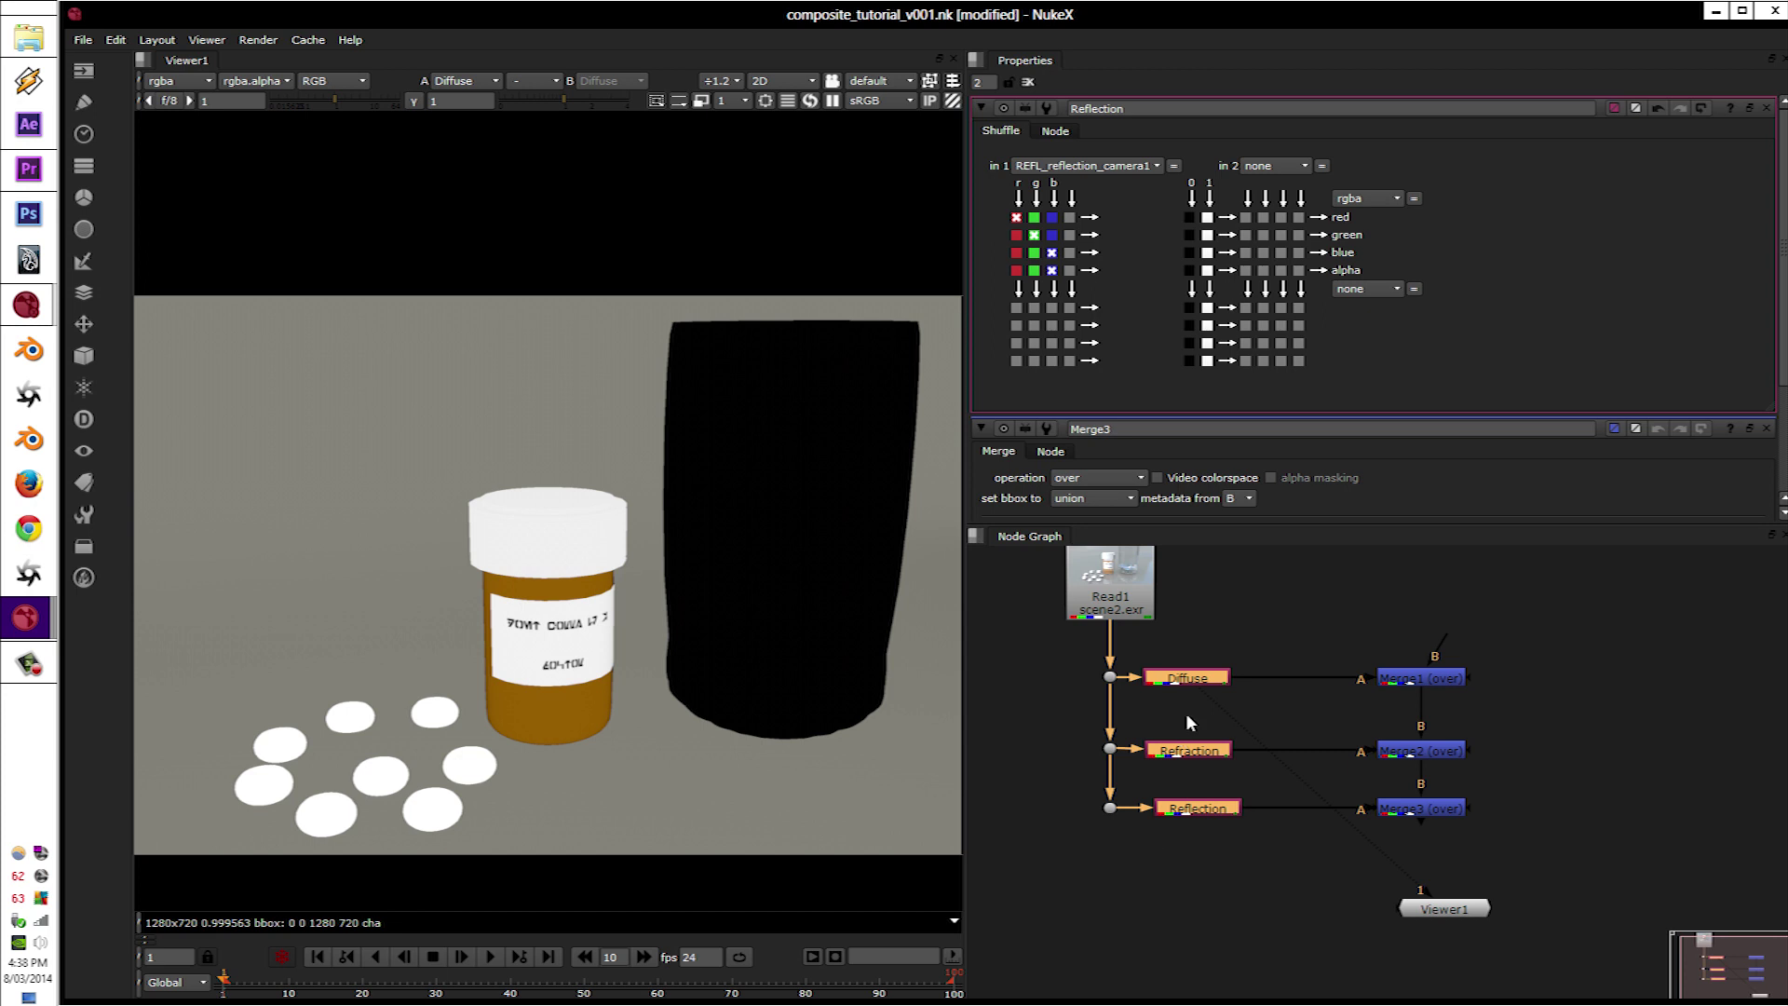
pyautogui.click(1410, 680)
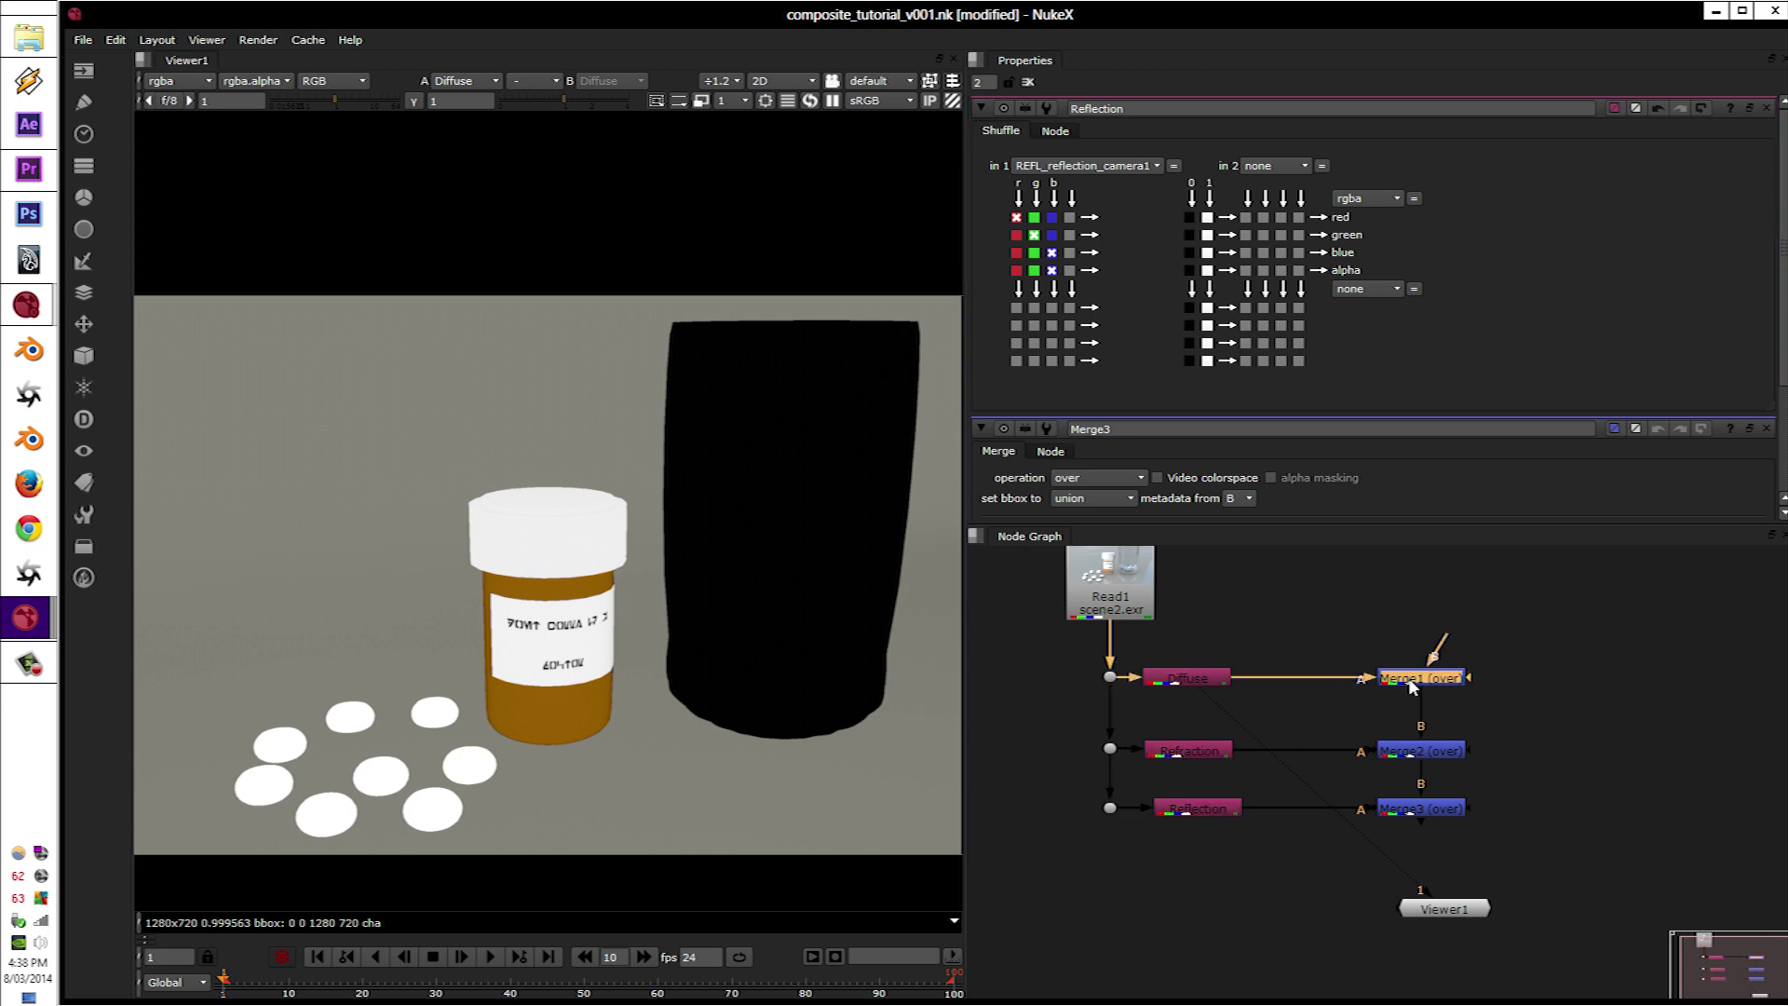
pyautogui.press('1')
pyautogui.click(1395, 752)
pyautogui.press('1')
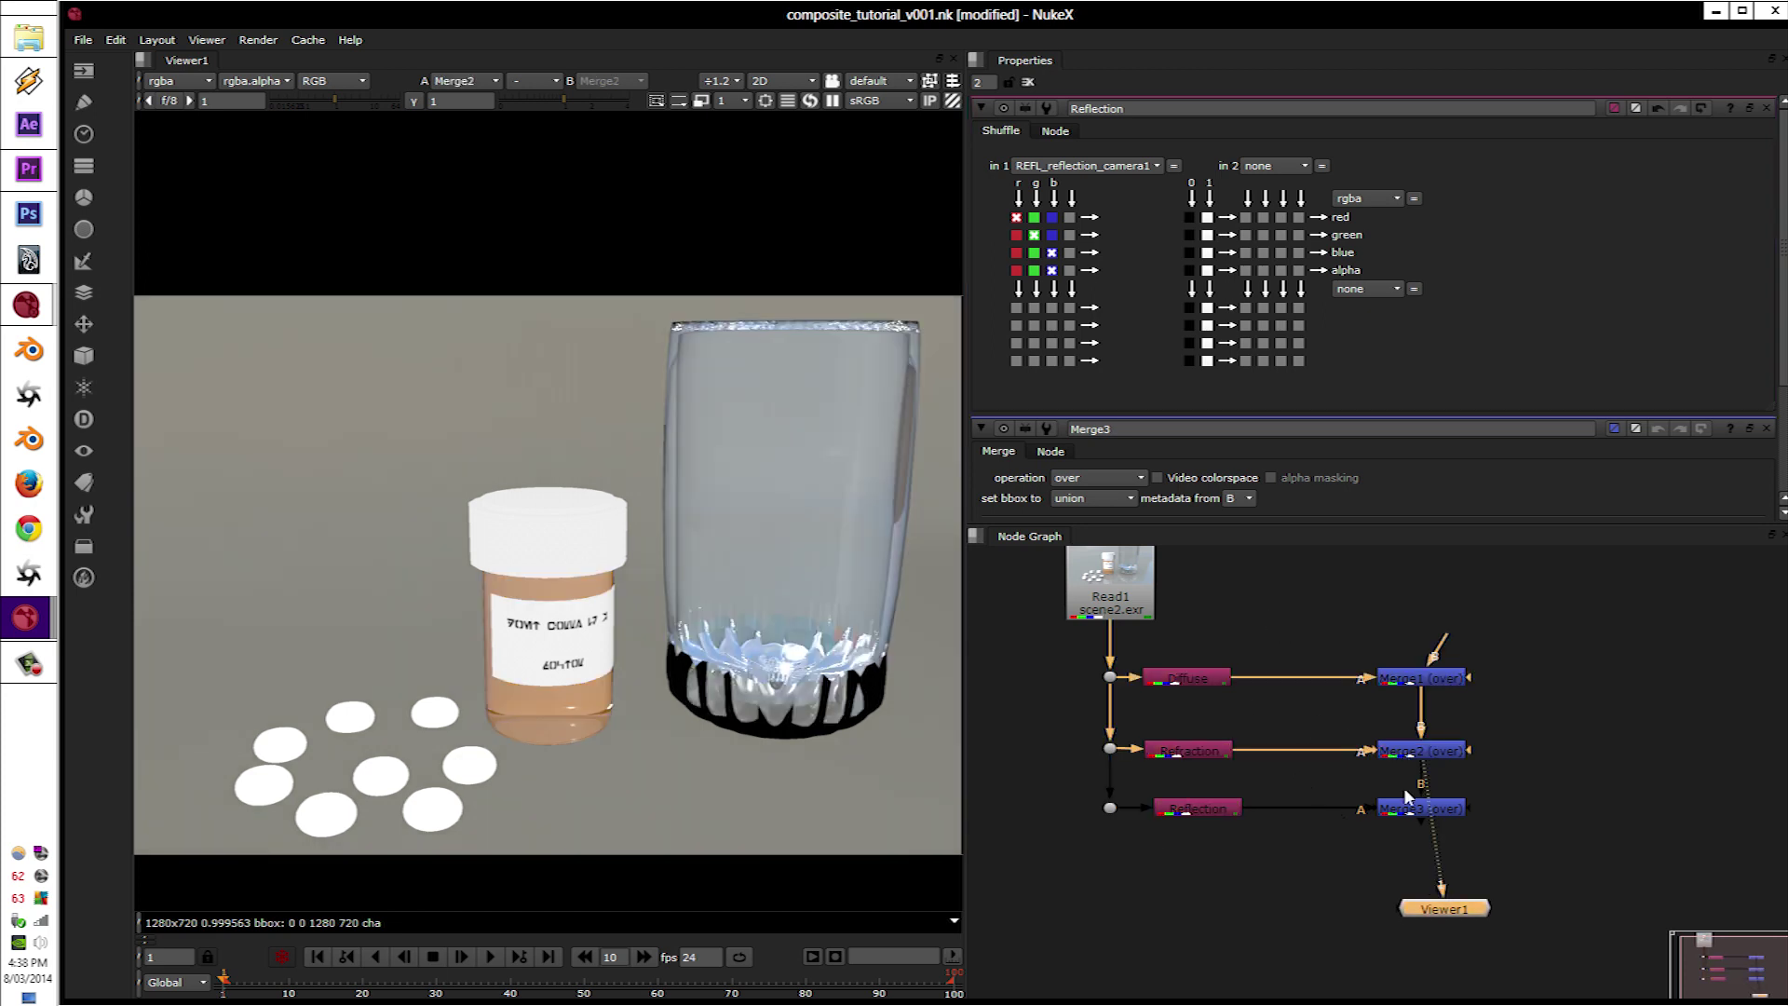
pyautogui.click(1404, 809)
pyautogui.press('1')
# Step: Add a fourth Dot connected directly beneath the Reflection branch's Dot
pyautogui.moveTo(1303, 761); pyautogui.dragTo(1285, 705, button='middle')
pyautogui.press('f')
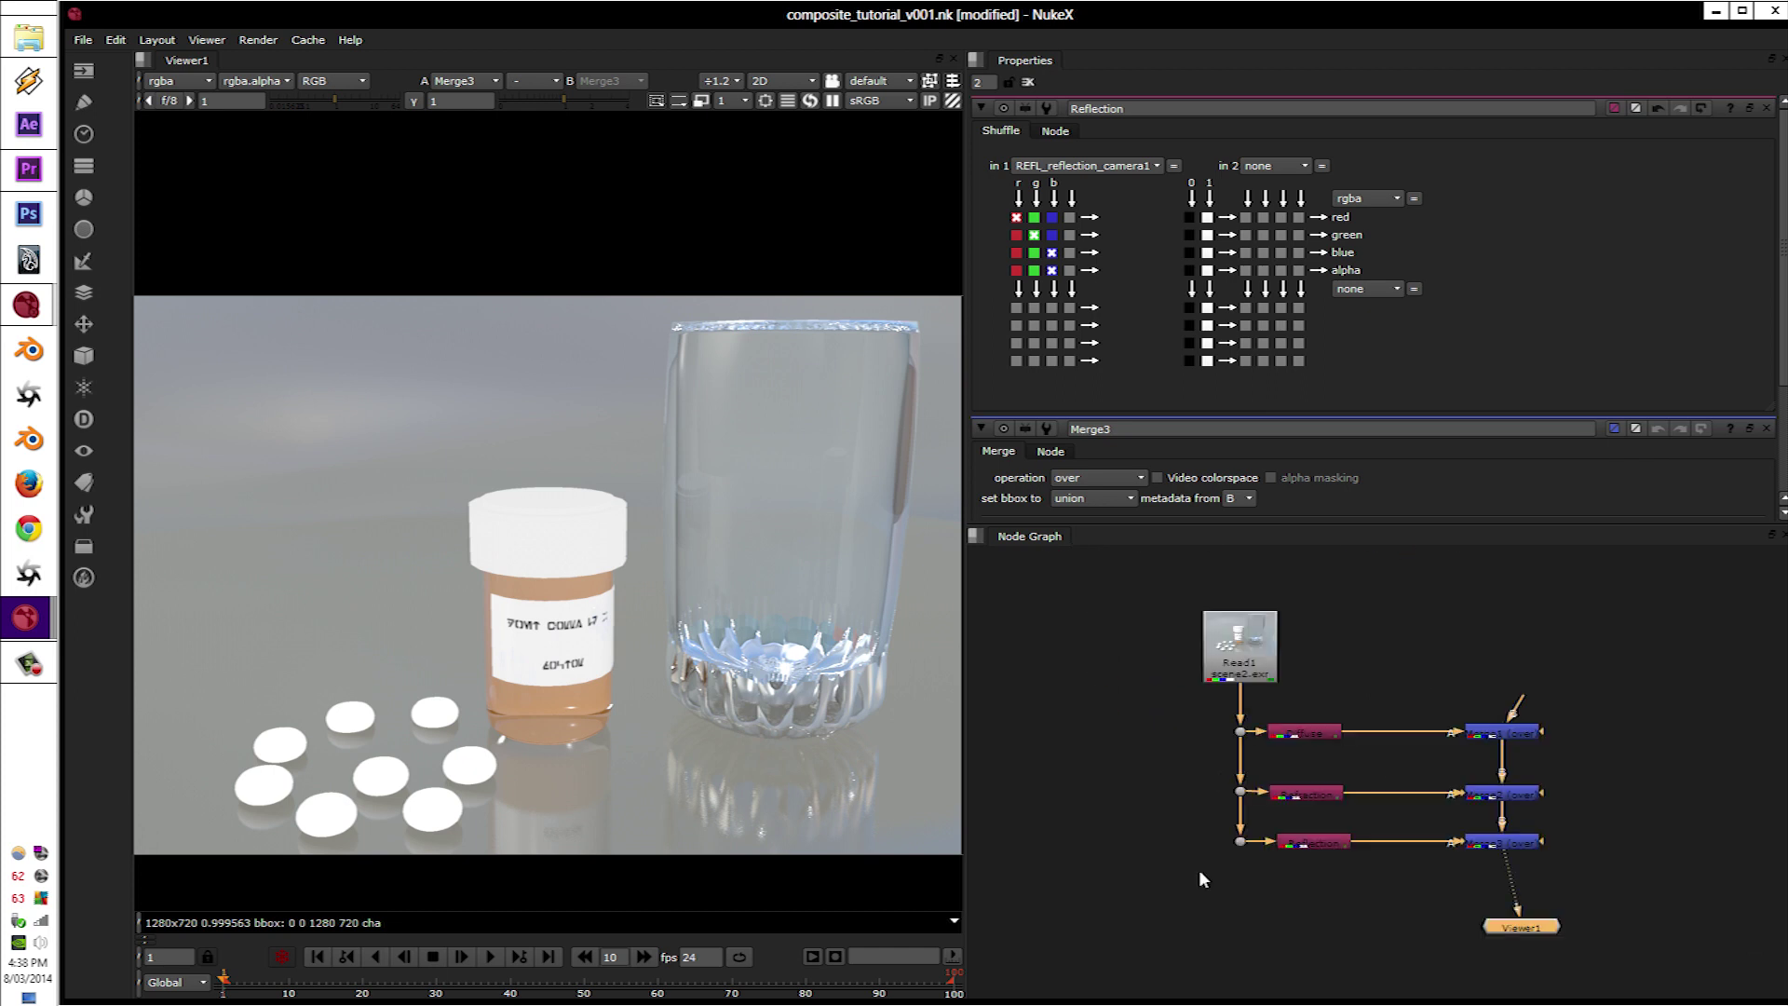
pyautogui.click(1232, 899)
pyautogui.moveTo(1236, 858)
pyautogui.mouseDown()
pyautogui.moveTo(1240, 842)
pyautogui.moveTo(1240, 884)
pyautogui.mouseUp()
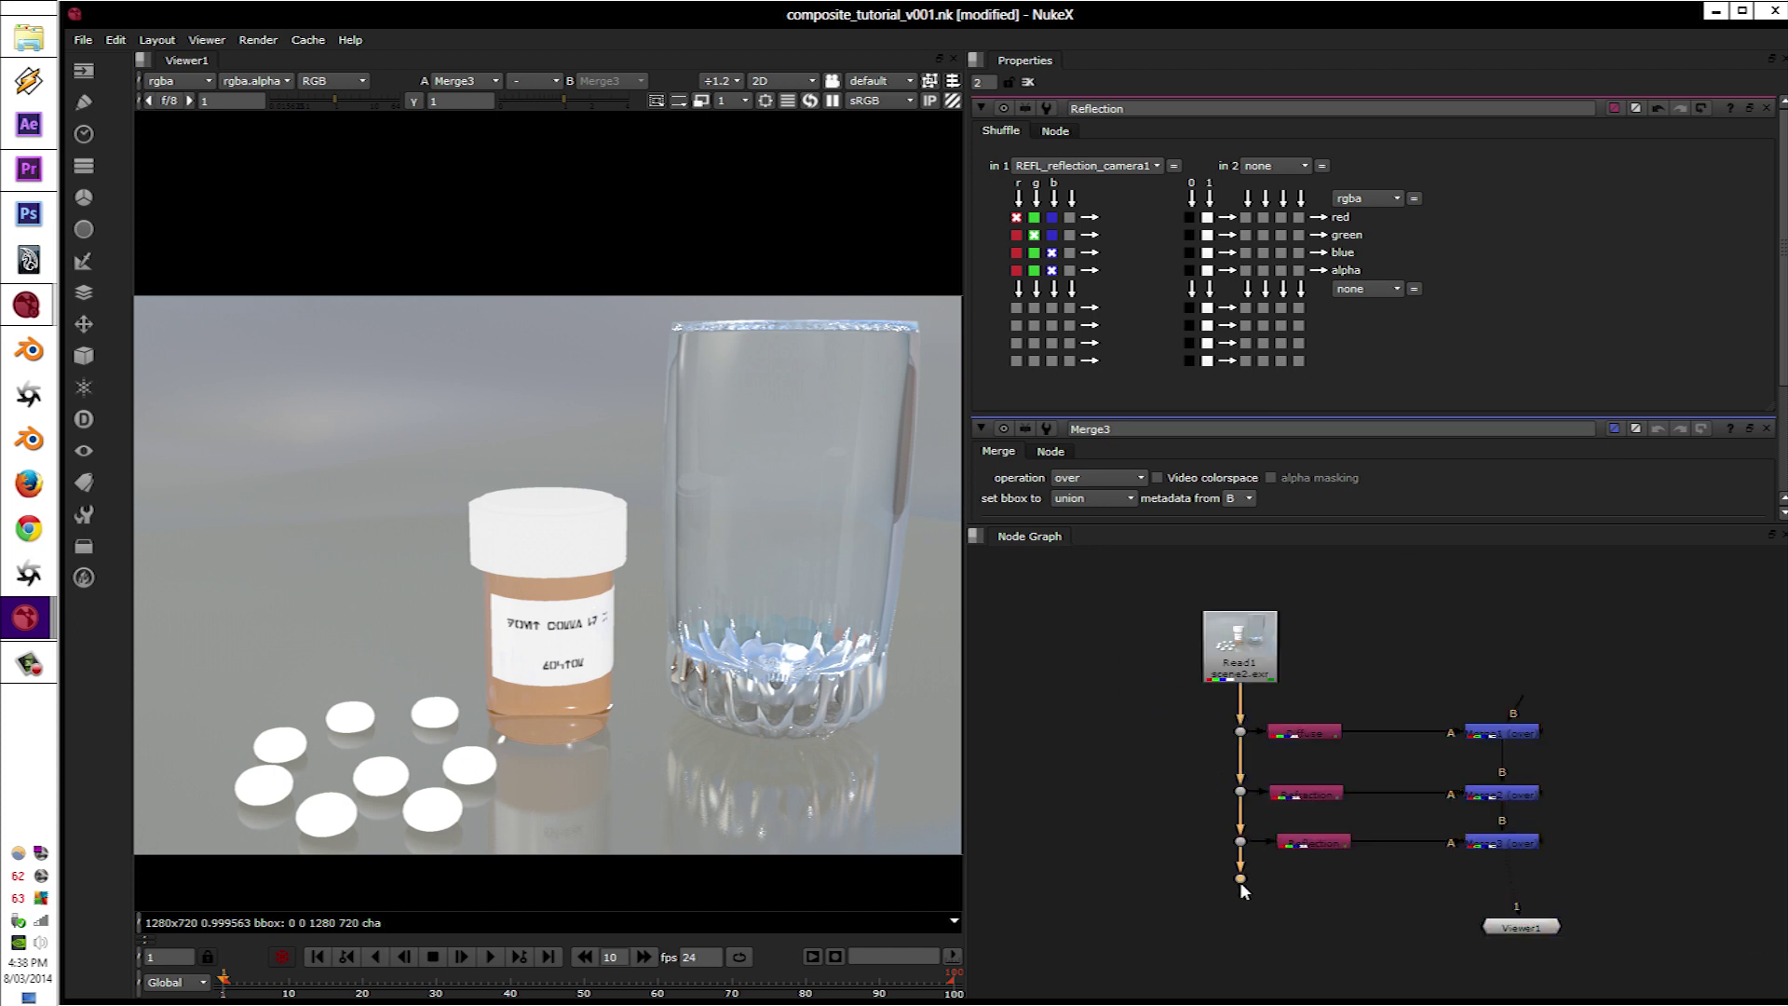
pyautogui.click(1315, 902)
pyautogui.press('Tab')
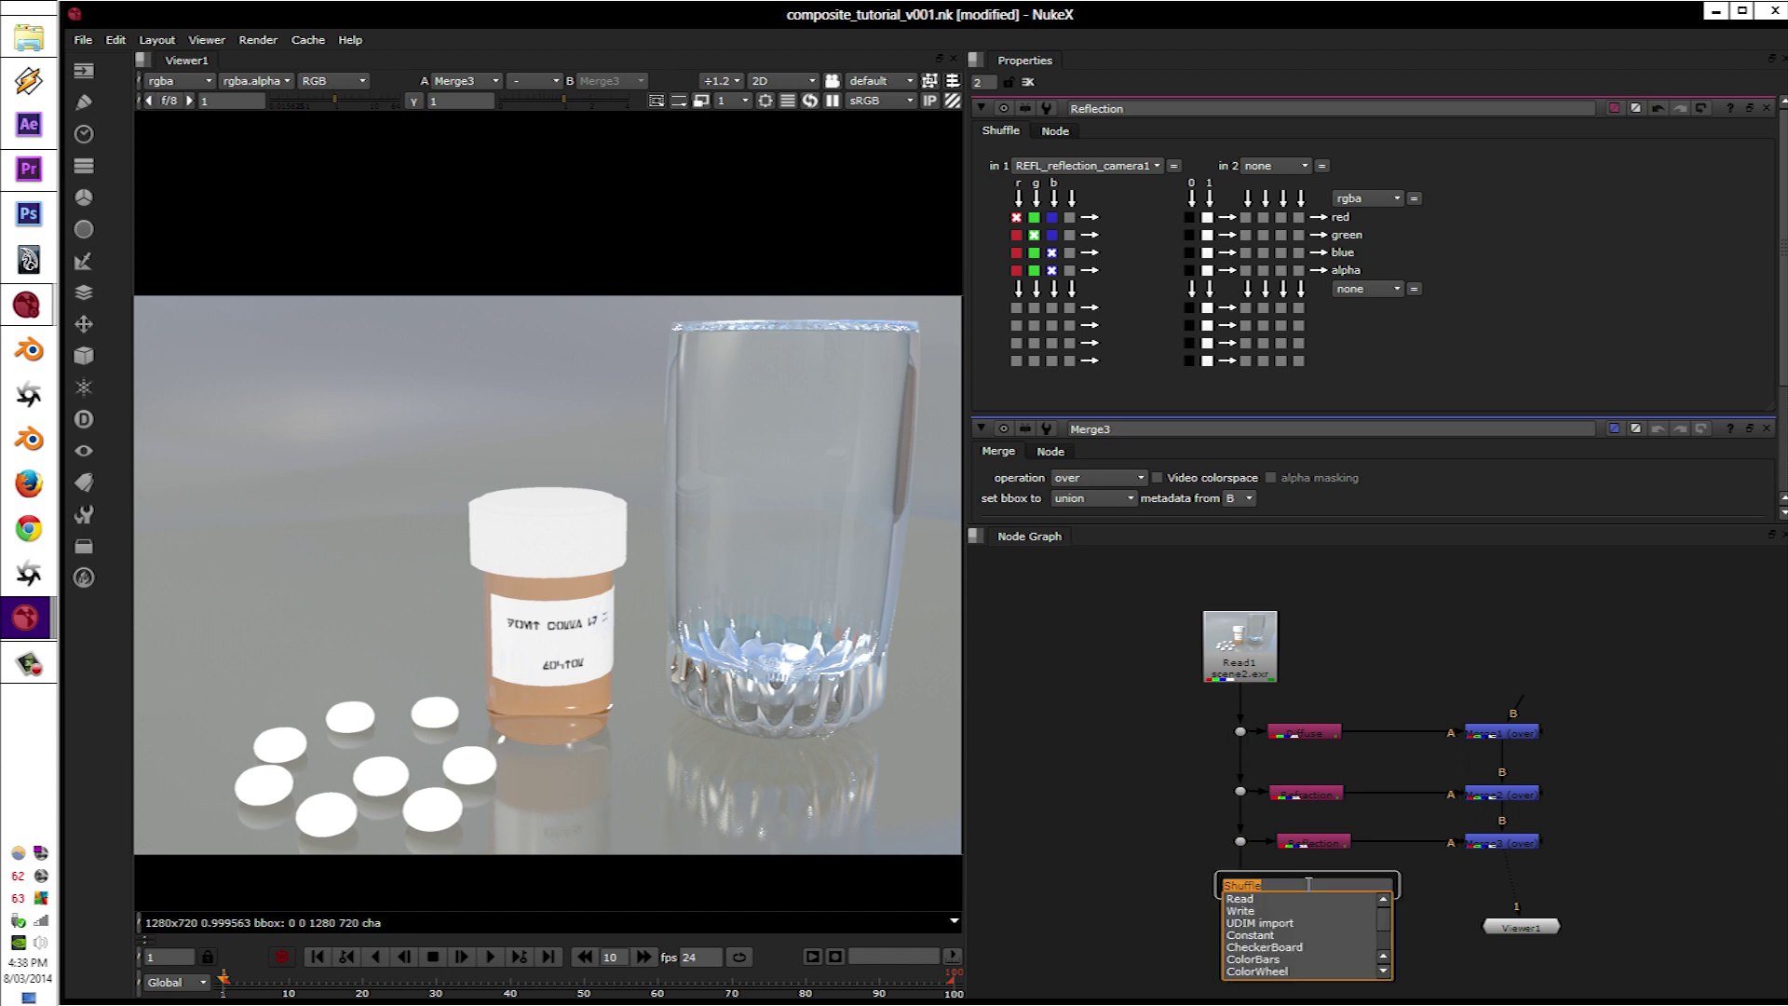
pyautogui.press('BackSpace')
pyautogui.write('Sped')
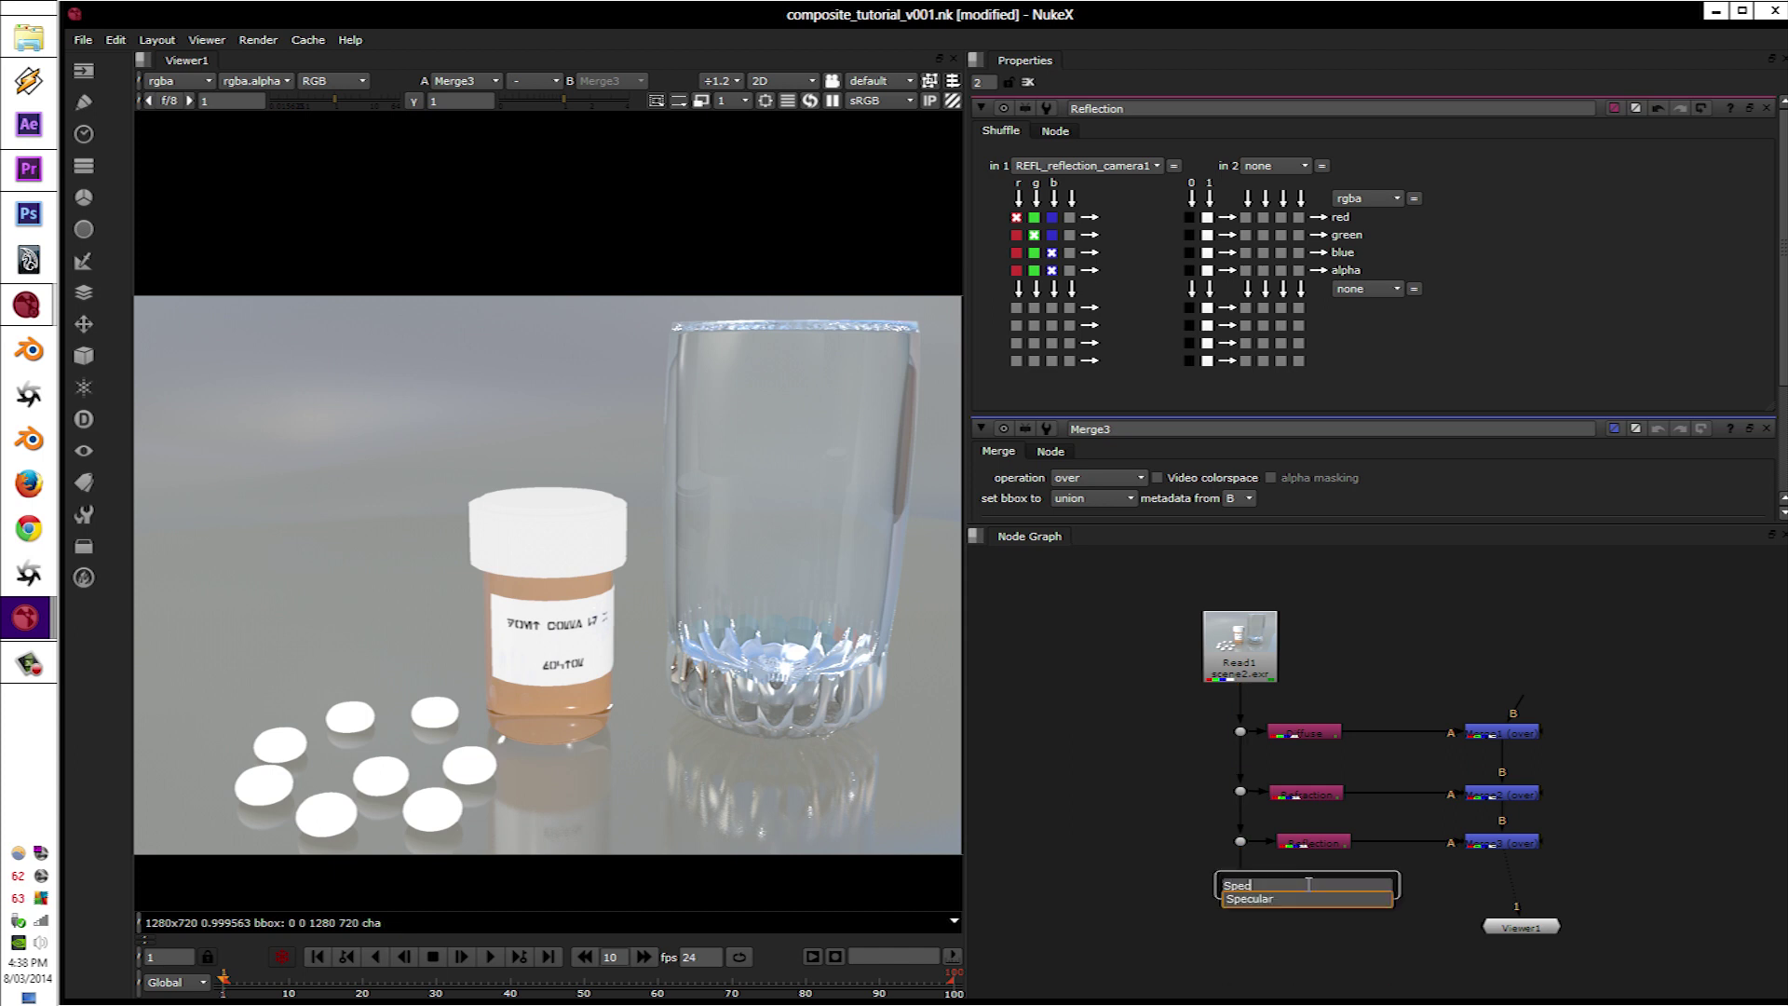
pyautogui.press('Return')
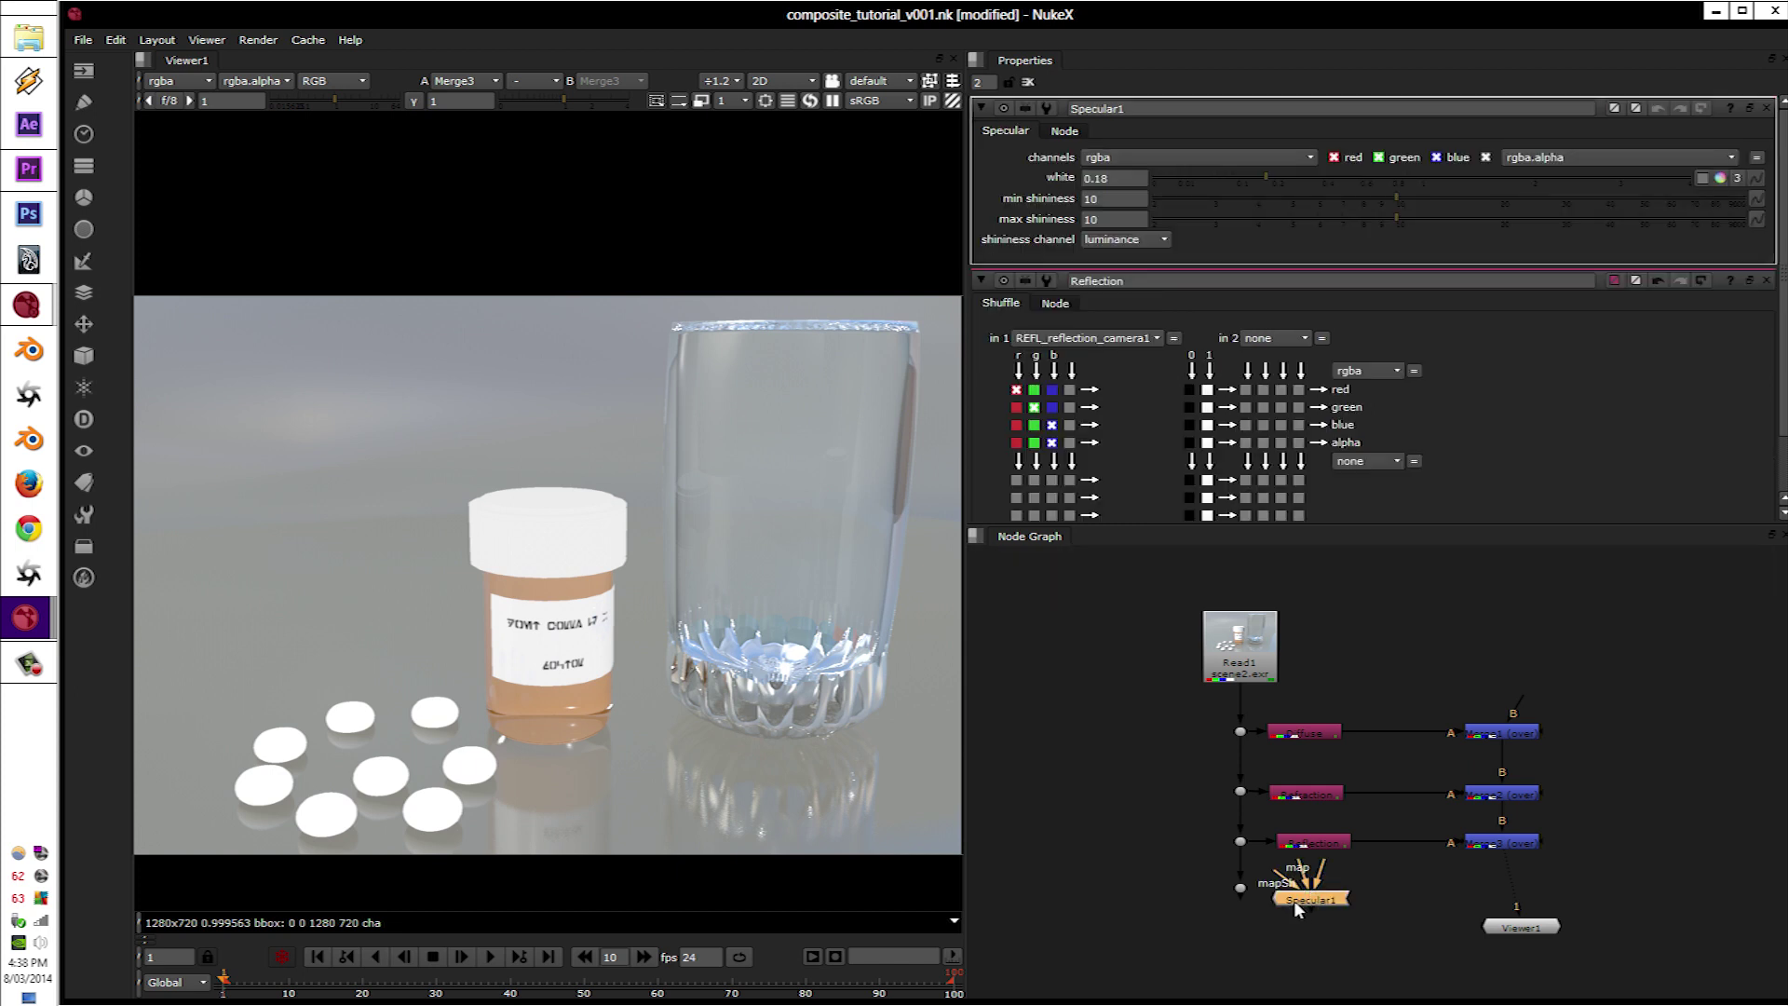
pyautogui.press('Delete')
# Step: Add a Shuffle node beneath the Reflection node and connect its input to the lowest Dot
pyautogui.press('Tab')
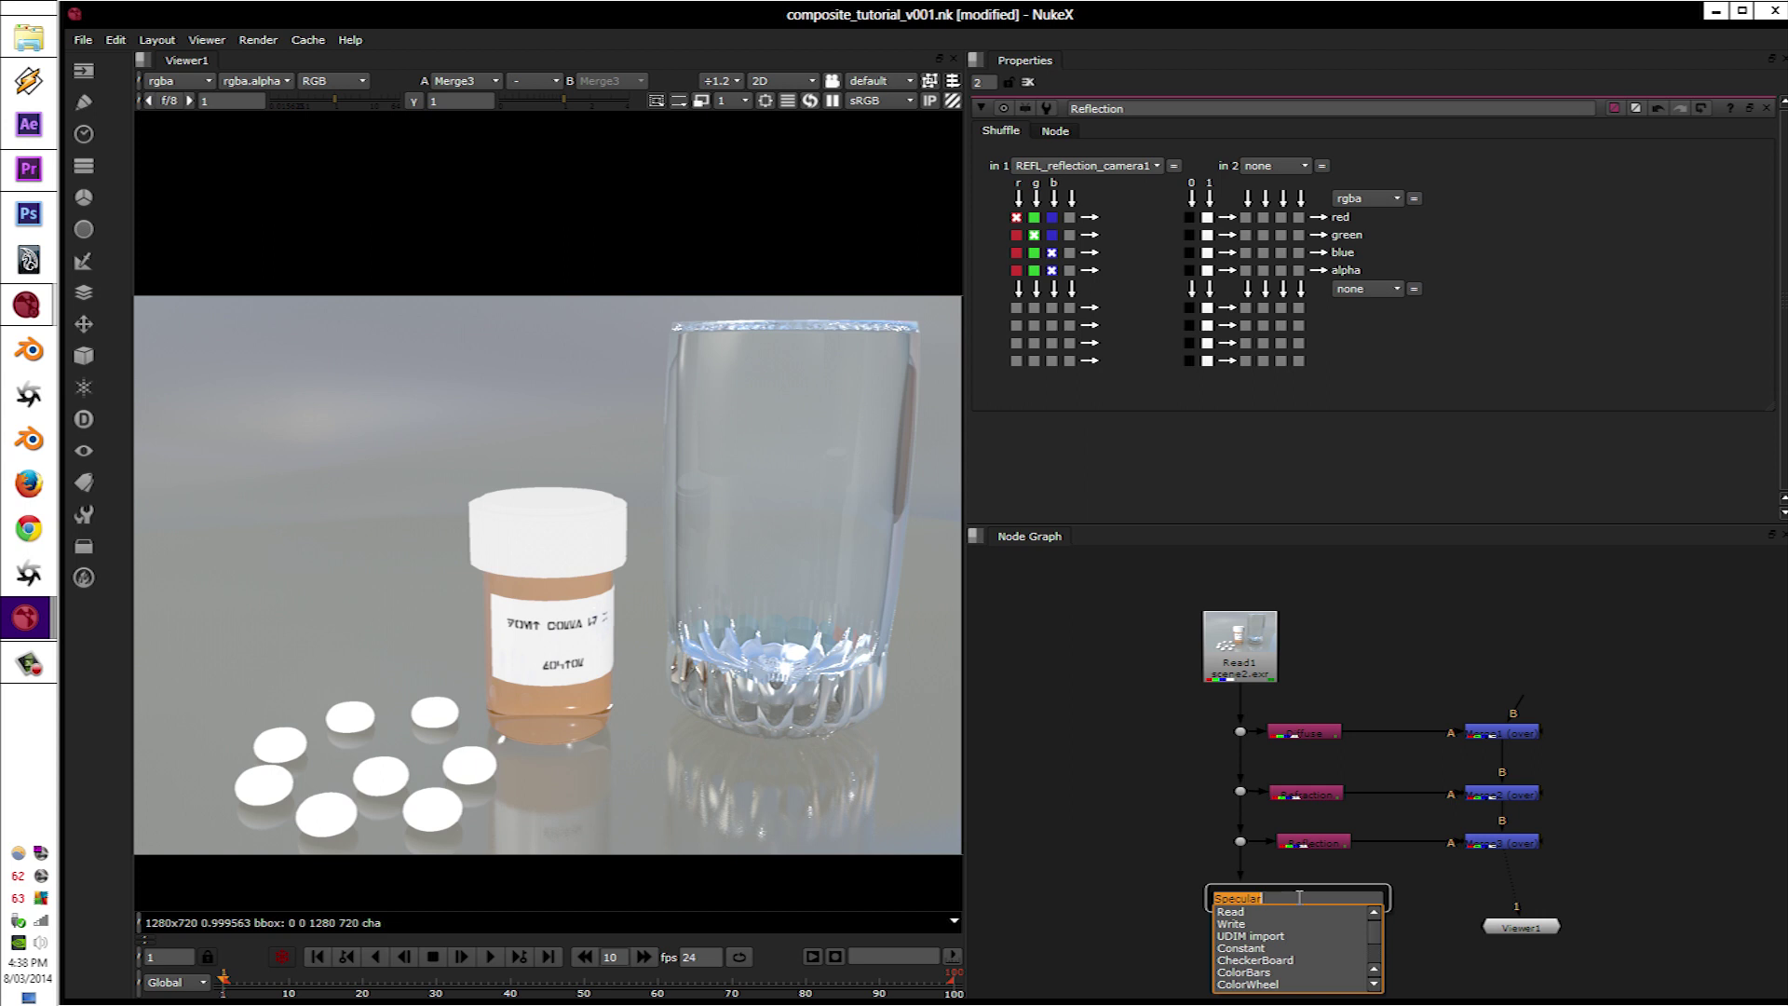
pyautogui.write('shuffl')
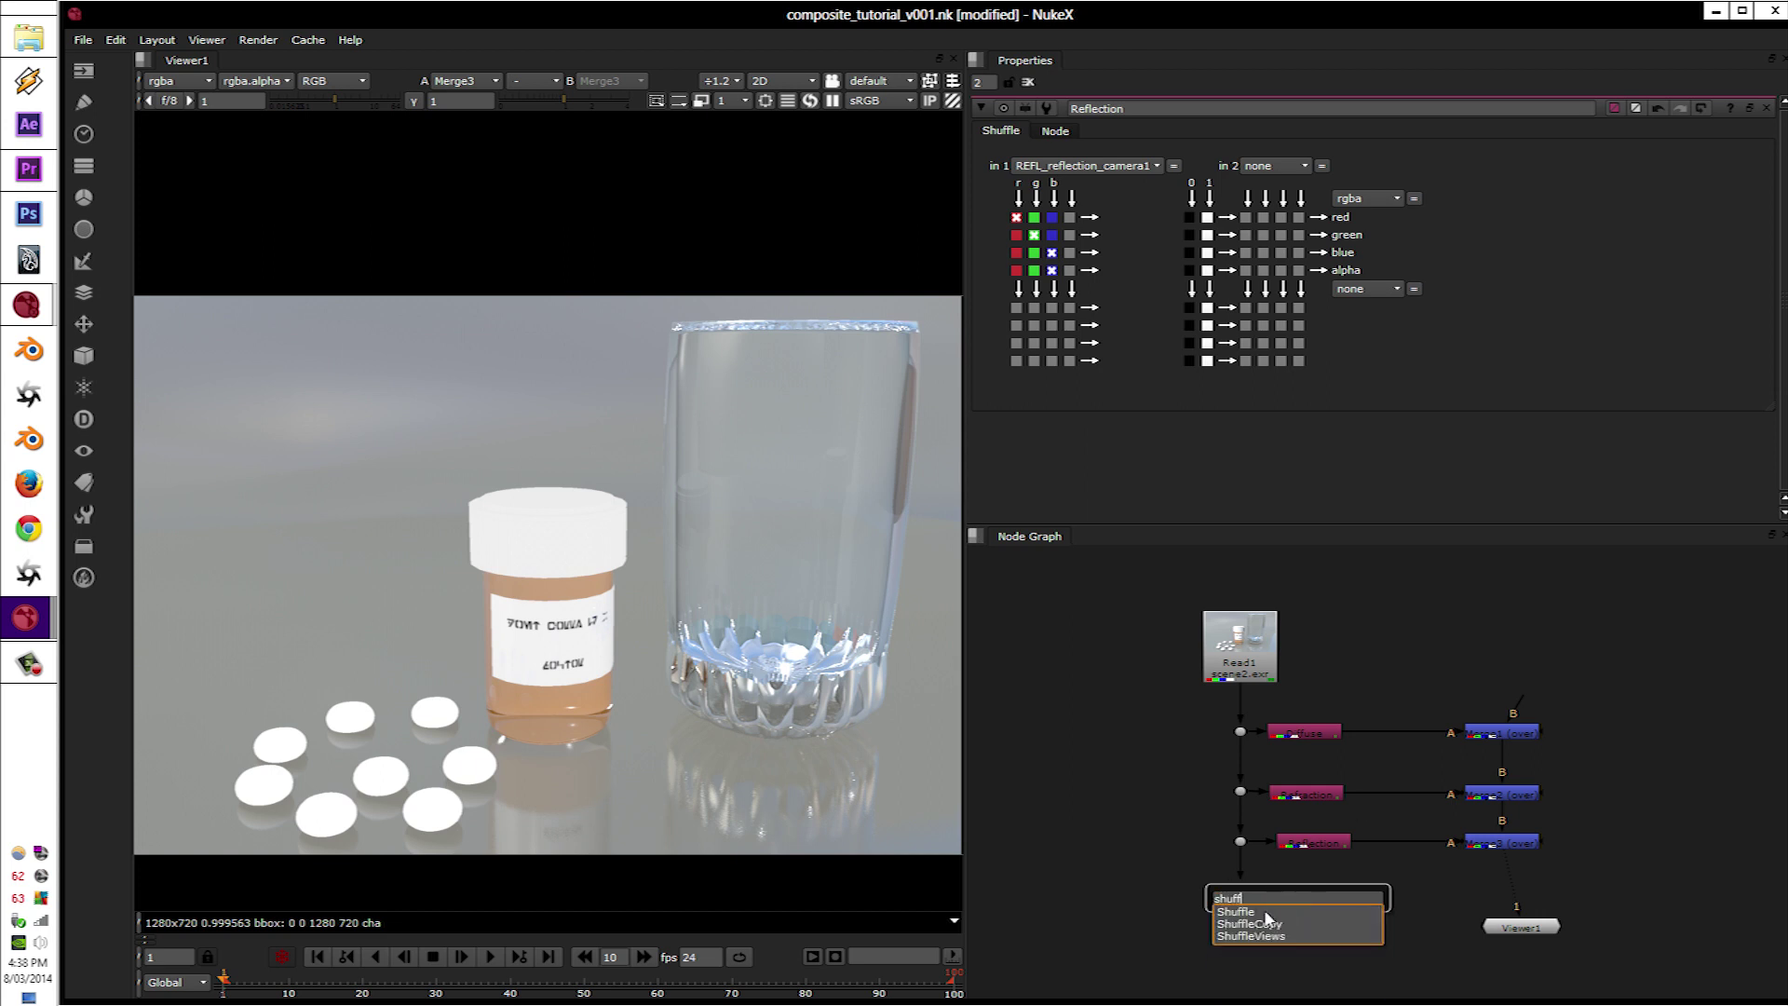
pyautogui.click(1263, 914)
pyautogui.moveTo(1294, 903); pyautogui.dragTo(1241, 889)
pyautogui.doubleClick(1126, 108)
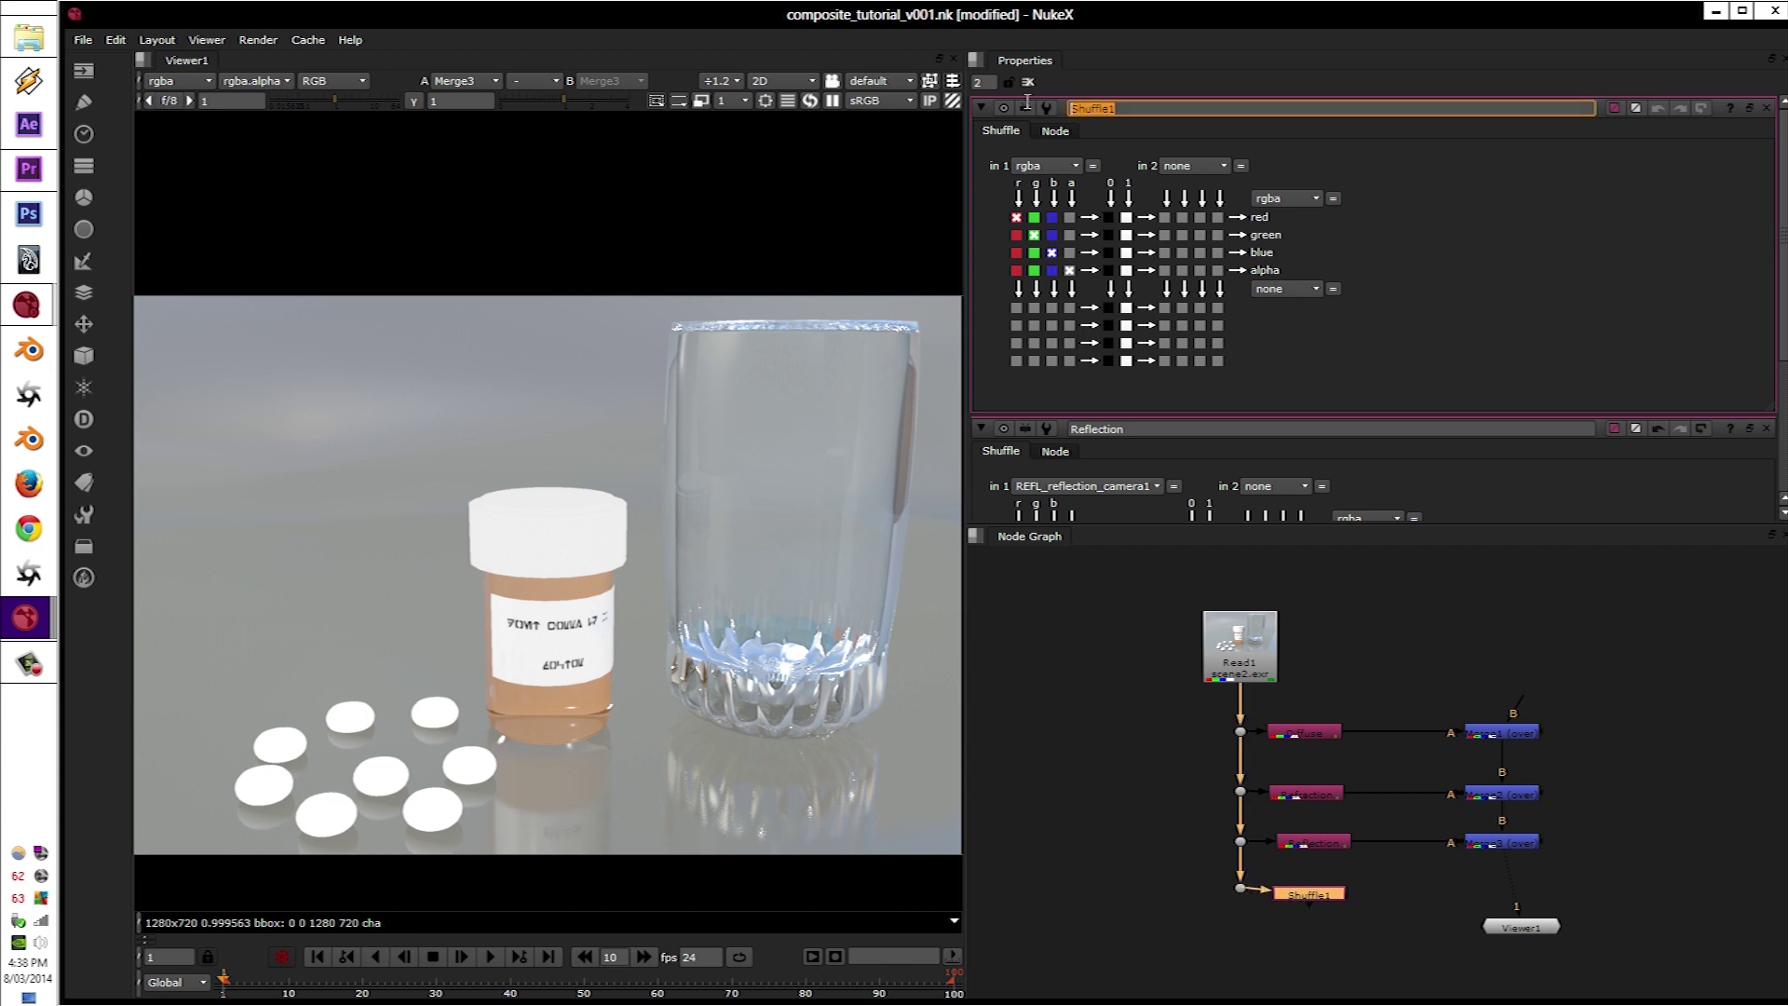
pyautogui.write('Specular')
pyautogui.press('Return')
pyautogui.click(1048, 165)
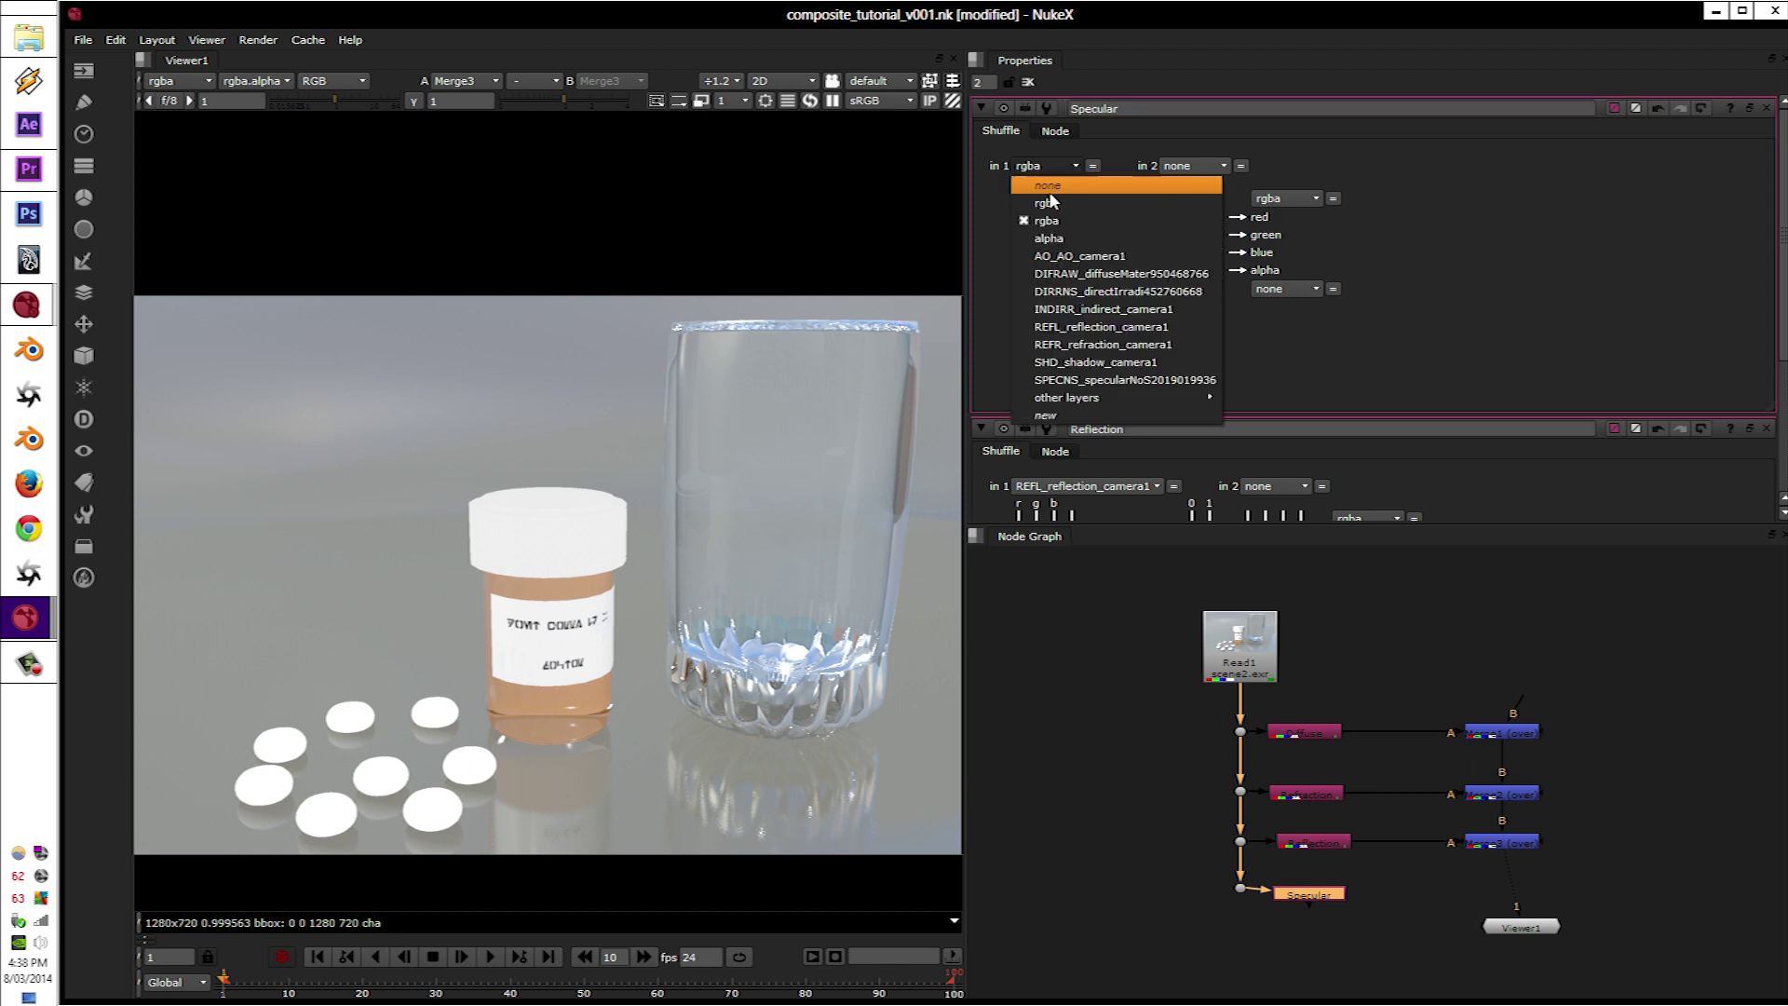
pyautogui.click(1085, 380)
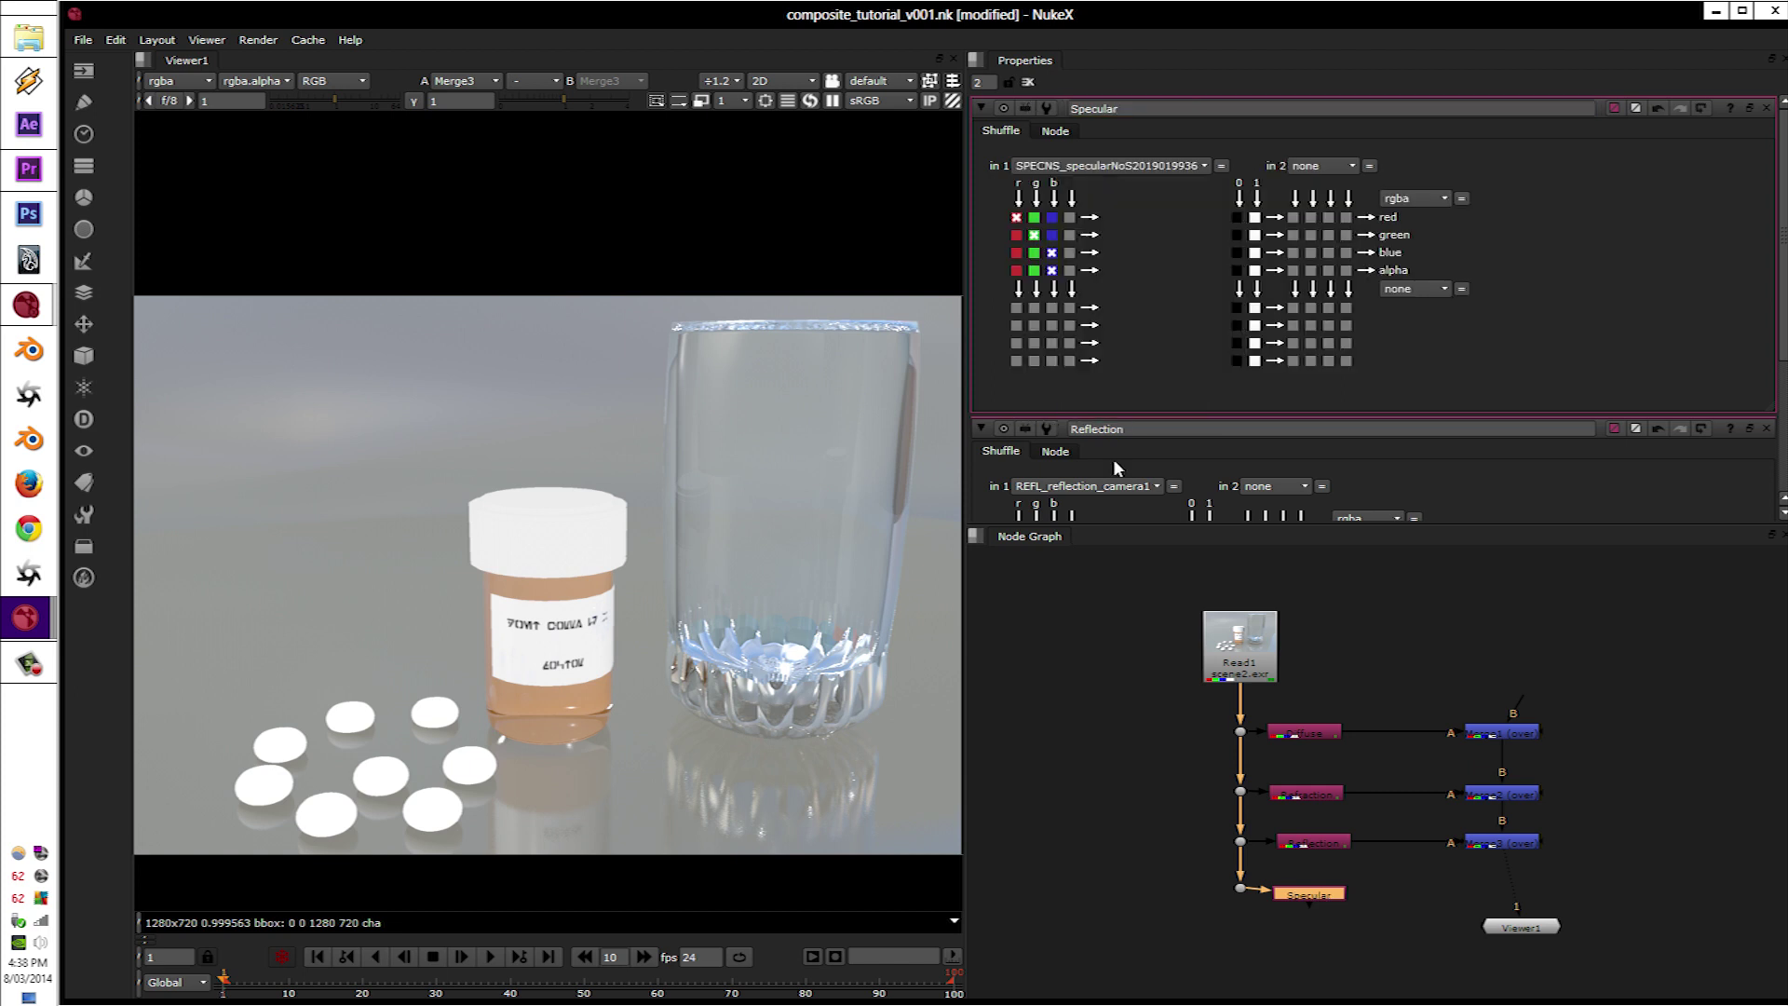
# Step: Combine Specular and Merge3 in a new Merge node and move Viewer1 slightly further down
pyautogui.click(1482, 843)
pyautogui.keyDown('shift'); pyautogui.click(1313, 899); pyautogui.keyUp('shift')
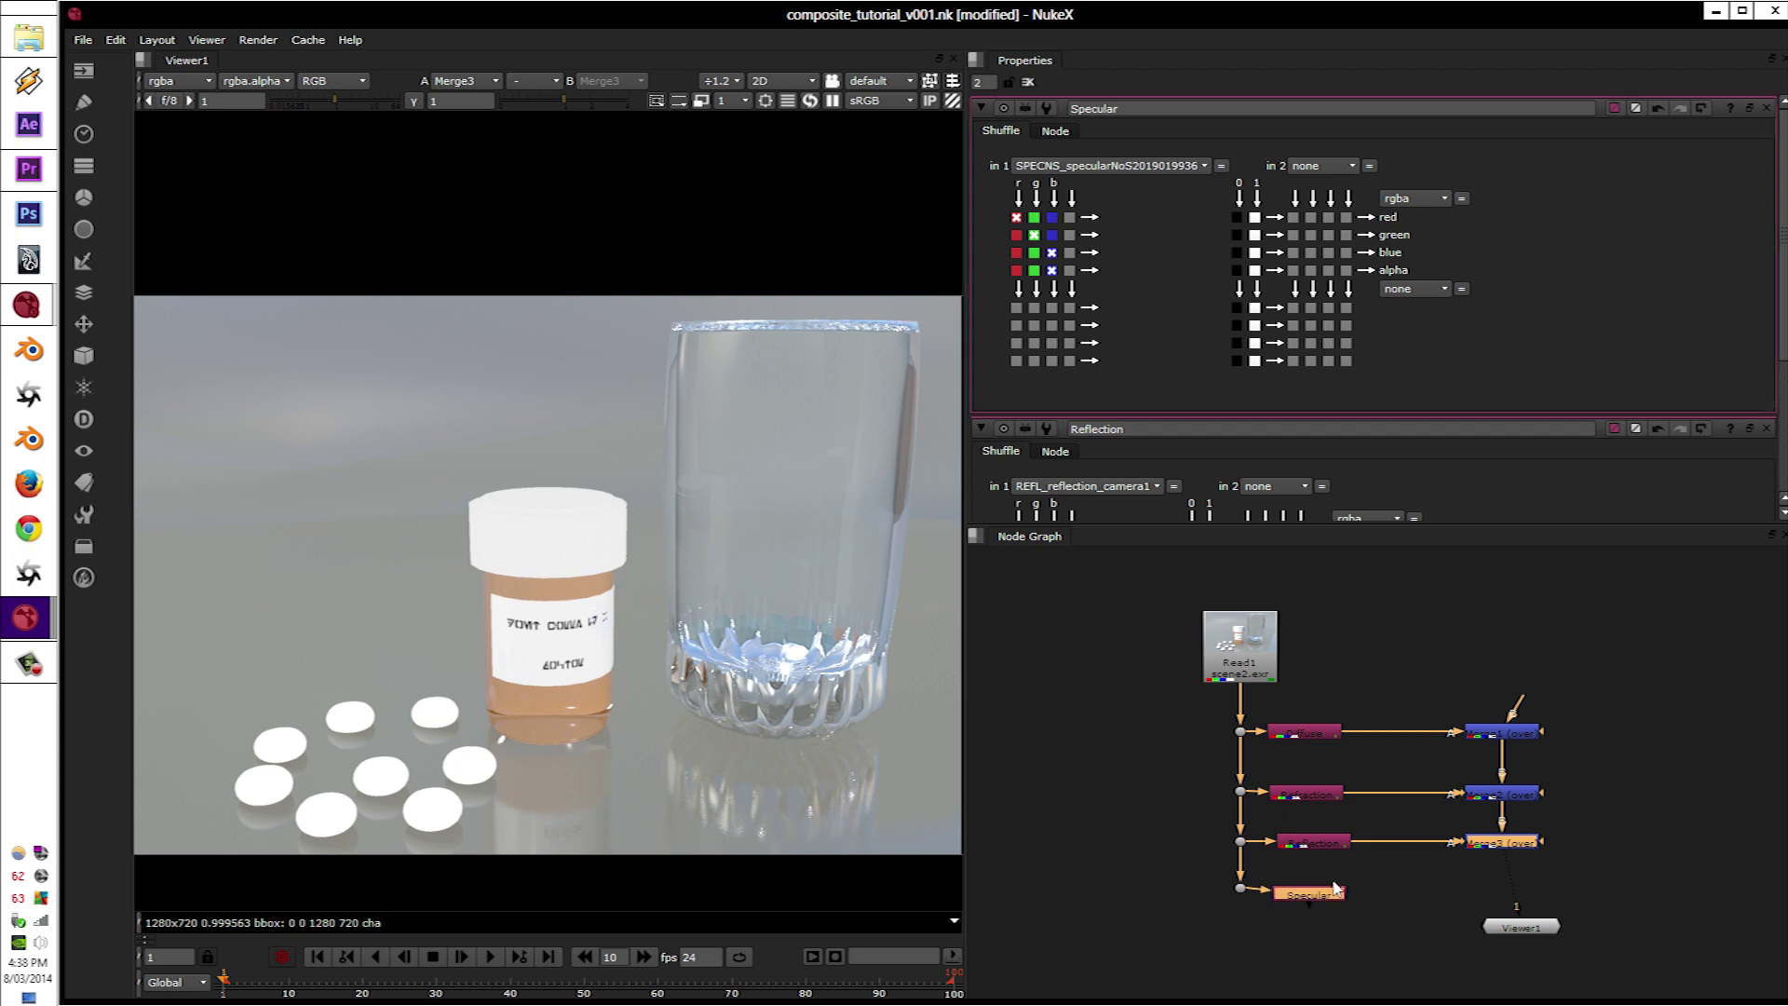
pyautogui.press('m')
pyautogui.moveTo(1513, 928); pyautogui.dragTo(1510, 947)
# Step: Swap the inputs of Merge4 so that Specular feeds A and Merge3 feeds B
pyautogui.scroll(5, 1482, 912)
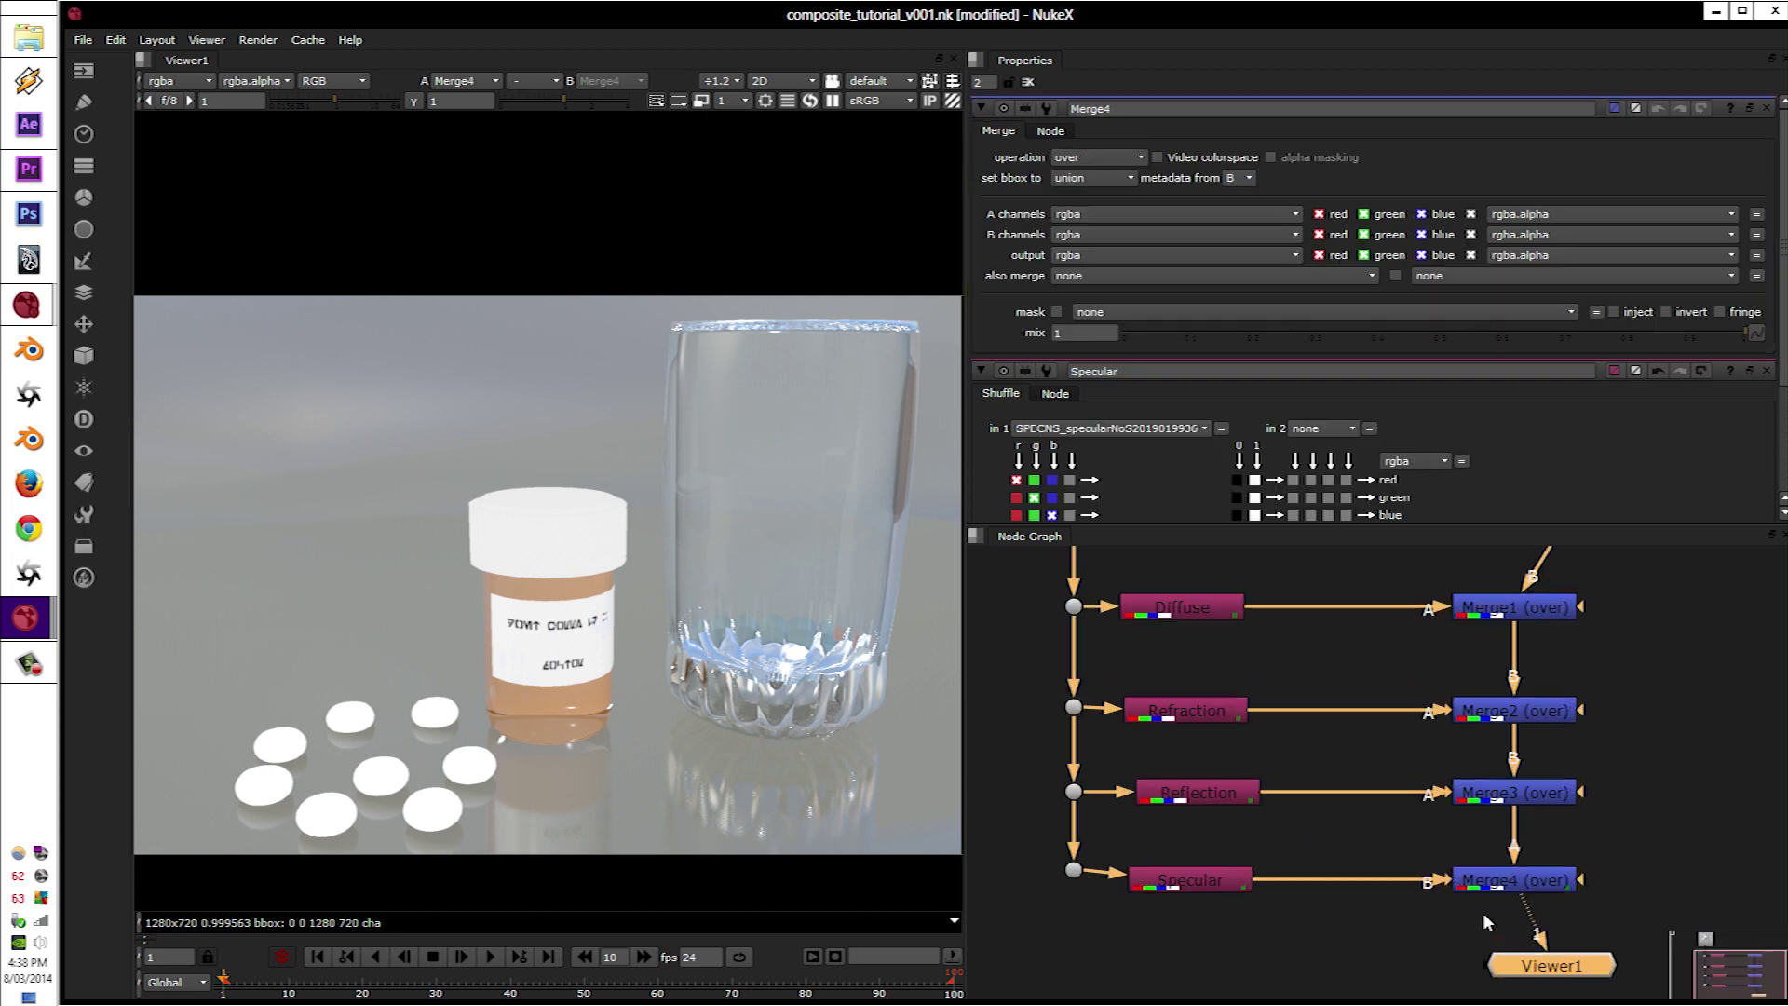
pyautogui.moveTo(1434, 884); pyautogui.dragTo(1153, 859)
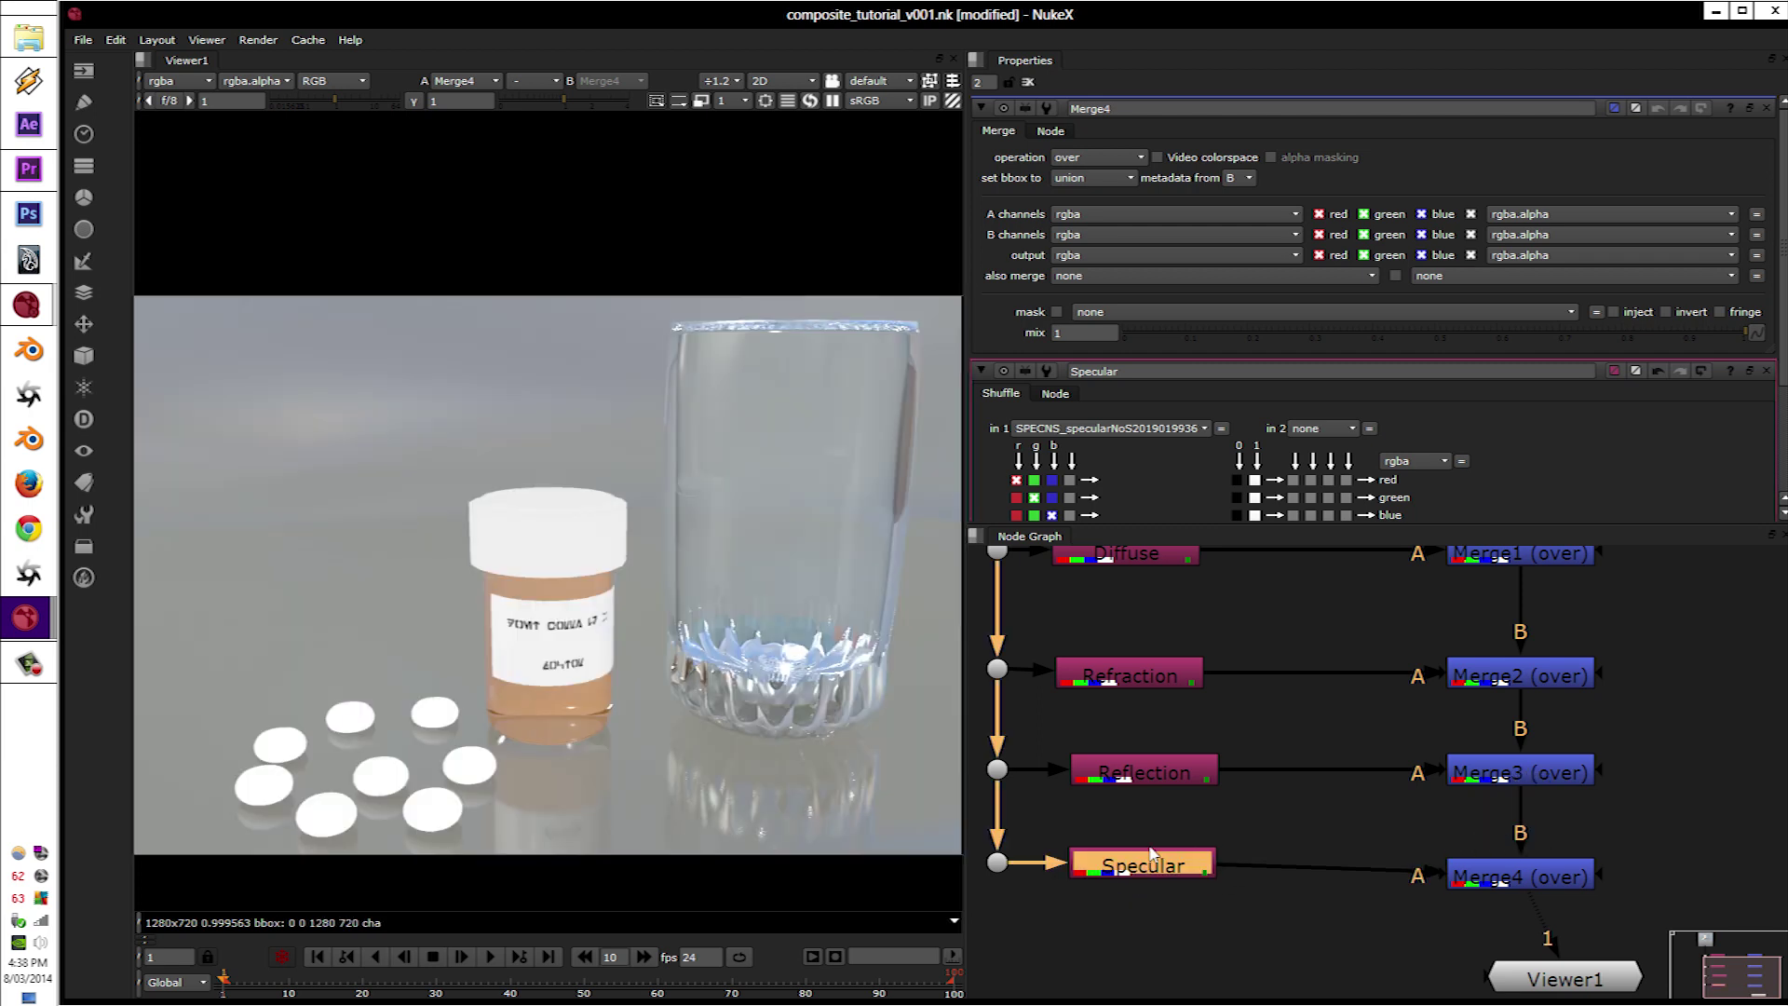
pyautogui.click(1518, 875)
# Step: Review the Shuffle settings of the Diffuse, Refraction, Reflection and Specular nodes
pyautogui.doubleClick(1144, 864)
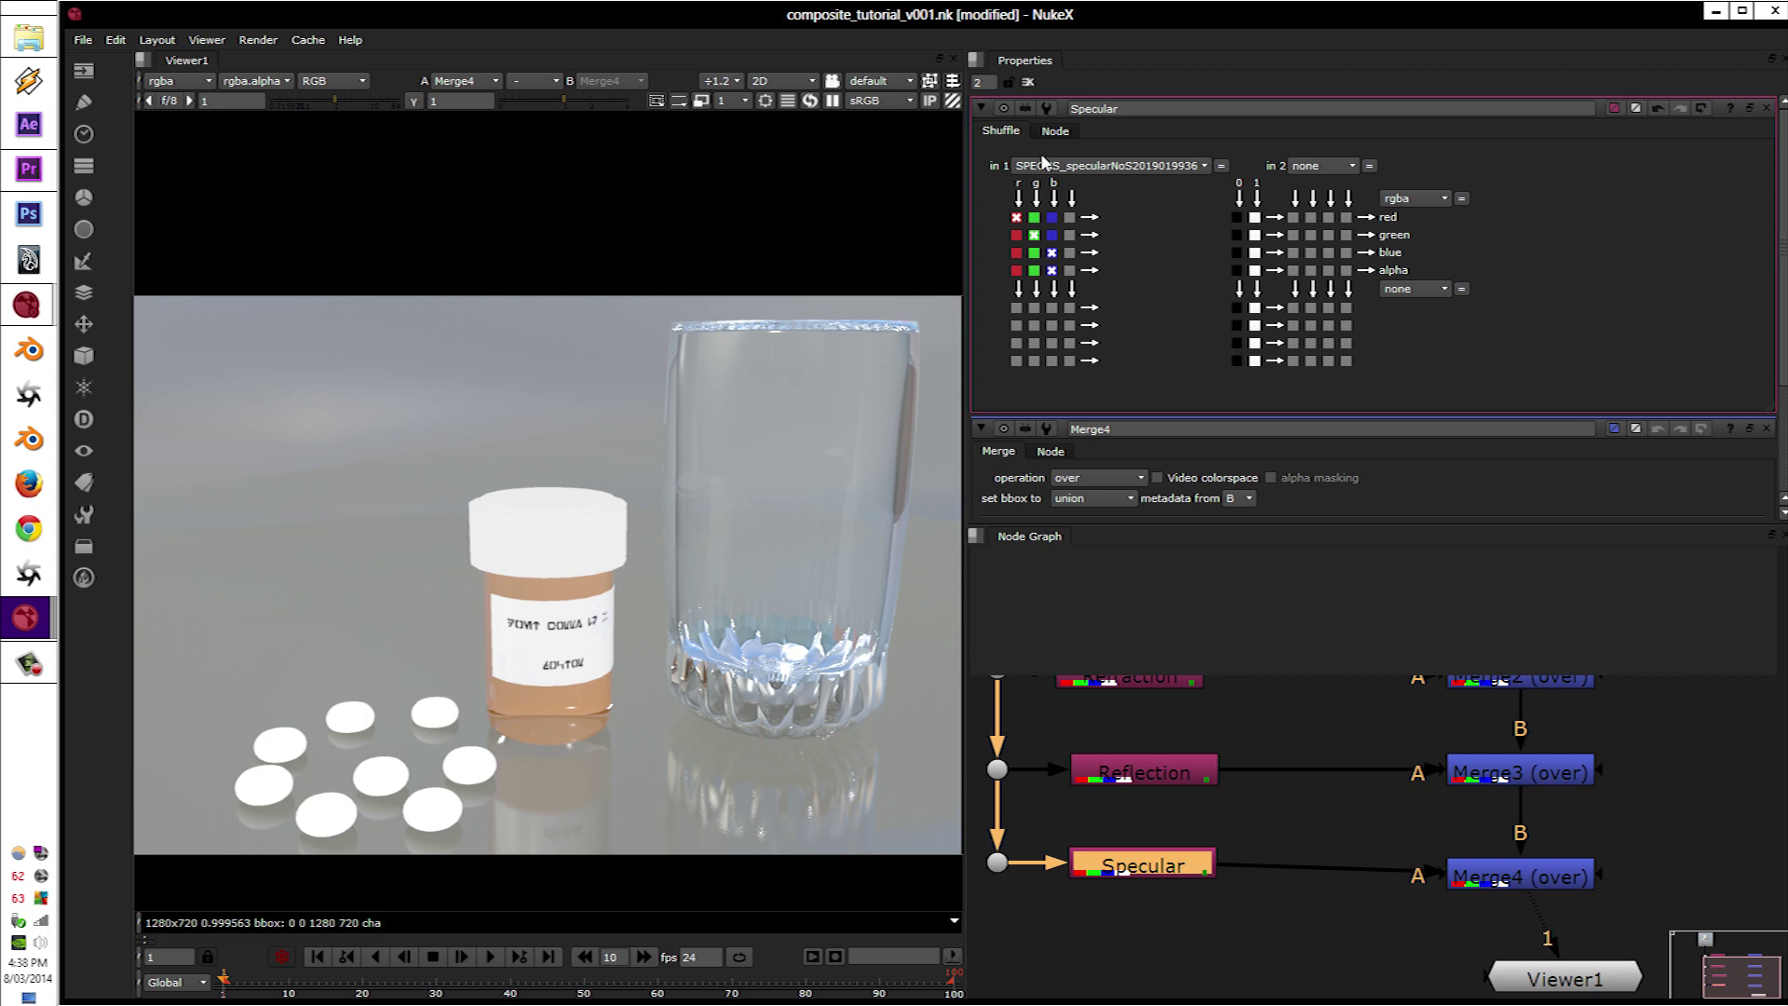
pyautogui.scroll(-5, 1283, 797)
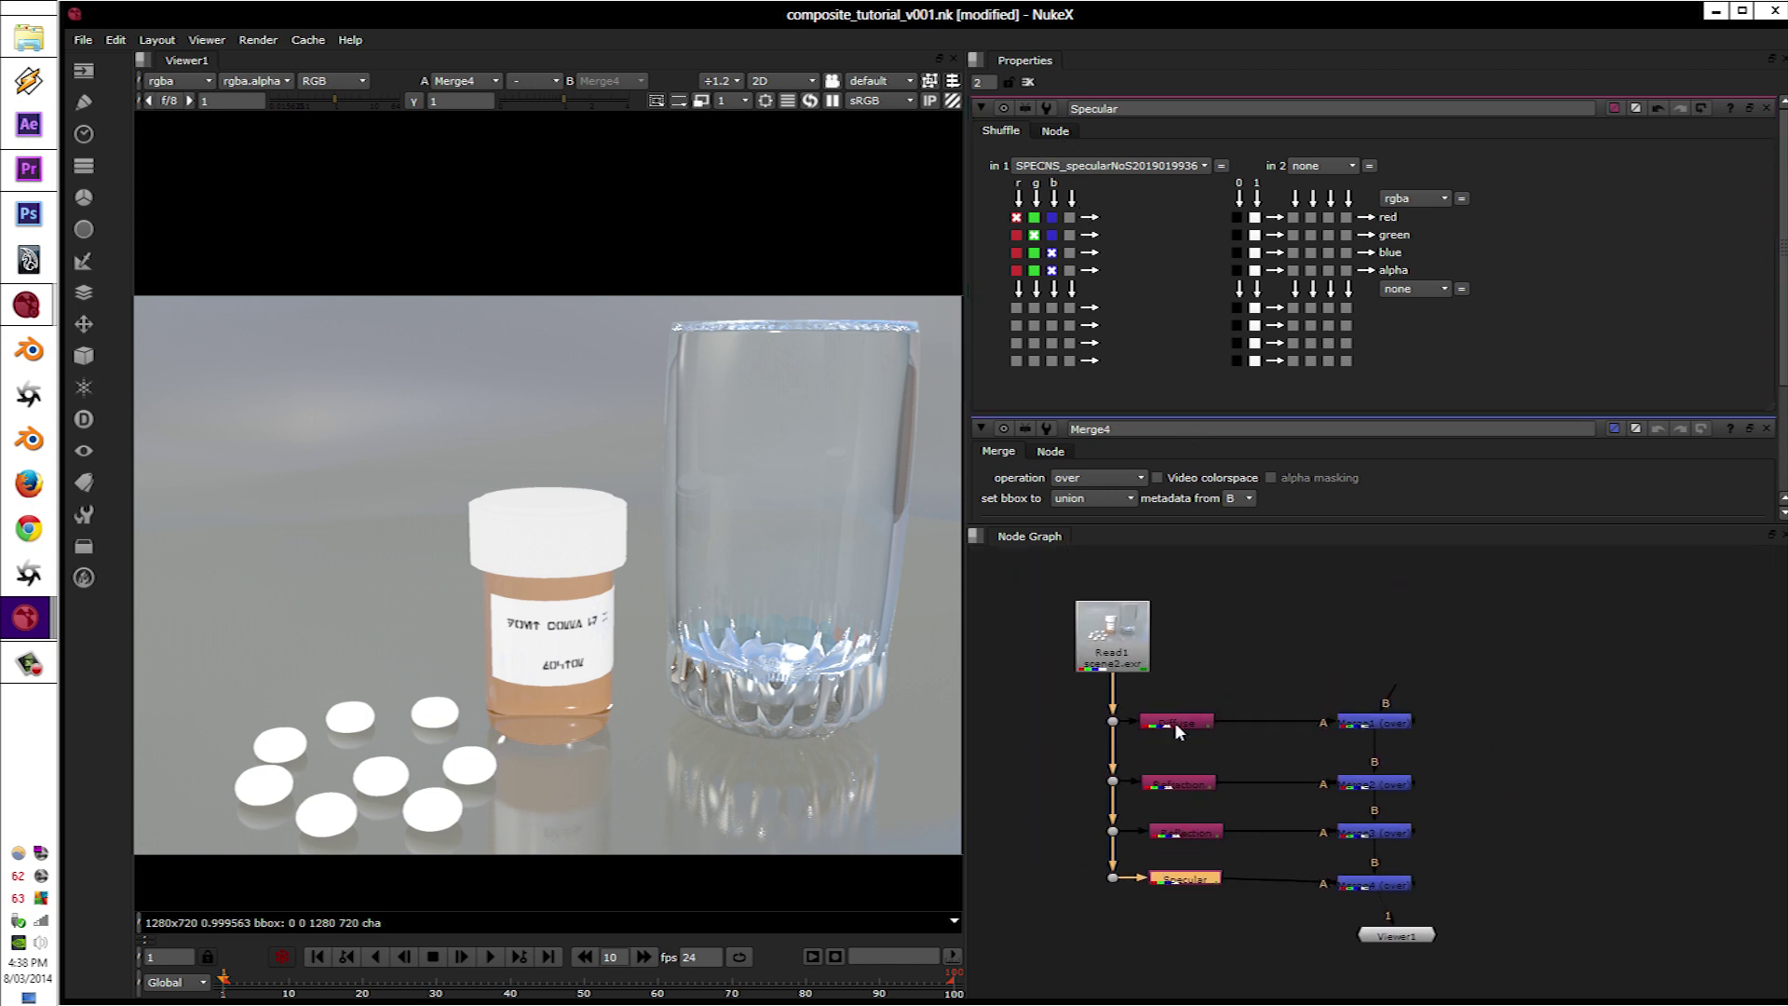
pyautogui.doubleClick(1175, 723)
pyautogui.doubleClick(1187, 783)
pyautogui.doubleClick(1192, 832)
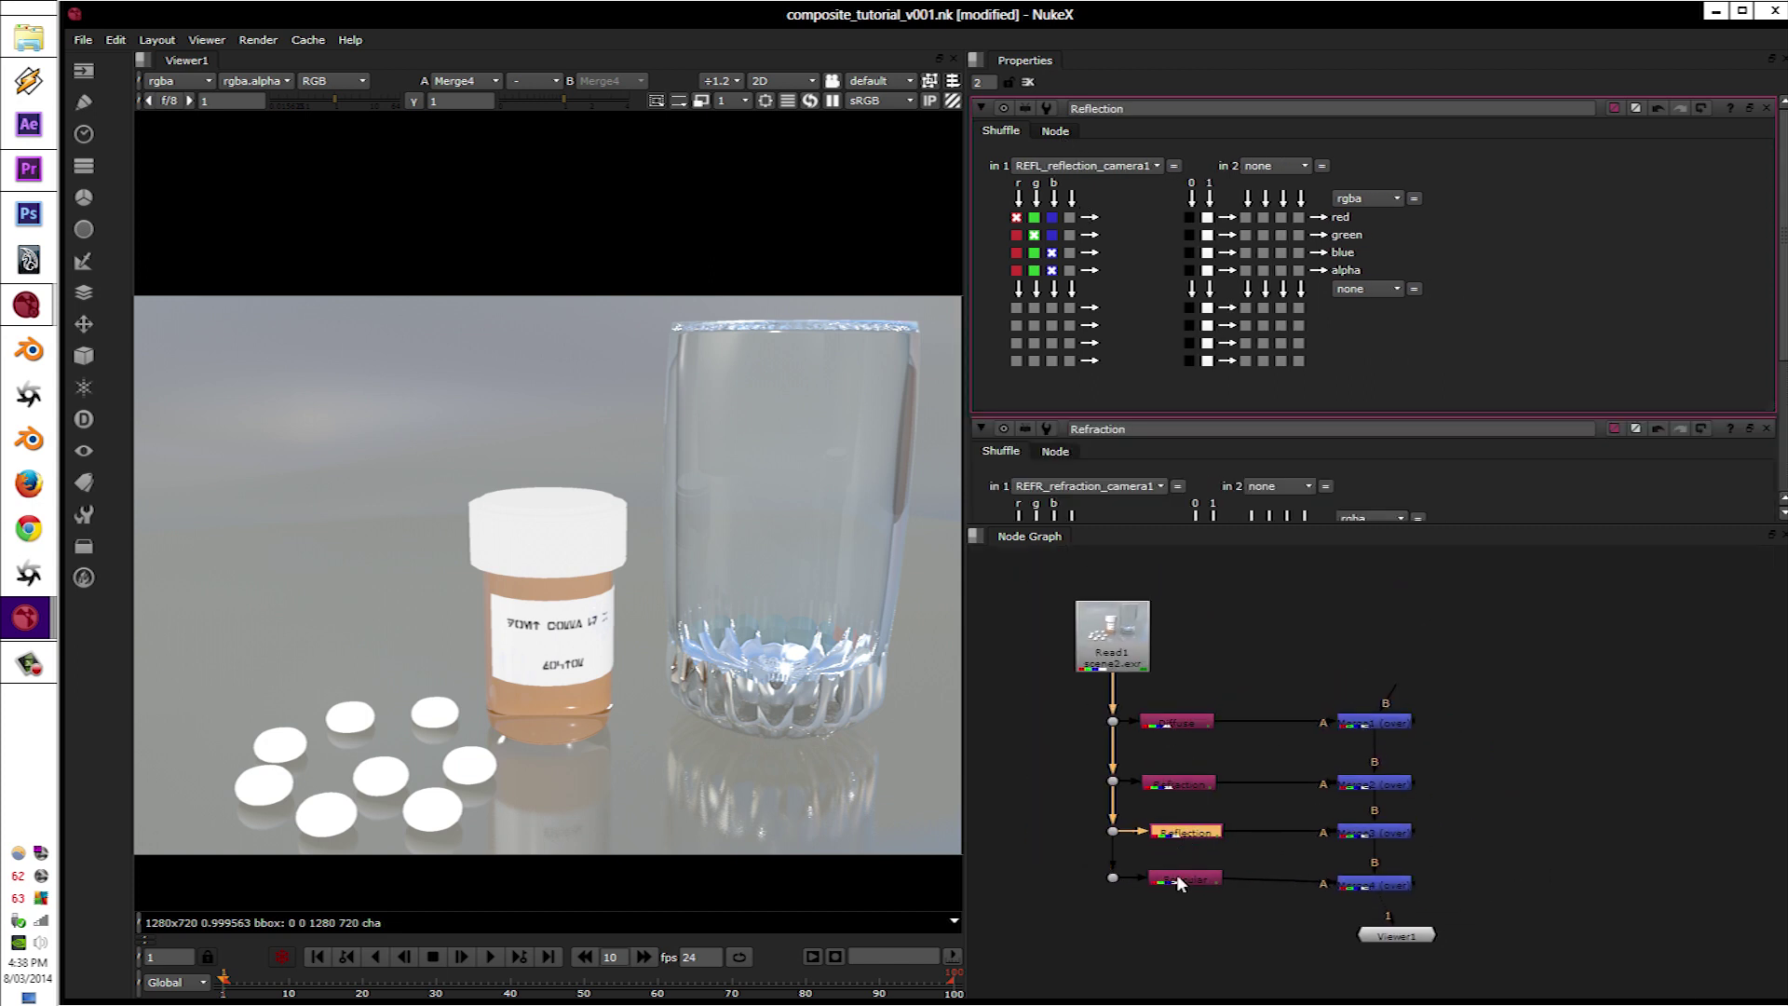
pyautogui.doubleClick(1181, 880)
# Step: Step through the outputs of Merge1, Merge2, Merge3 and Merge4 in the viewer
pyautogui.click(1375, 723)
pyautogui.press('1')
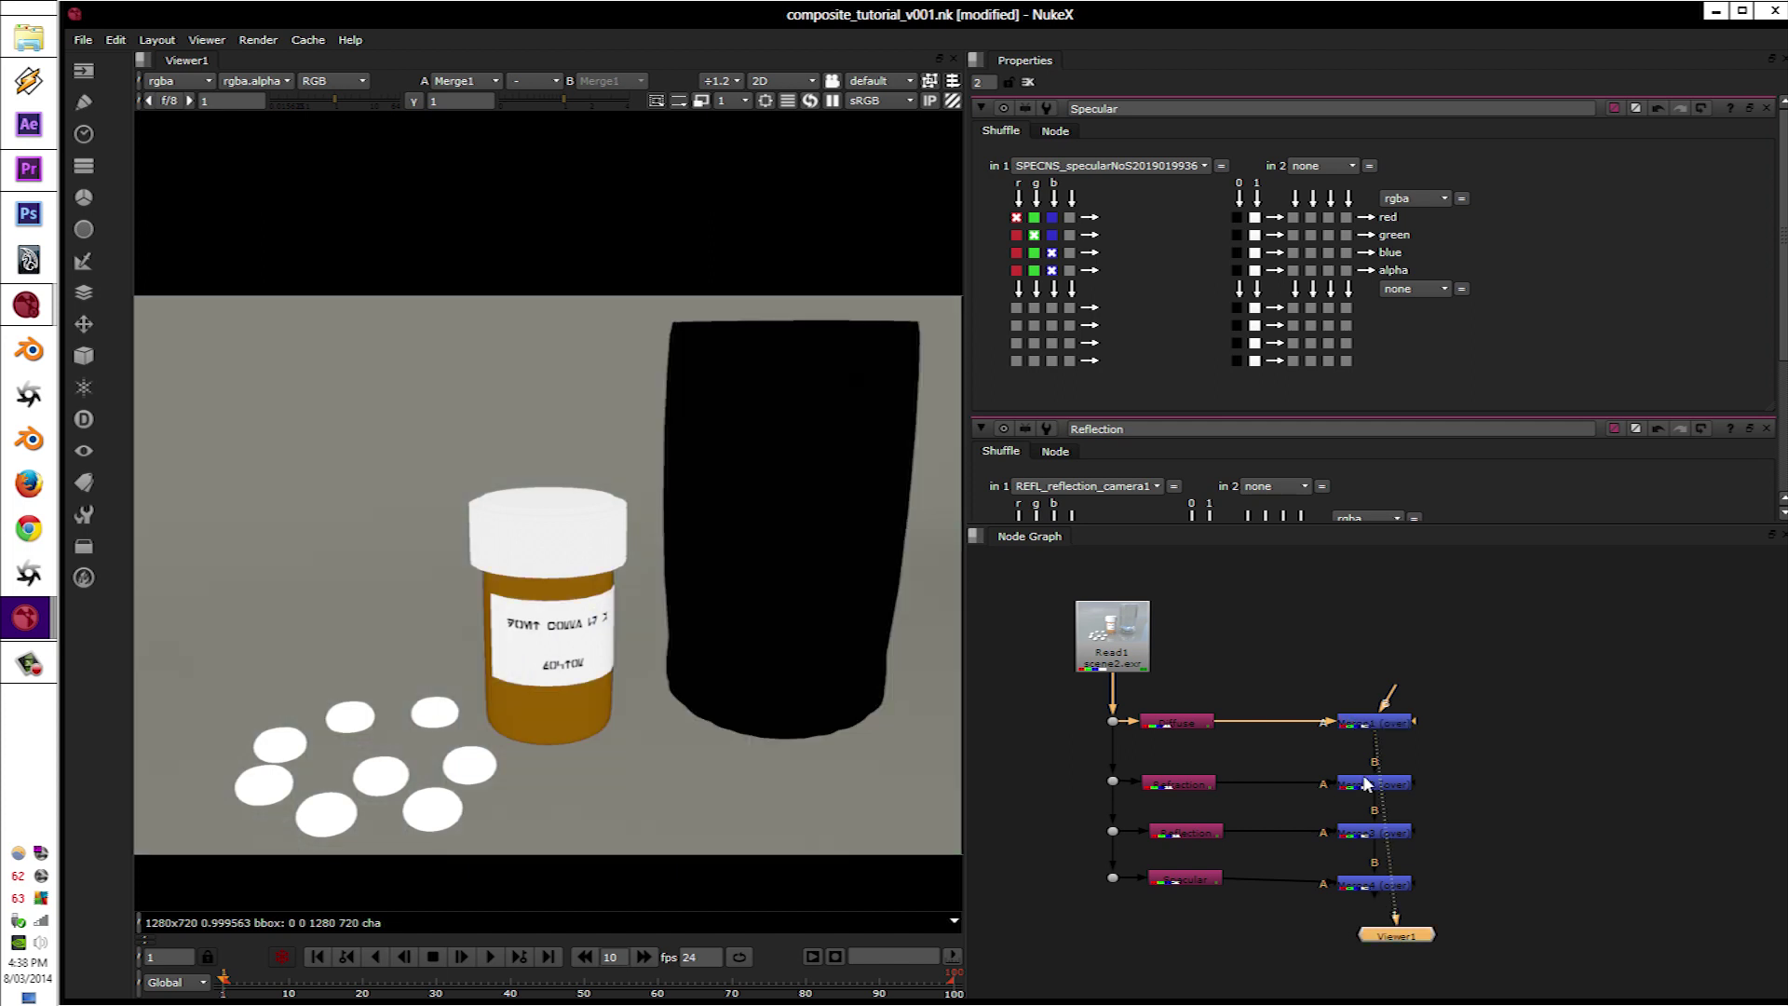
pyautogui.click(1364, 784)
pyautogui.press('1')
pyautogui.click(1358, 831)
pyautogui.press('1')
pyautogui.click(1355, 883)
pyautogui.press('1')
# Step: Add a fifth Dot under the Specular branch's Dot, connect a copy of the Specular node to it, and move Viewer1 down
pyautogui.moveTo(1157, 936); pyautogui.dragTo(1145, 853, button='middle')
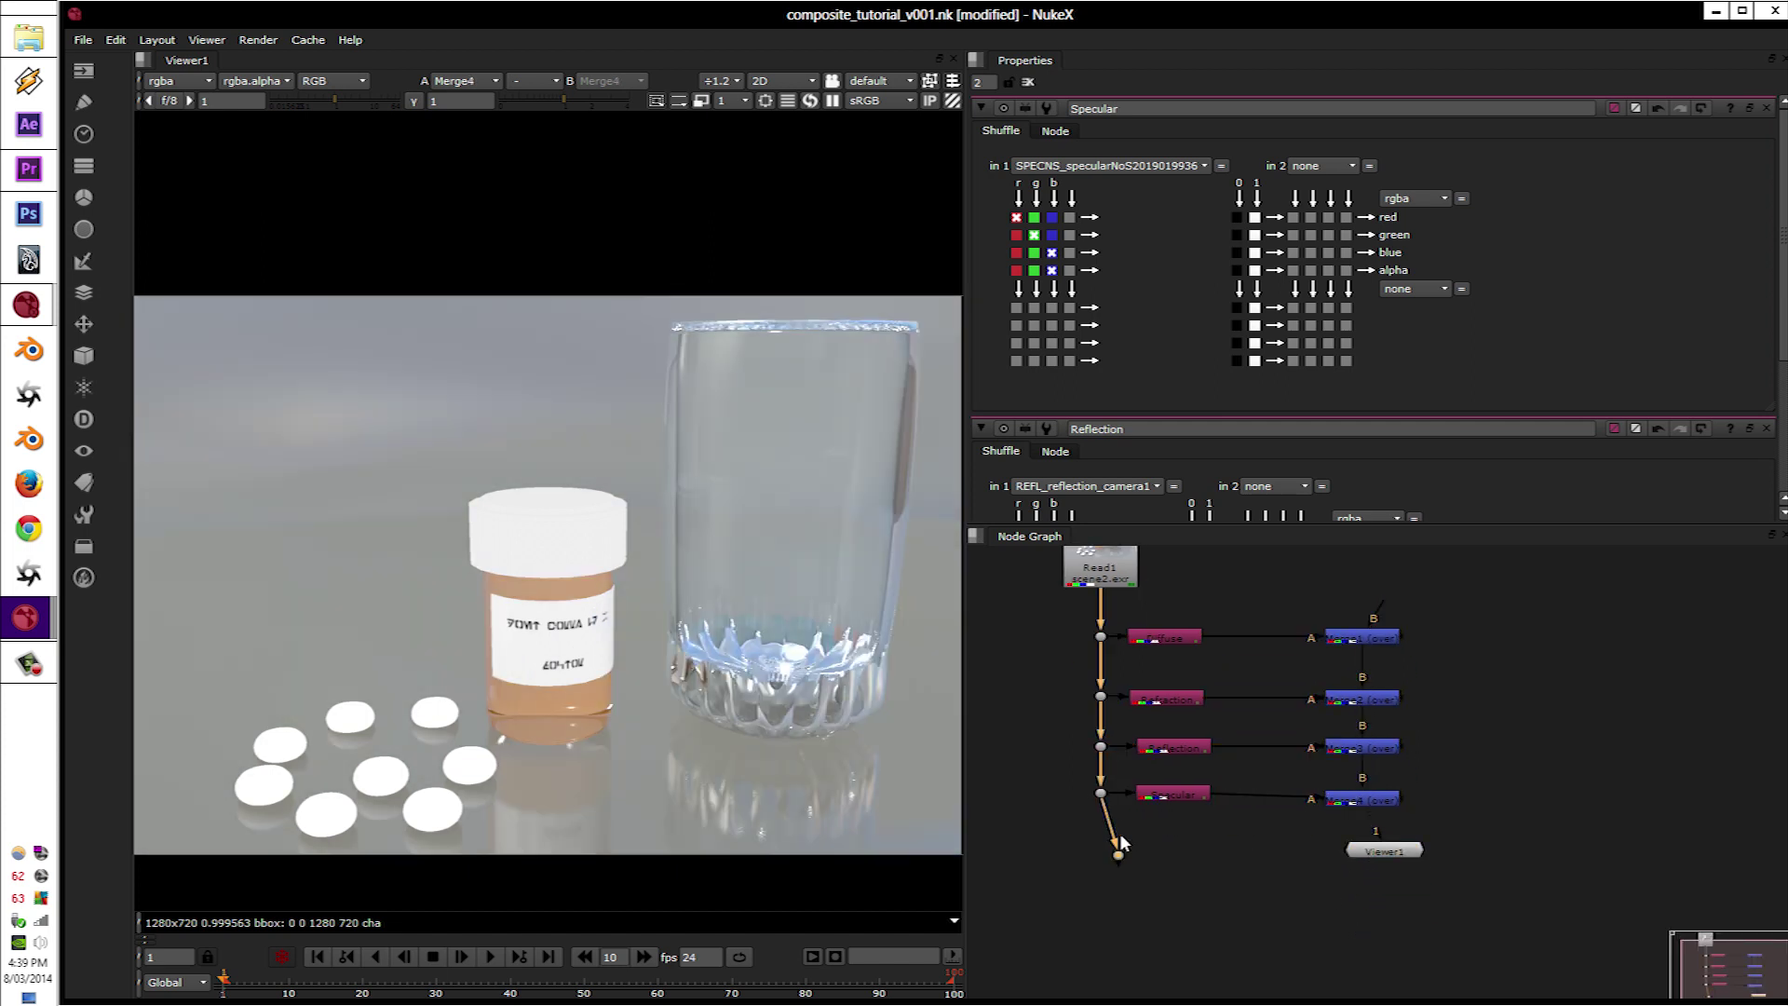
pyautogui.click(1159, 793)
pyautogui.hotkey('ctrl', 'c')
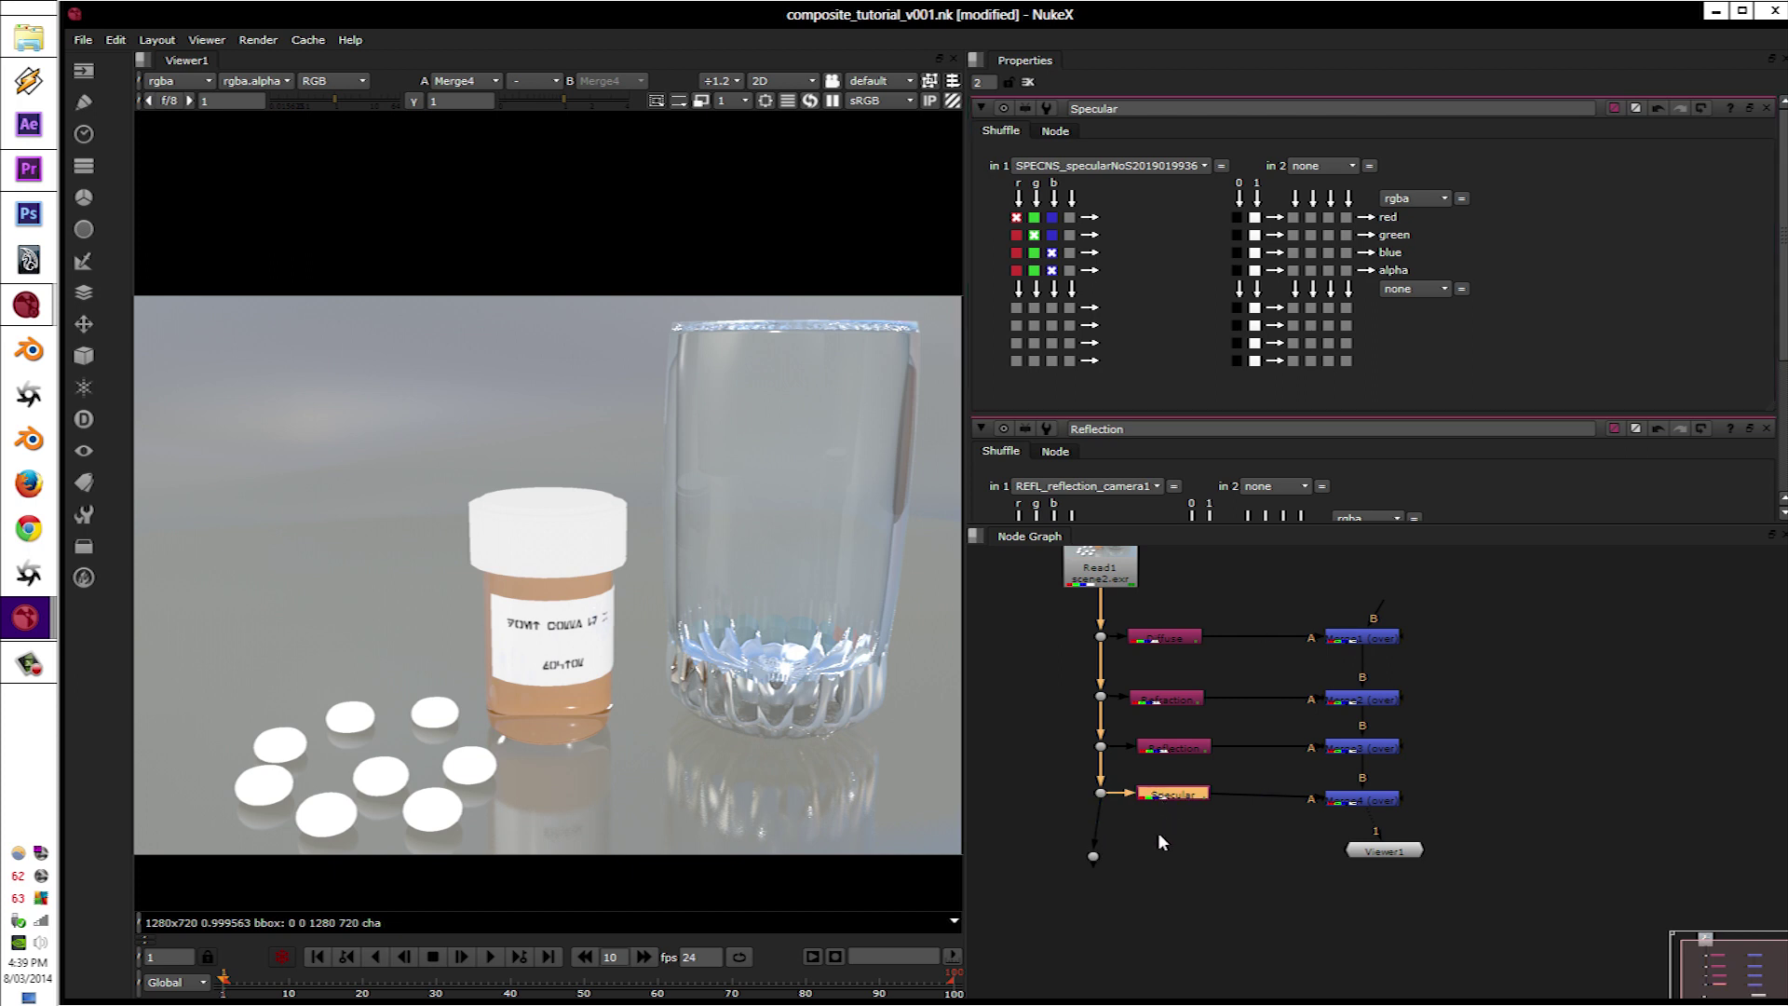
pyautogui.hotkey('ctrl', 'v')
pyautogui.moveTo(1141, 832); pyautogui.dragTo(1156, 847)
pyautogui.moveTo(1155, 818); pyautogui.dragTo(1094, 855)
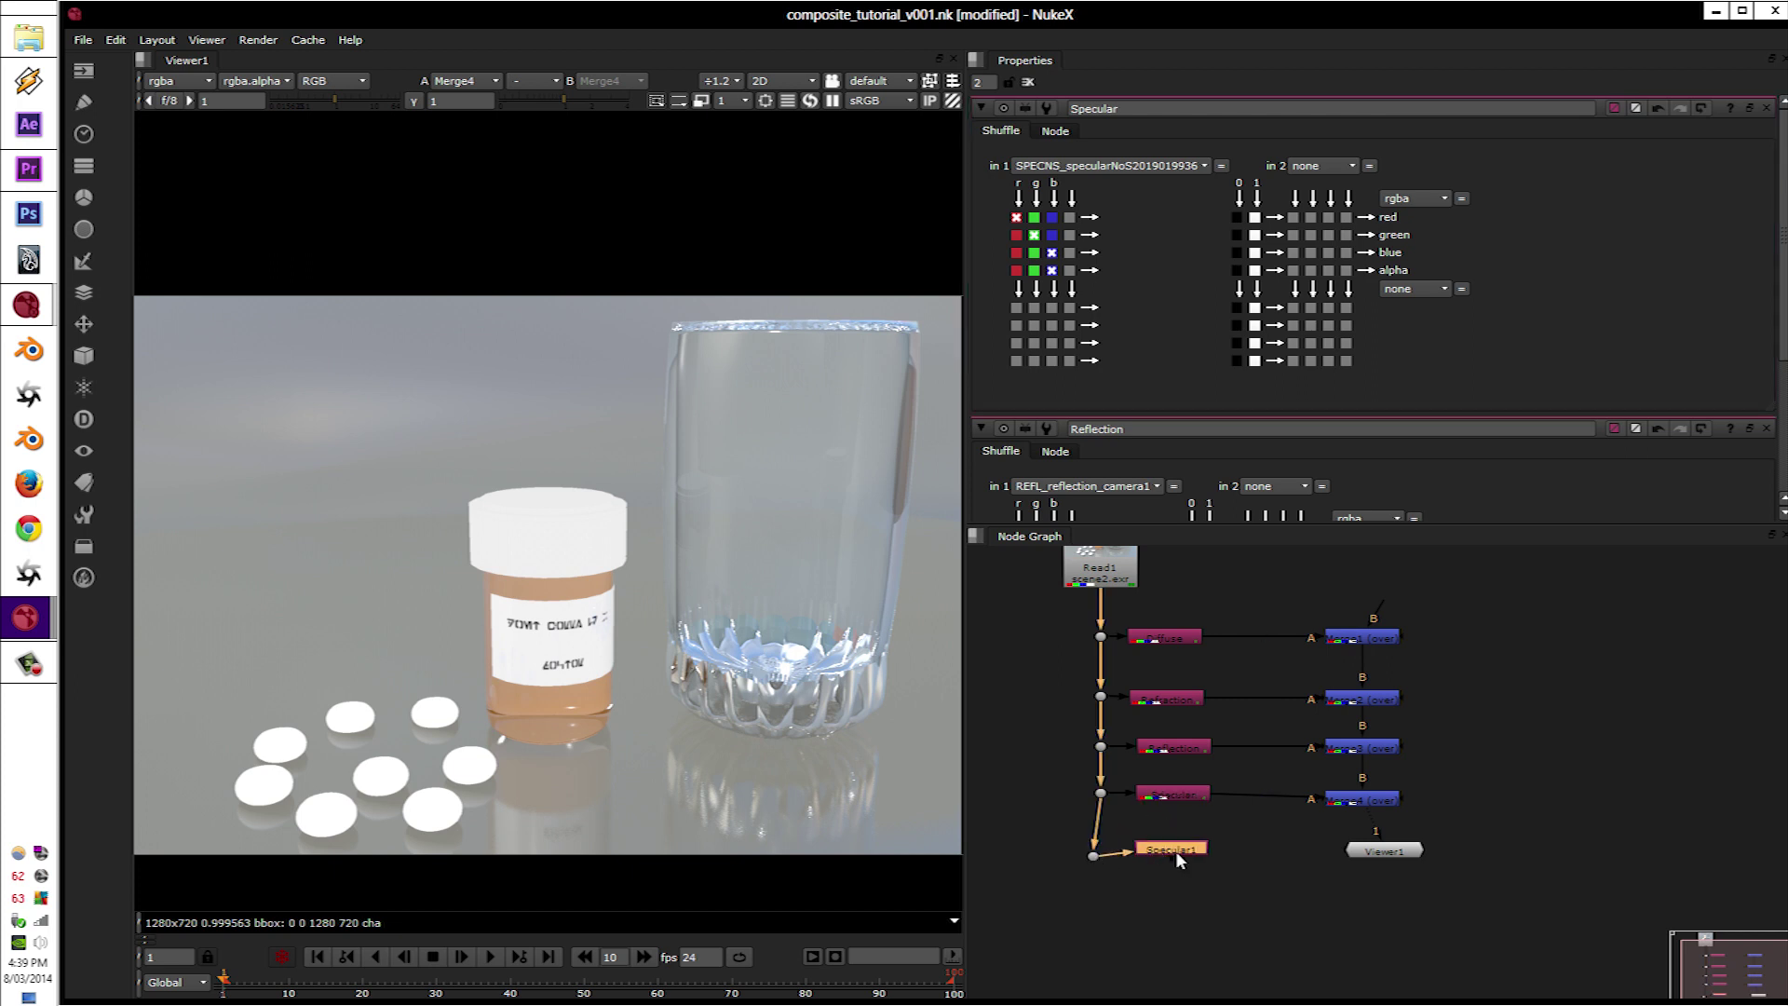
pyautogui.moveTo(1367, 851); pyautogui.dragTo(1366, 905)
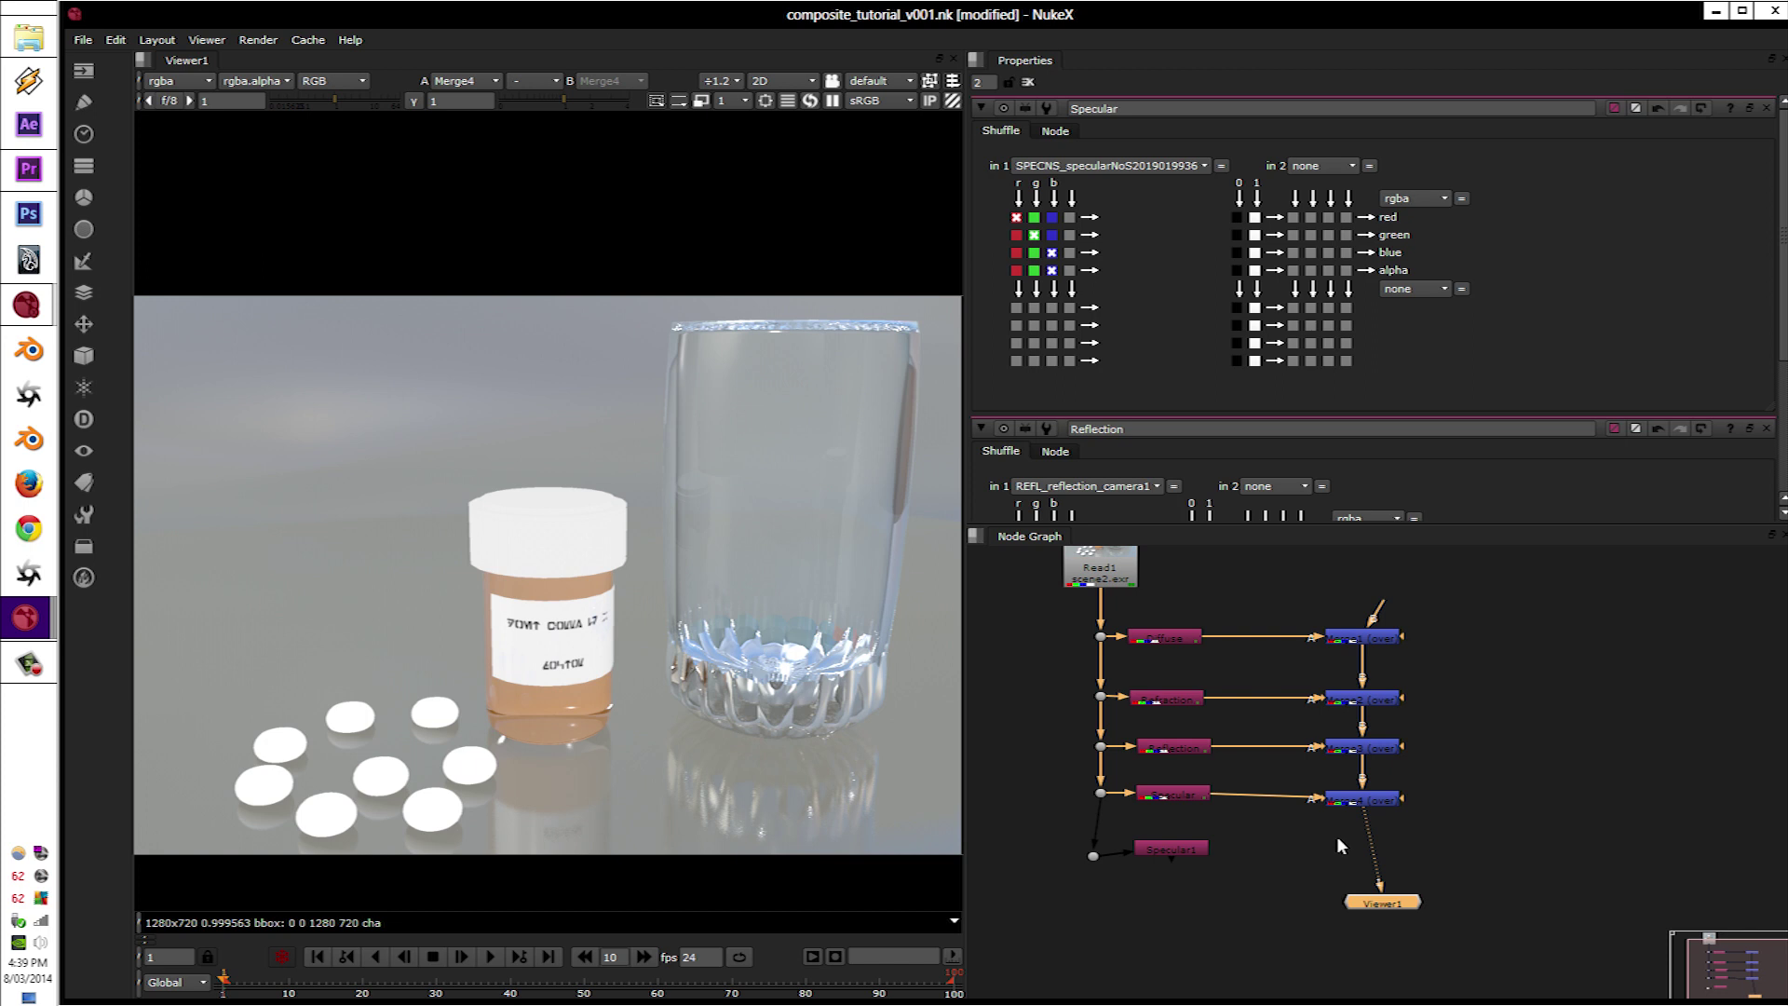
pyautogui.press('m')
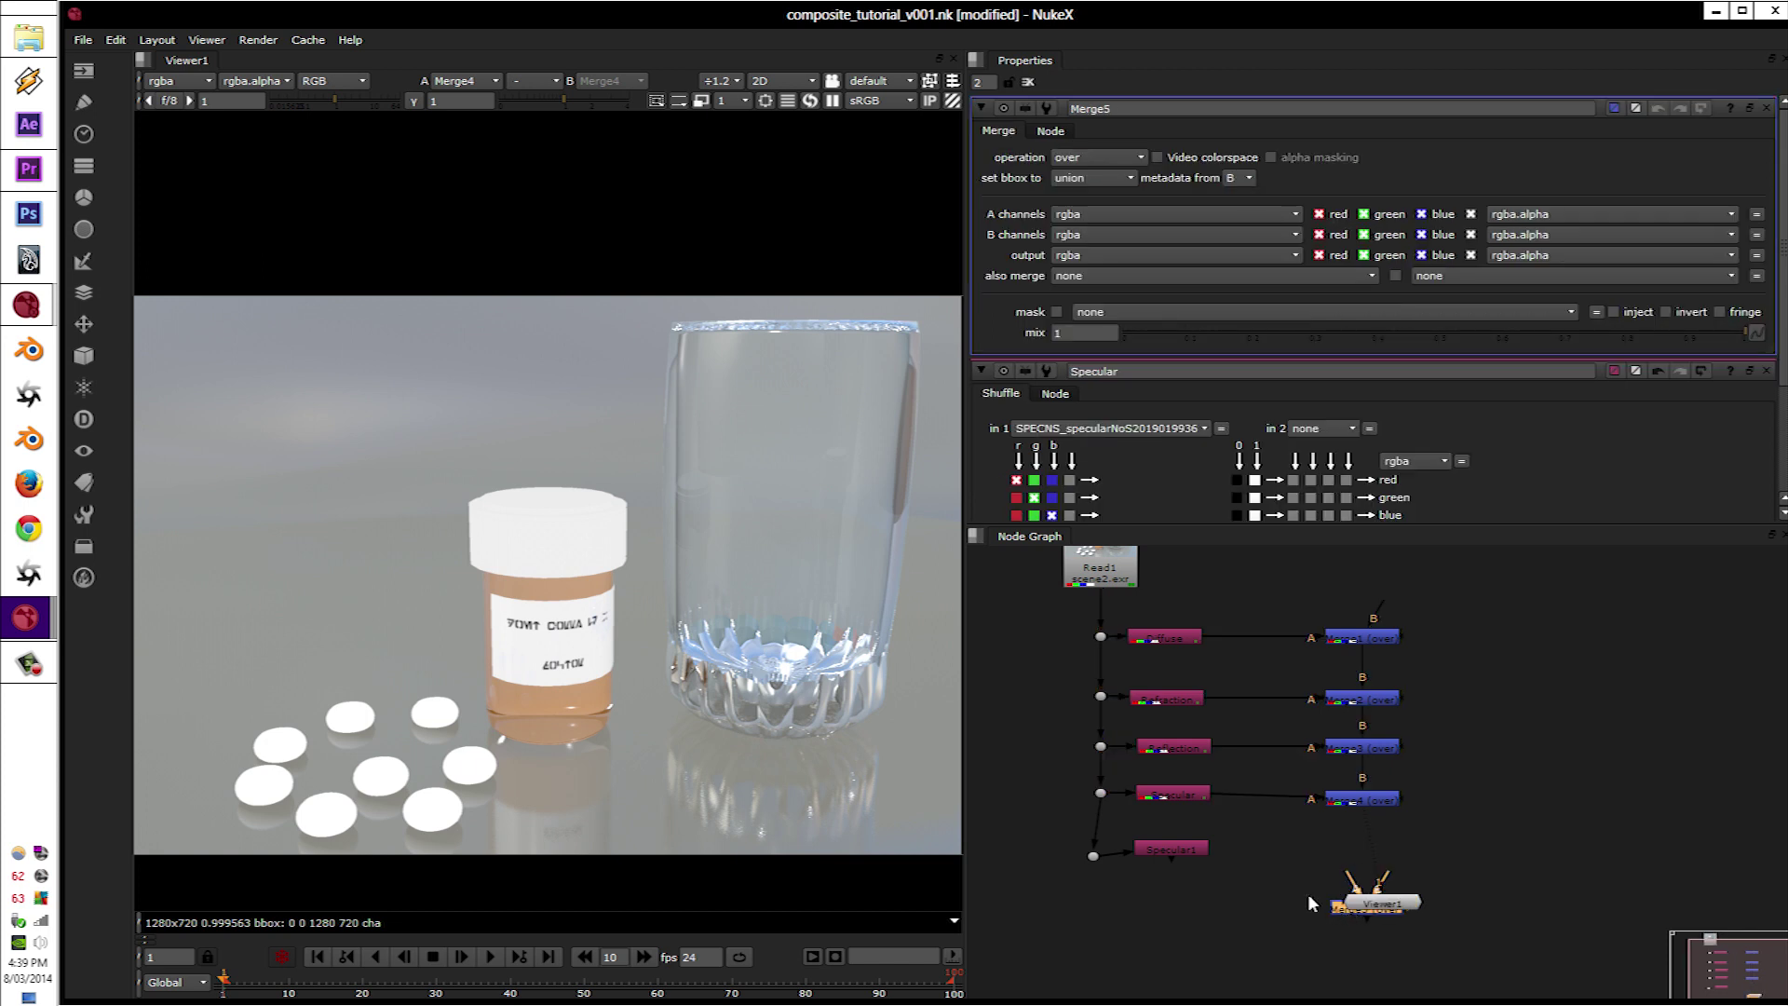
pyautogui.moveTo(1376, 897); pyautogui.dragTo(1408, 899)
pyautogui.click(1344, 908)
pyautogui.press('Delete')
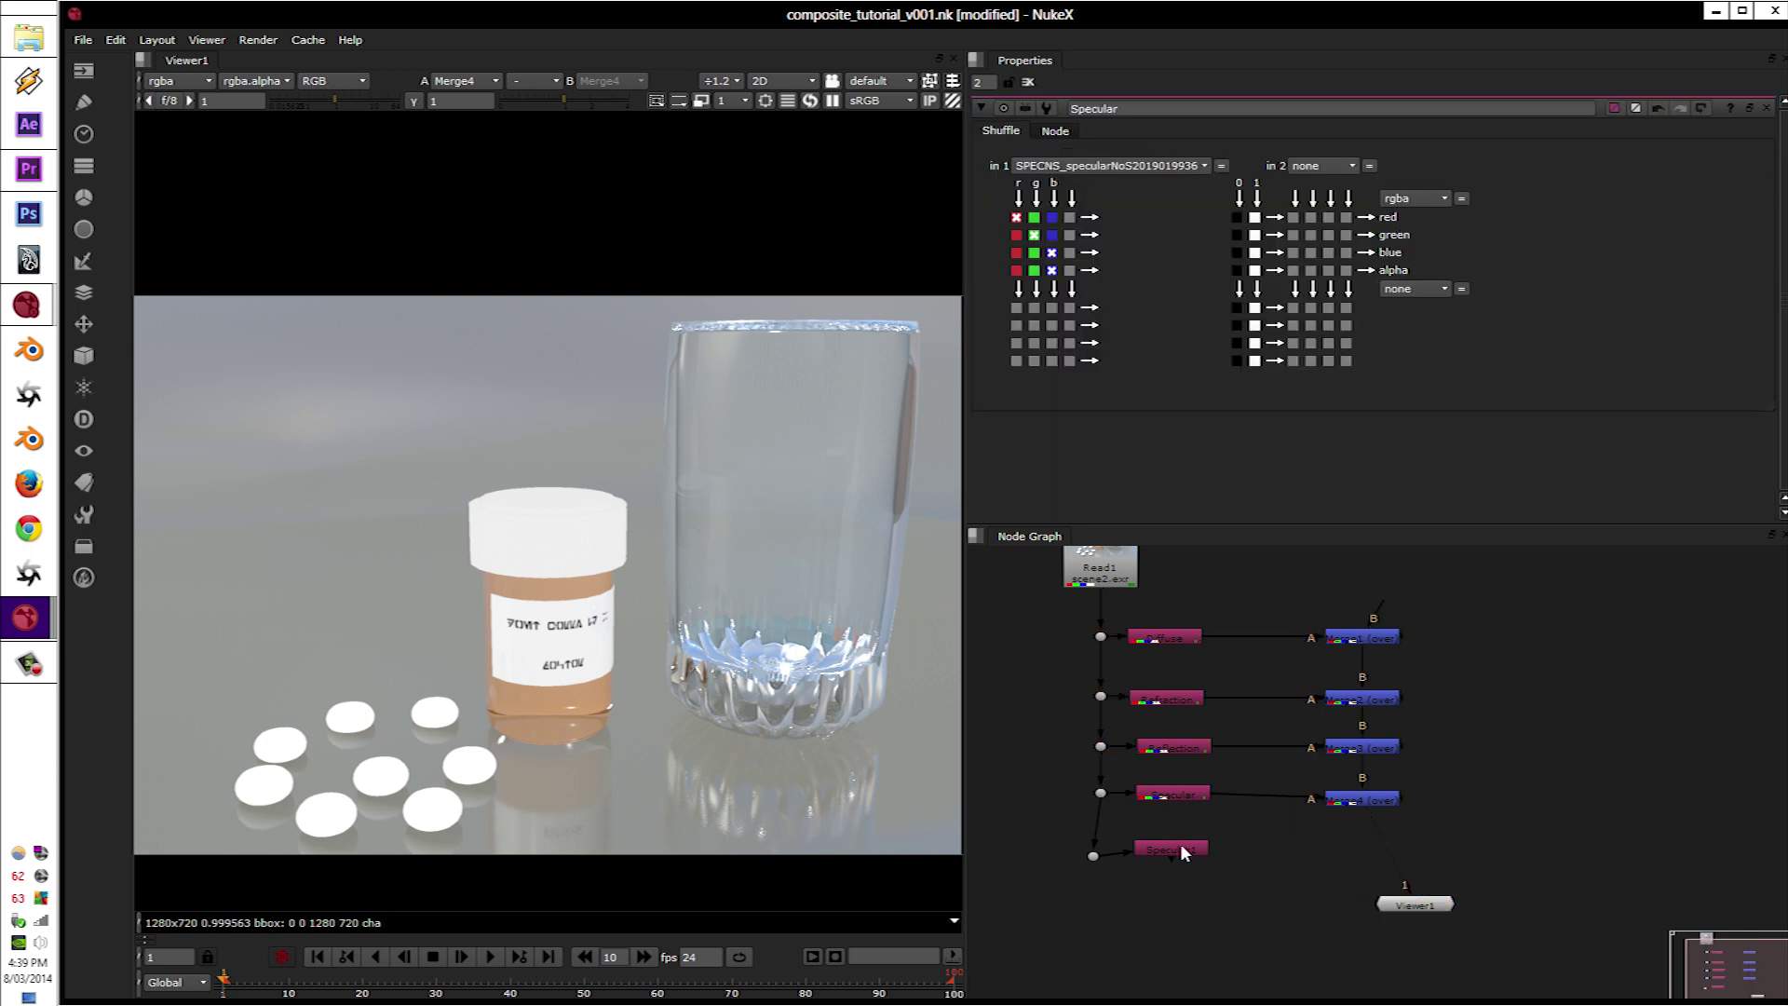
# Step: Merge the copied Specular node over Merge4 with a new Merge node
pyautogui.click(1173, 847)
pyautogui.keyDown('shift'); pyautogui.click(1341, 798); pyautogui.keyUp('shift')
pyautogui.press('m')
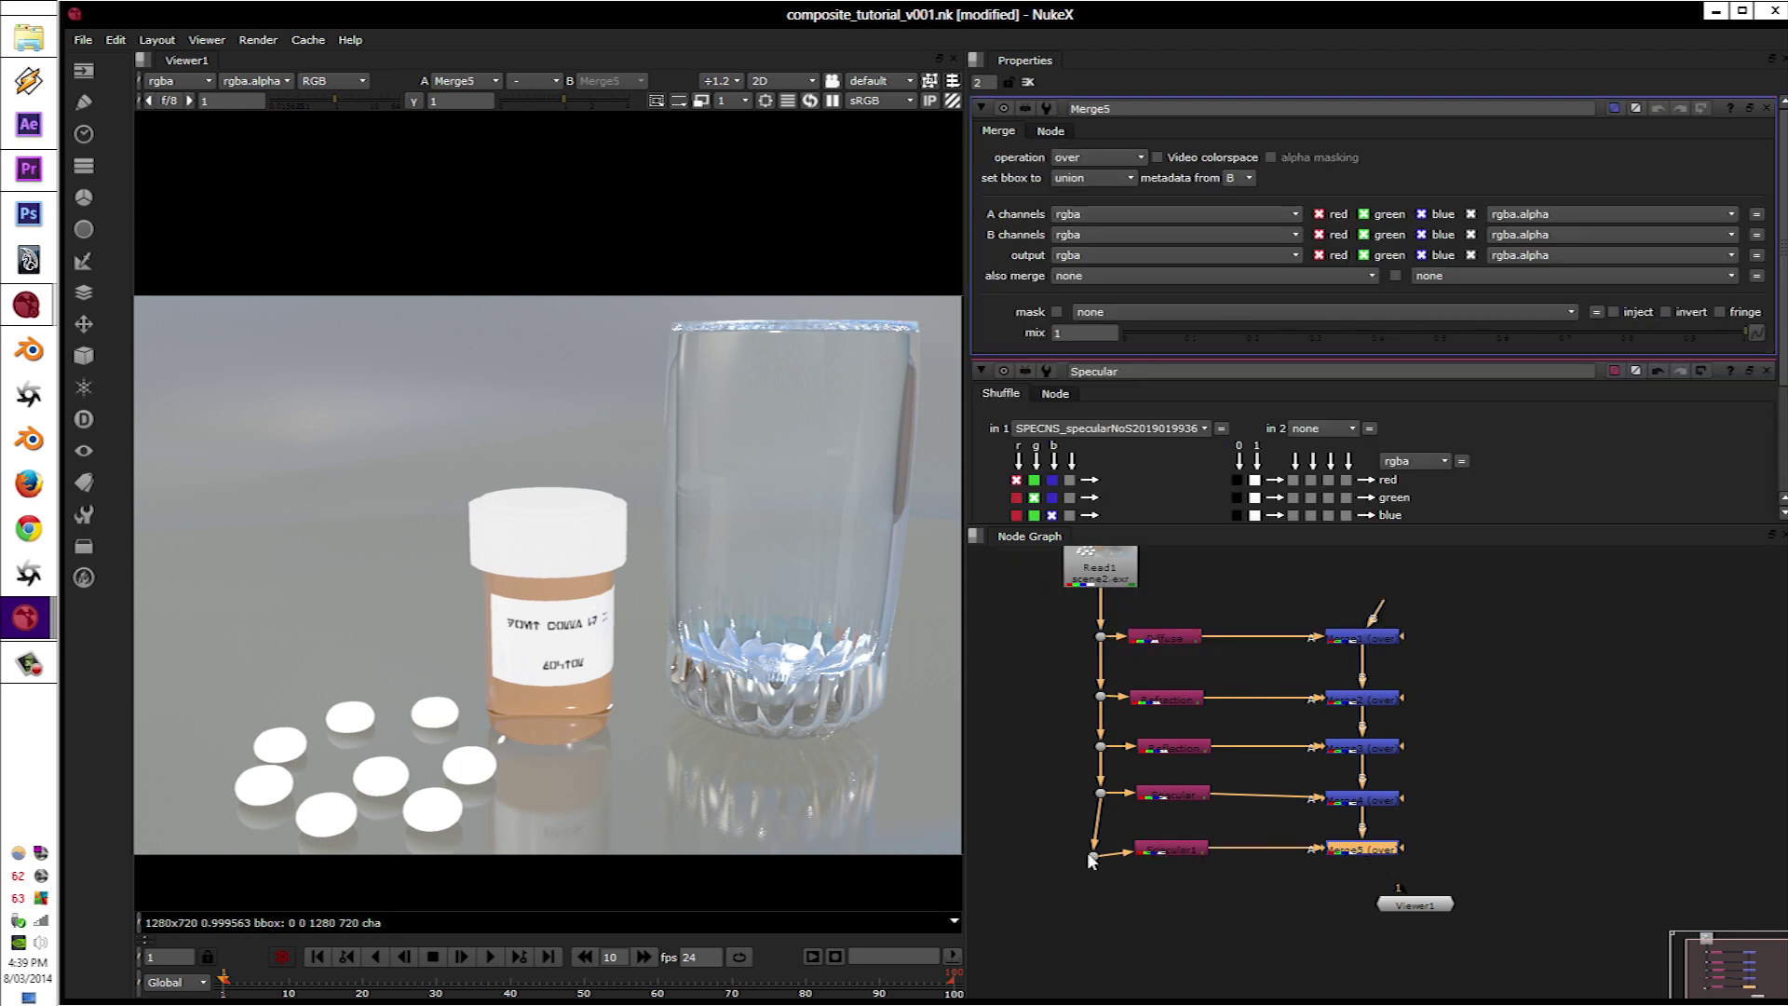
# Step: Set the copied Specular node's Shuffle input to AO_AO_camera1 and view its output
pyautogui.doubleClick(1176, 849)
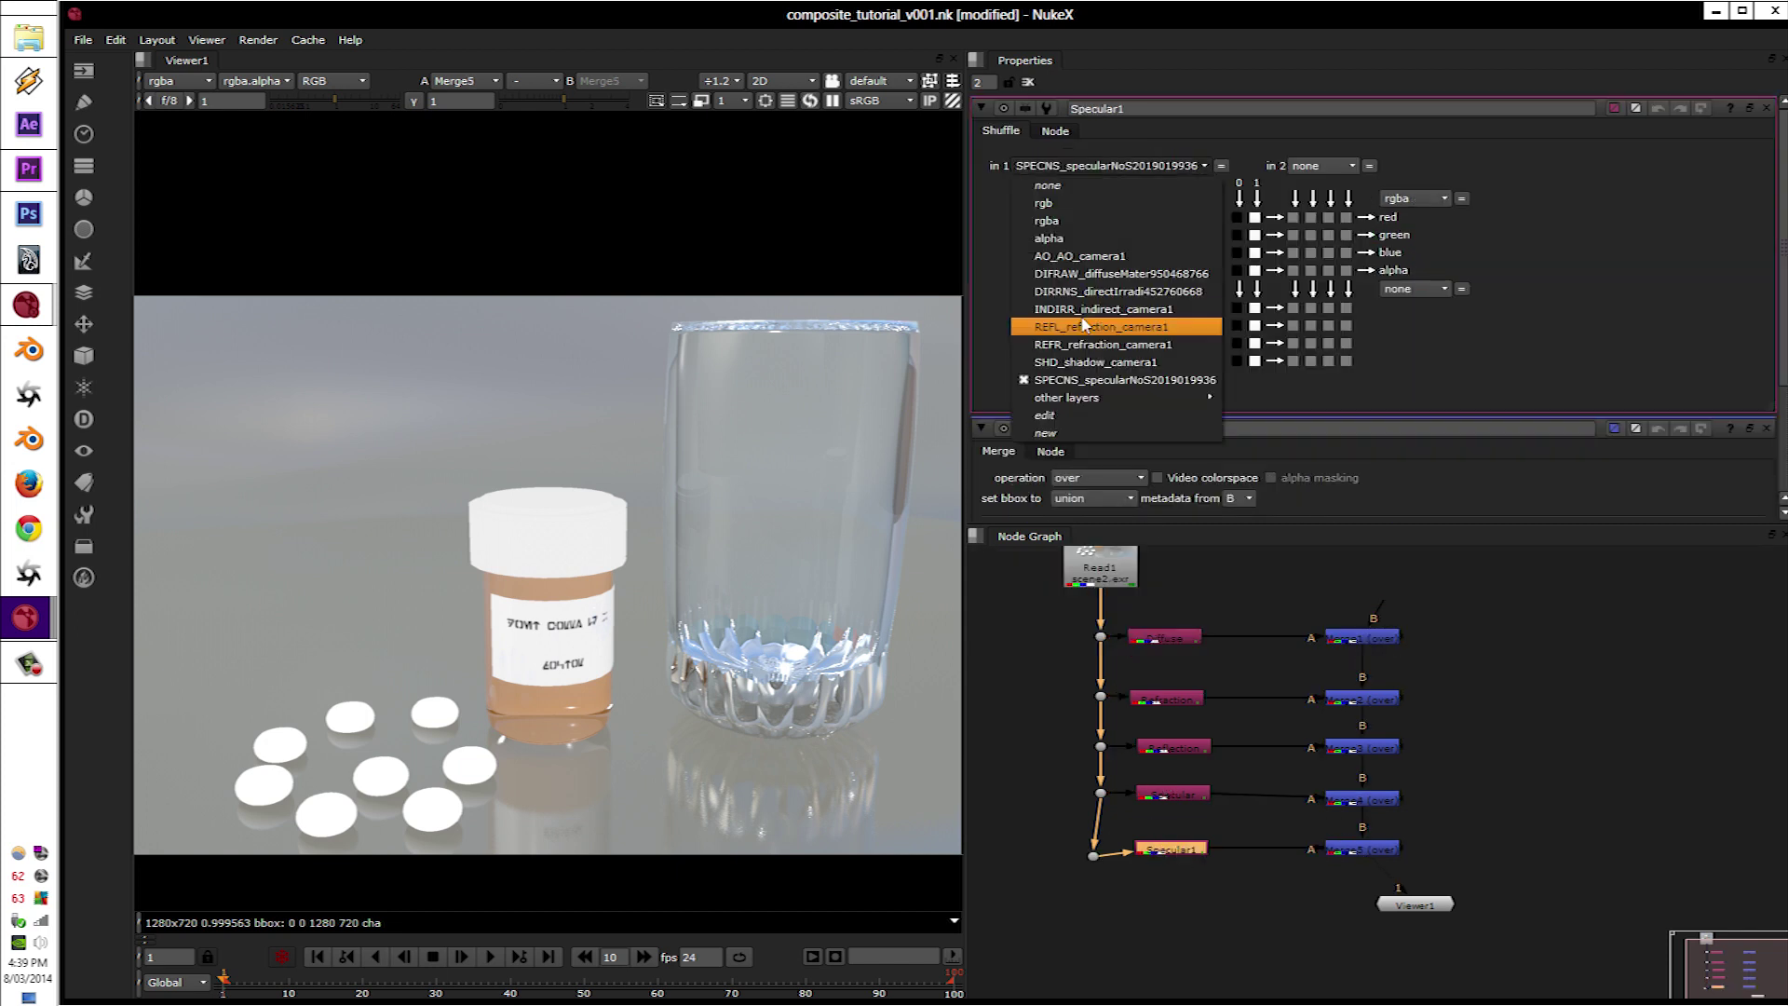
pyautogui.click(1085, 257)
pyautogui.press('1')
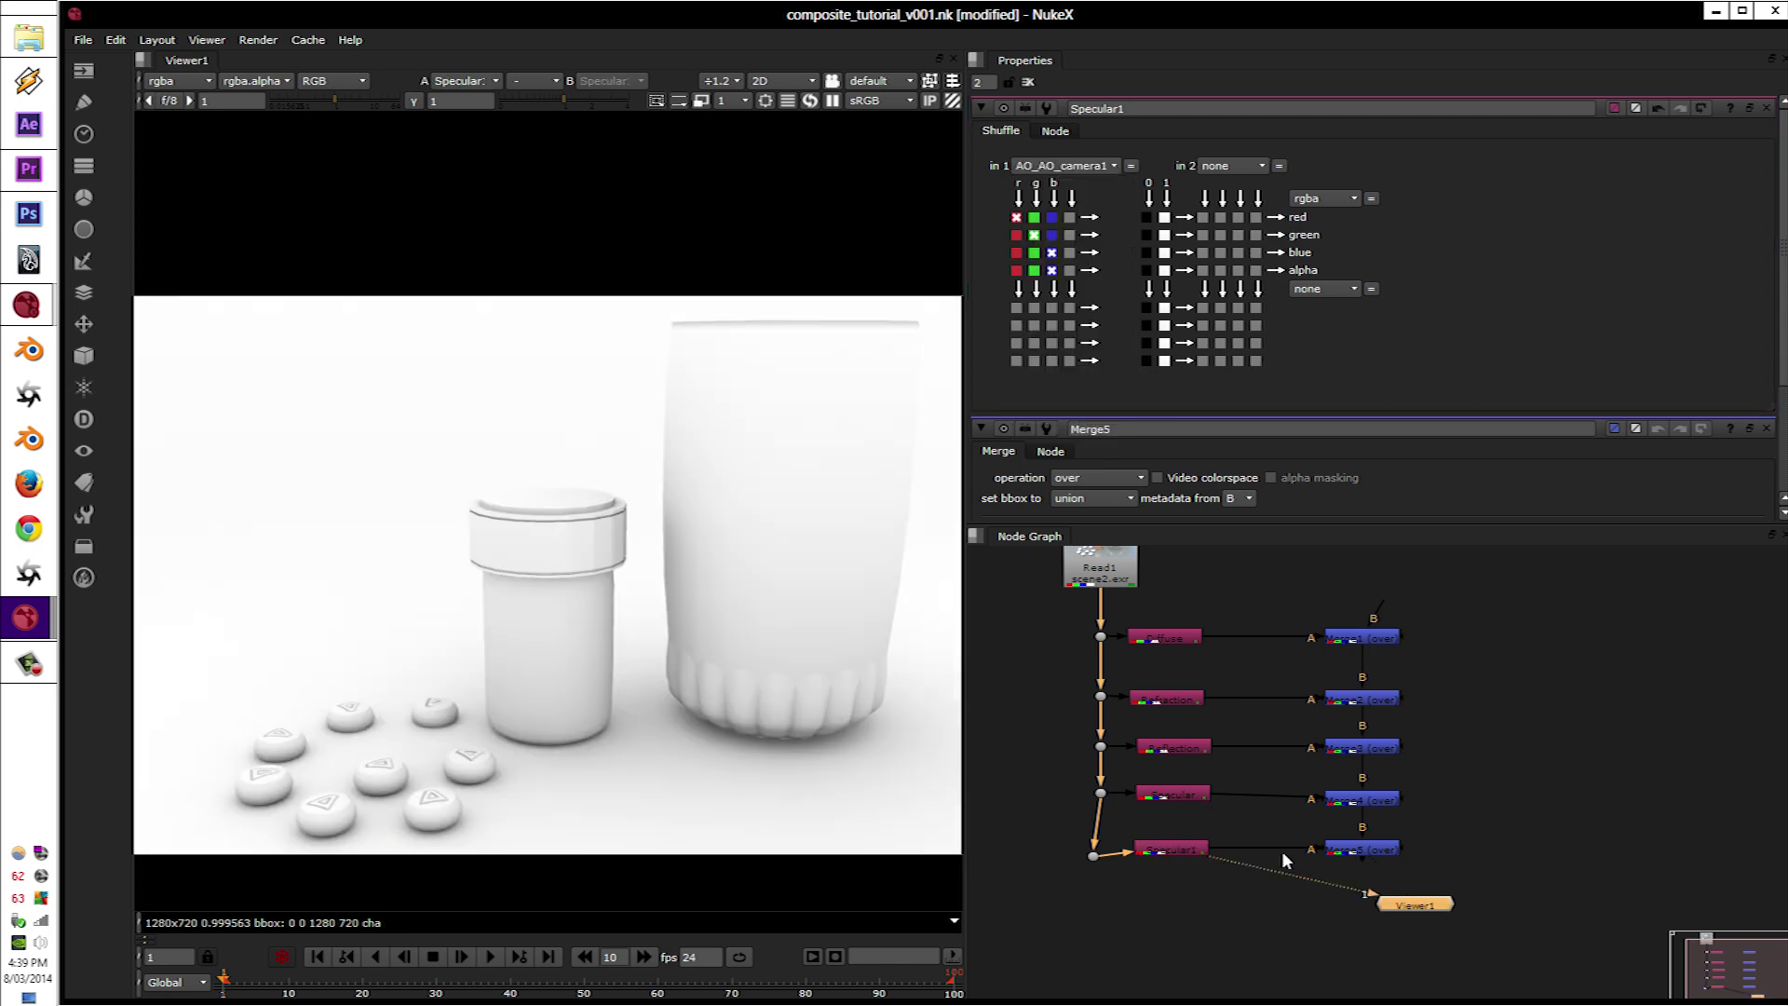
# Step: View Merge5 and change its operation to multiply
pyautogui.click(1351, 850)
pyautogui.press('1')
pyautogui.doubleClick(1349, 849)
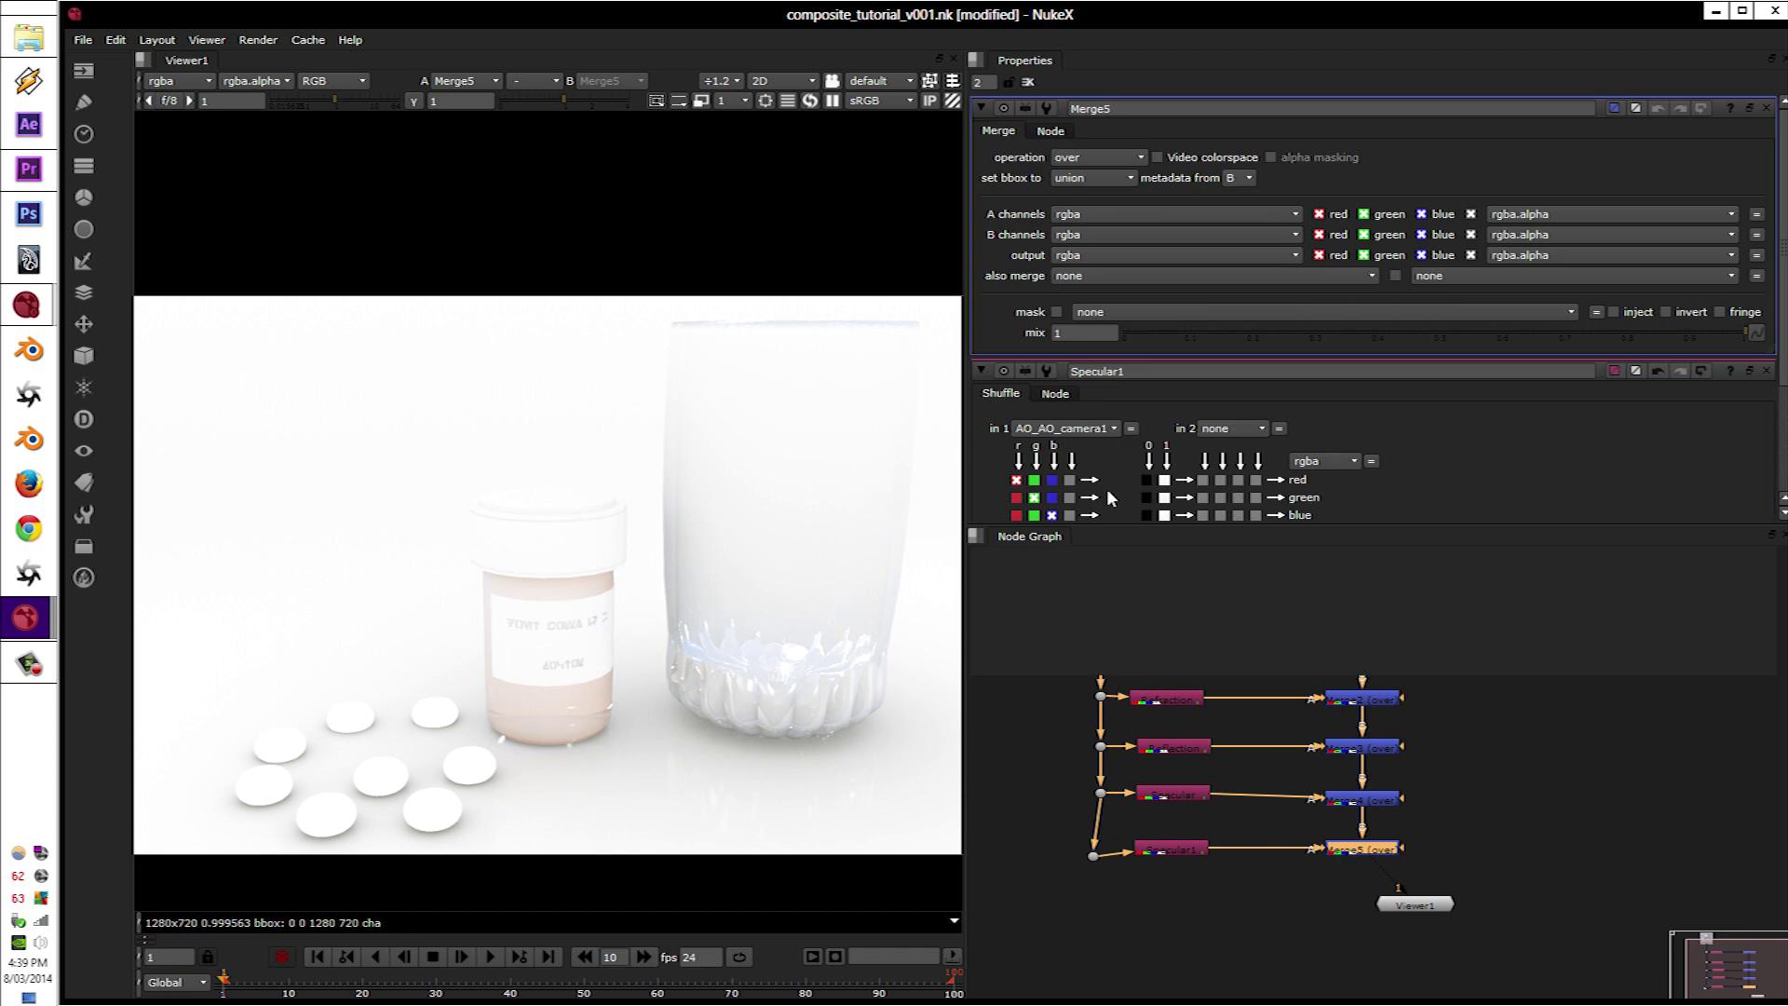
pyautogui.click(1089, 160)
pyautogui.click(1123, 374)
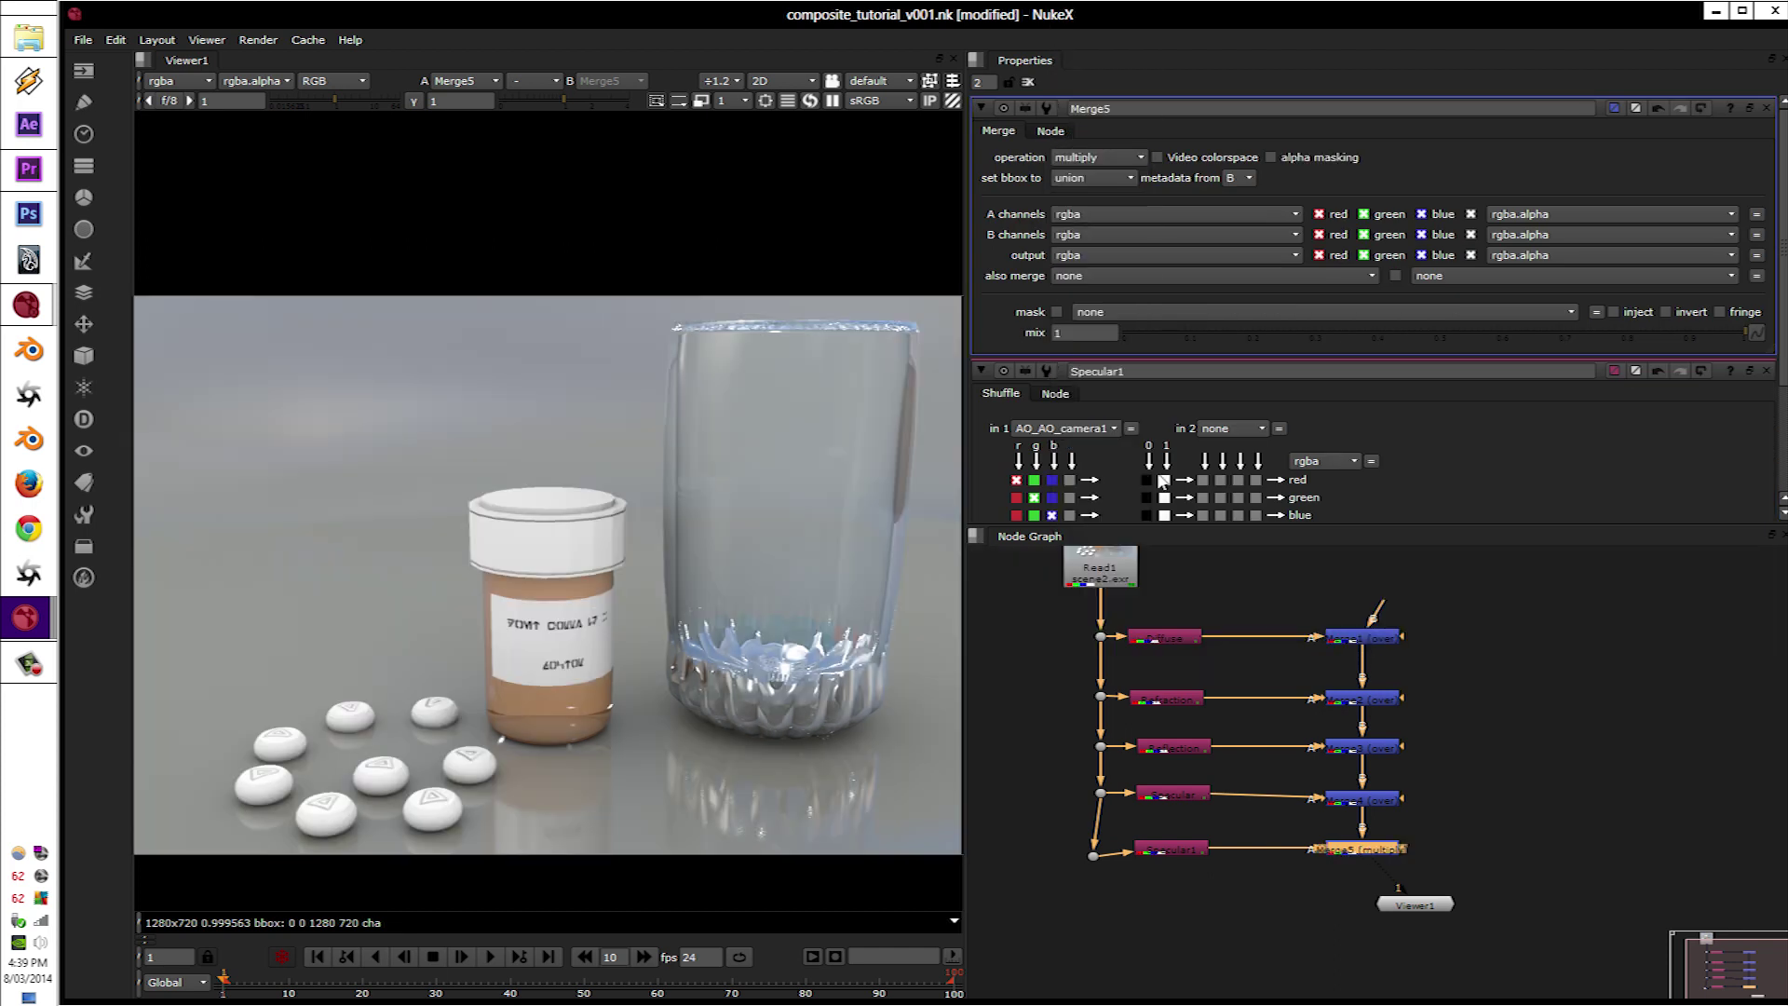
# Step: Step through the outputs of Merge2 to Merge5 in the viewer to compare how each pass builds the image
pyautogui.scroll(4, 1363, 850)
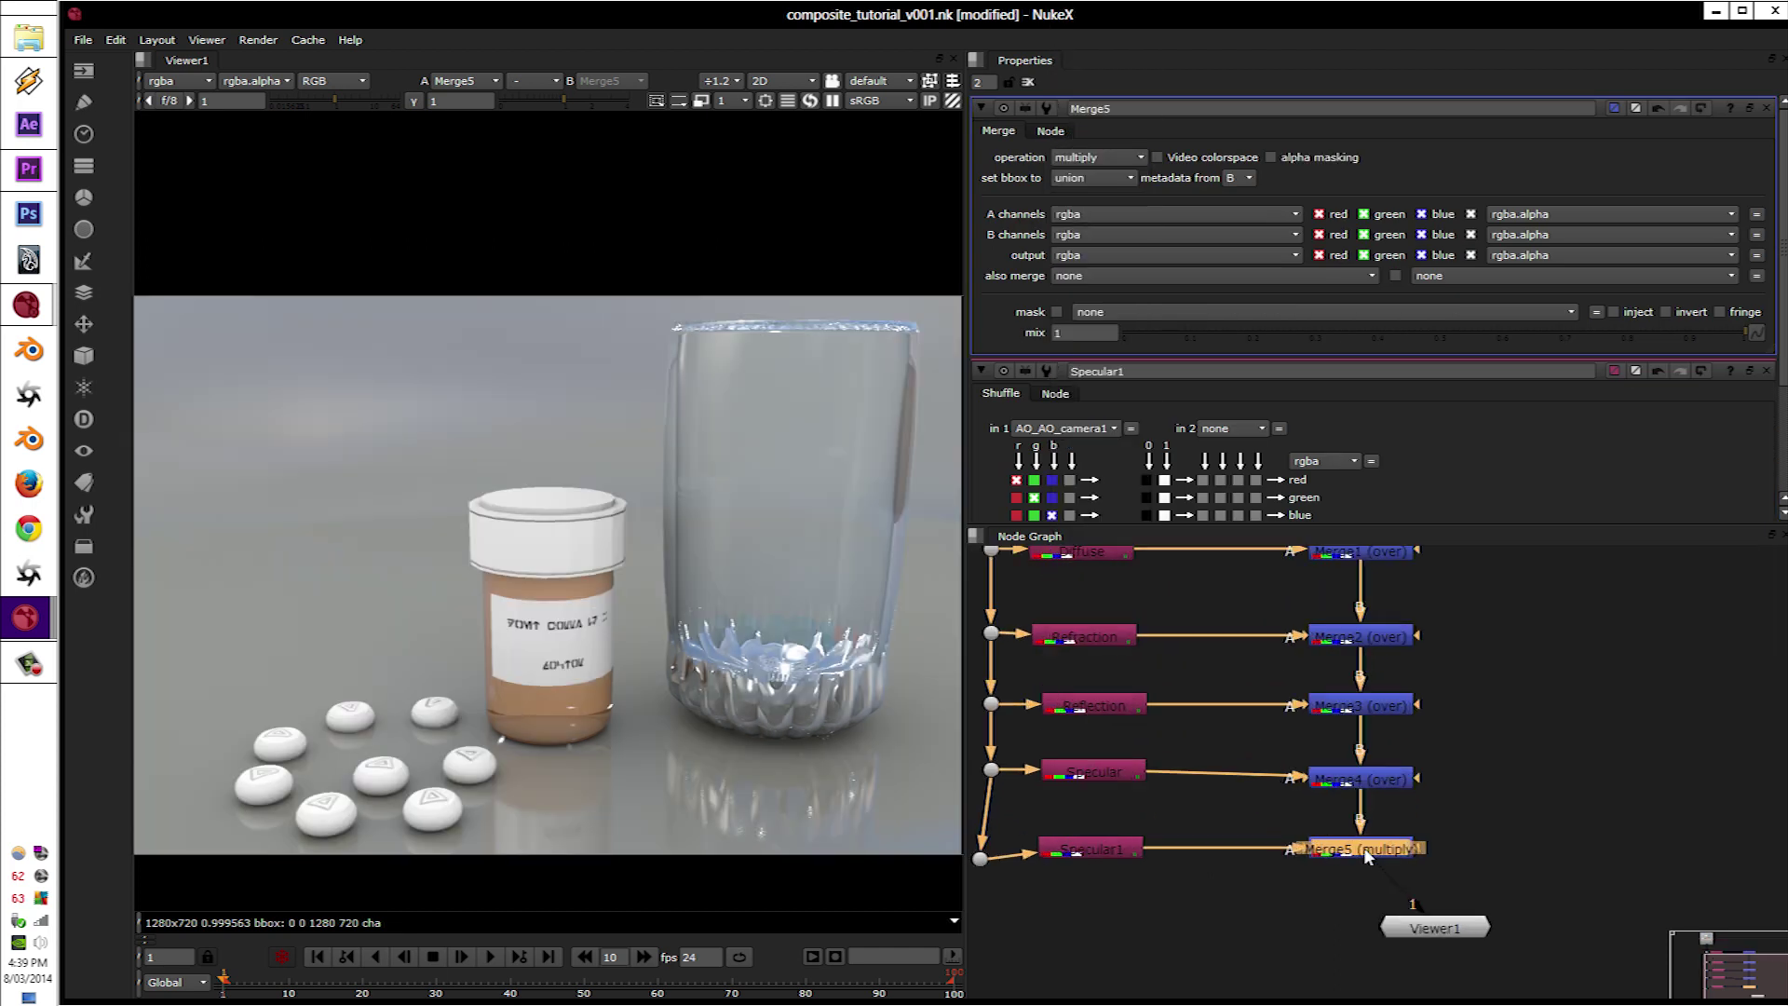
pyautogui.click(1348, 772)
pyautogui.press('1')
pyautogui.moveTo(1467, 705); pyautogui.dragTo(1489, 817, button='middle')
pyautogui.click(1341, 780)
pyautogui.press('1')
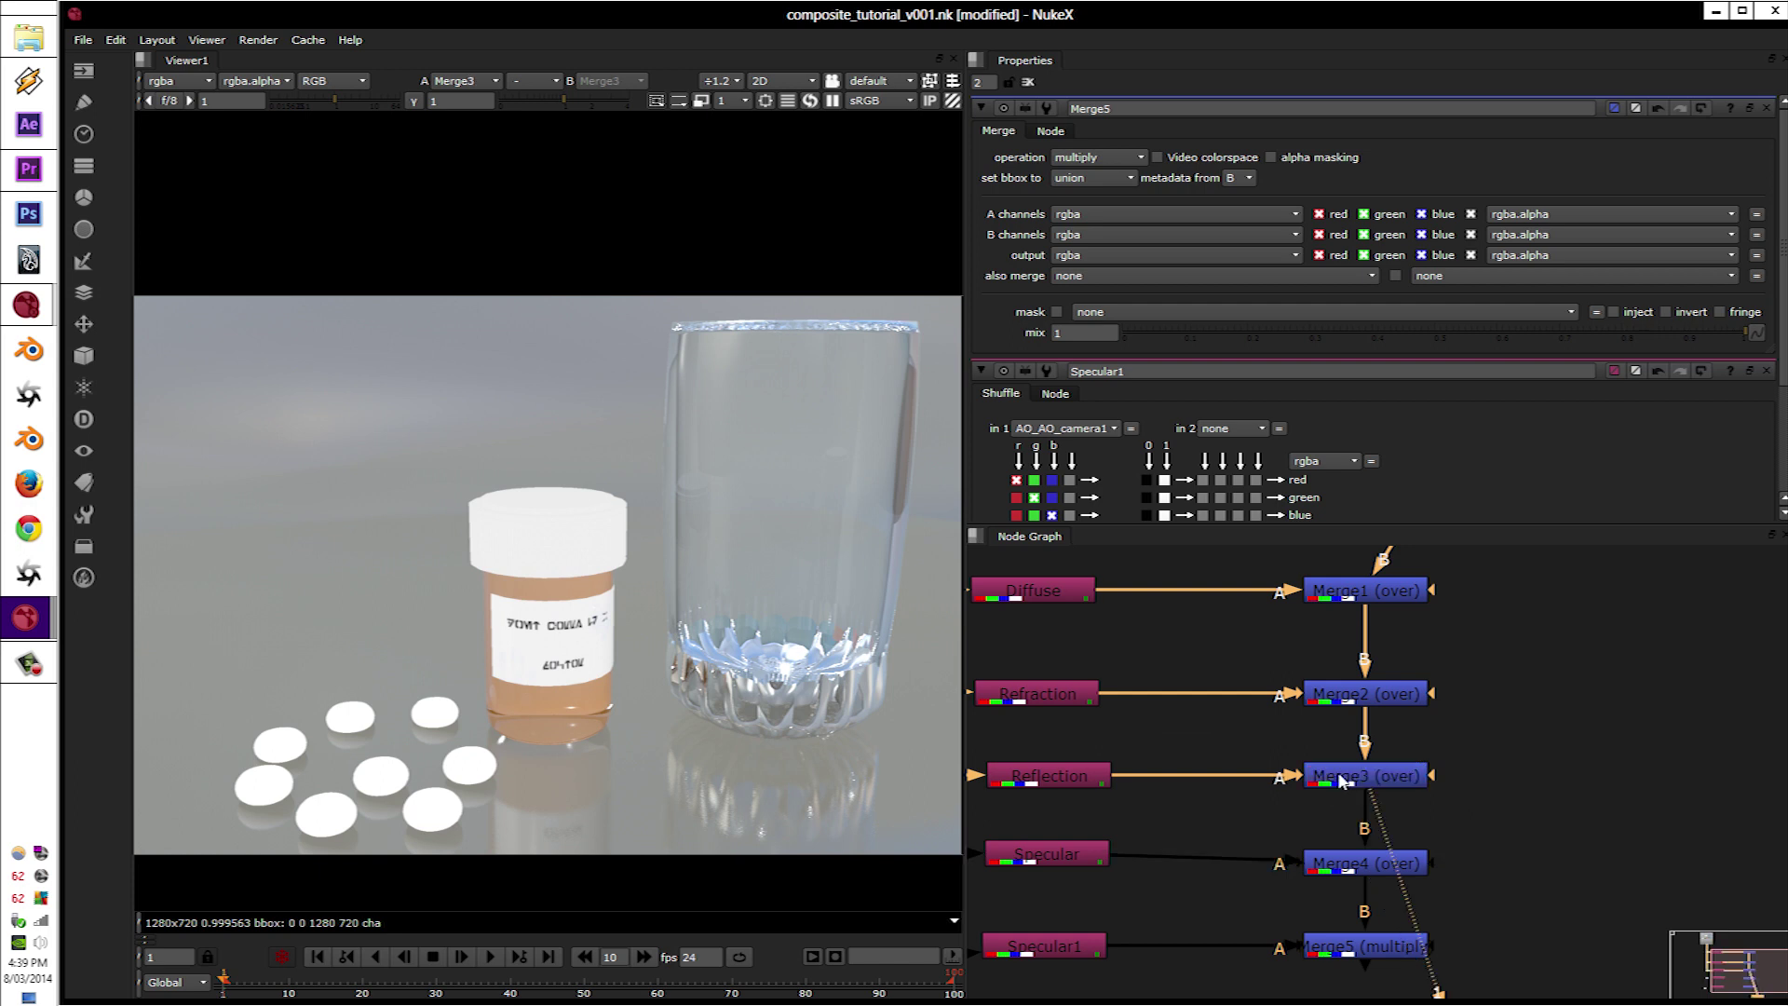
pyautogui.click(1335, 704)
pyautogui.press('1')
pyautogui.click(1341, 776)
pyautogui.press('1')
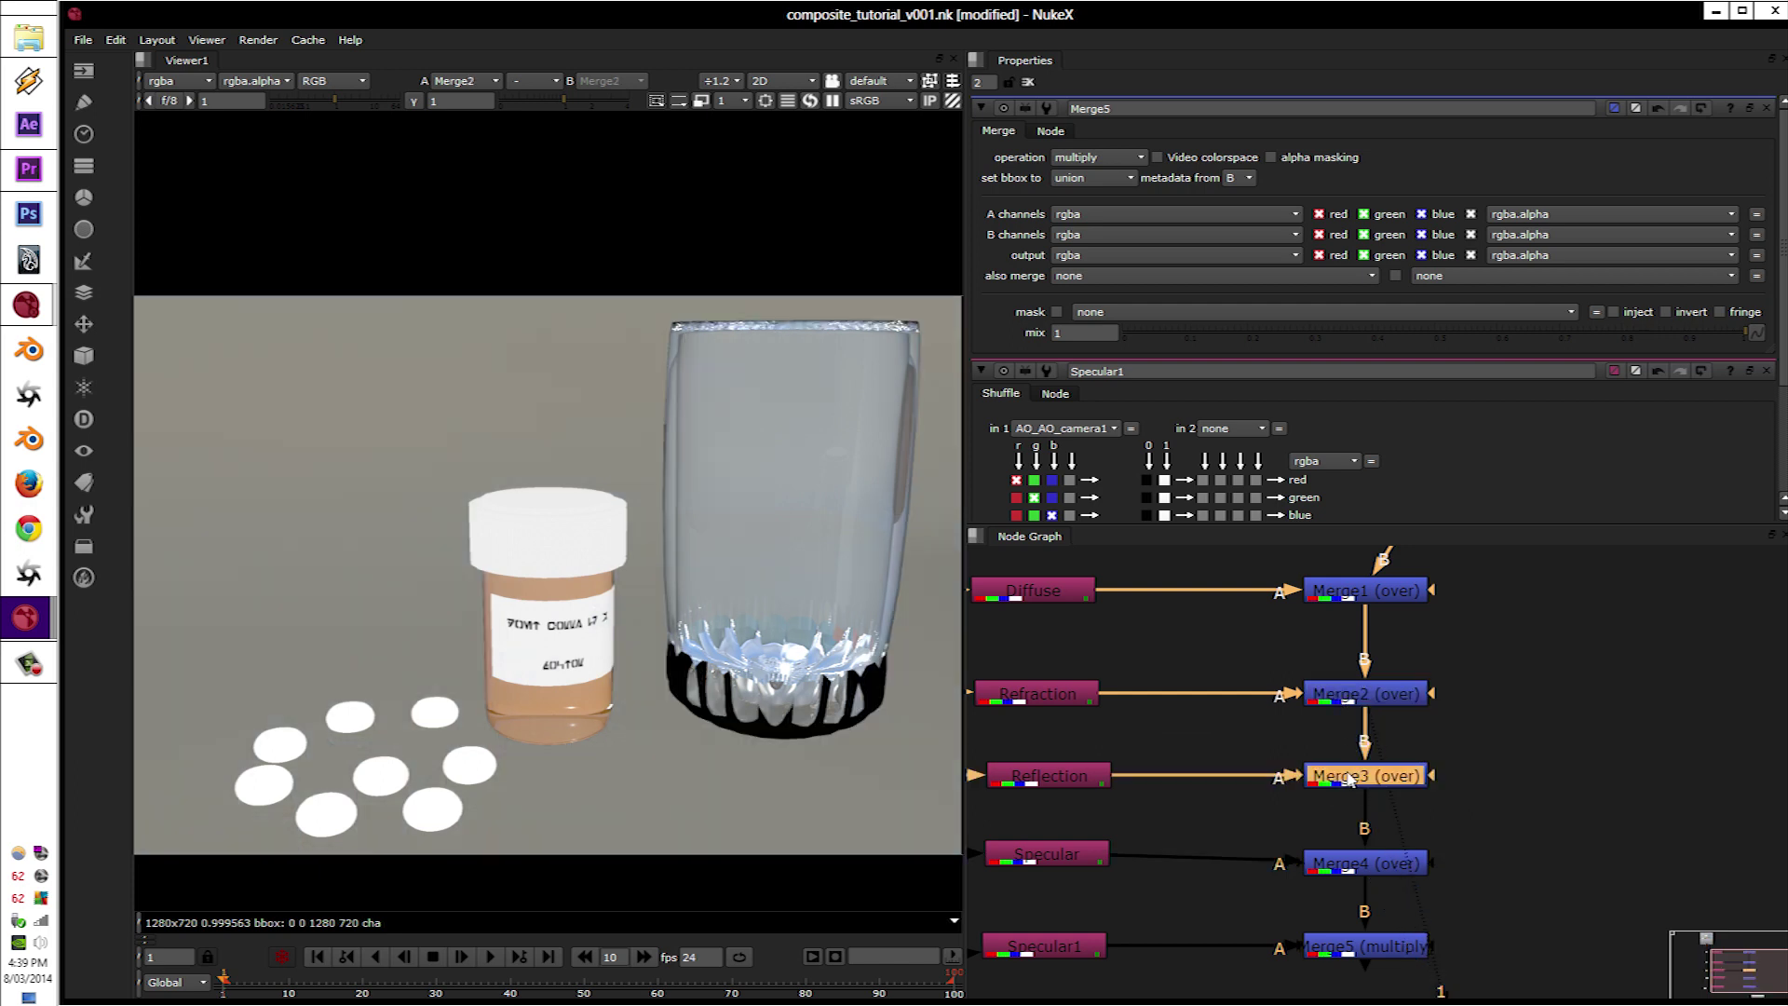
pyautogui.click(1353, 858)
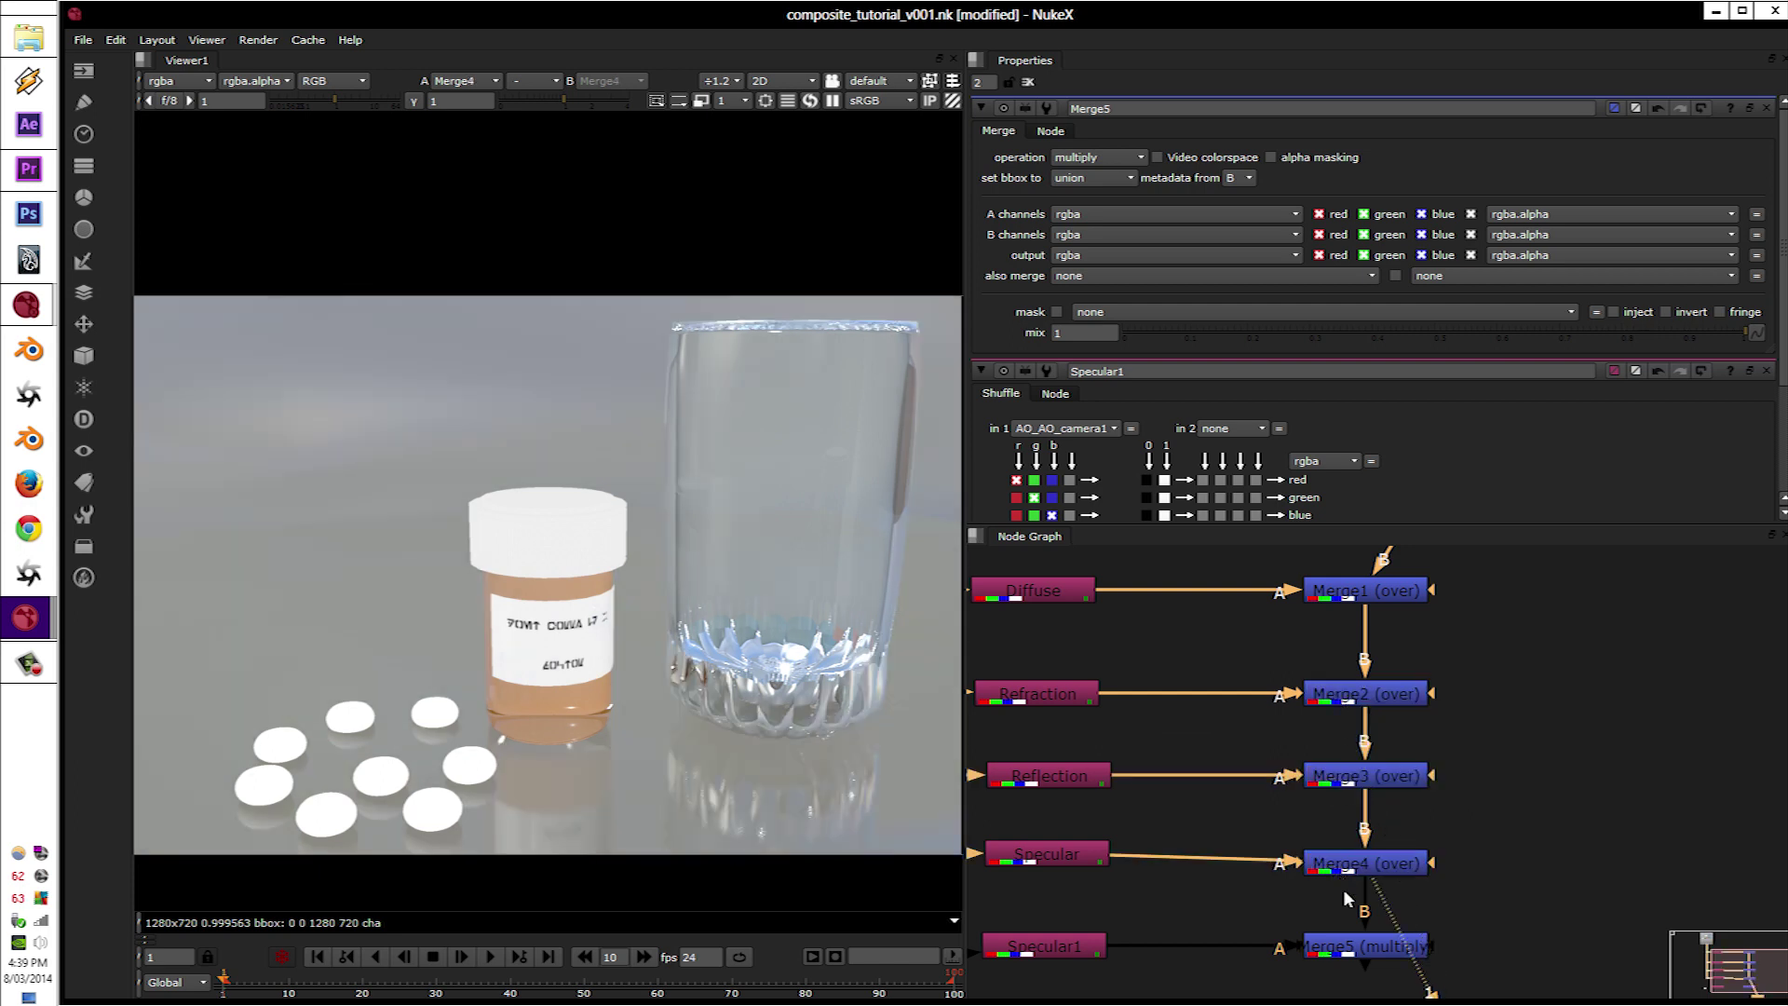
pyautogui.click(1349, 936)
pyautogui.press('1')
pyautogui.scroll(-2, 1309, 914)
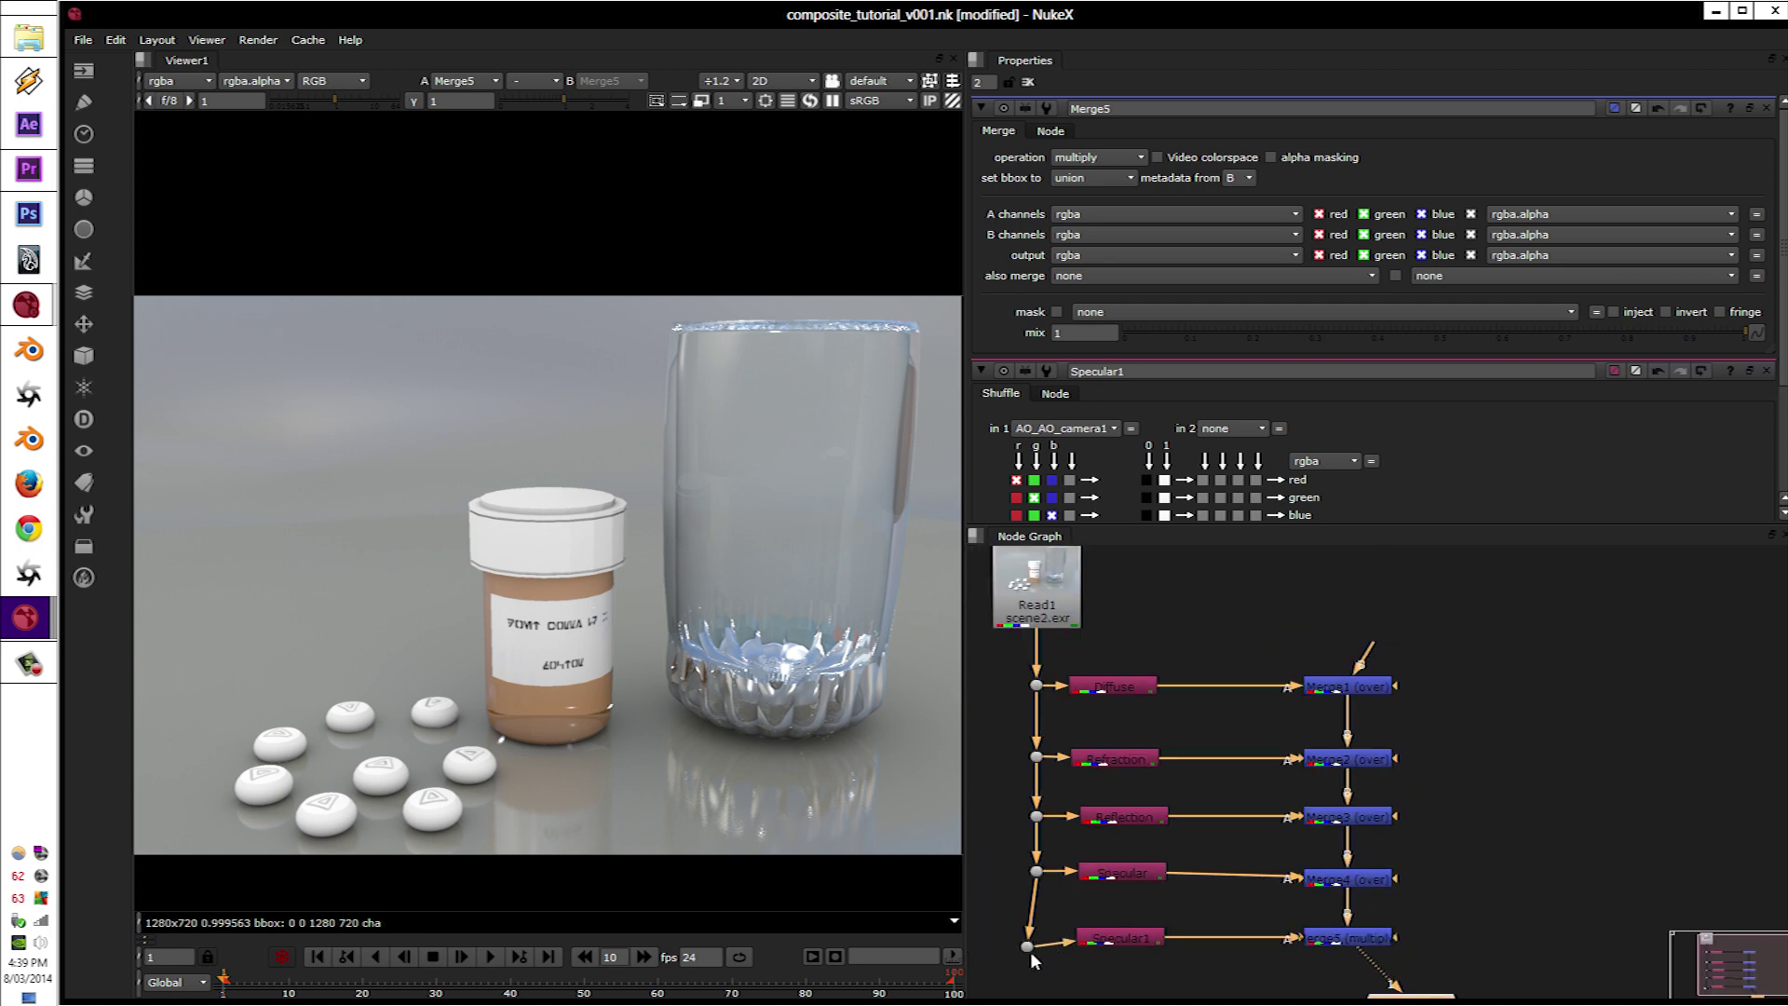
# Step: Align the fifth Dot beneath the Dot column and line up the Specular Shuffle node with the ones above
pyautogui.moveTo(1030, 951); pyautogui.dragTo(1036, 941)
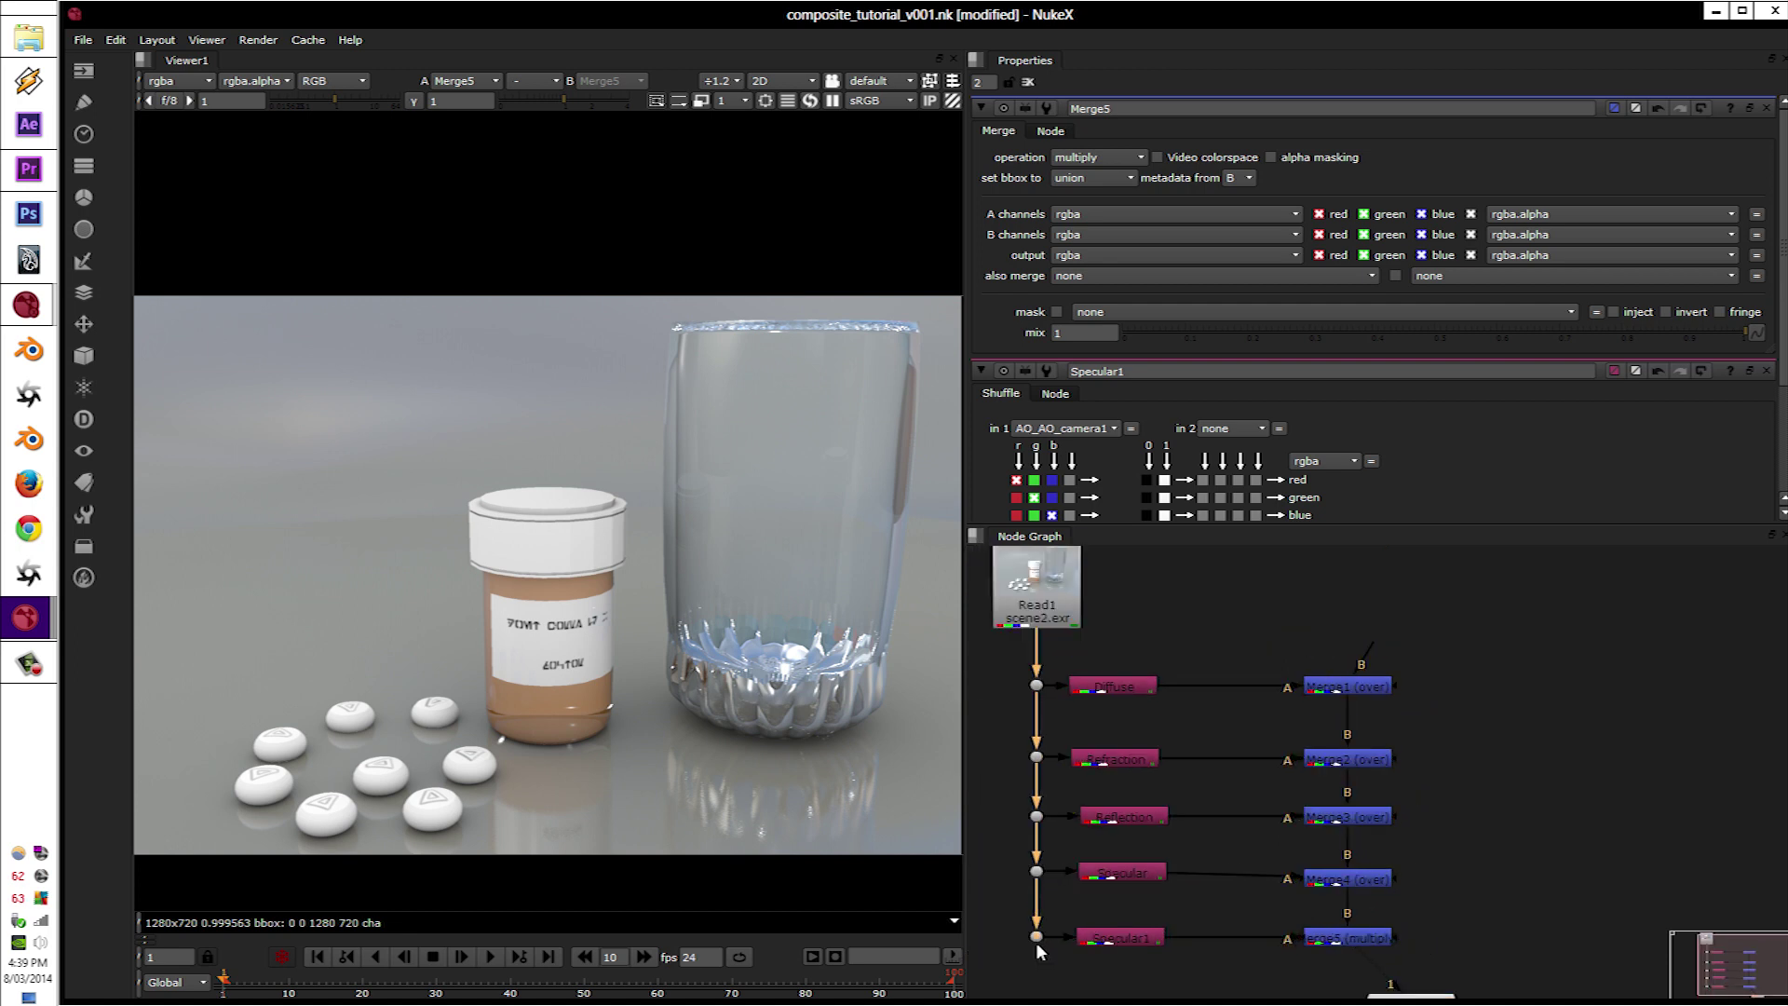
pyautogui.click(1108, 759)
pyautogui.moveTo(1114, 817); pyautogui.dragTo(1108, 875)
pyautogui.click(1109, 938)
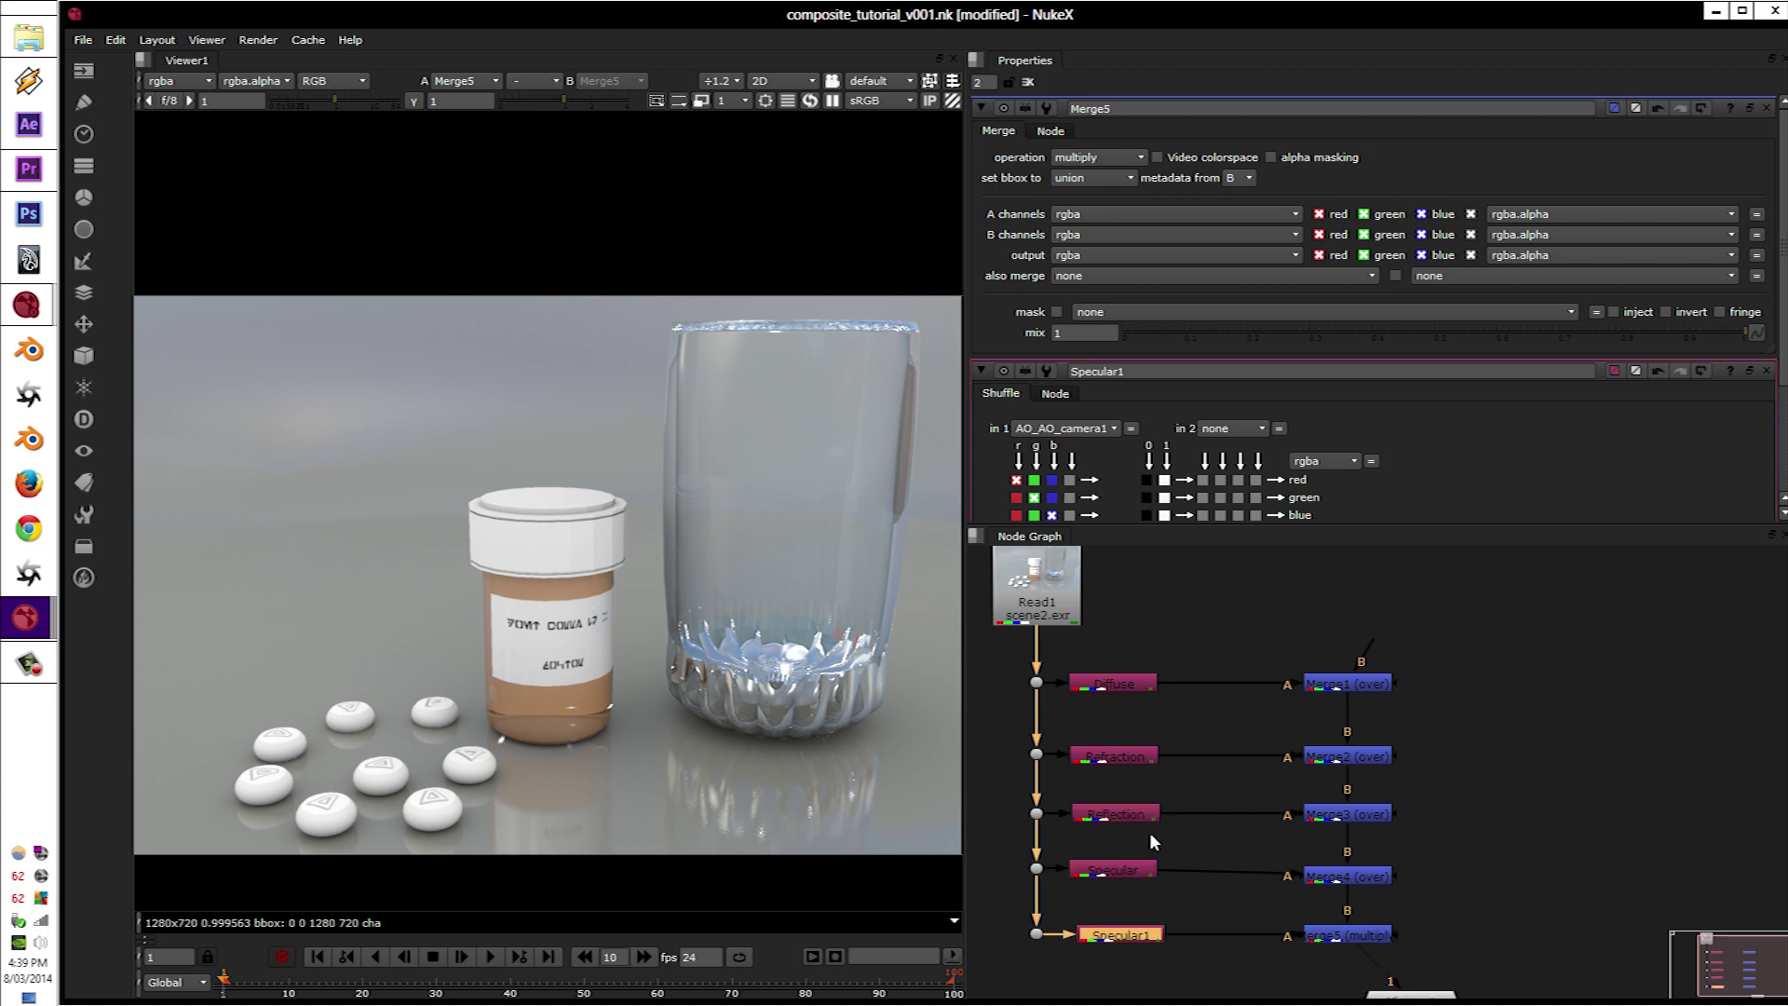
# Step: Move all five Merge nodes farther from the Shuffle nodes to open up space between the two columns
pyautogui.moveTo(1149, 831); pyautogui.dragTo(1136, 715, button='middle')
pyautogui.scroll(-5, 1230, 927)
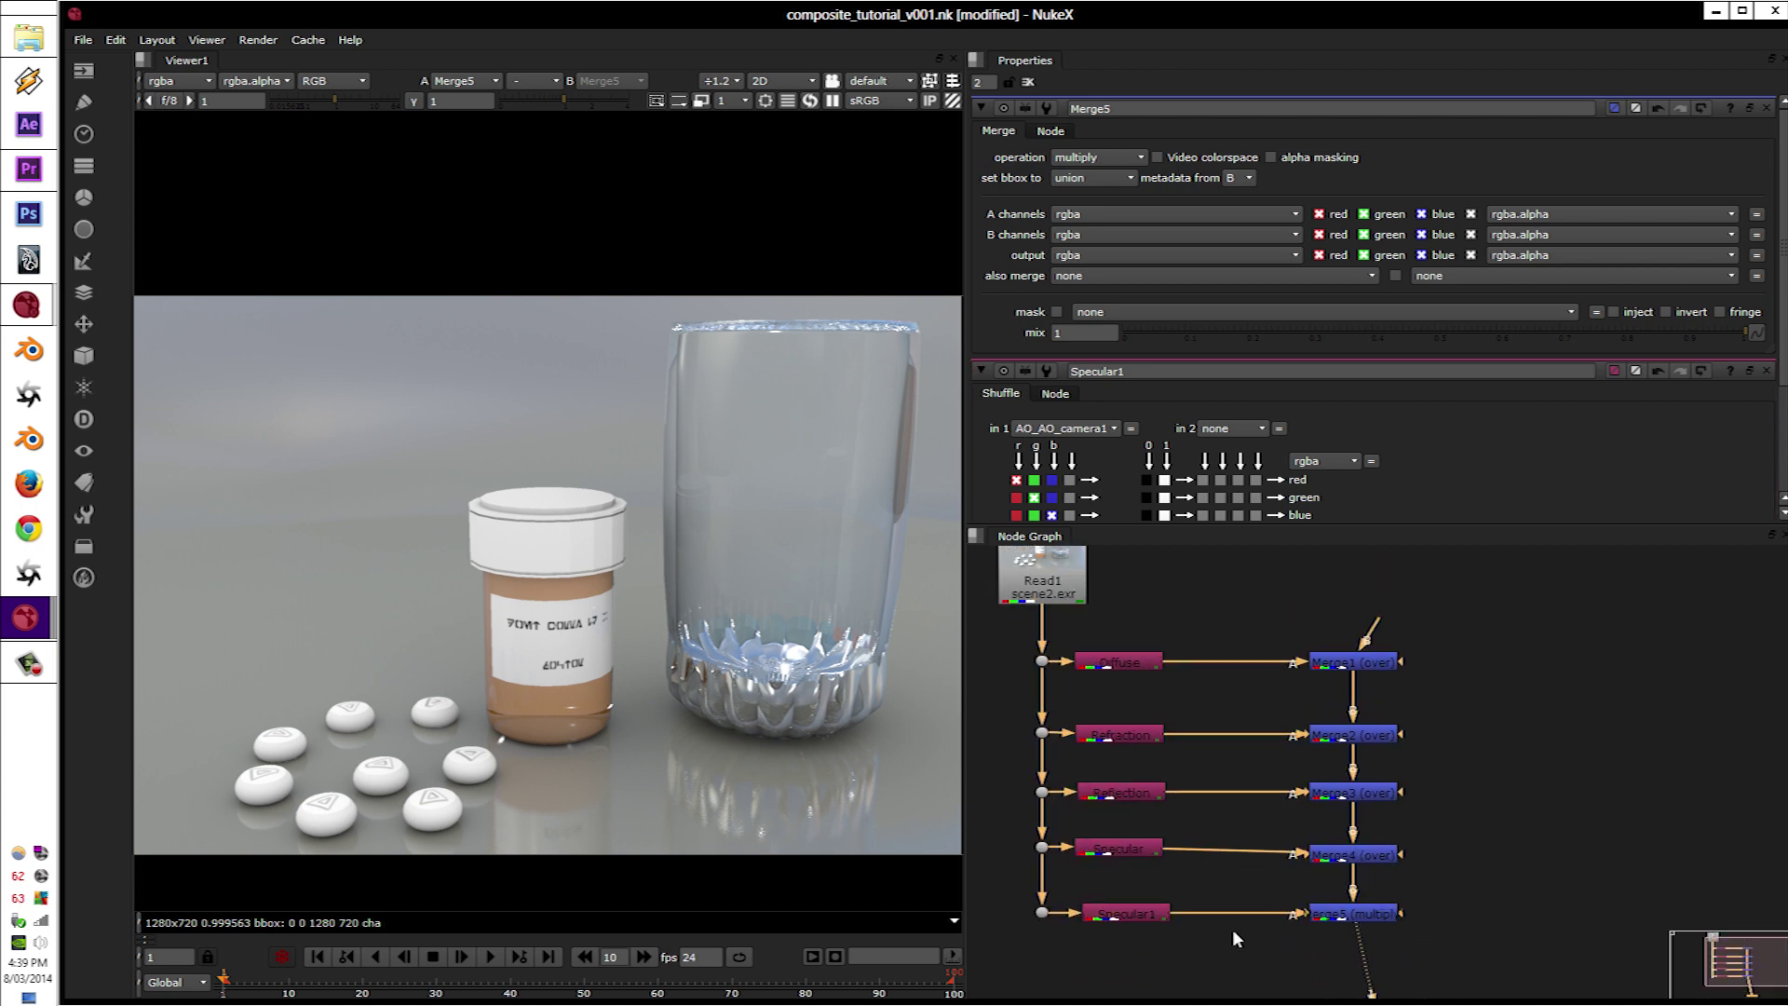
pyautogui.moveTo(1202, 733); pyautogui.dragTo(1234, 663)
pyautogui.moveTo(1152, 781); pyautogui.dragTo(1096, 772)
pyautogui.click(1233, 766)
pyautogui.moveTo(1234, 766); pyautogui.dragTo(1312, 920)
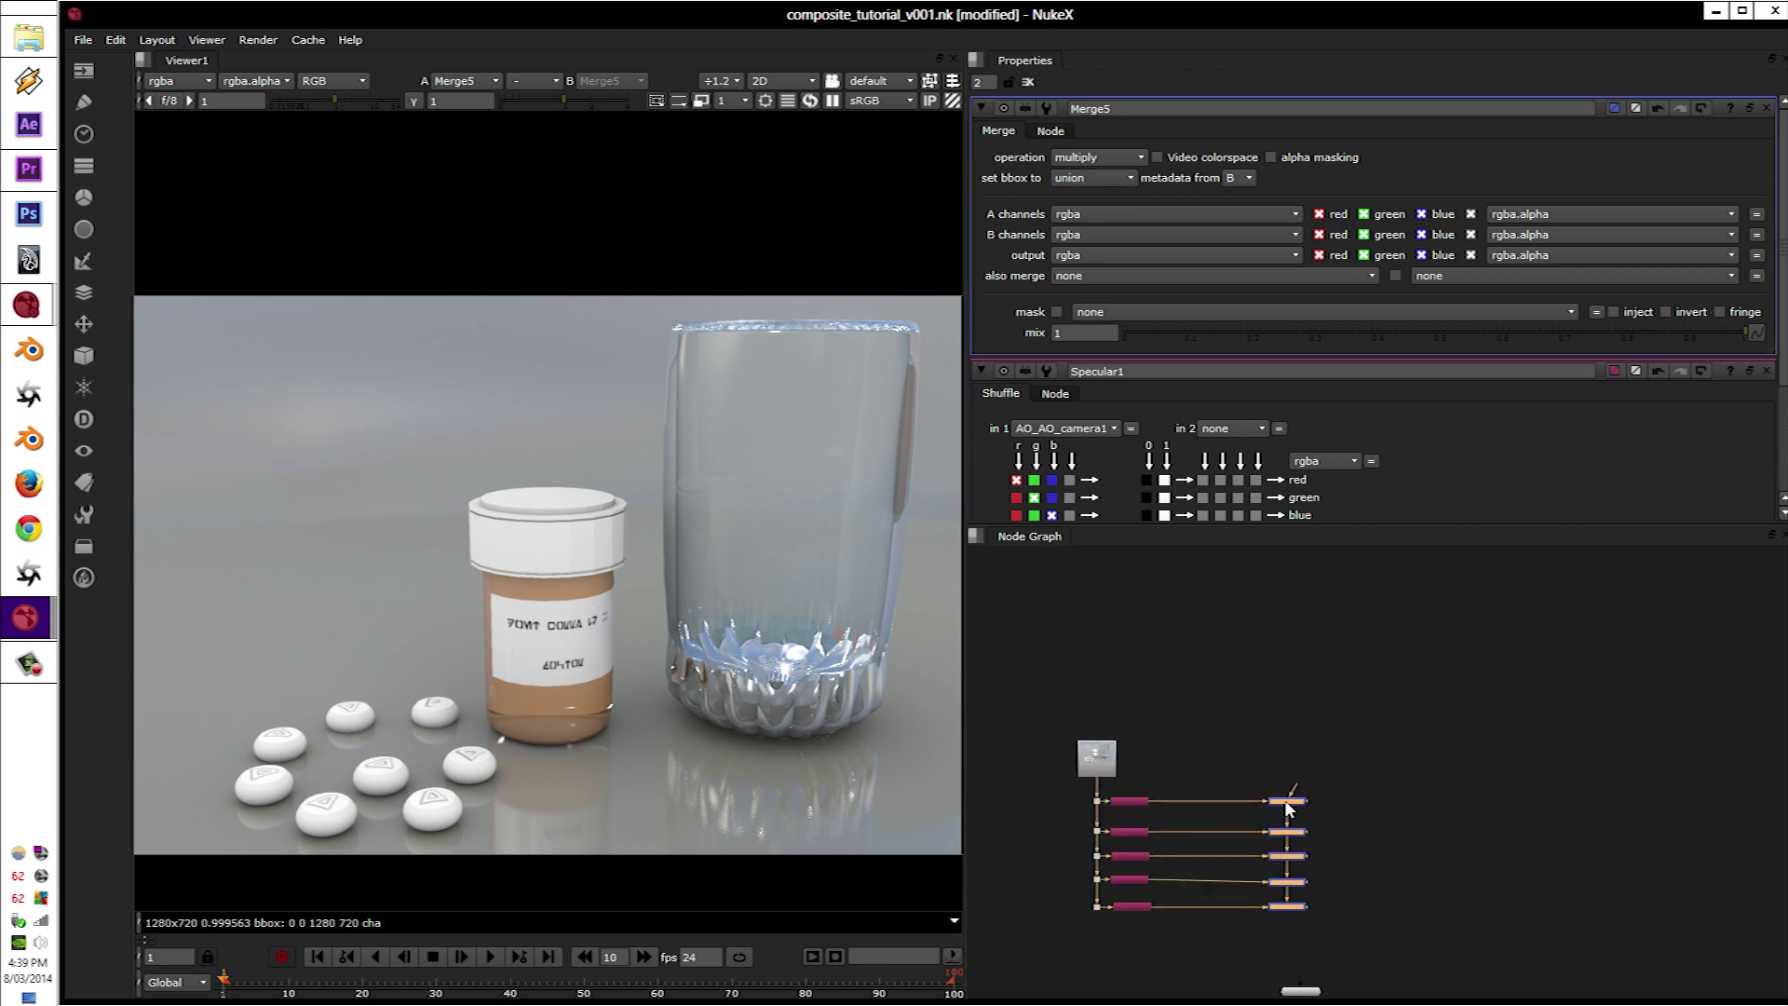
pyautogui.press('f')
pyautogui.scroll(4, 1201, 642)
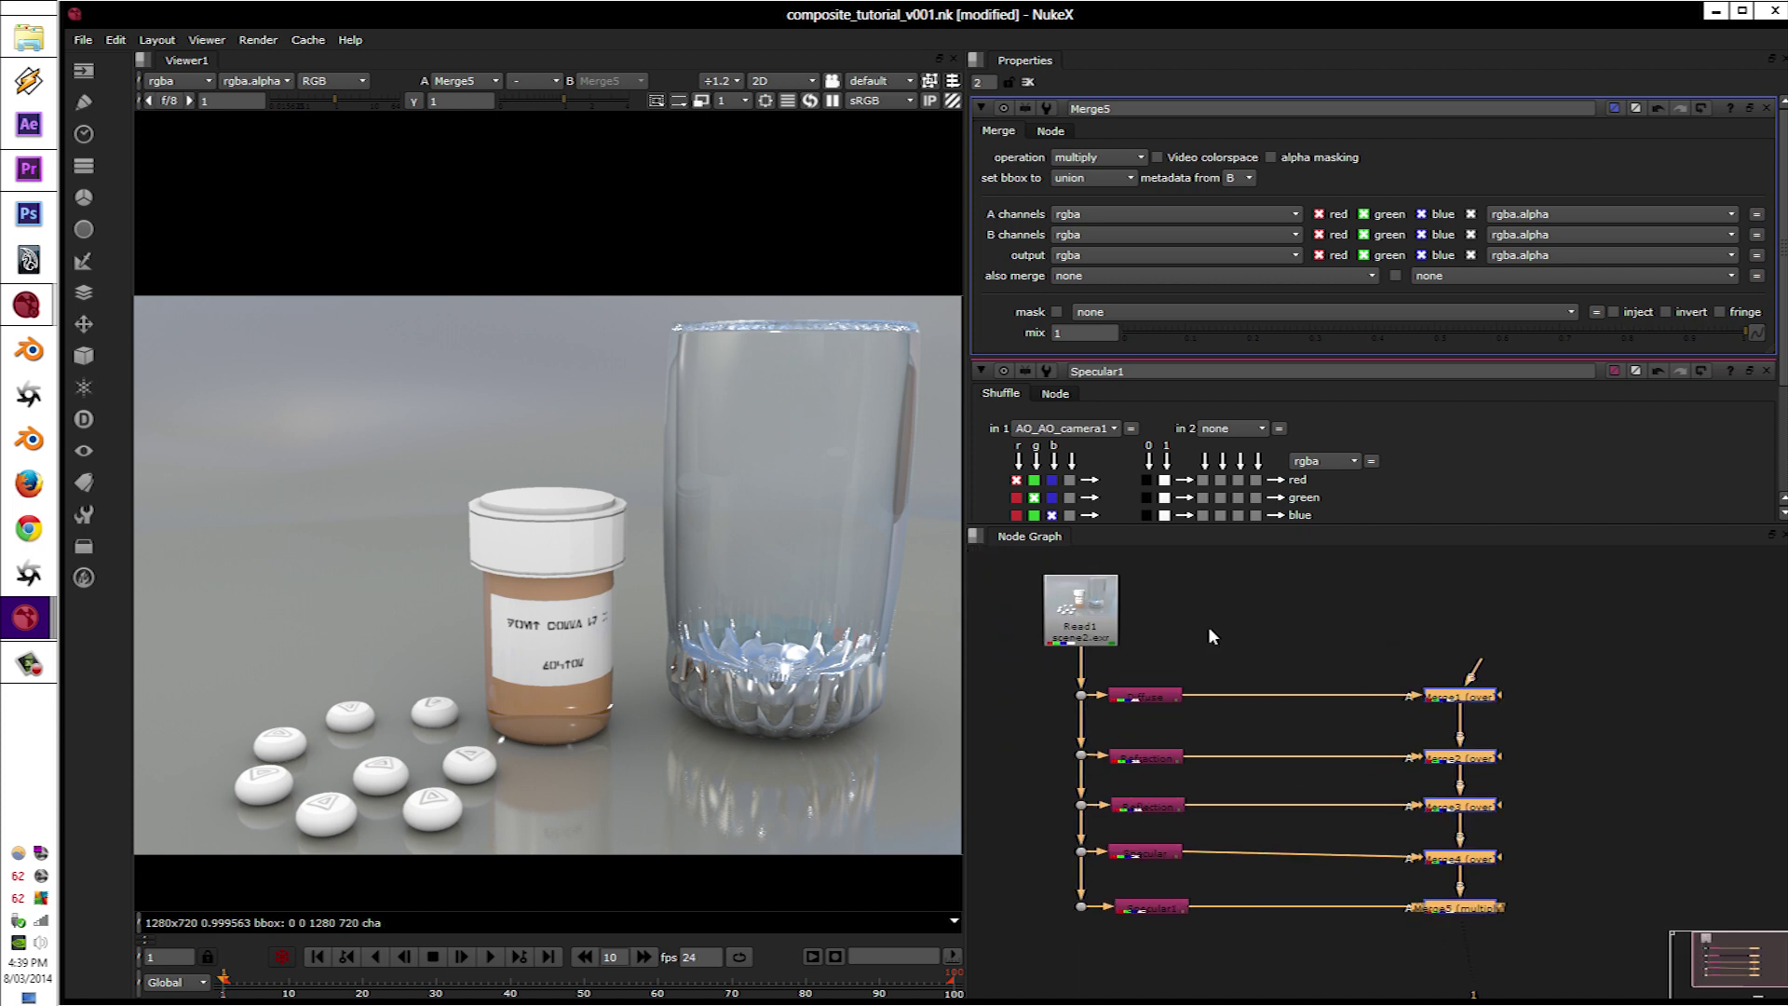
pyautogui.scroll(-4, 1208, 625)
pyautogui.scroll(2, 1212, 607)
pyautogui.click(1208, 642)
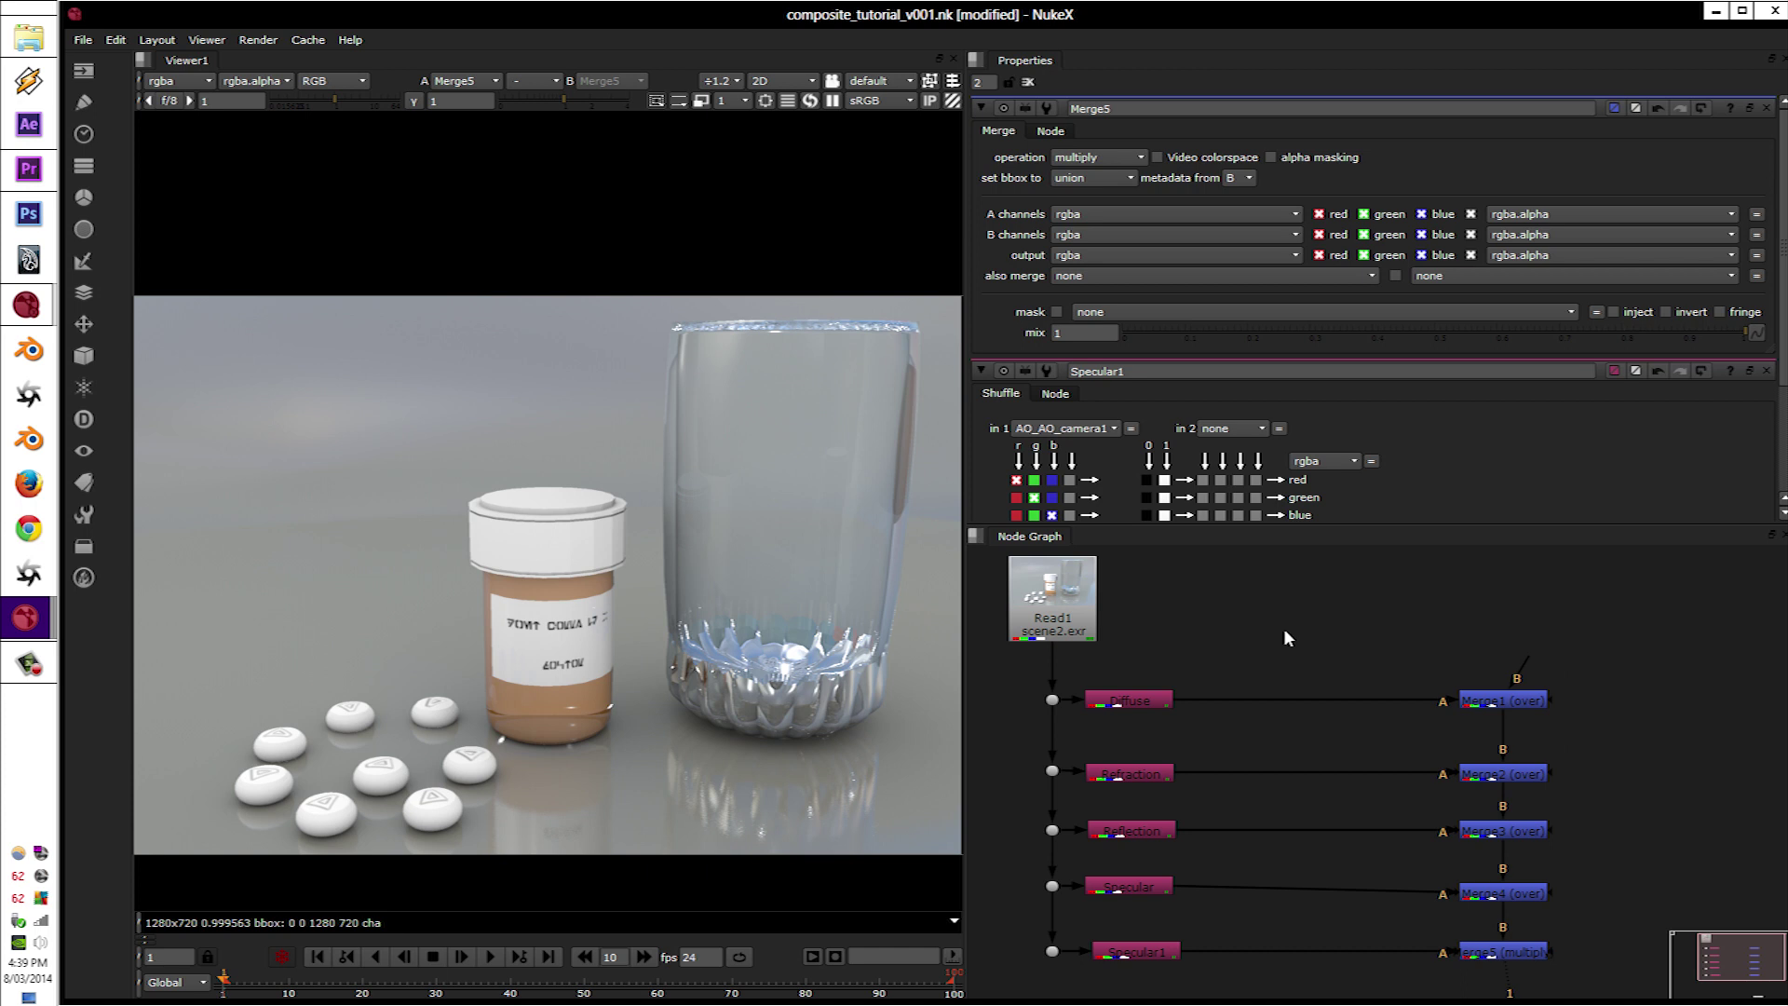
# Step: Insert a Grade node between the Diffuse Shuffle and Merge1, placed in line with them
pyautogui.click(1123, 701)
pyautogui.press('g')
pyautogui.moveTo(1132, 734); pyautogui.dragTo(1226, 708)
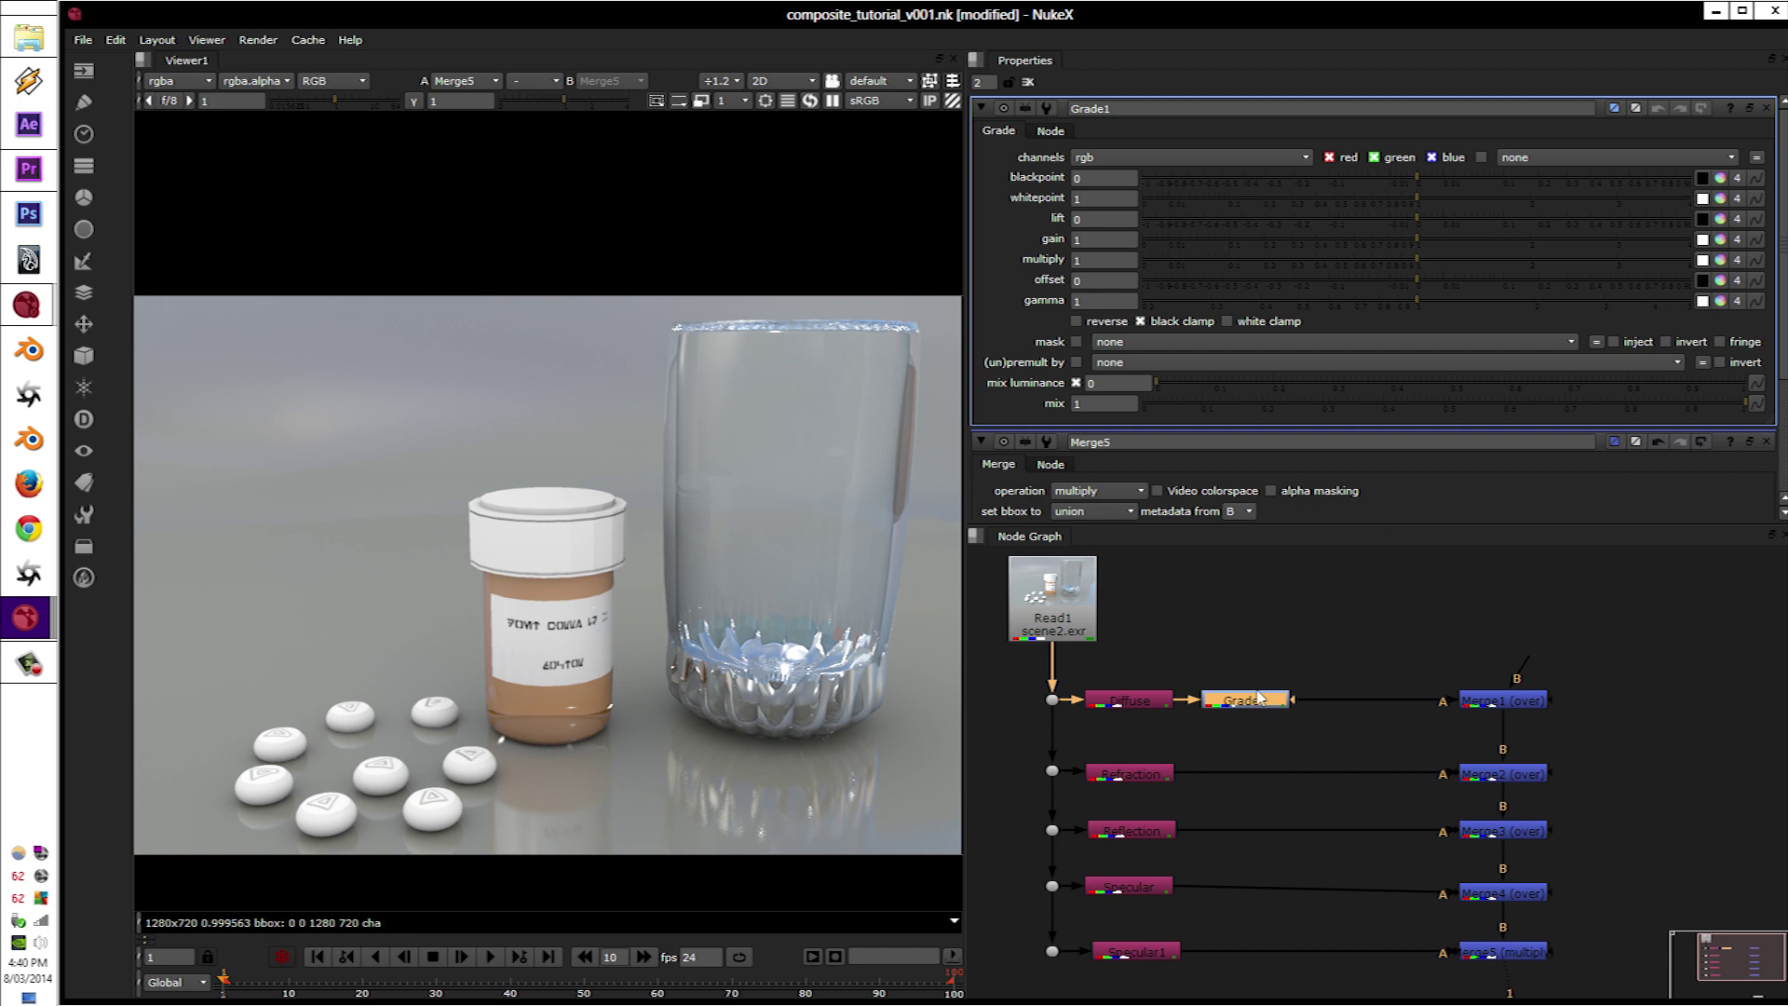
# Step: Grade the Diffuse pass with blackpoint 0.011, whitepoint 0.99, lift -0.044, gain 1.03, multiply 0.93, offset 0.0004 and gamma 0.885, viewing Grade1
pyautogui.moveTo(1262, 758); pyautogui.dragTo(1248, 713, button='middle')
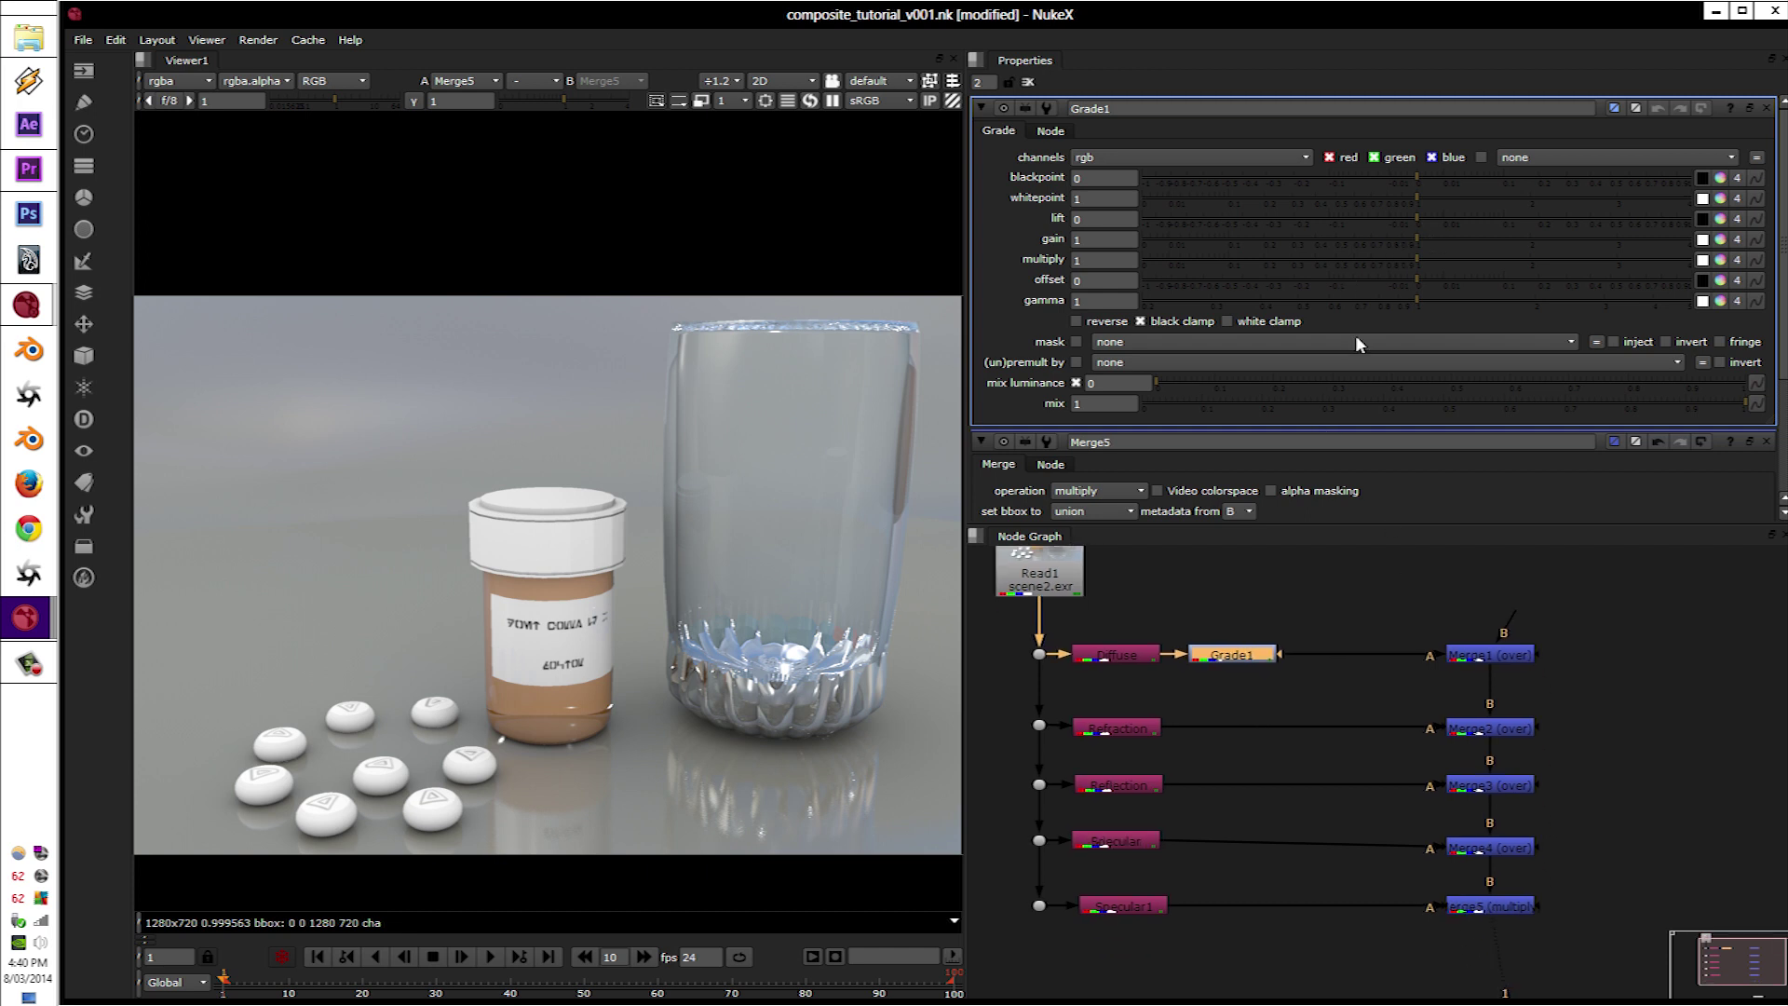
pyautogui.moveTo(1415, 177)
pyautogui.mouseDown()
pyautogui.moveTo(1337, 175)
pyautogui.moveTo(1467, 186)
pyautogui.moveTo(1443, 181)
pyautogui.mouseUp()
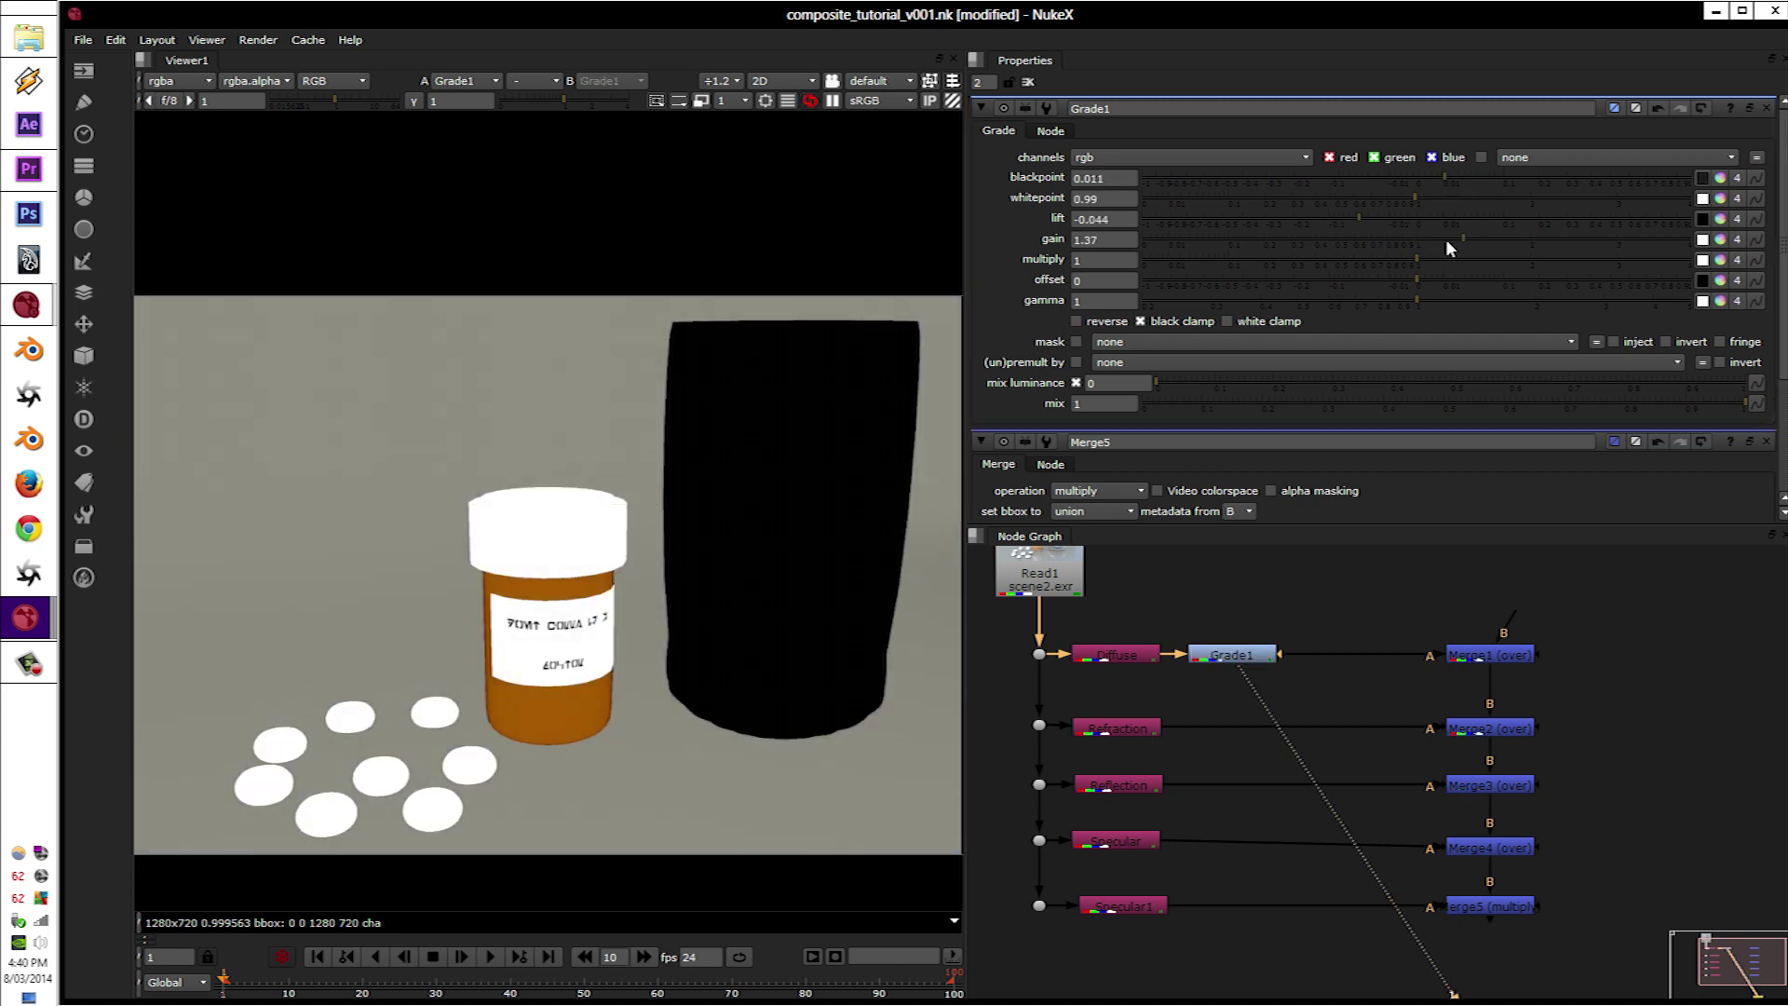
pyautogui.moveTo(1446, 240); pyautogui.dragTo(1395, 299)
# Step: Insert a Saturation node after Grade1, place it in line, and set its saturation to 1.22
pyautogui.click(1242, 657)
pyautogui.press('Tab')
pyautogui.write('Saturation')
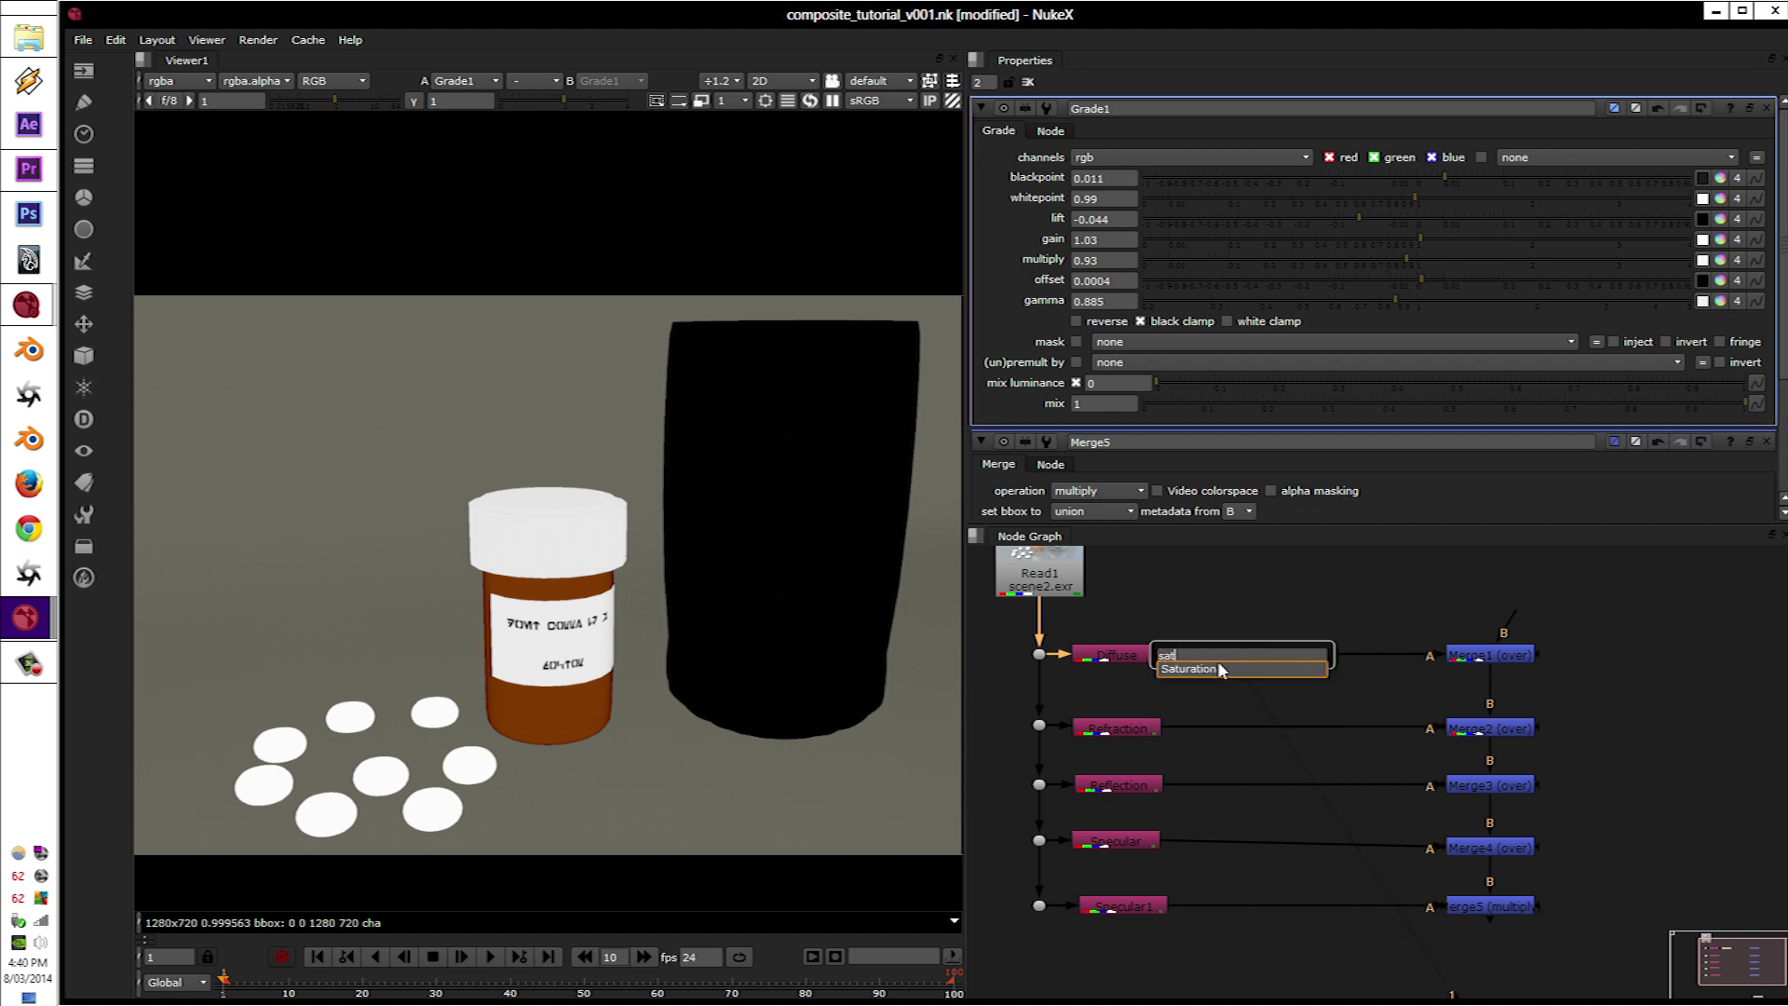
pyautogui.press('Return')
pyautogui.moveTo(1215, 669); pyautogui.dragTo(1341, 663)
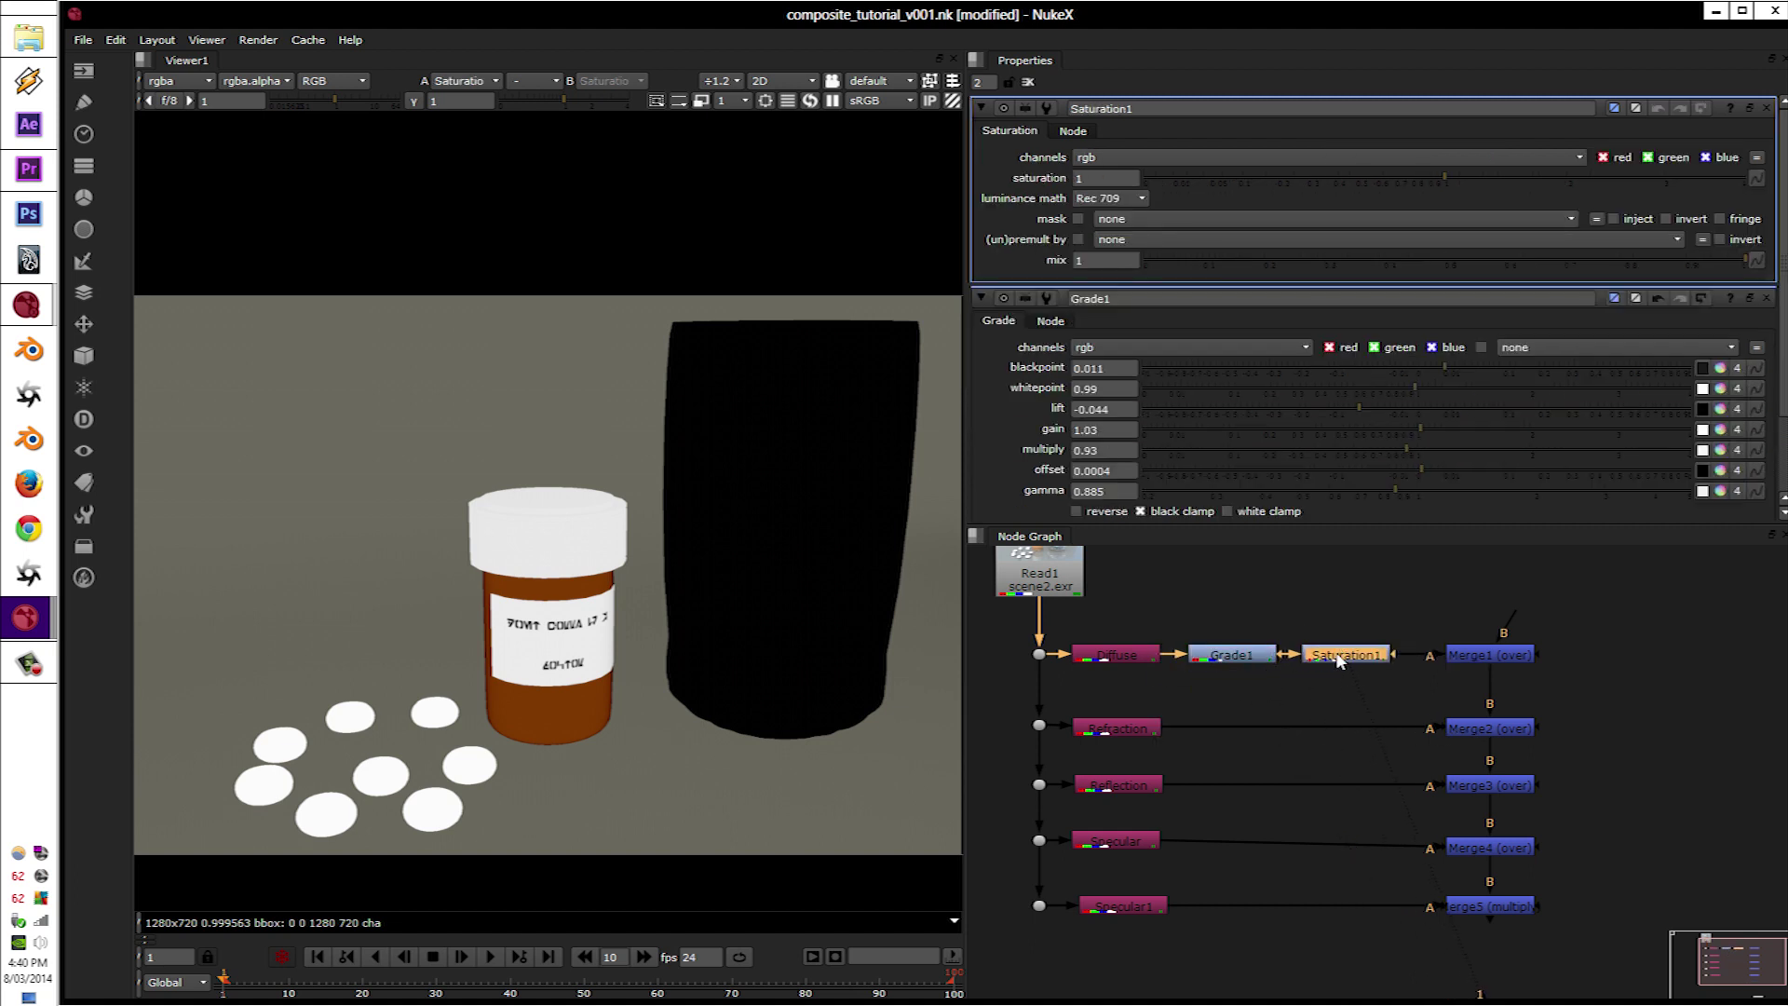
pyautogui.moveTo(1445, 177); pyautogui.dragTo(1475, 178)
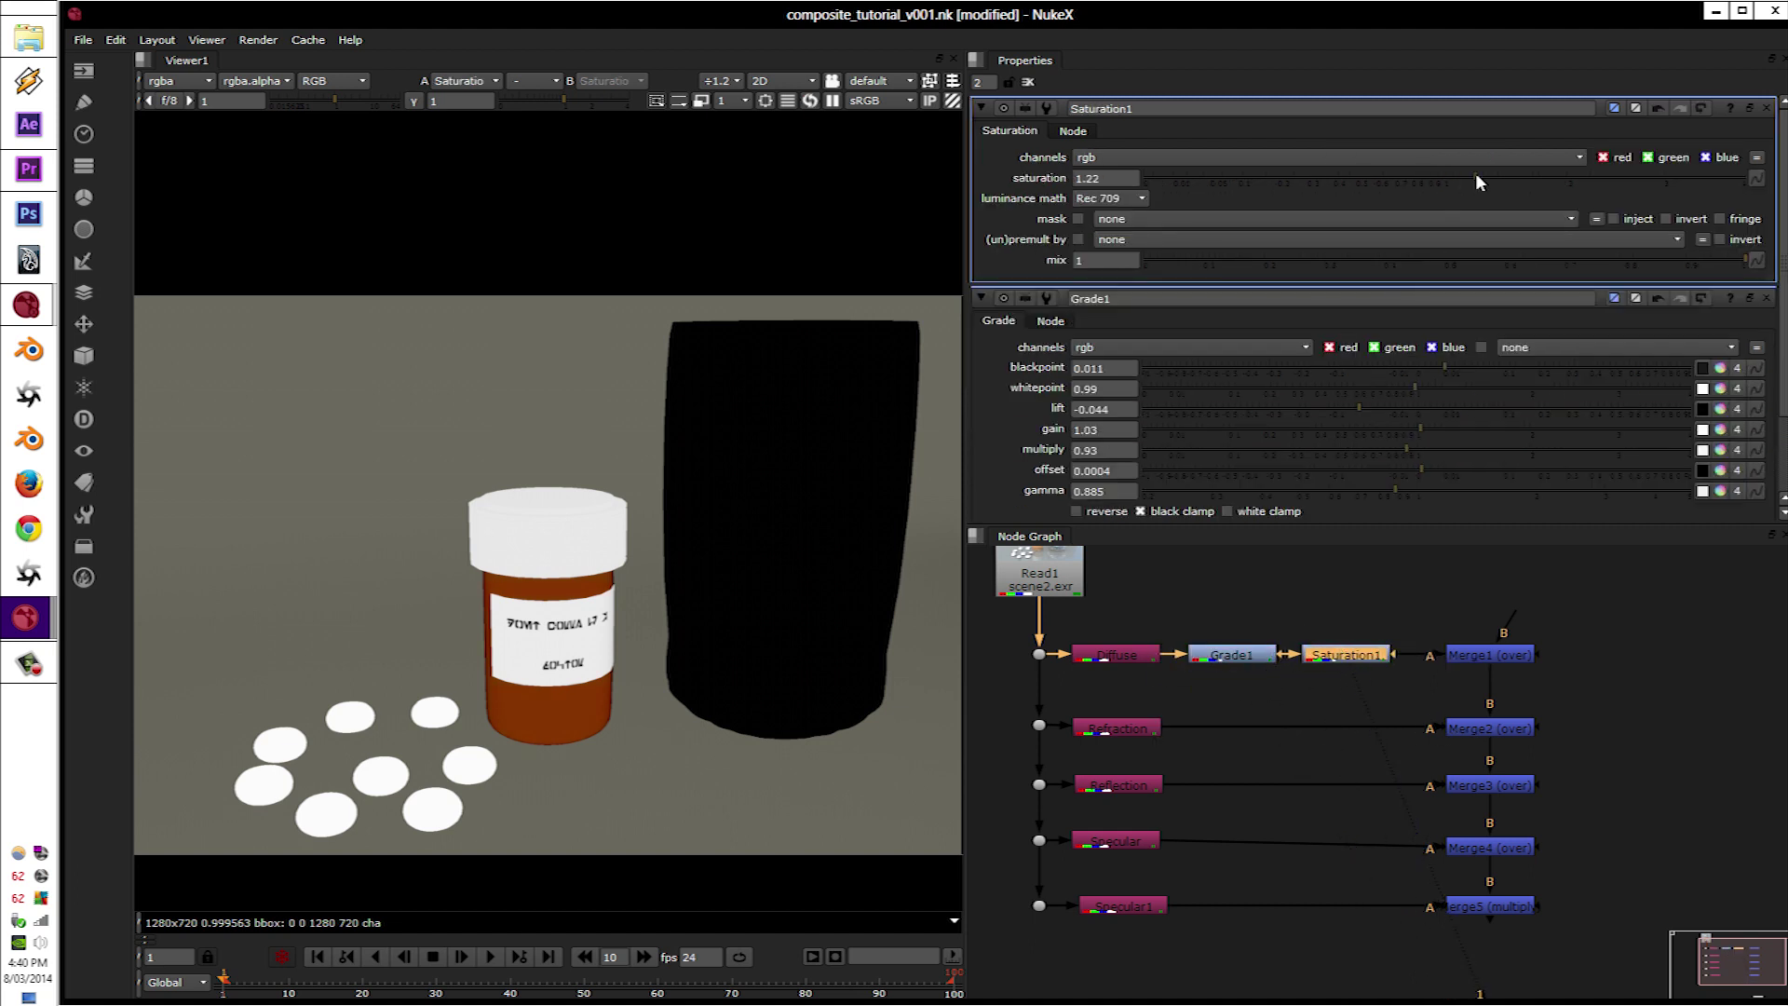
# Step: View Merge5 and compare the composite with Grade1 and Saturation1 disabled and enabled again
pyautogui.click(1475, 657)
pyautogui.click(1528, 903)
pyautogui.press('1')
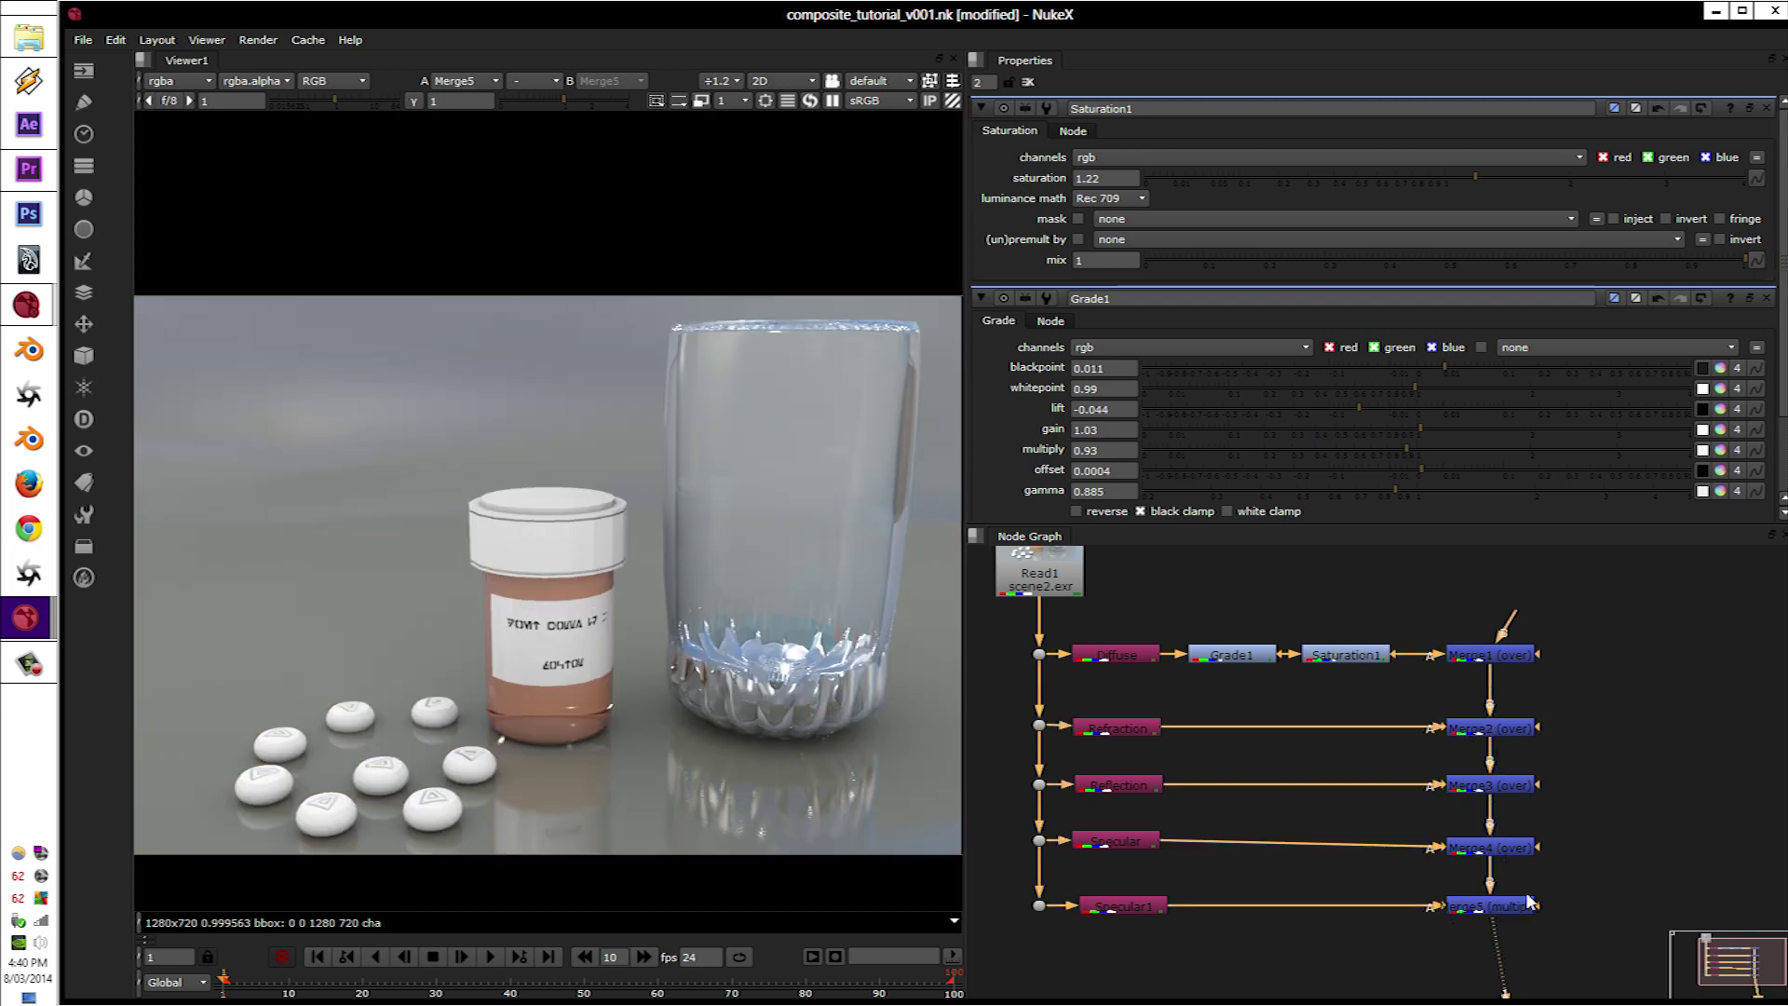
pyautogui.click(1304, 659)
pyautogui.moveTo(1199, 685)
pyautogui.mouseDown()
pyautogui.moveTo(1395, 635)
pyautogui.moveTo(1172, 691)
pyautogui.mouseUp()
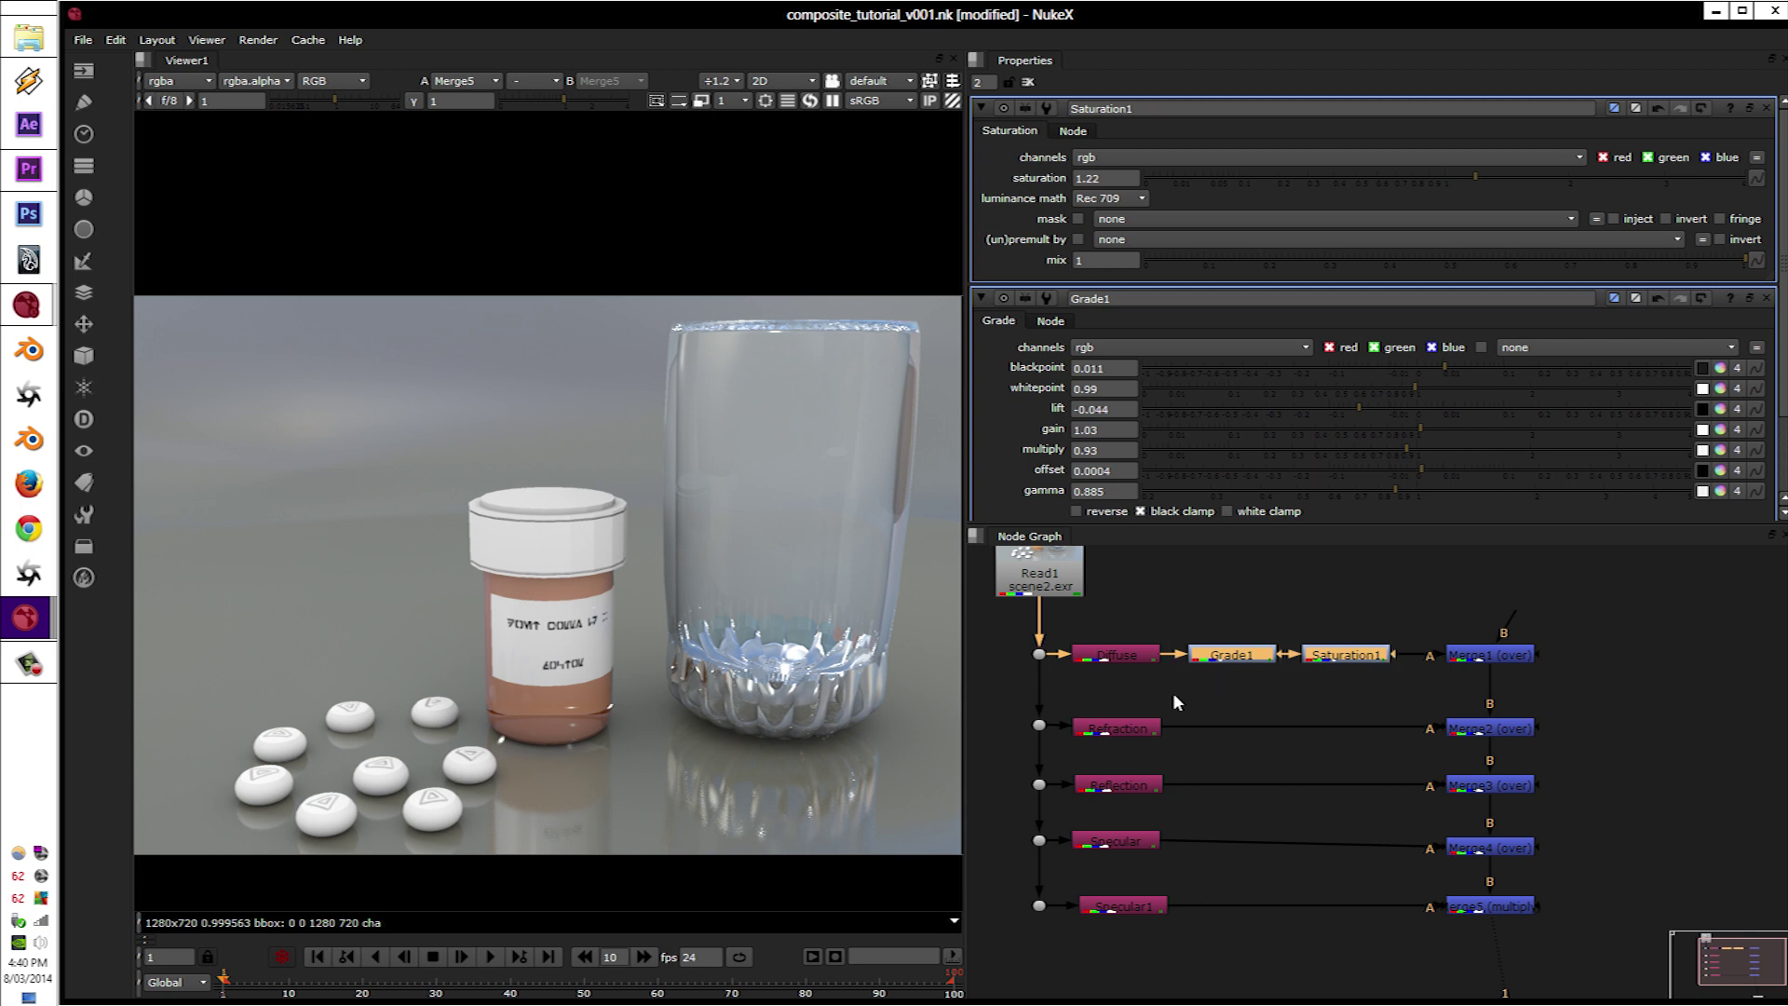
pyautogui.press('d')
pyautogui.press('d')
pyautogui.click(1281, 699)
# Step: Insert a Grade node between the Refraction Shuffle and Merge2, placed beside the Shuffle
pyautogui.moveTo(1345, 676); pyautogui.dragTo(1254, 709, button='middle')
pyautogui.click(1130, 706)
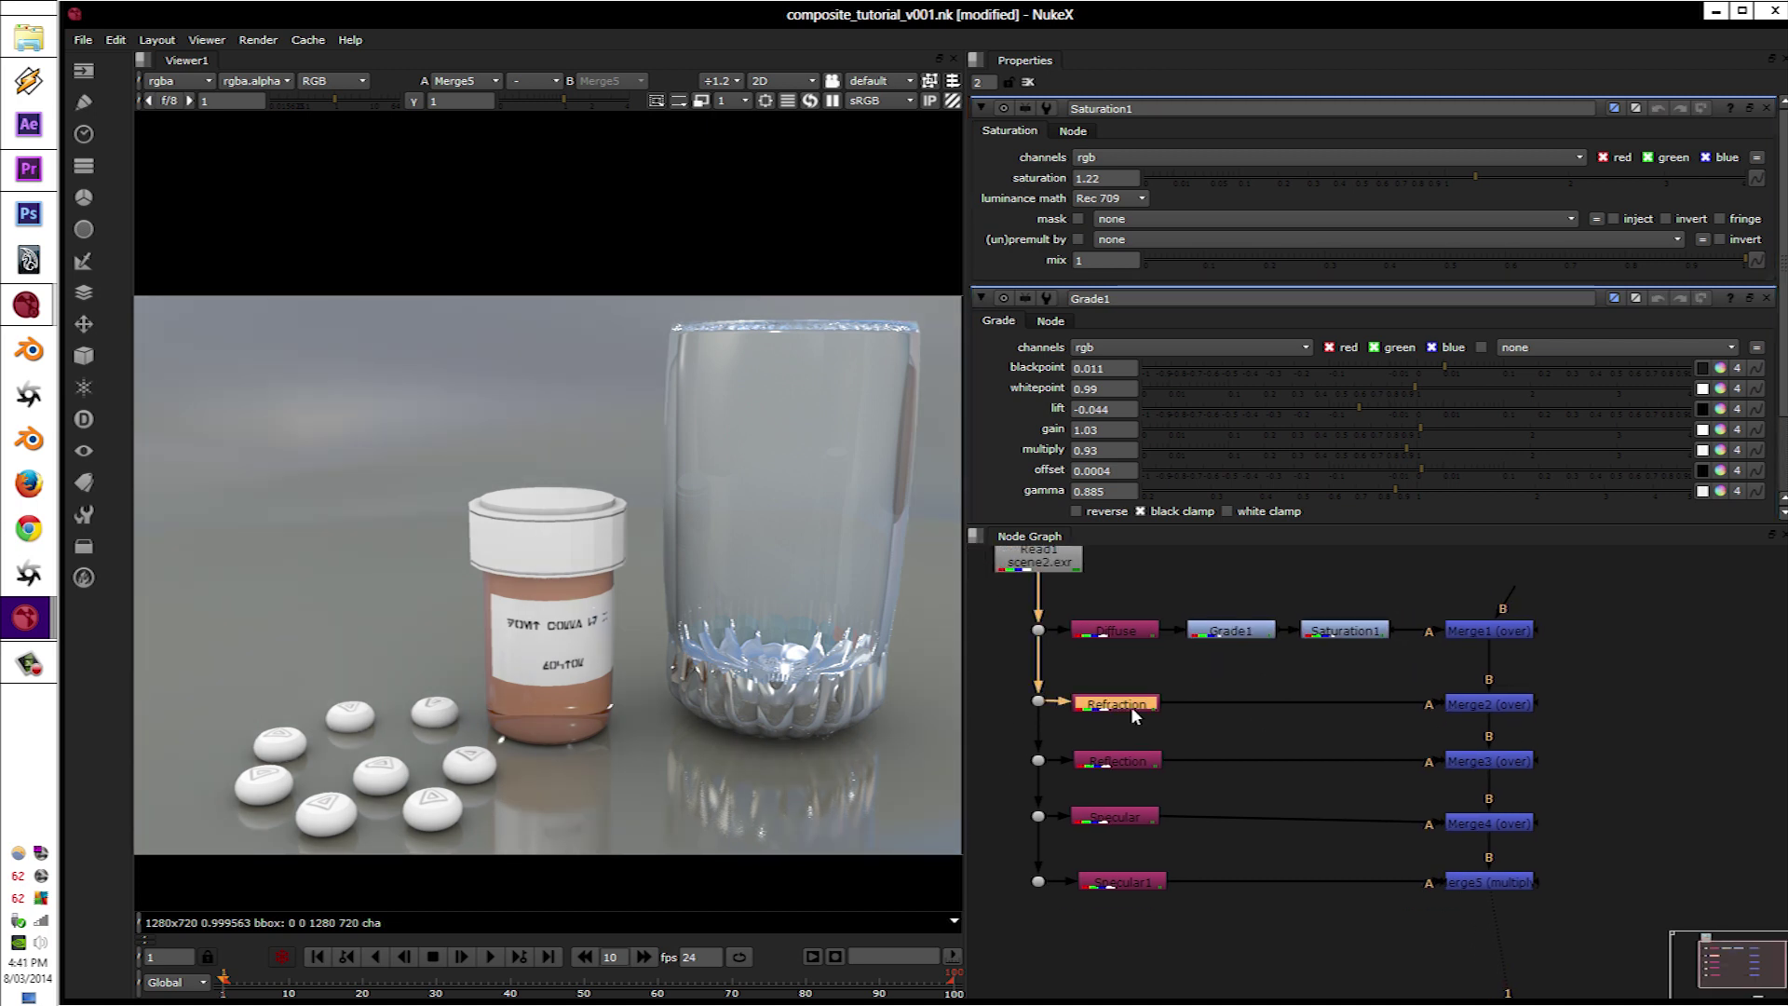
pyautogui.doubleClick(1476, 630)
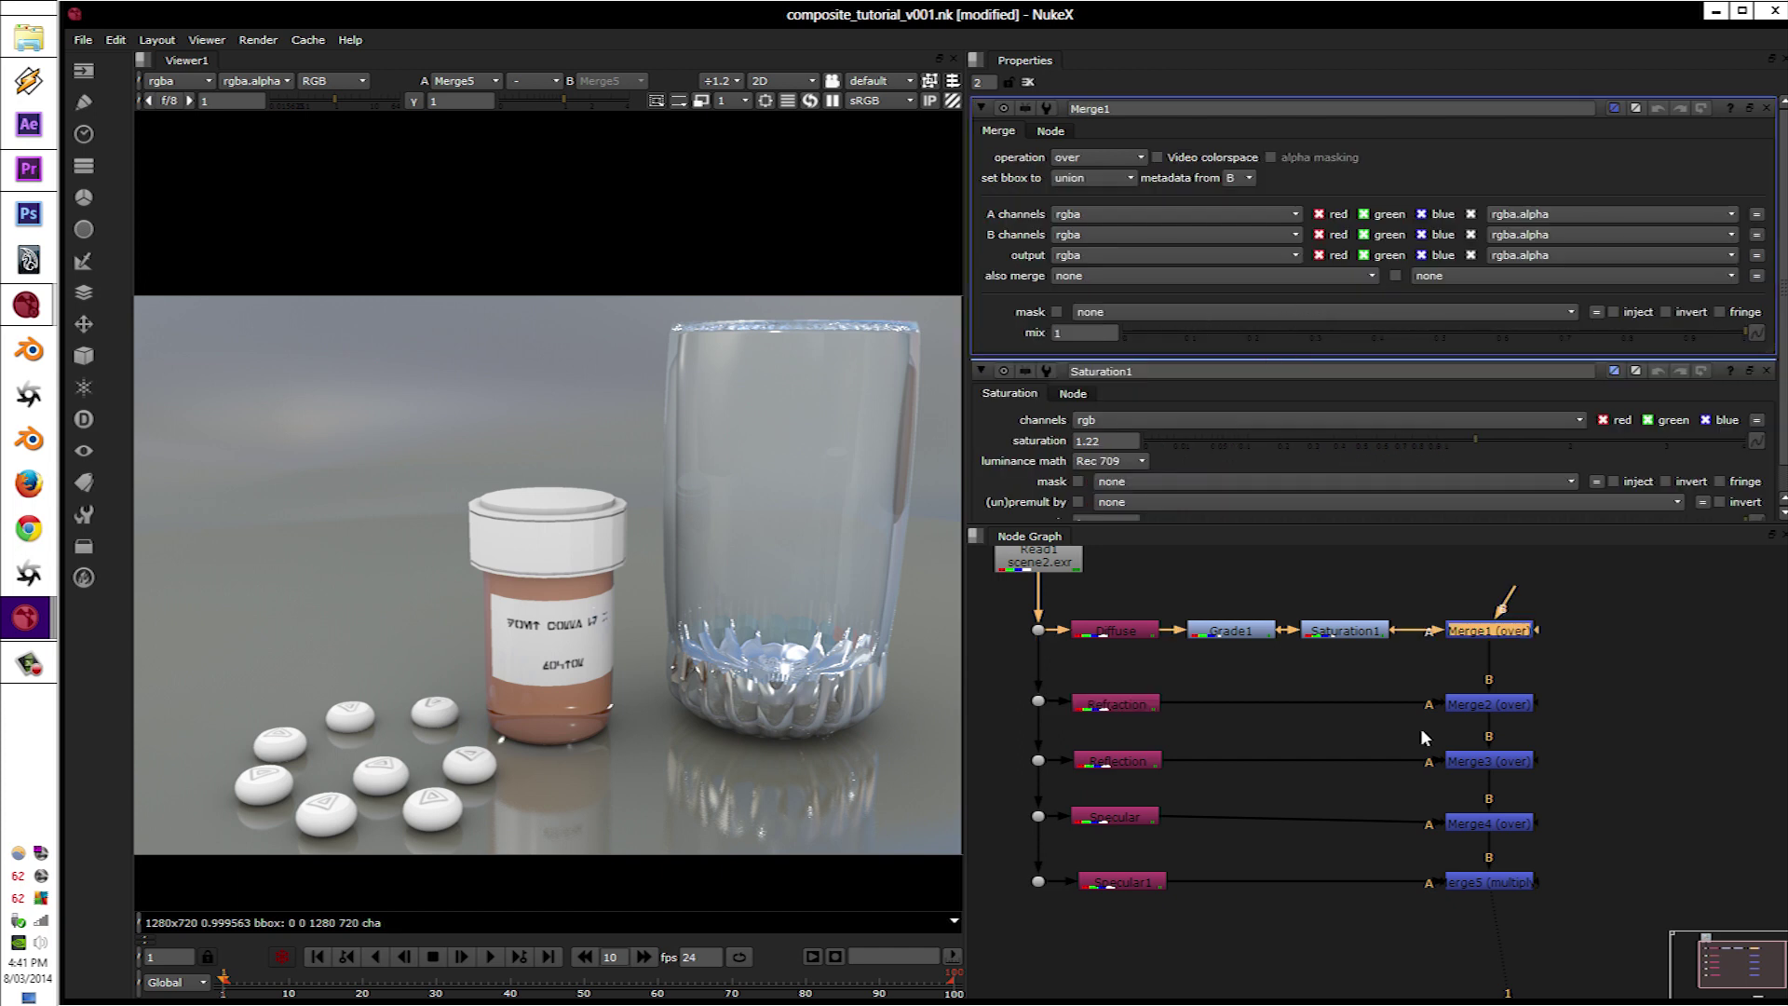
pyautogui.click(1109, 707)
pyautogui.press('g')
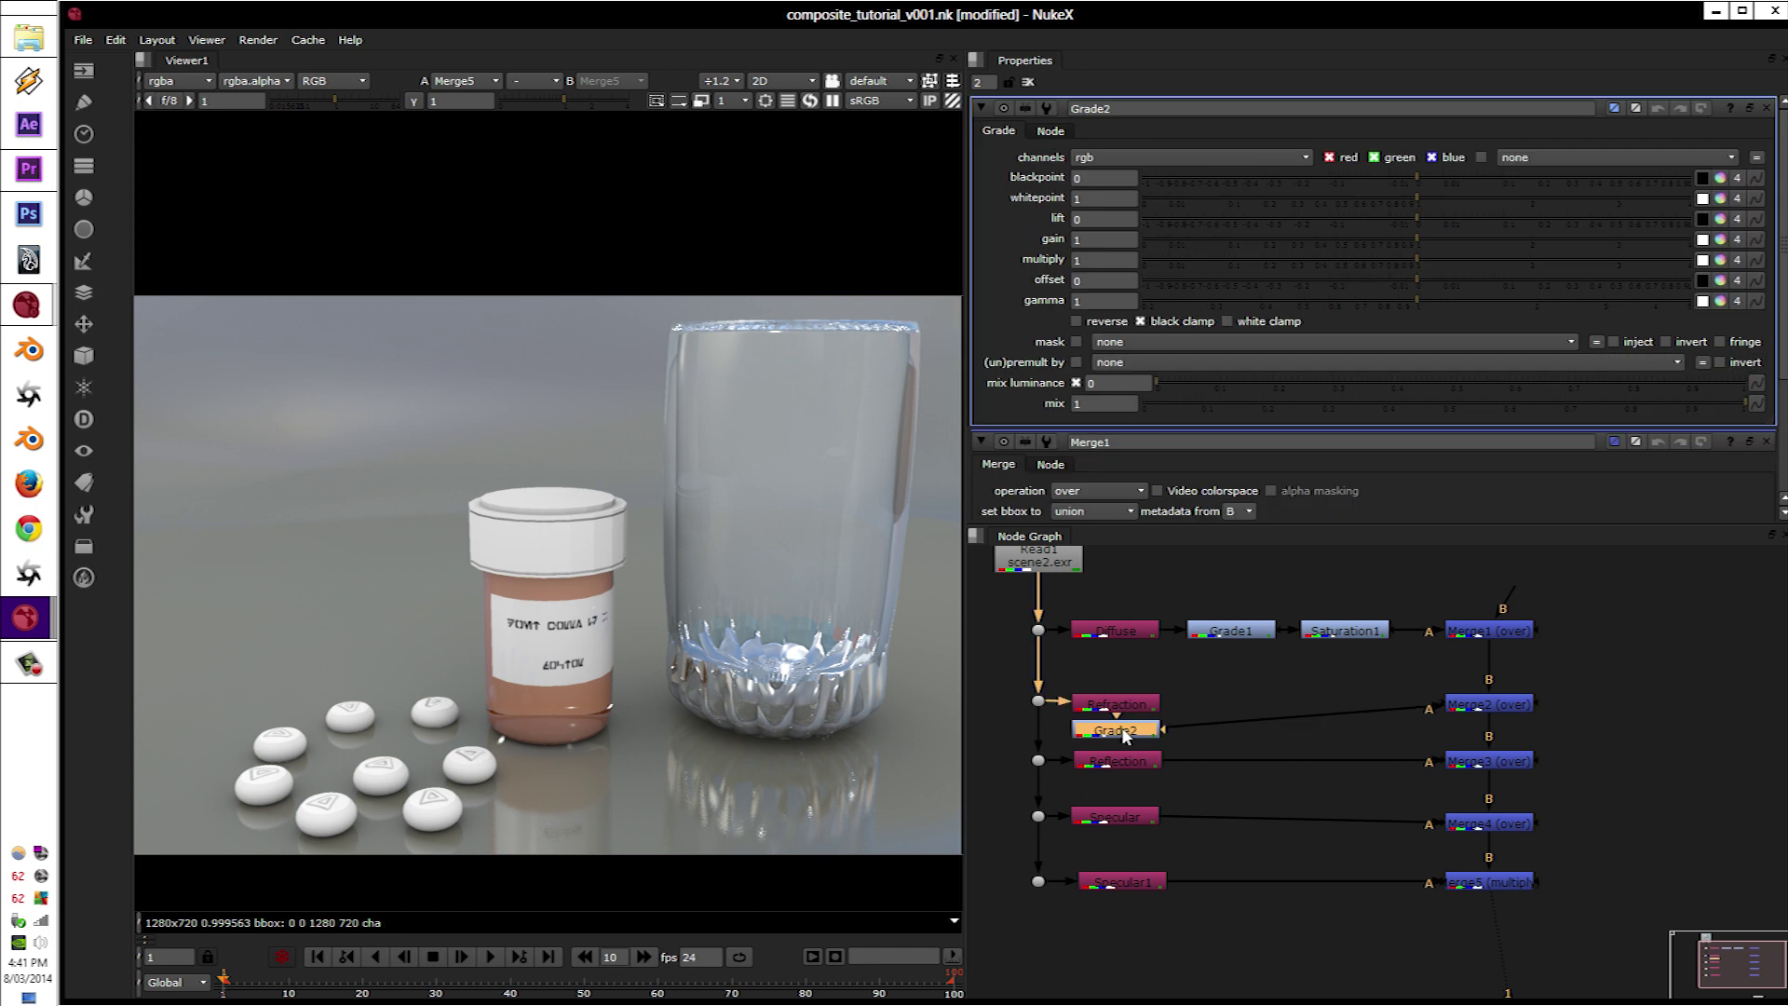
pyautogui.moveTo(1125, 735); pyautogui.dragTo(1238, 710)
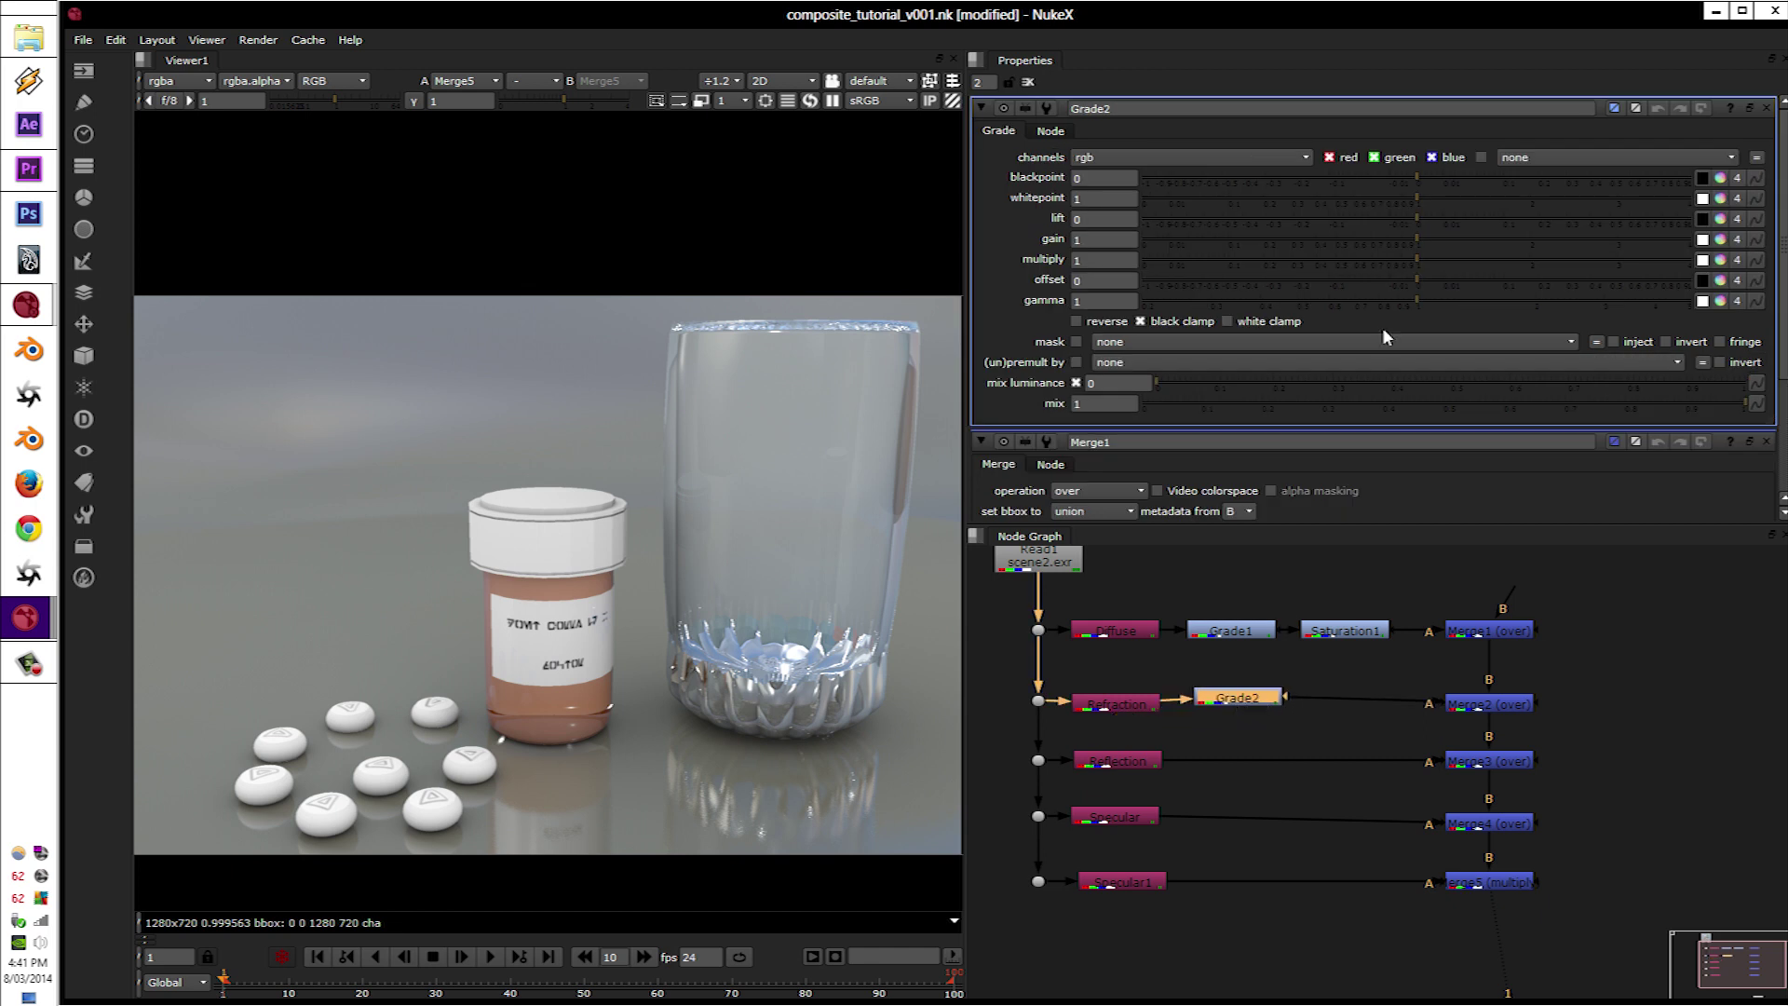
# Step: Set Grade2's blackpoint to 0.155, whitepoint 0.77, lift -0.0055, gain 1.08, multiply 0.81 and gamma 0.99, and line the node up with its row
pyautogui.moveTo(1367, 177); pyautogui.dragTo(1533, 179)
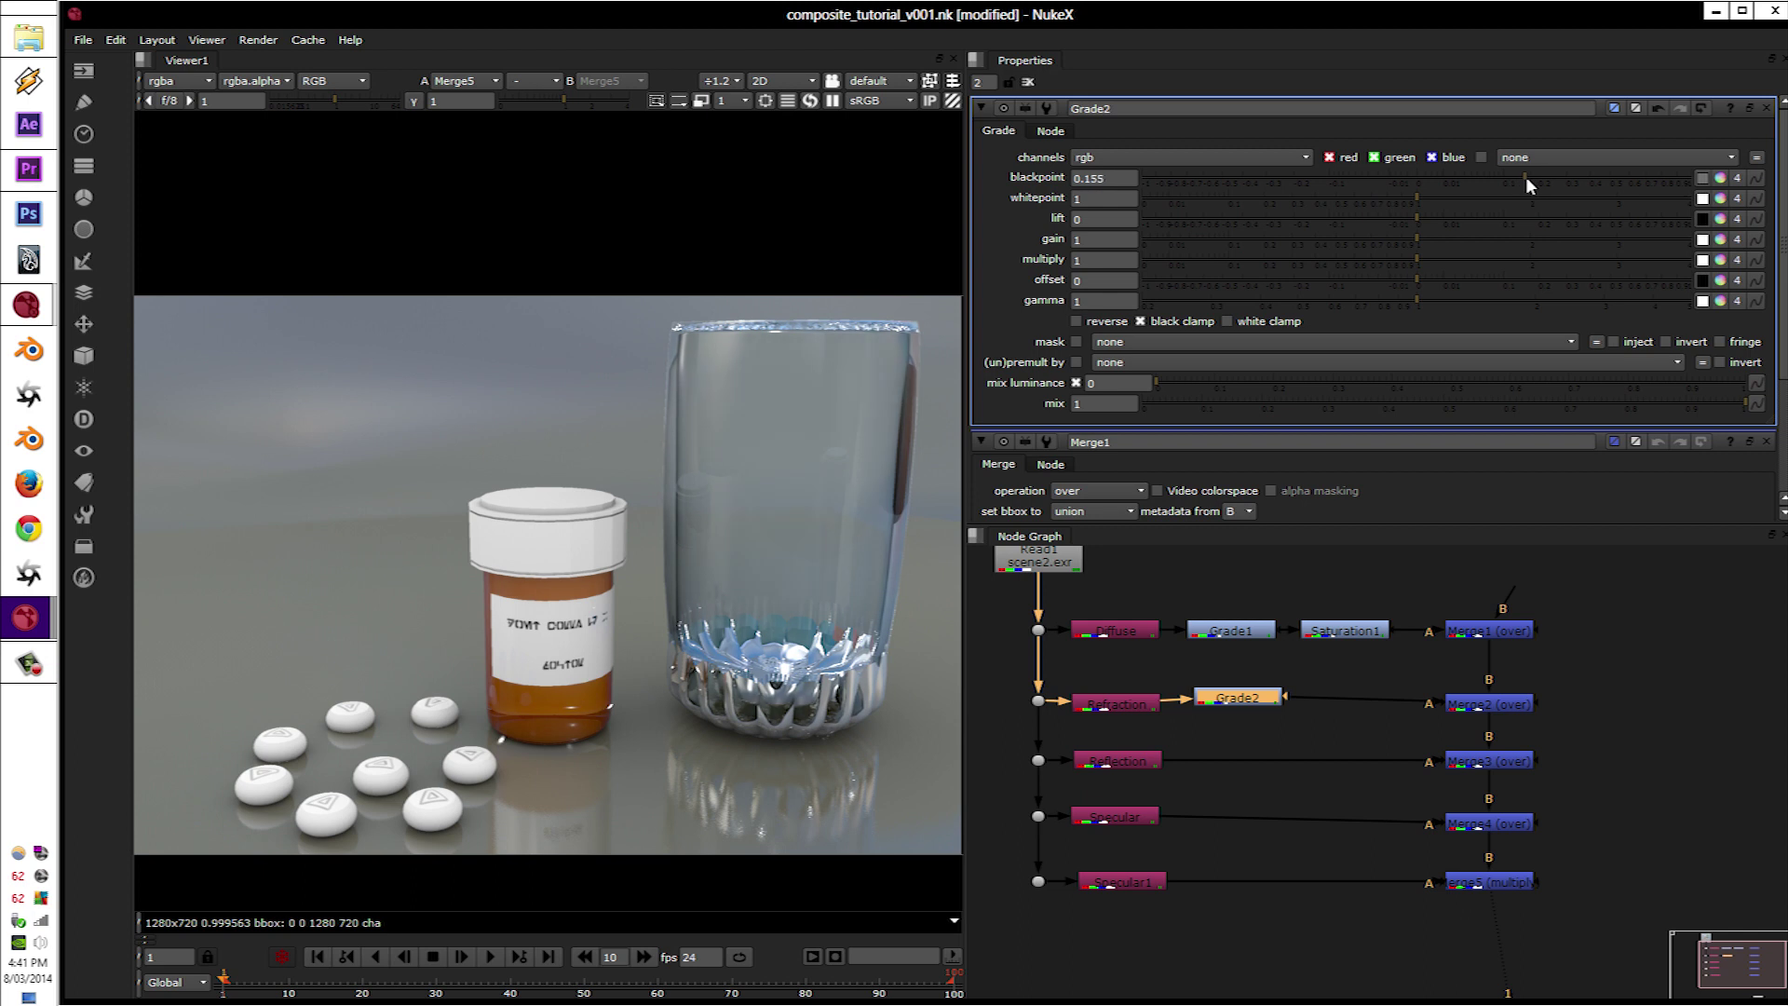
pyautogui.moveTo(1424, 198); pyautogui.dragTo(1426, 239)
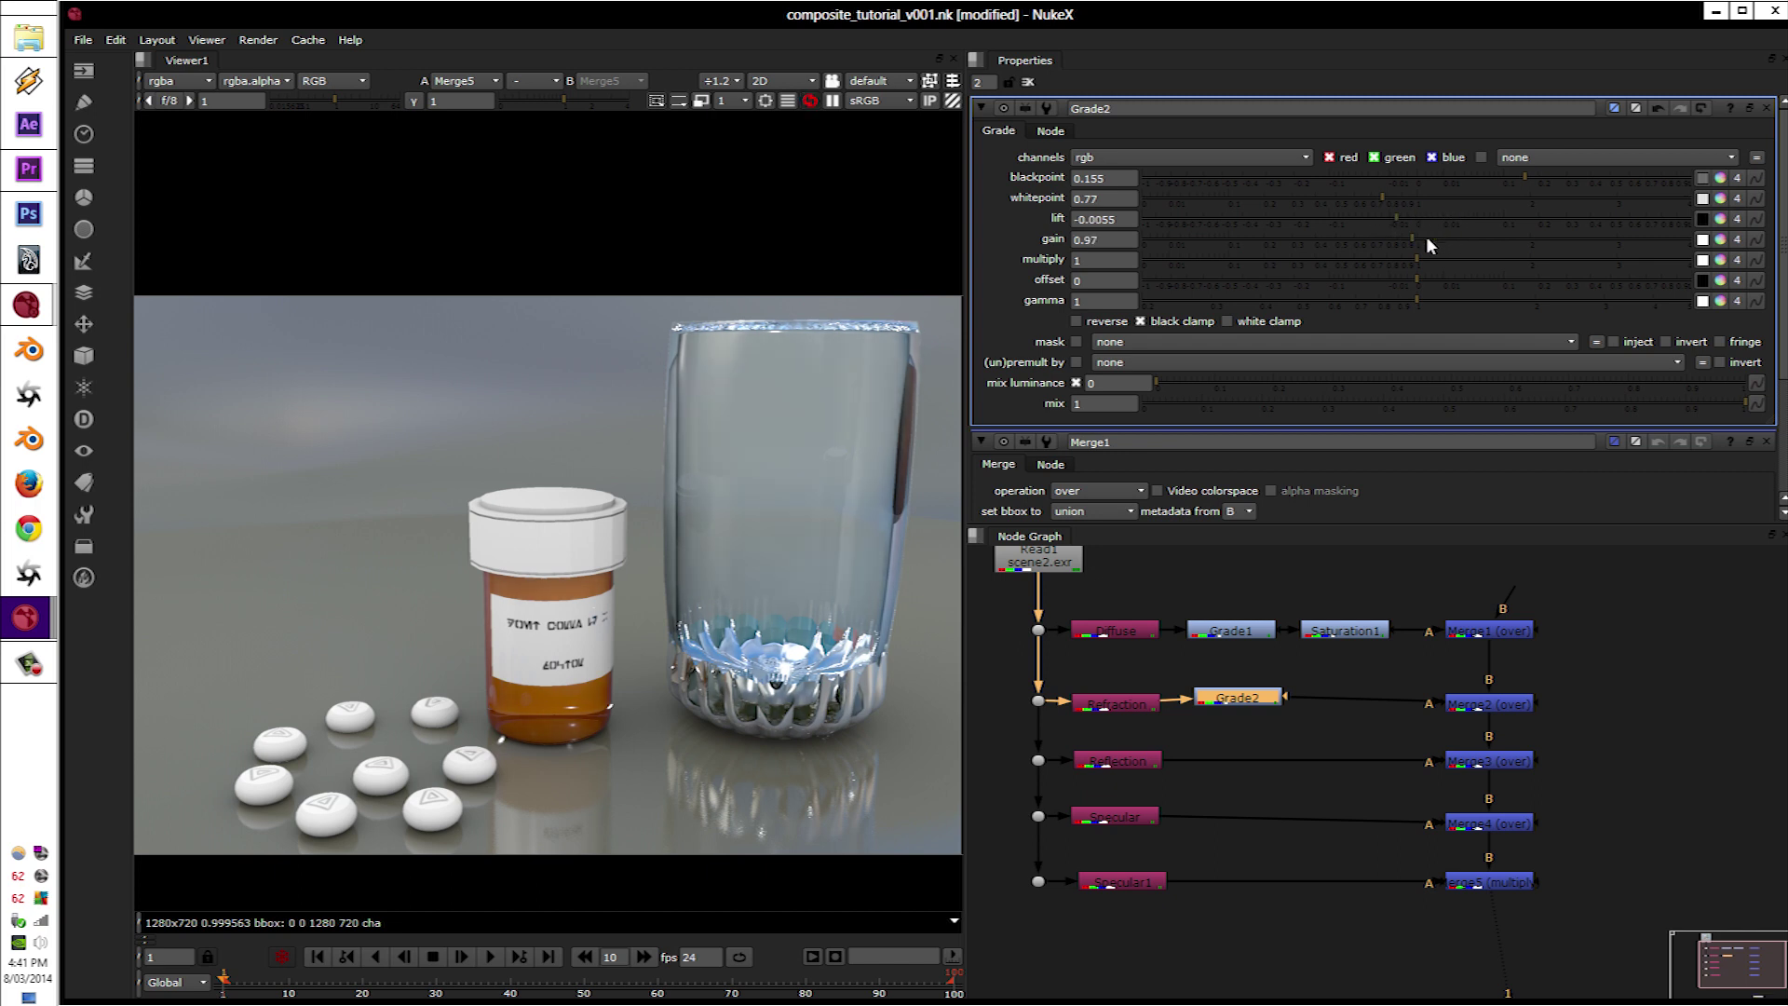
pyautogui.click(1402, 259)
pyautogui.click(1385, 260)
pyautogui.moveTo(1411, 302)
pyautogui.mouseDown()
pyautogui.moveTo(1392, 300)
pyautogui.moveTo(1456, 307)
pyautogui.moveTo(1397, 311)
pyautogui.moveTo(1415, 313)
pyautogui.mouseUp()
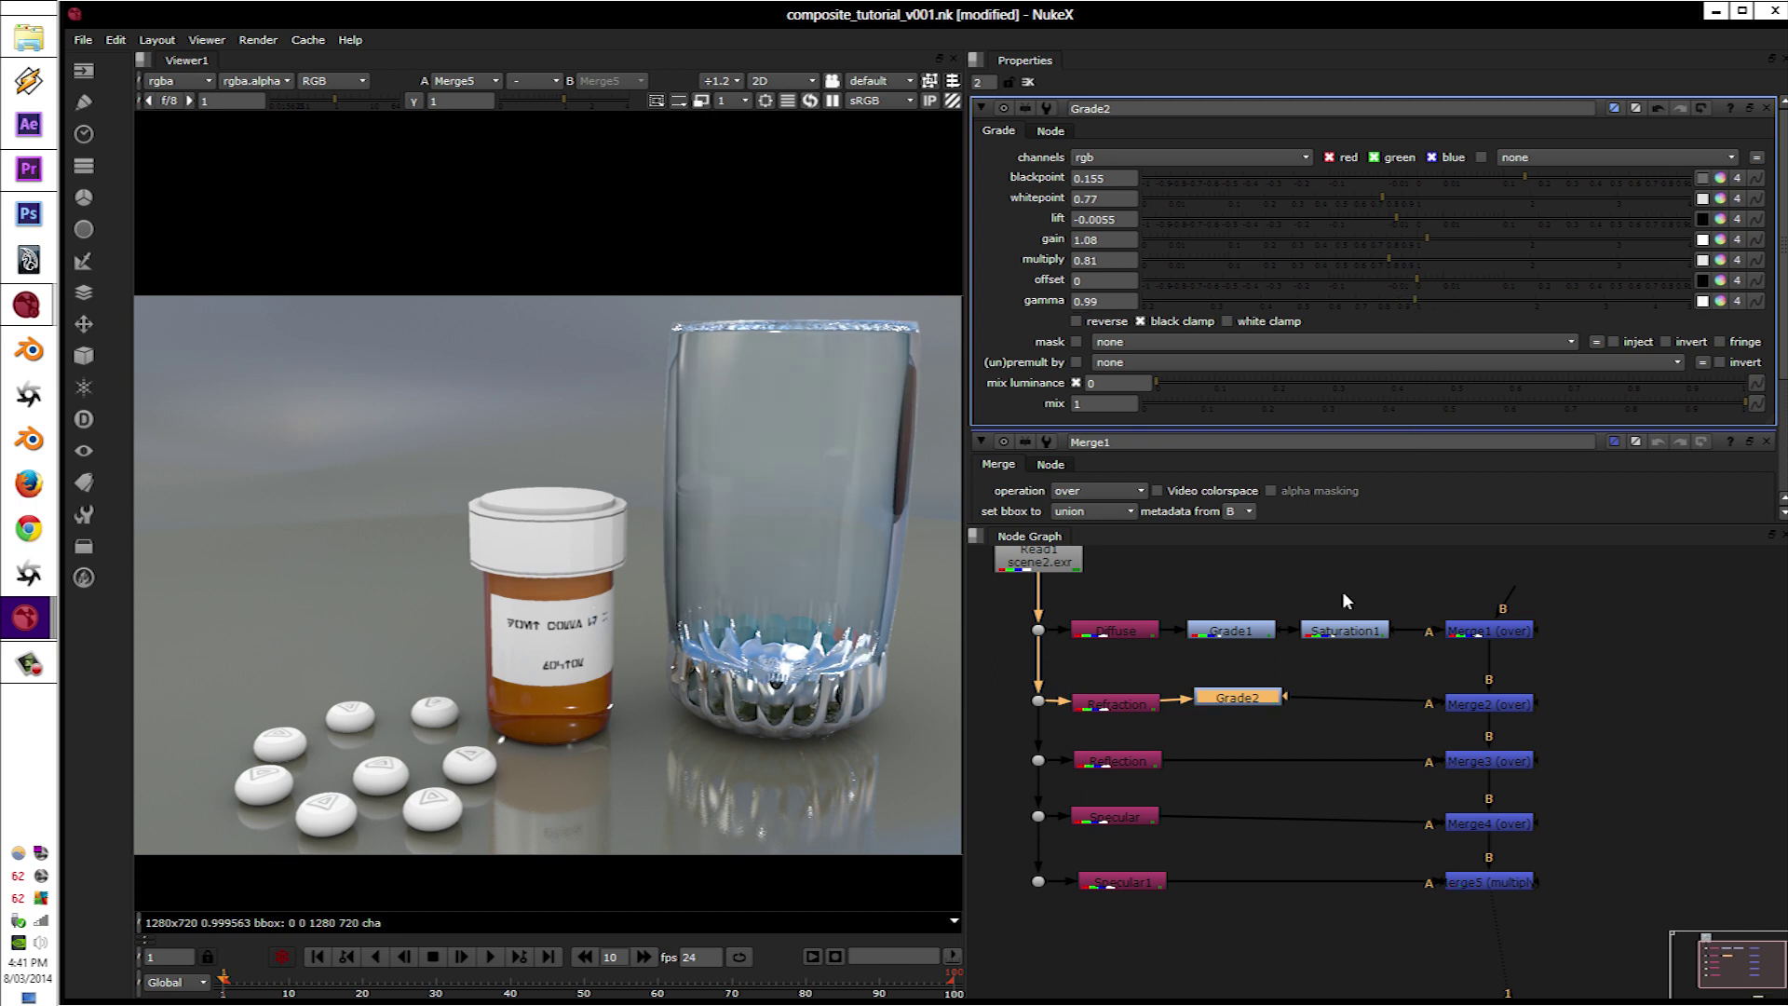
pyautogui.moveTo(1263, 698); pyautogui.dragTo(1255, 706)
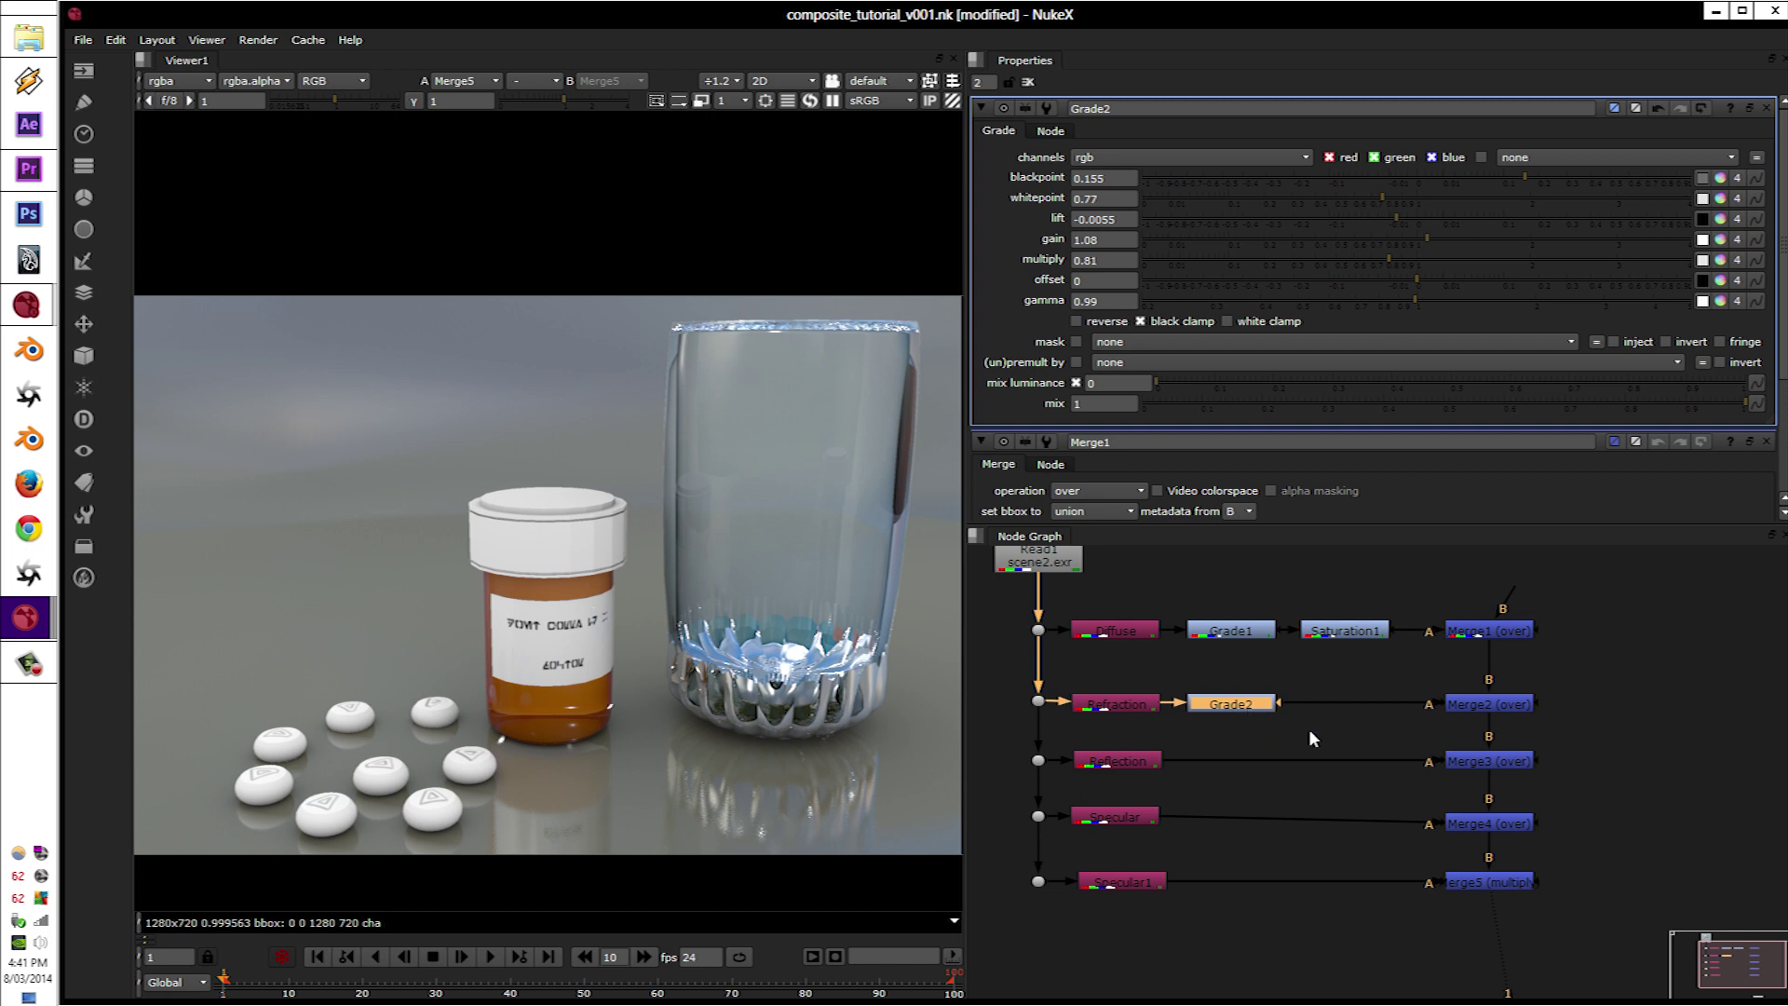
# Step: Insert a Grade node between the Reflection Shuffle and Merge3, placed in line with them
pyautogui.moveTo(1309, 731); pyautogui.dragTo(1312, 707, button='middle')
pyautogui.click(1155, 732)
pyautogui.press('g')
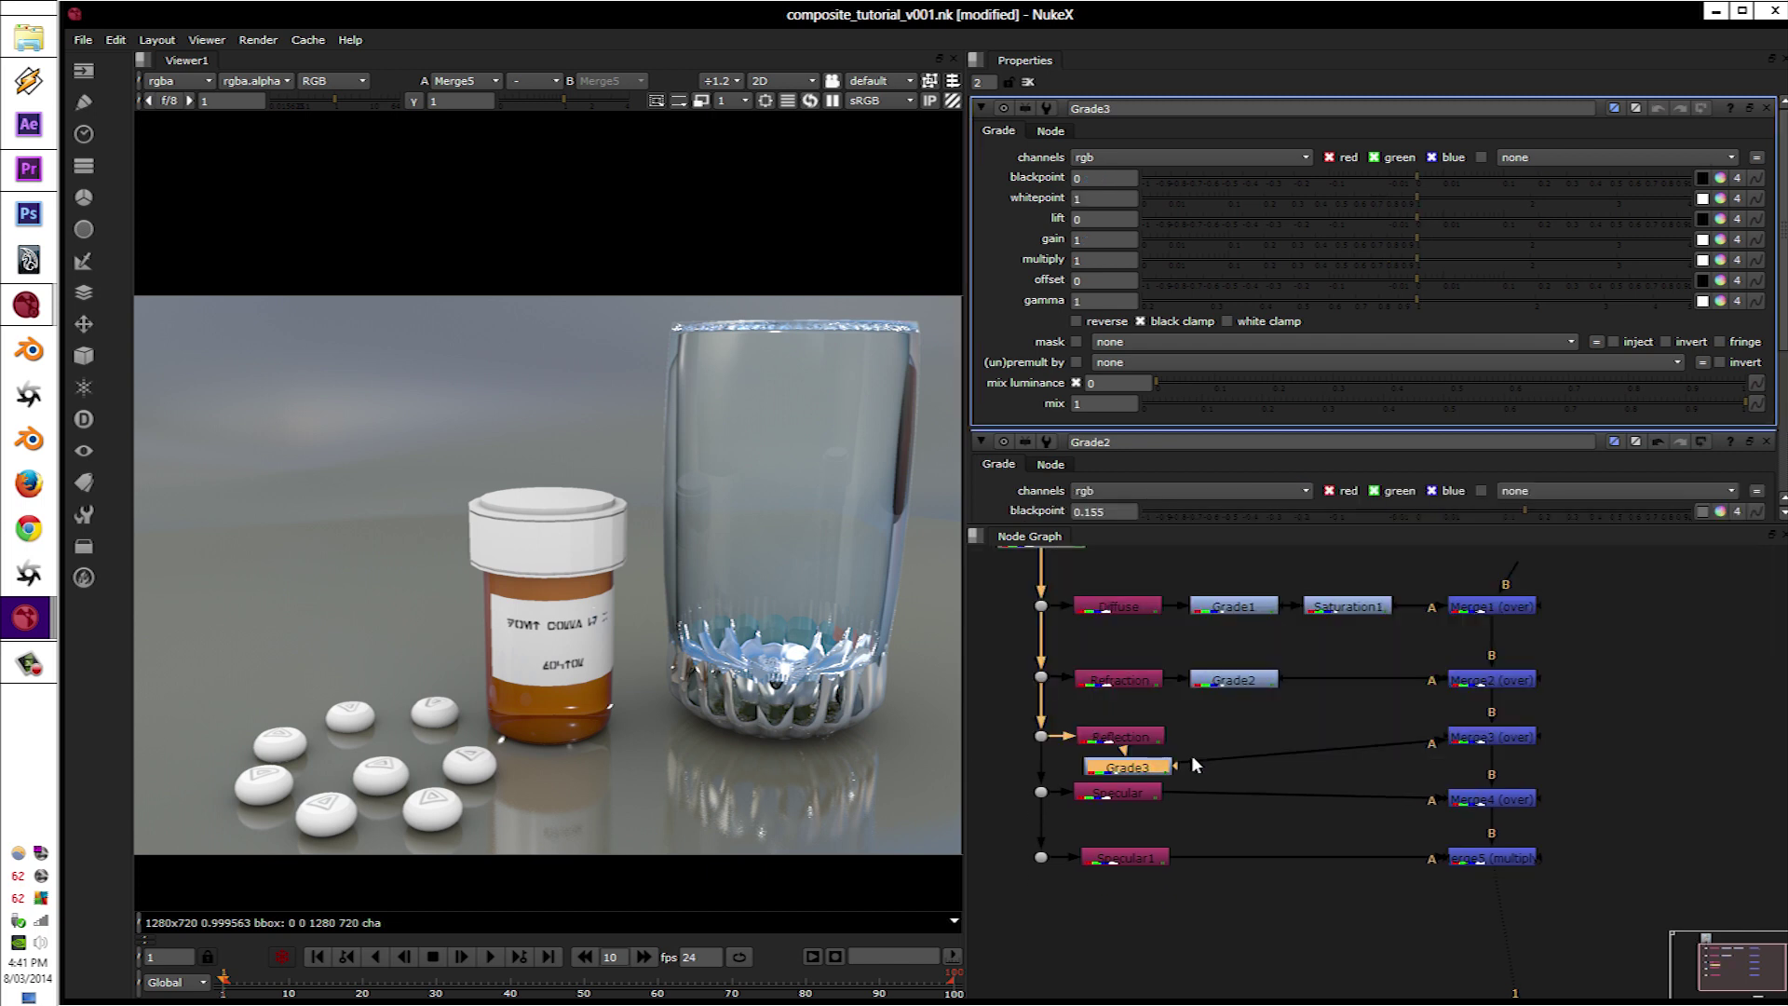
pyautogui.moveTo(1142, 773); pyautogui.dragTo(1234, 745)
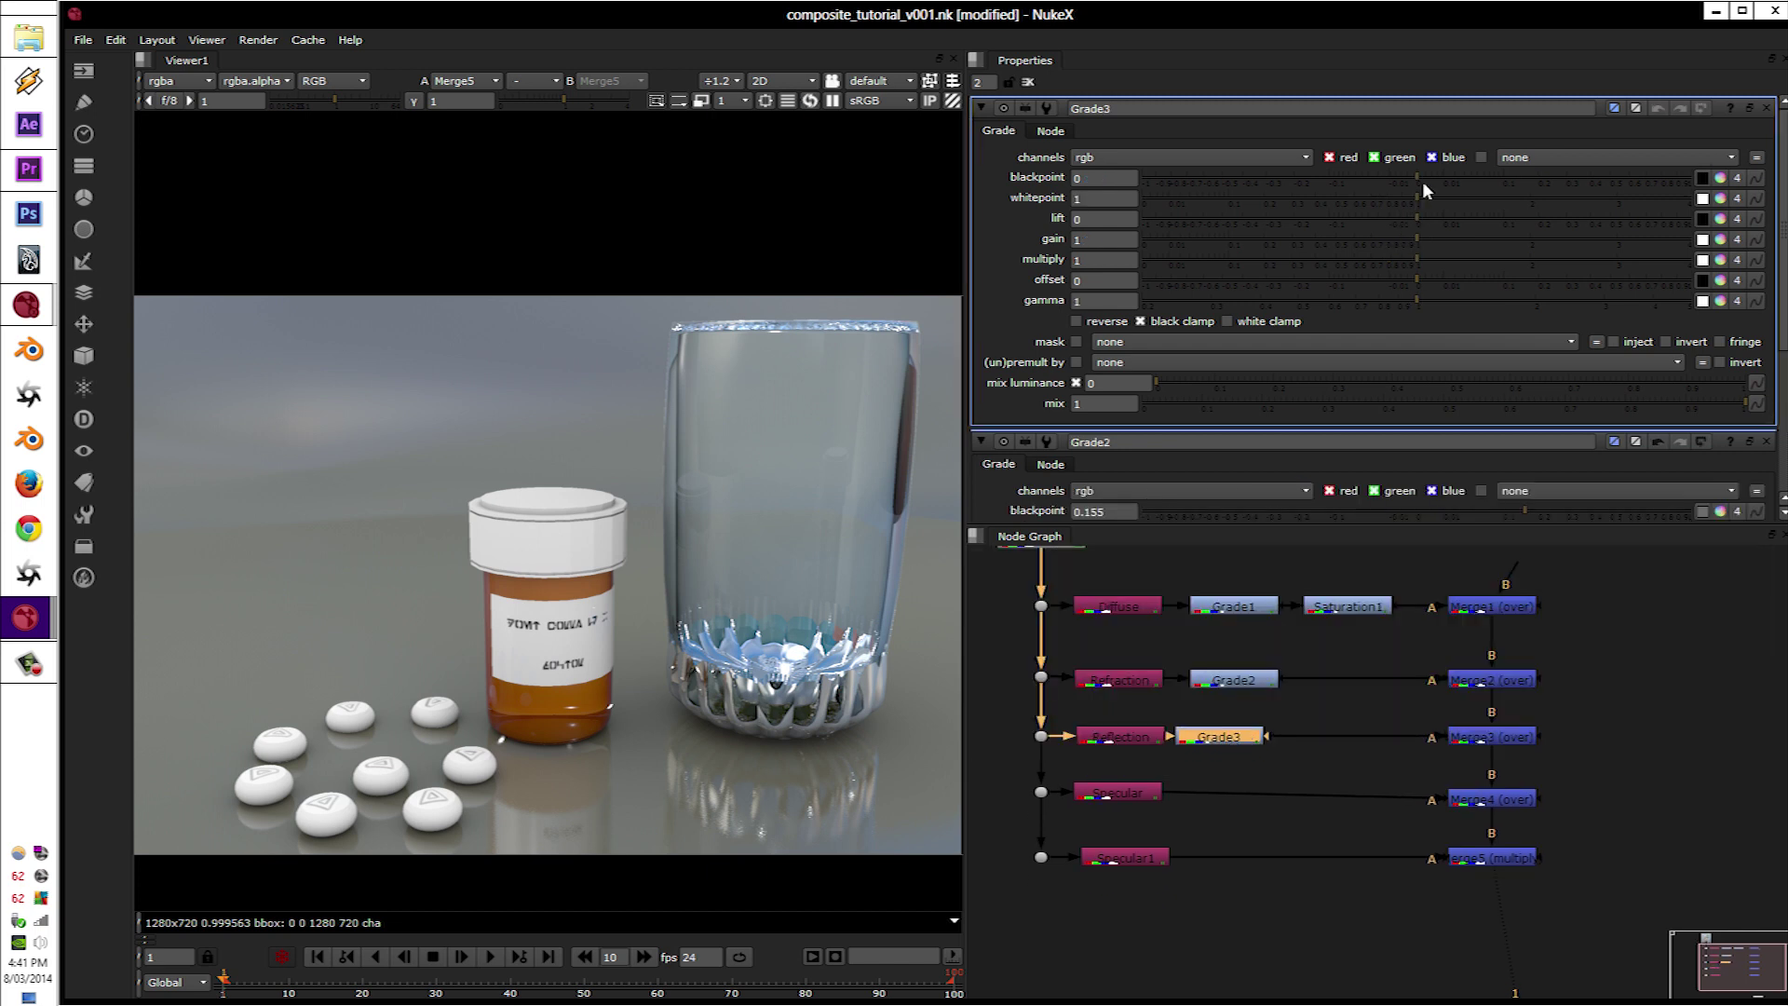
# Step: Set Grade3's blackpoint to -0.0015, whitepoint 1.2, lift -0.01, gain 1.3, multiply 1.63 and gamma 0.86, and space it away from the Reflection node
pyautogui.moveTo(1422, 181); pyautogui.dragTo(1389, 305)
pyautogui.click(1416, 259)
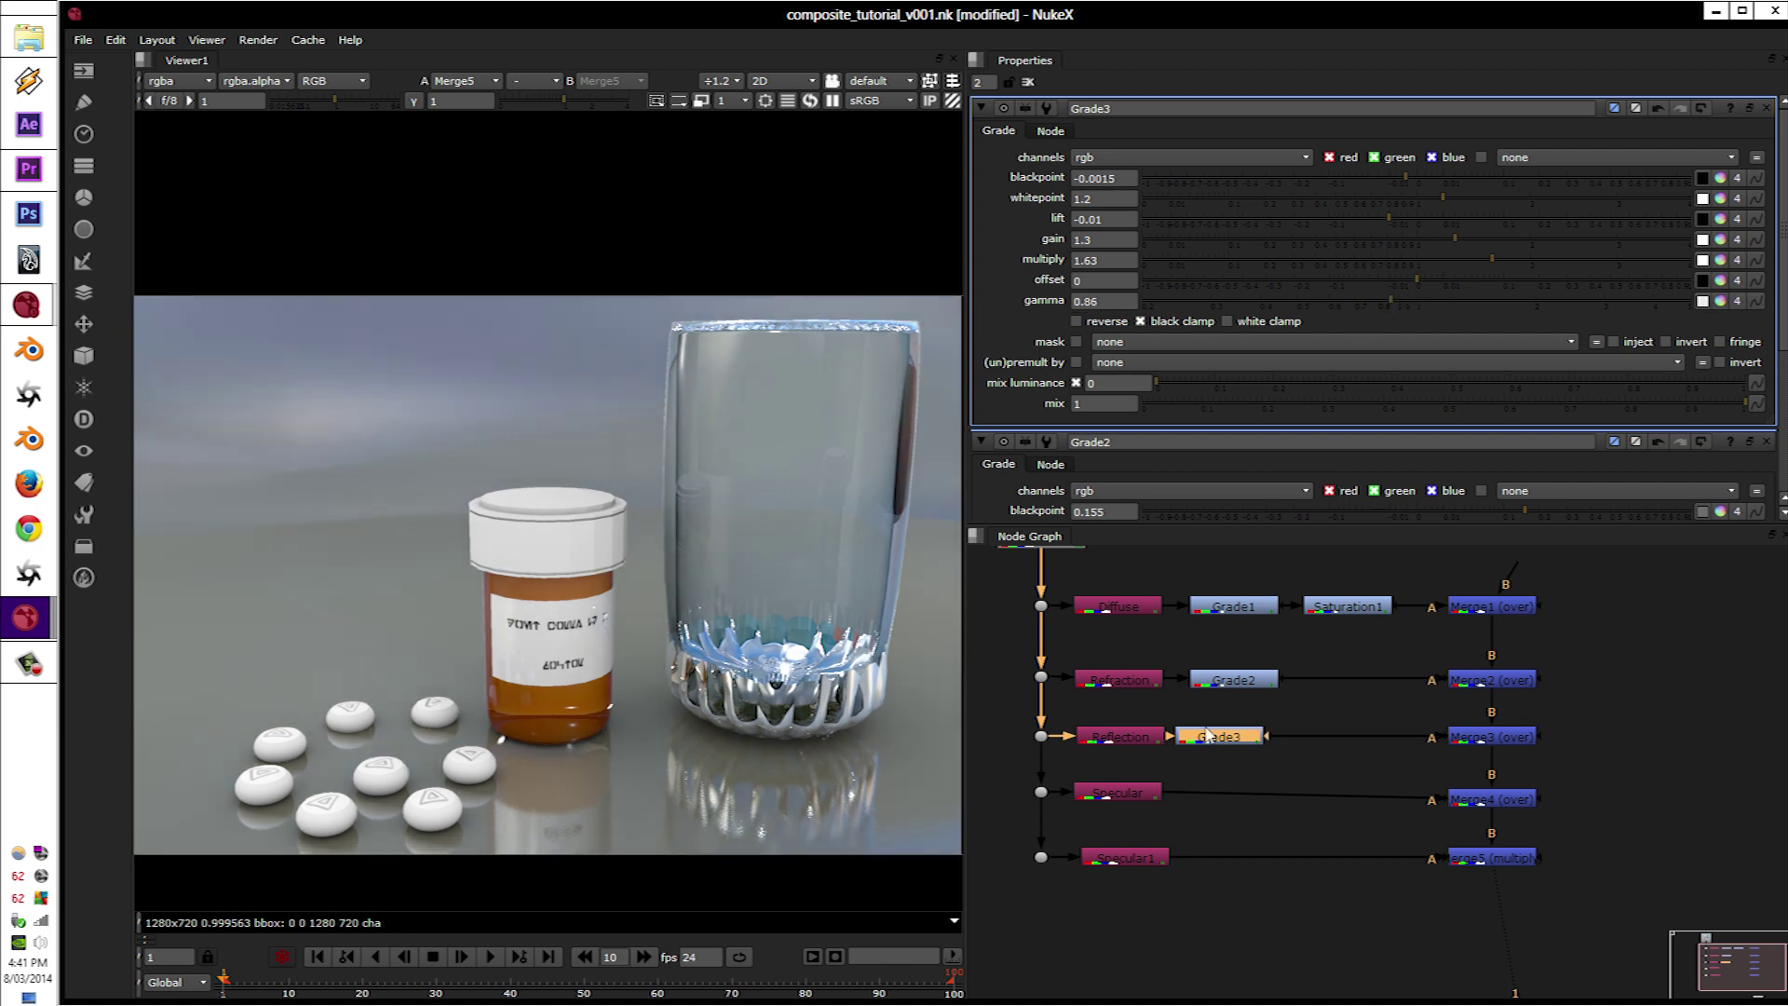
pyautogui.moveTo(1208, 735); pyautogui.dragTo(1241, 736)
# Step: Insert a Grade node between the Specular Shuffle and Merge4
pyautogui.click(1118, 792)
pyautogui.press('g')
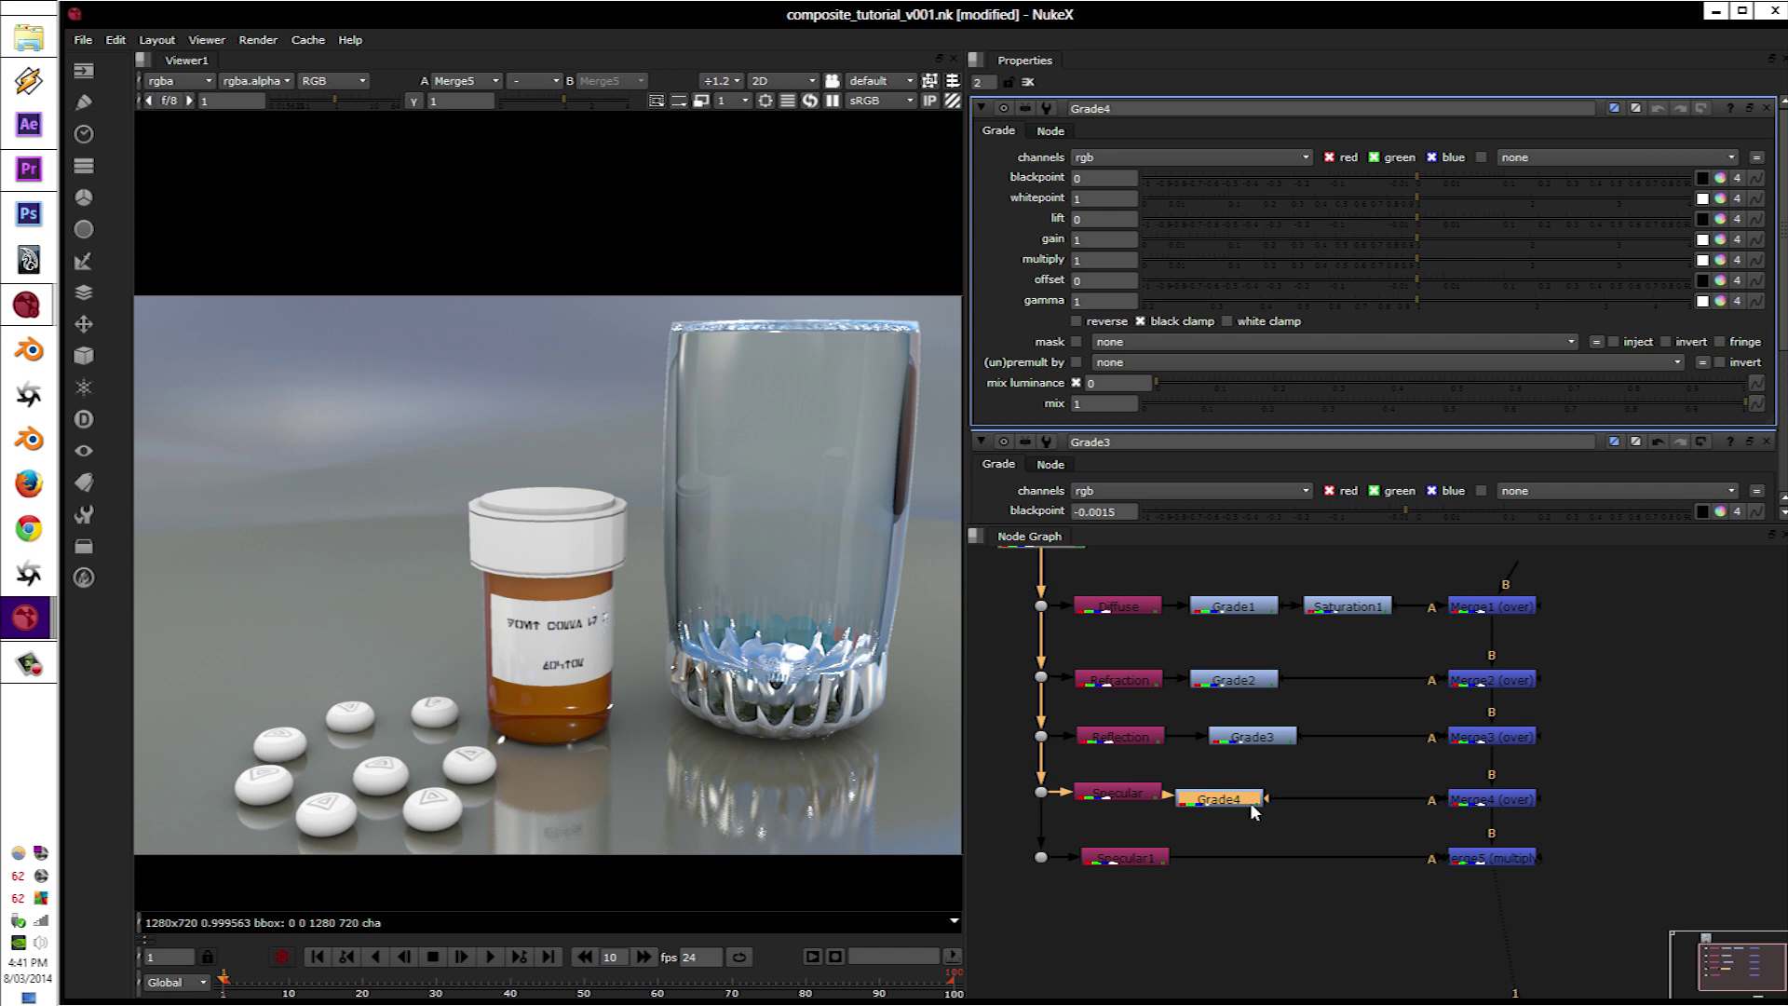
# Step: Line Grade4 up with the Specular row and set blackpoint to -0.003, lift -0.017, gain 1.31, multiply 1.21 and offset -0.00005
pyautogui.moveTo(1250, 802); pyautogui.dragTo(1262, 795)
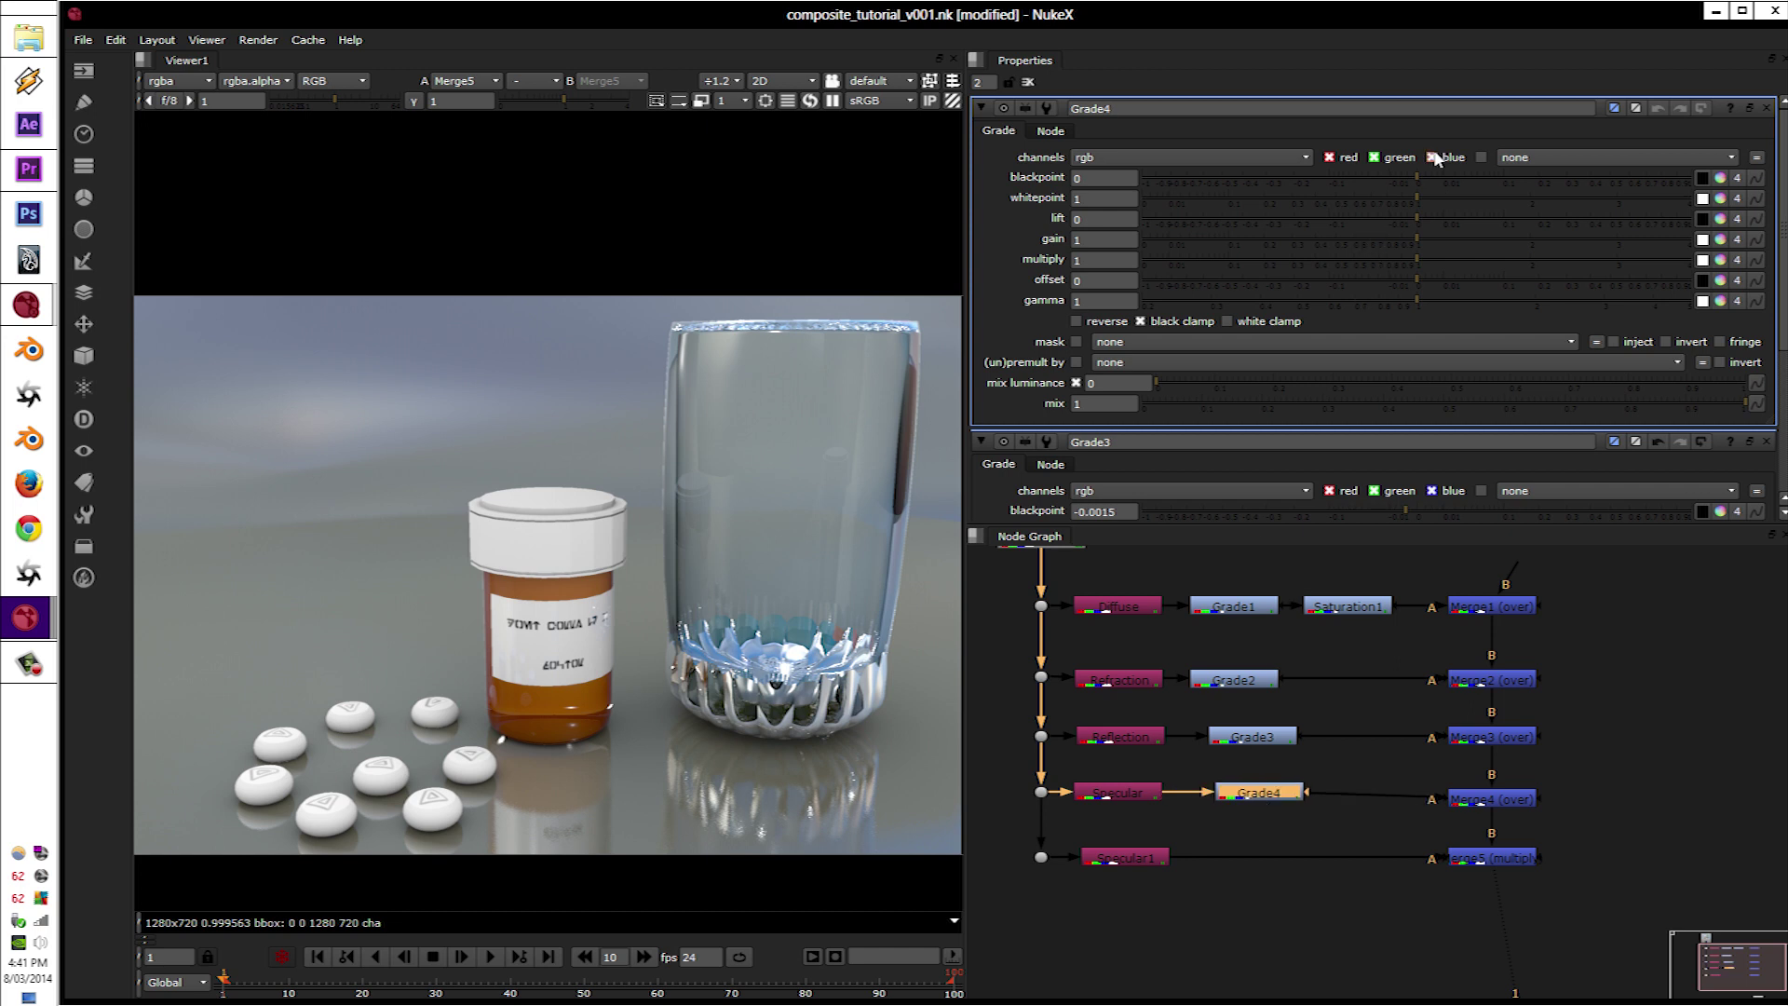
pyautogui.scroll(3, 807, 371)
pyautogui.scroll(-4, 745, 382)
pyautogui.scroll(5, 701, 387)
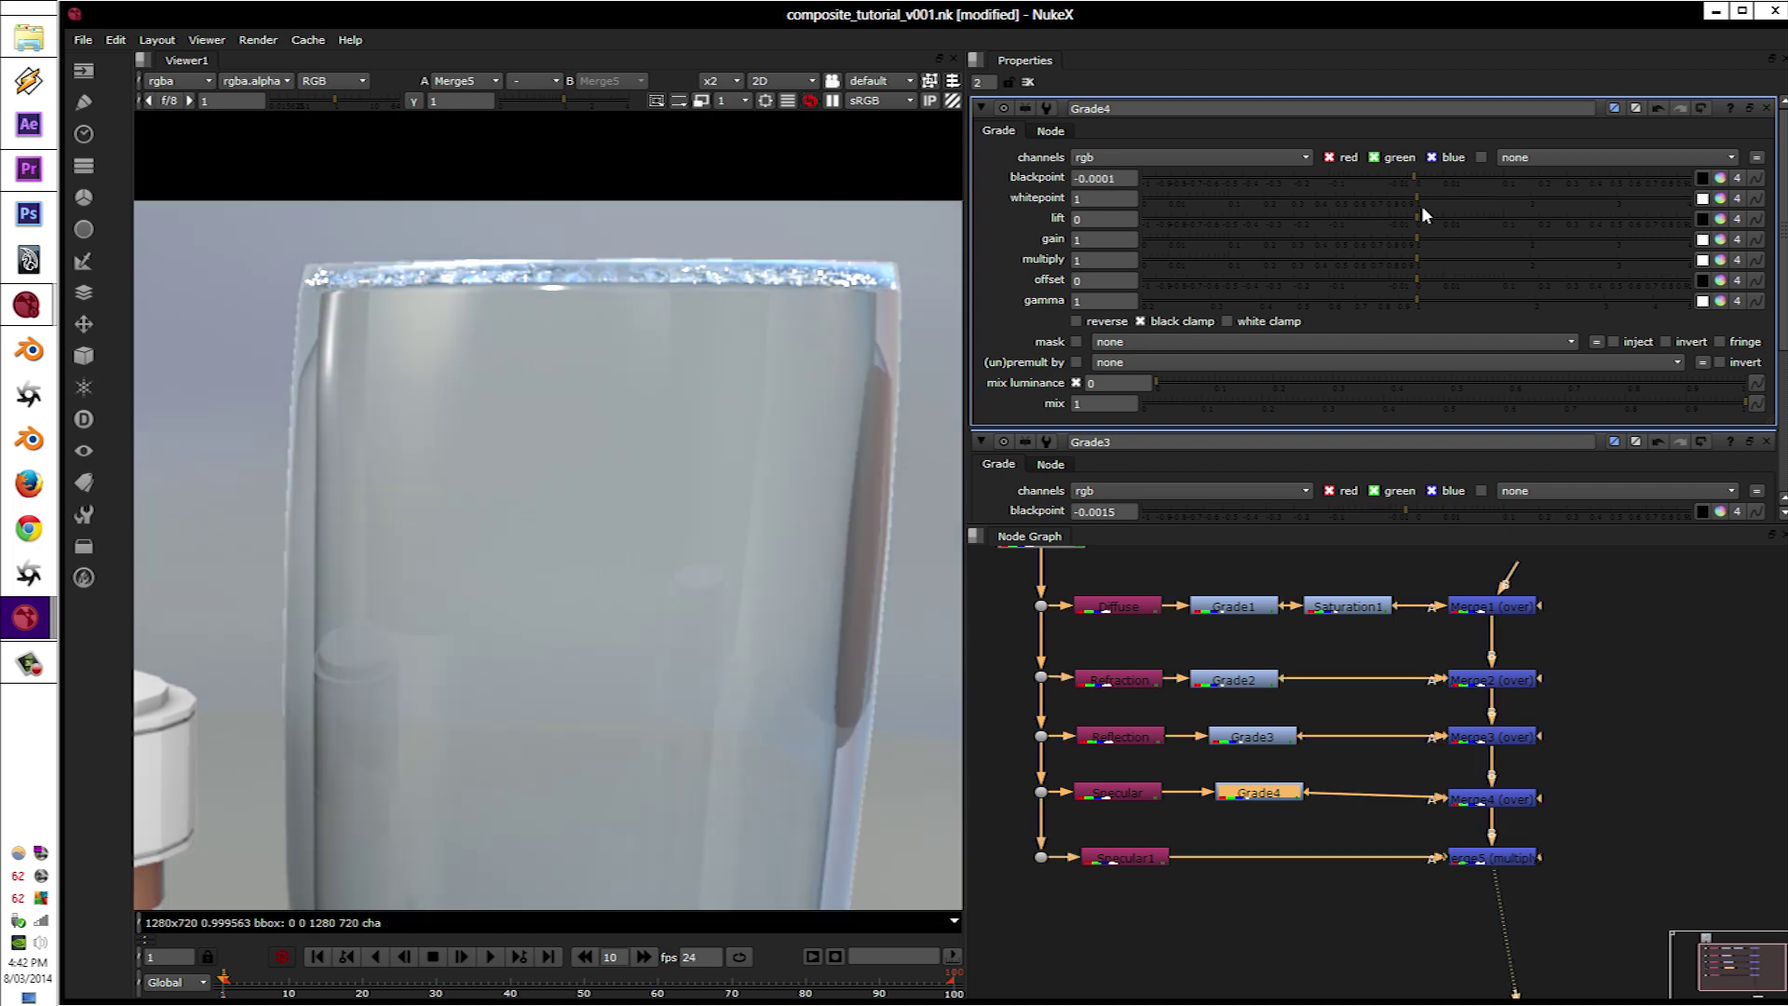
pyautogui.moveTo(1417, 177); pyautogui.dragTo(1455, 244)
pyautogui.moveTo(1417, 259)
pyautogui.mouseDown()
pyautogui.moveTo(1350, 261)
pyautogui.moveTo(1443, 268)
pyautogui.moveTo(1354, 279)
pyautogui.moveTo(1473, 268)
pyautogui.moveTo(1412, 266)
pyautogui.mouseUp()
pyautogui.press('-')
pyautogui.press('-')
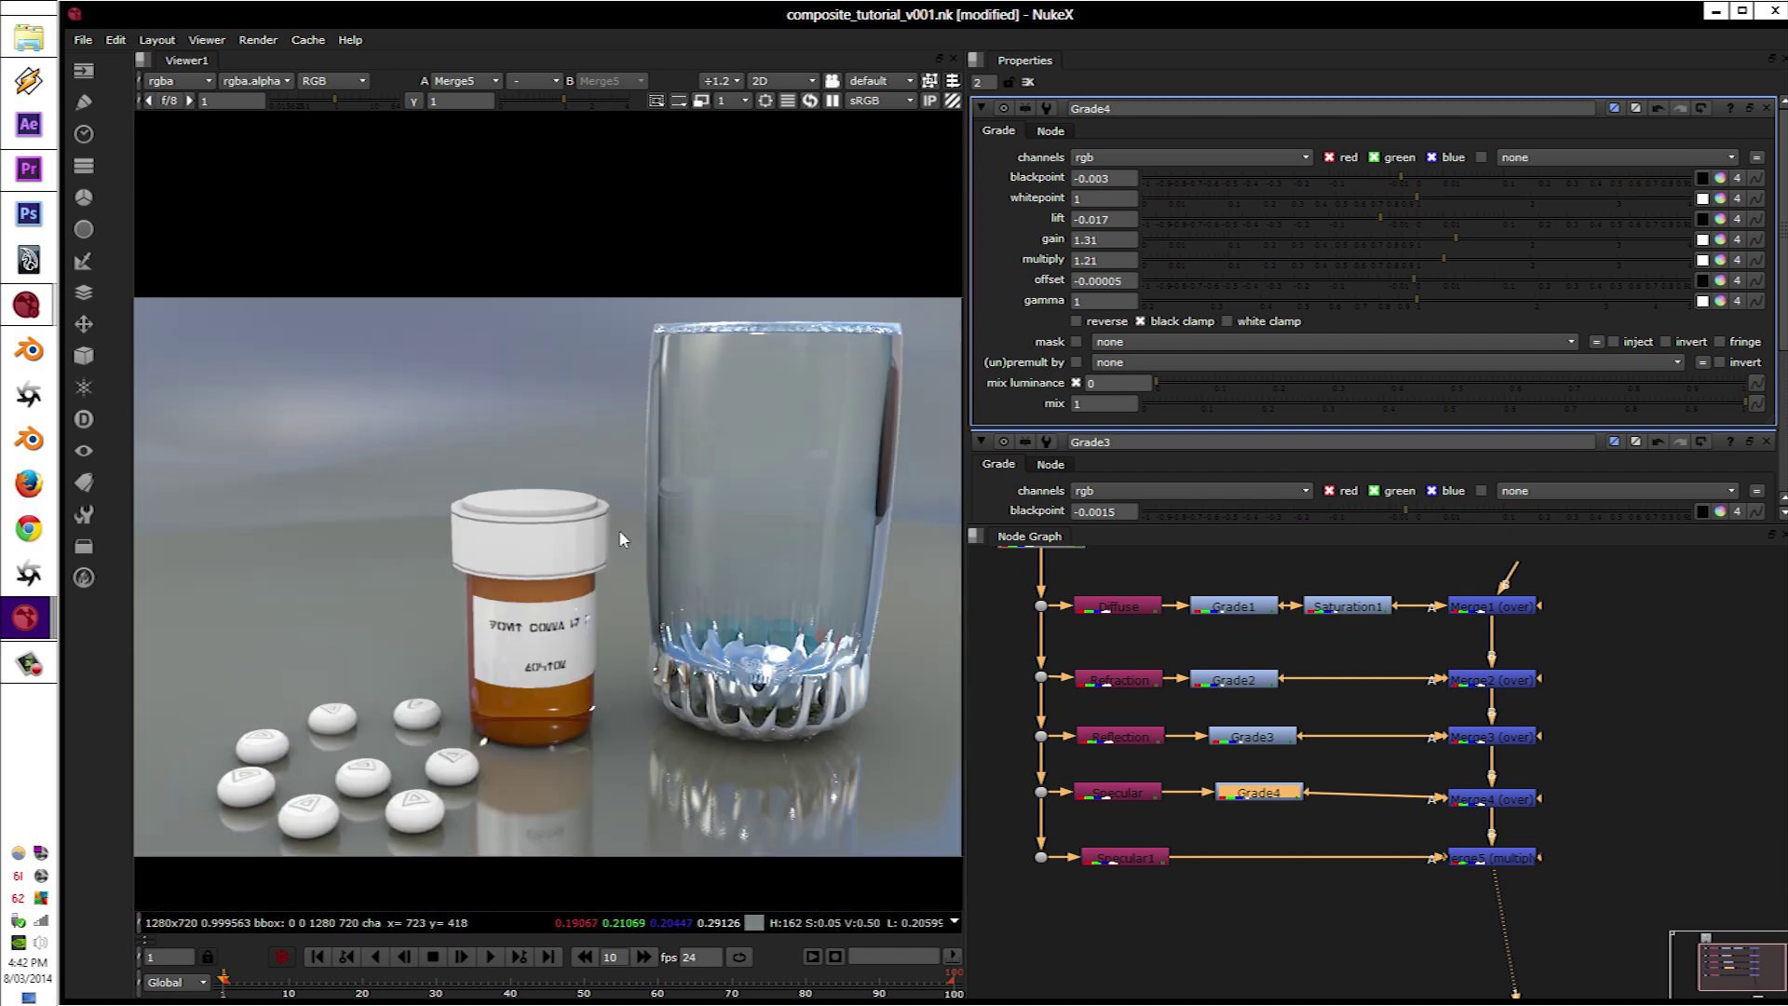
pyautogui.scroll(1, 632, 501)
# Step: Rename the Specular1 Shuffle node as AO
pyautogui.click(1124, 858)
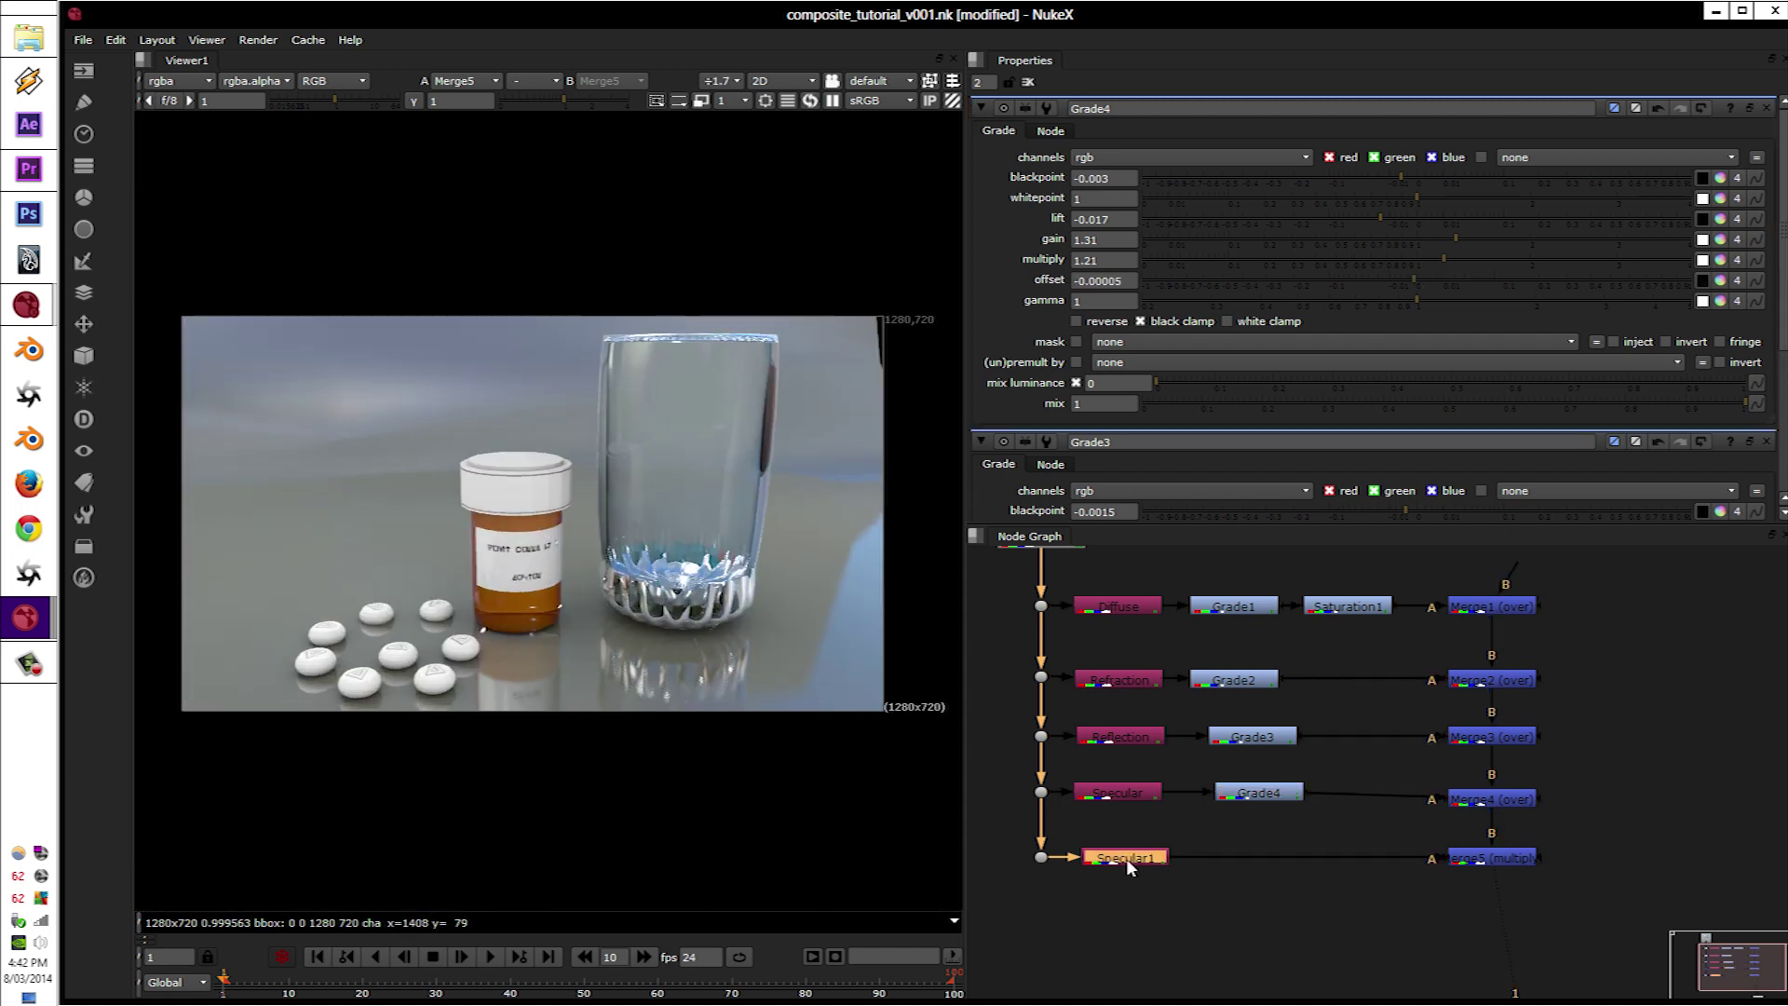
pyautogui.doubleClick(1145, 860)
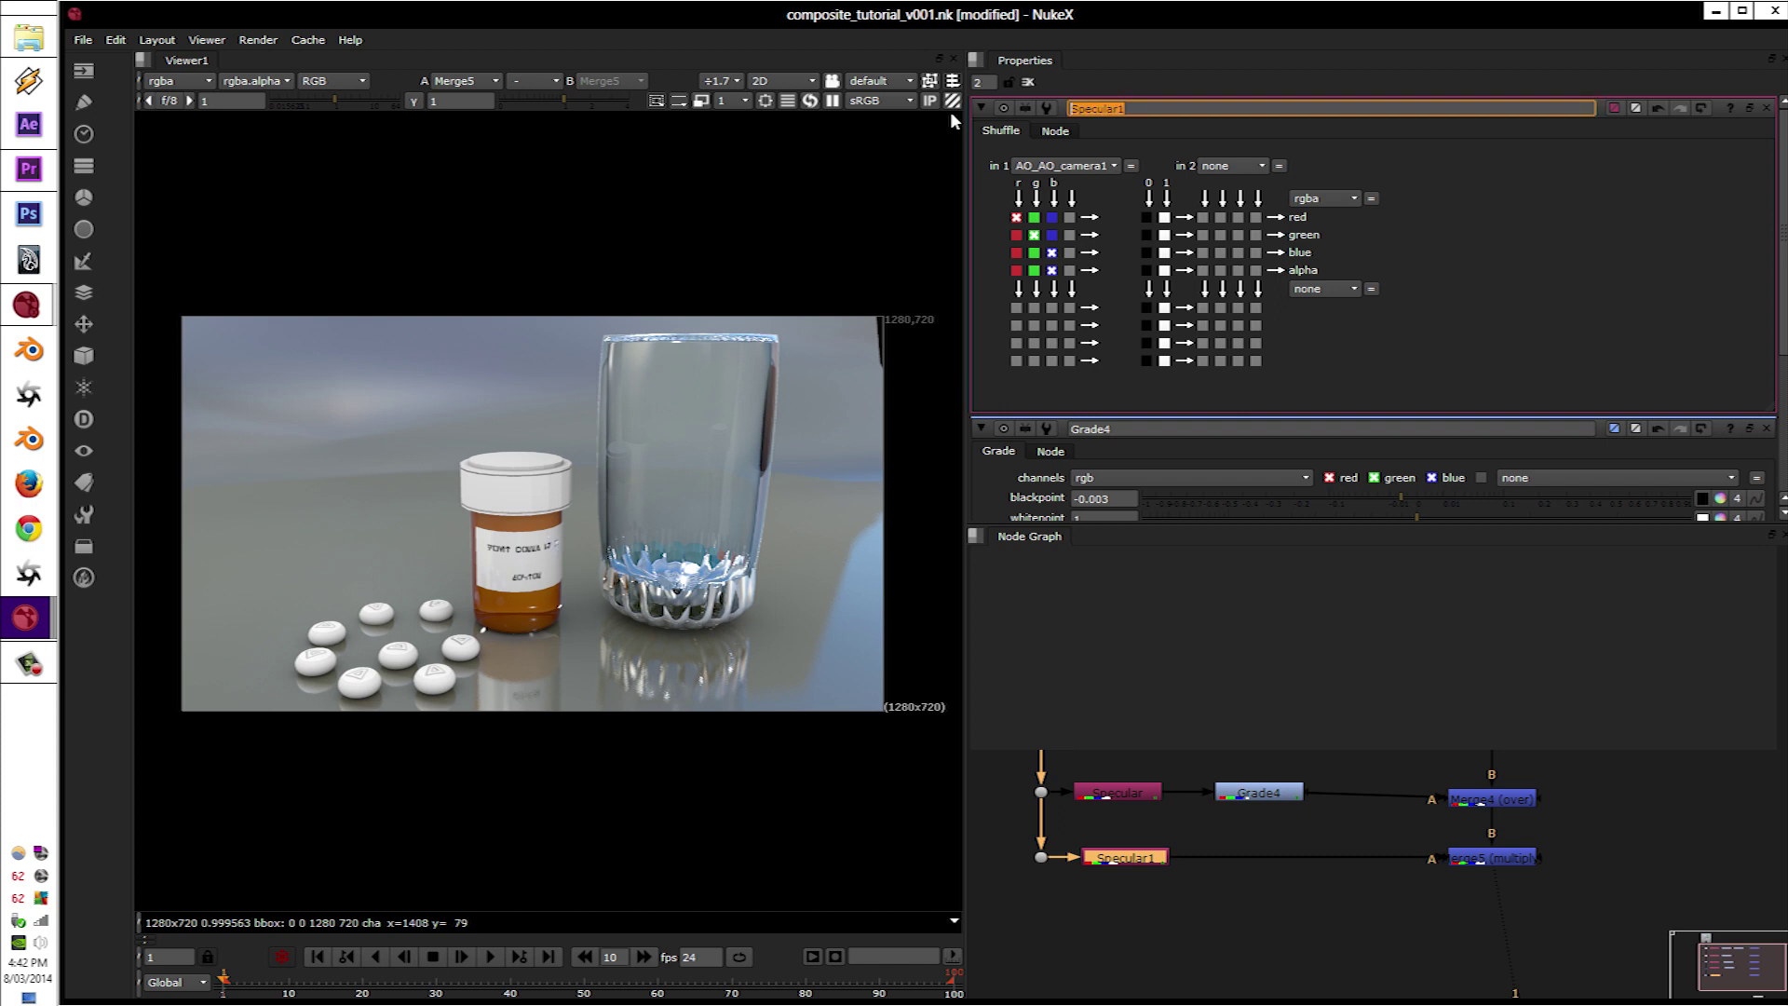
pyautogui.write('AO')
pyautogui.press('Return')
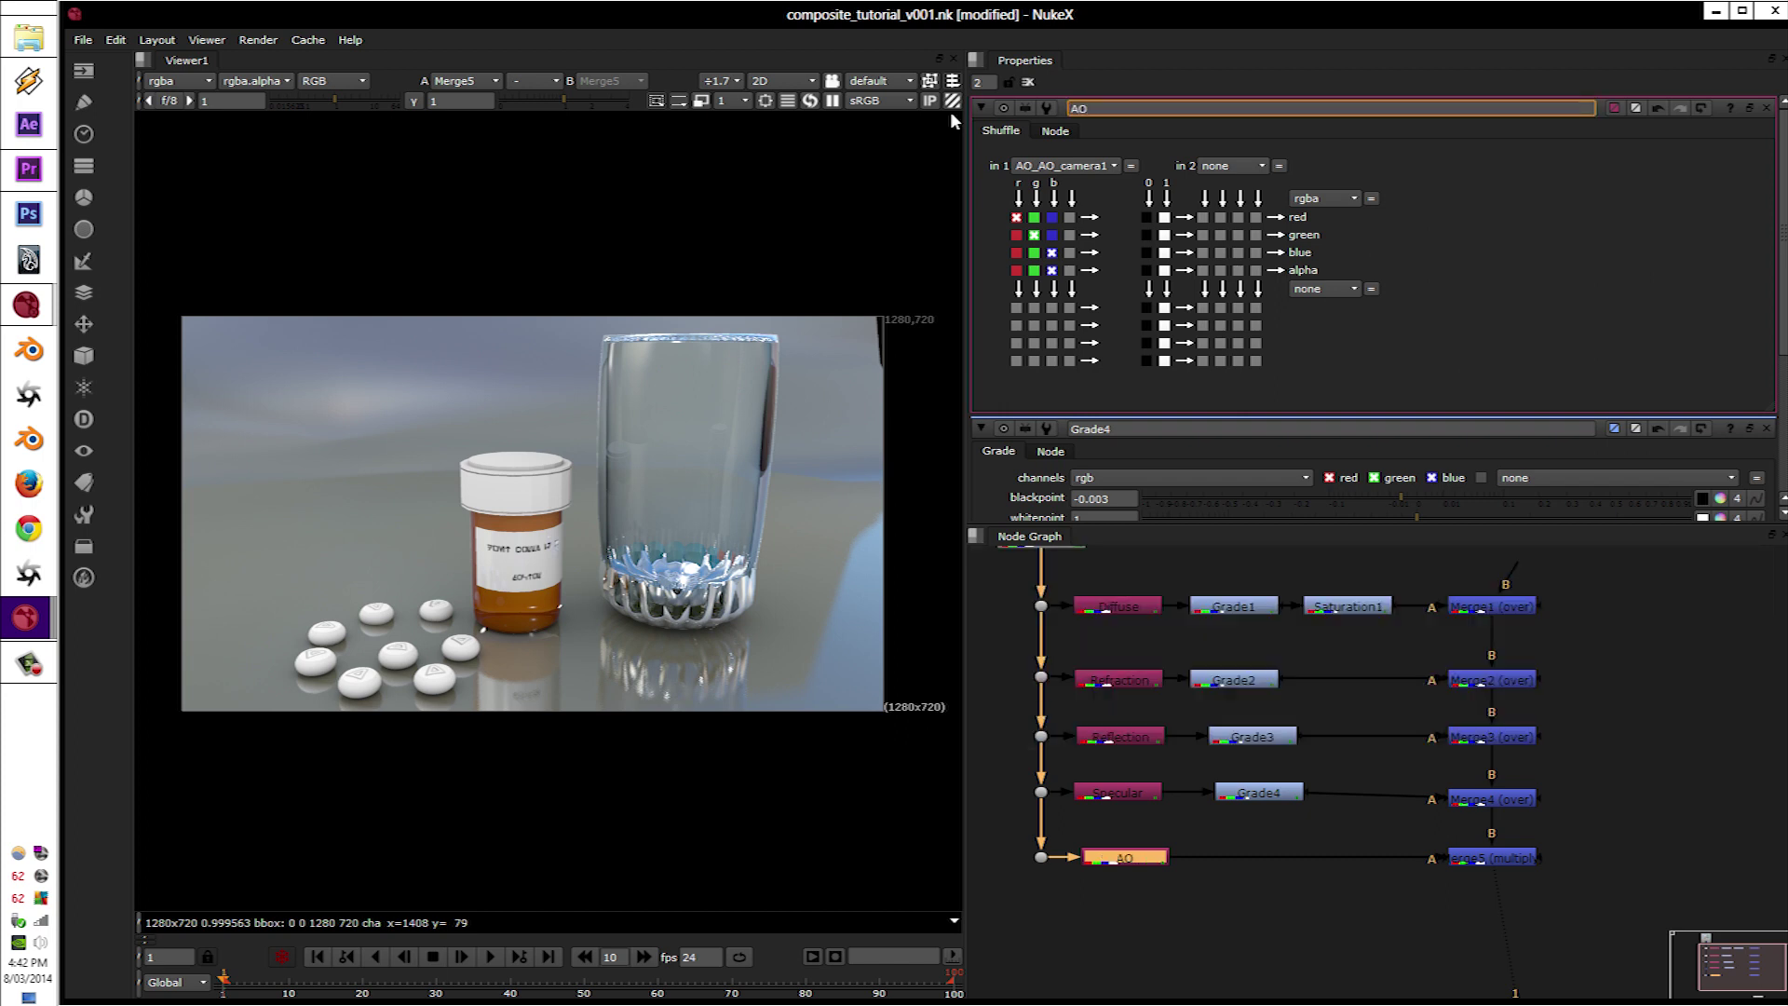
# Step: Save the script, incrementing it to the new version composite_tutorial_v002.nk
pyautogui.click(83, 40)
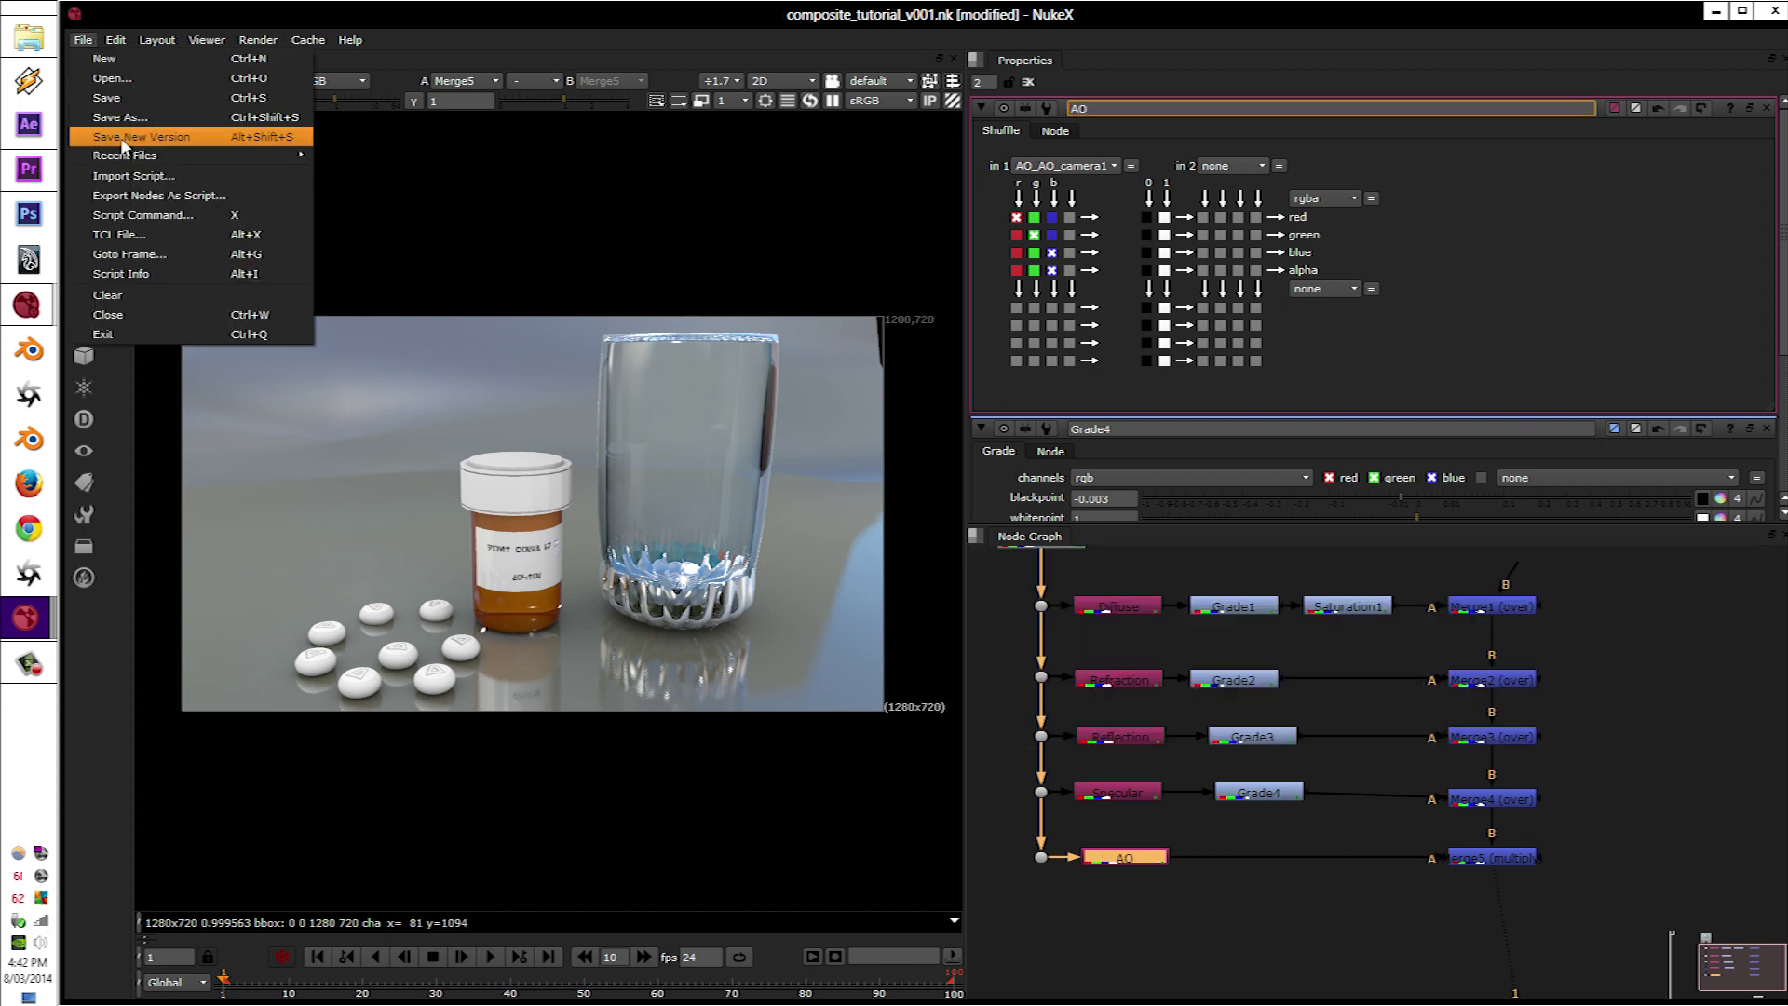
pyautogui.click(121, 137)
pyautogui.click(83, 40)
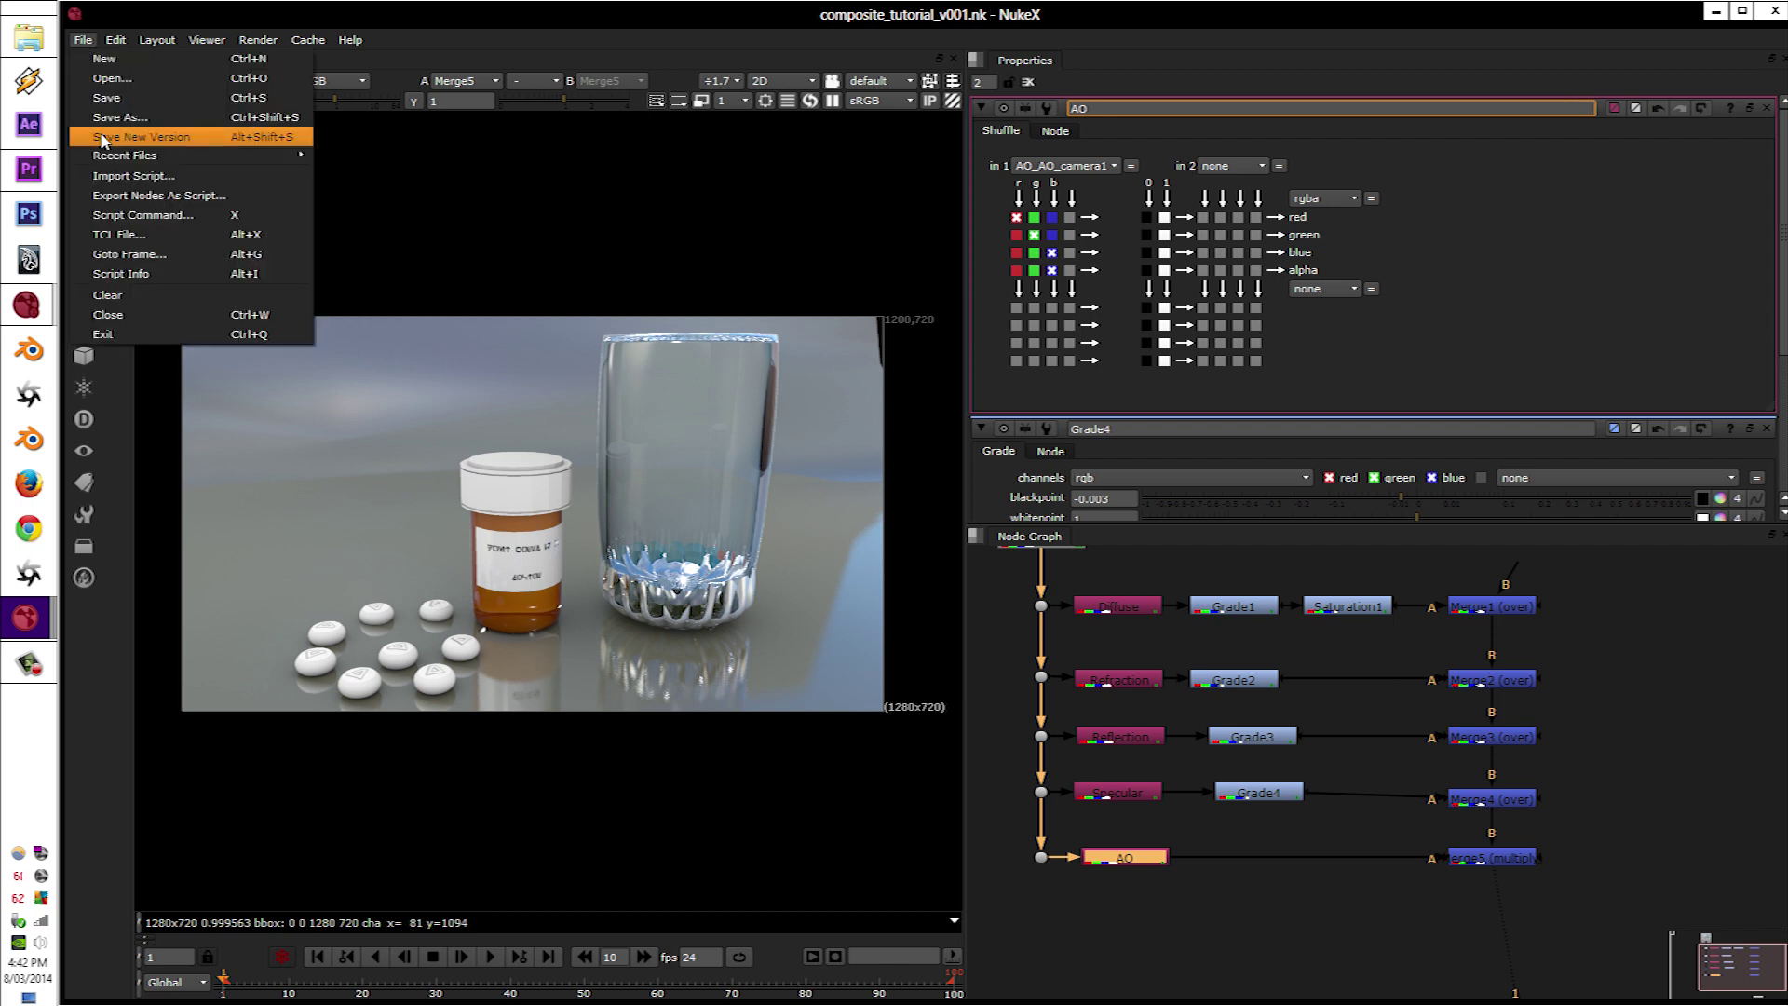
pyautogui.click(102, 138)
# Step: Insert a Grade node between the AO Shuffle and Merge5, with blackpoint 0.02, whitepoint 0.87 and lift 0.007
pyautogui.click(1132, 859)
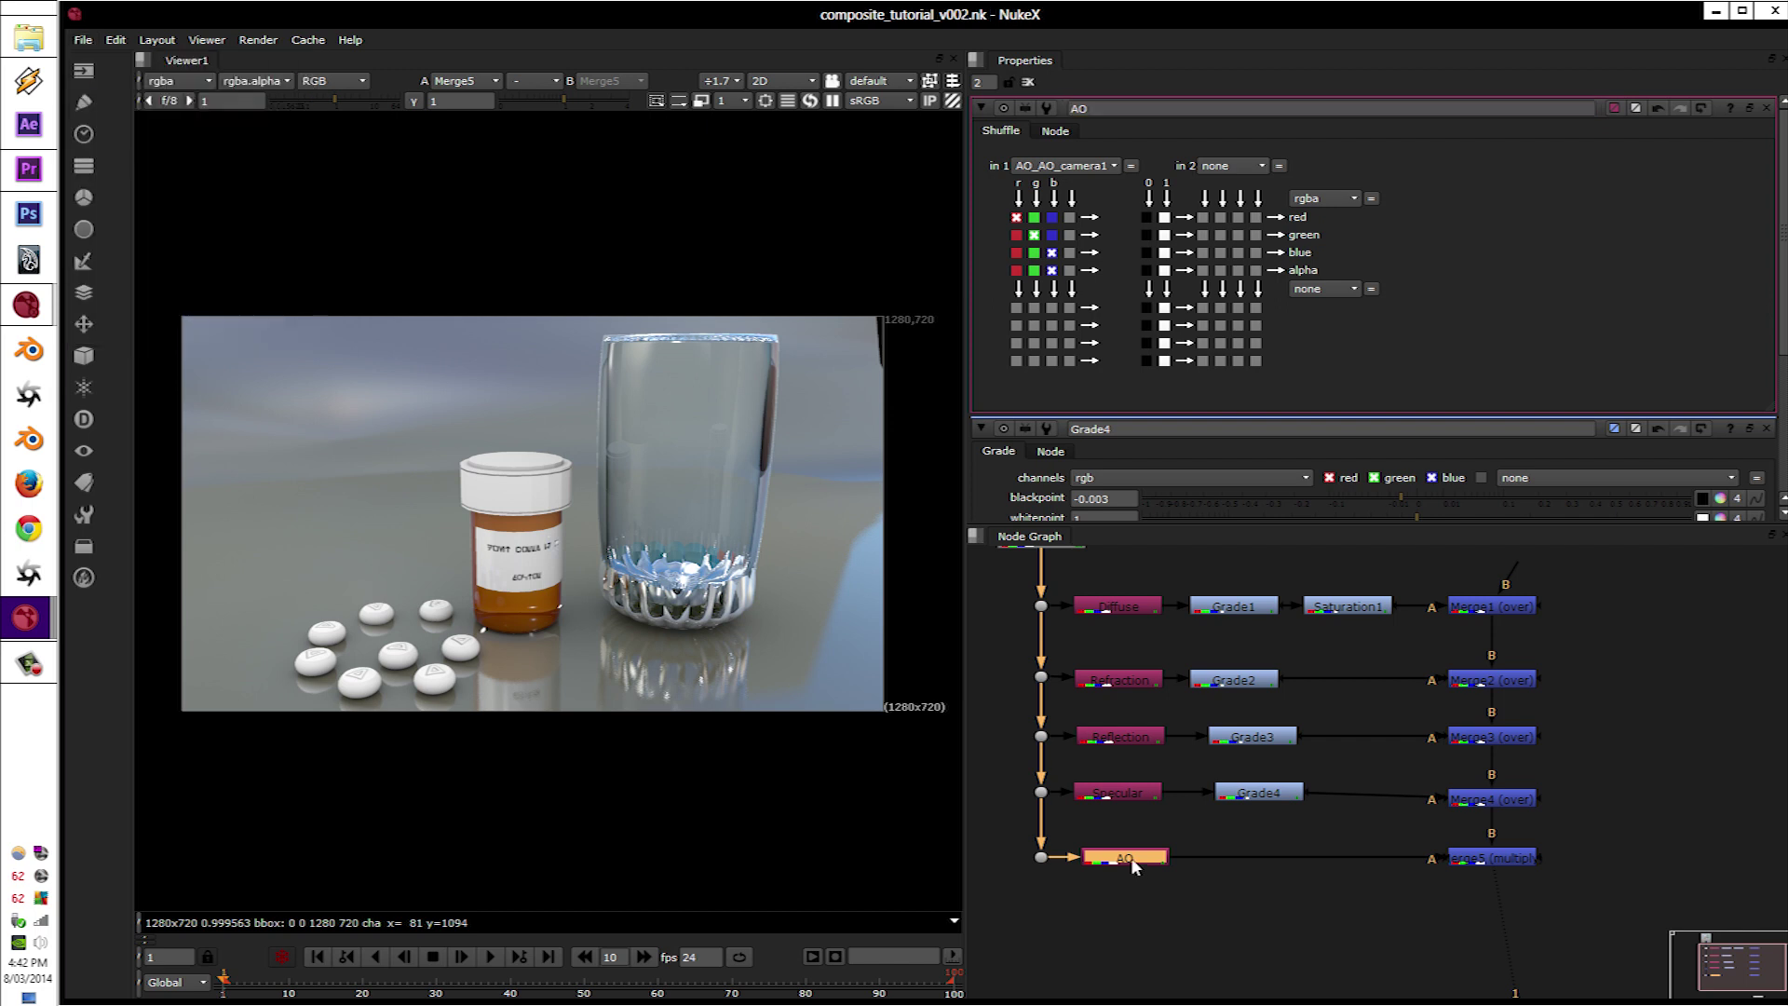
pyautogui.press('g')
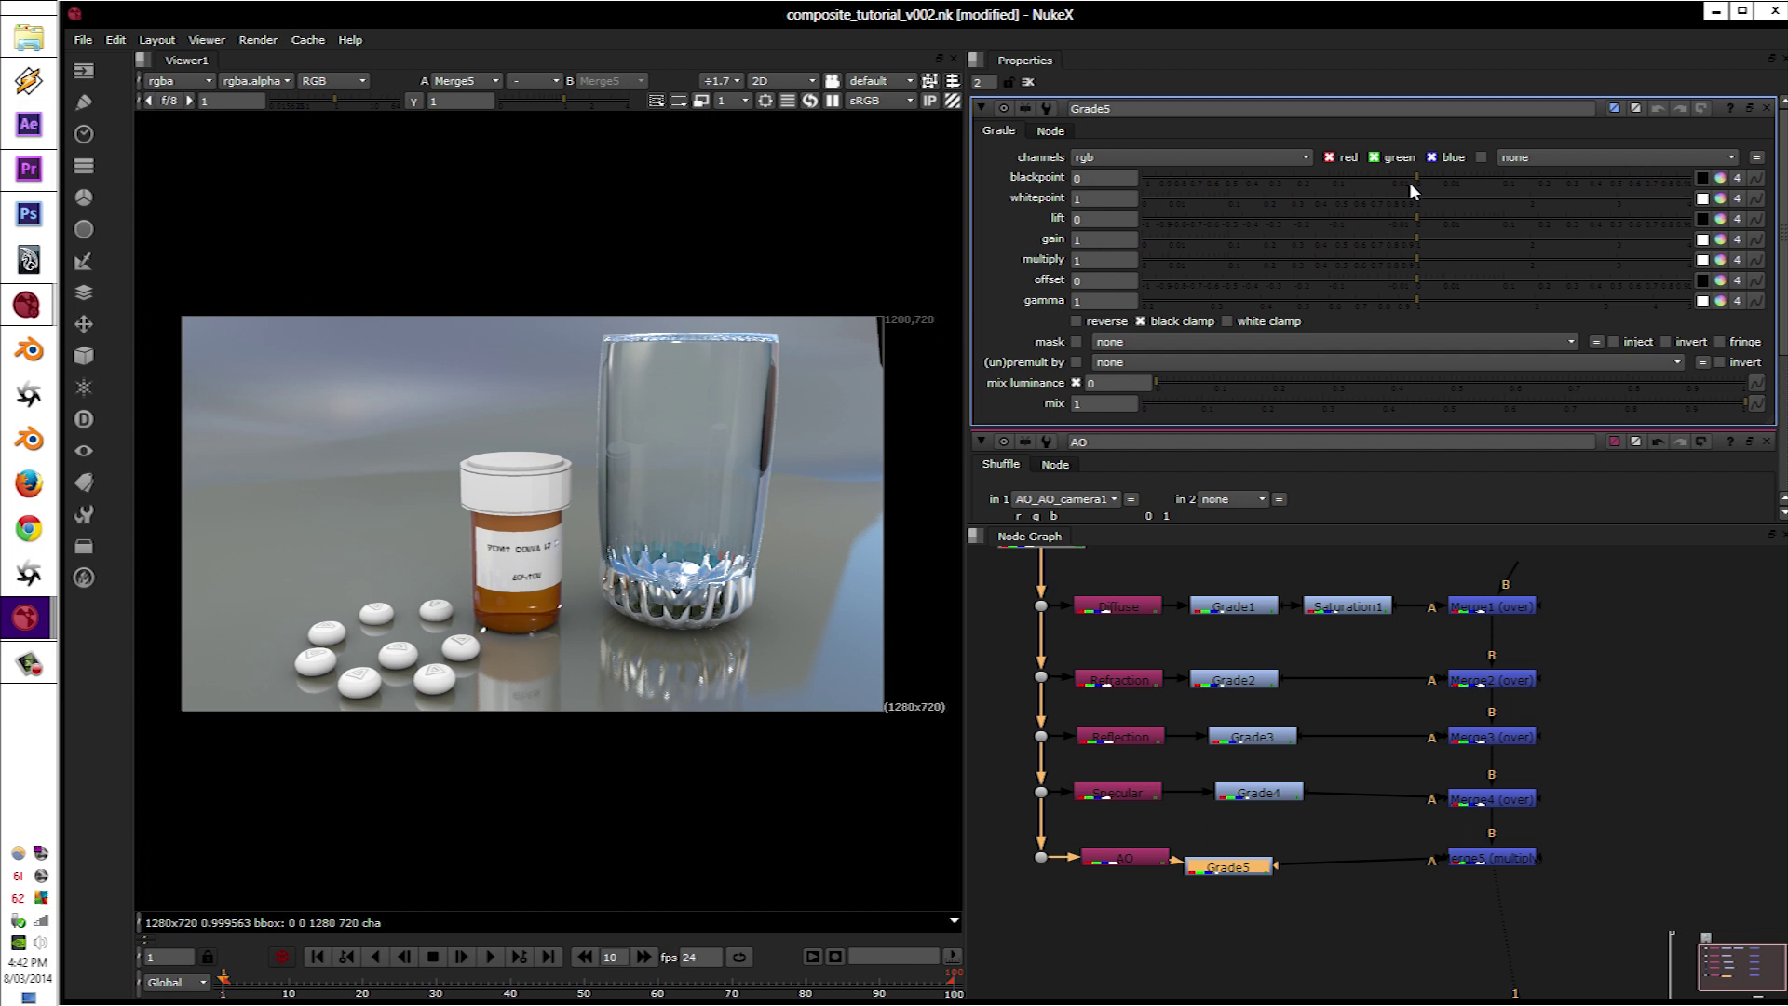
pyautogui.click(1409, 182)
pyautogui.moveTo(1332, 230)
pyautogui.mouseDown()
pyautogui.moveTo(1508, 230)
pyautogui.moveTo(1357, 191)
pyautogui.moveTo(1415, 194)
pyautogui.moveTo(1397, 192)
pyautogui.moveTo(1438, 218)
pyautogui.mouseUp()
pyautogui.click(1449, 218)
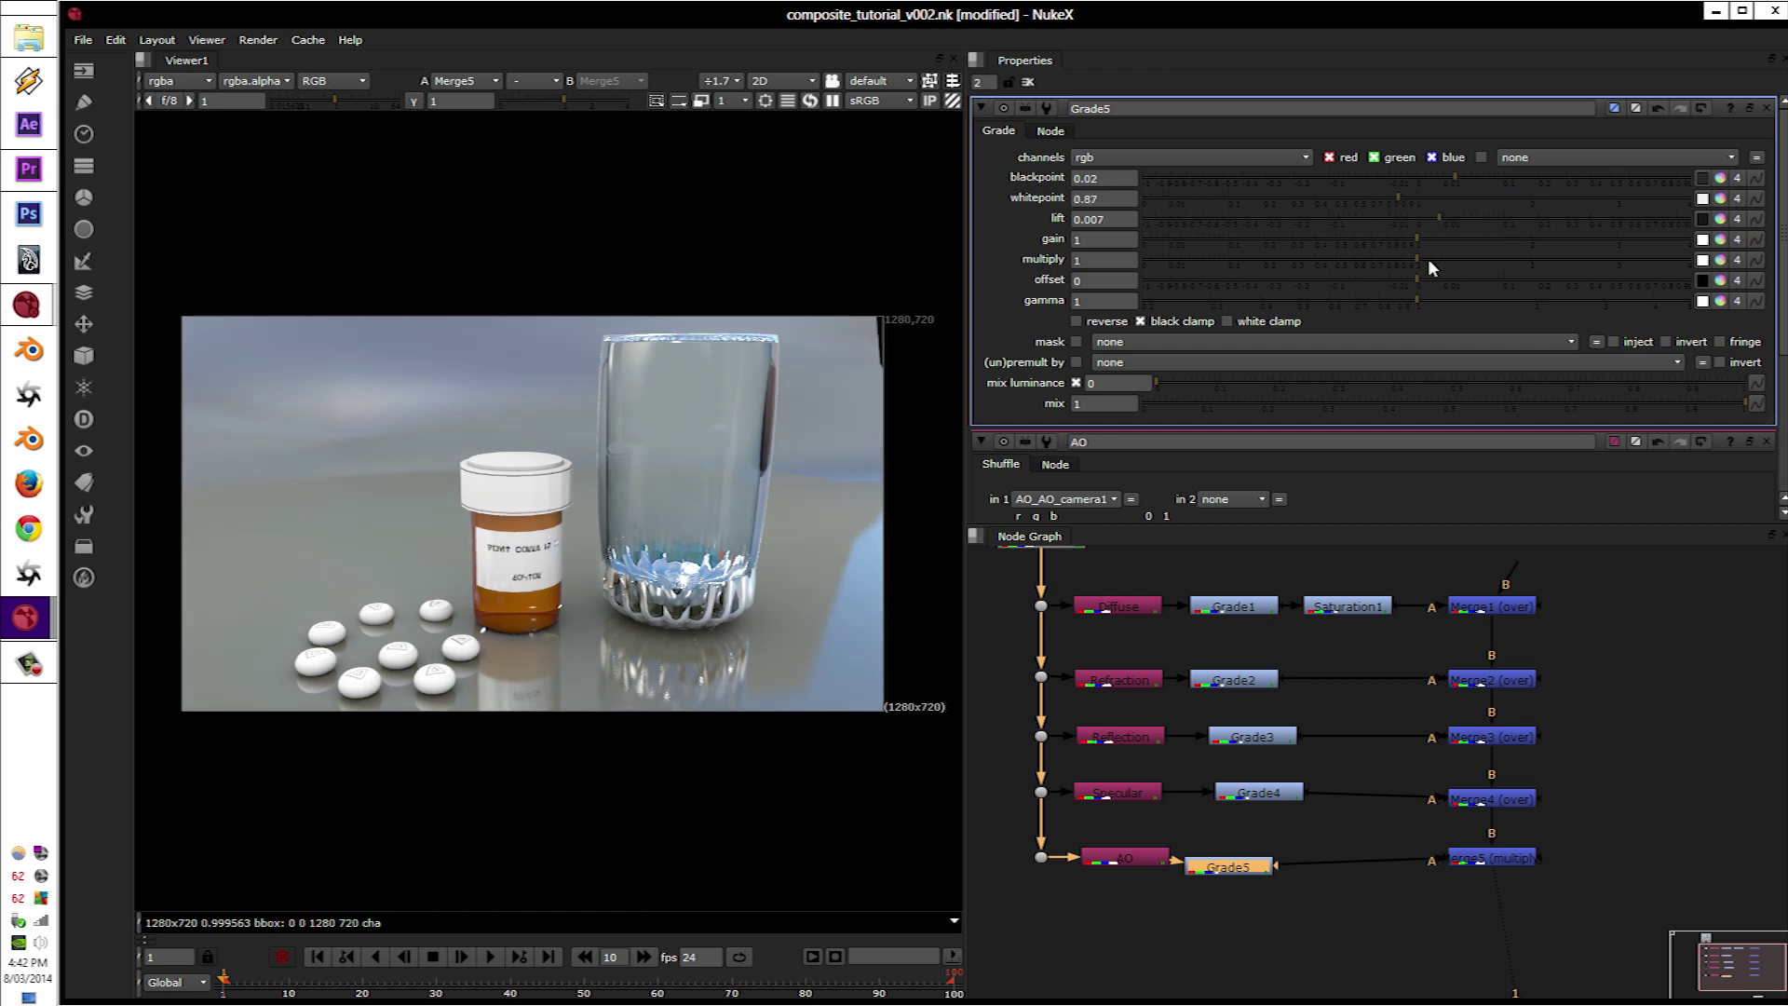
# Step: Set Grade5's multiply to 0.81 and gamma to 0.63, and line the node up with the AO row
pyautogui.moveTo(1412, 302); pyautogui.dragTo(1324, 296)
pyautogui.scroll(4, 643, 618)
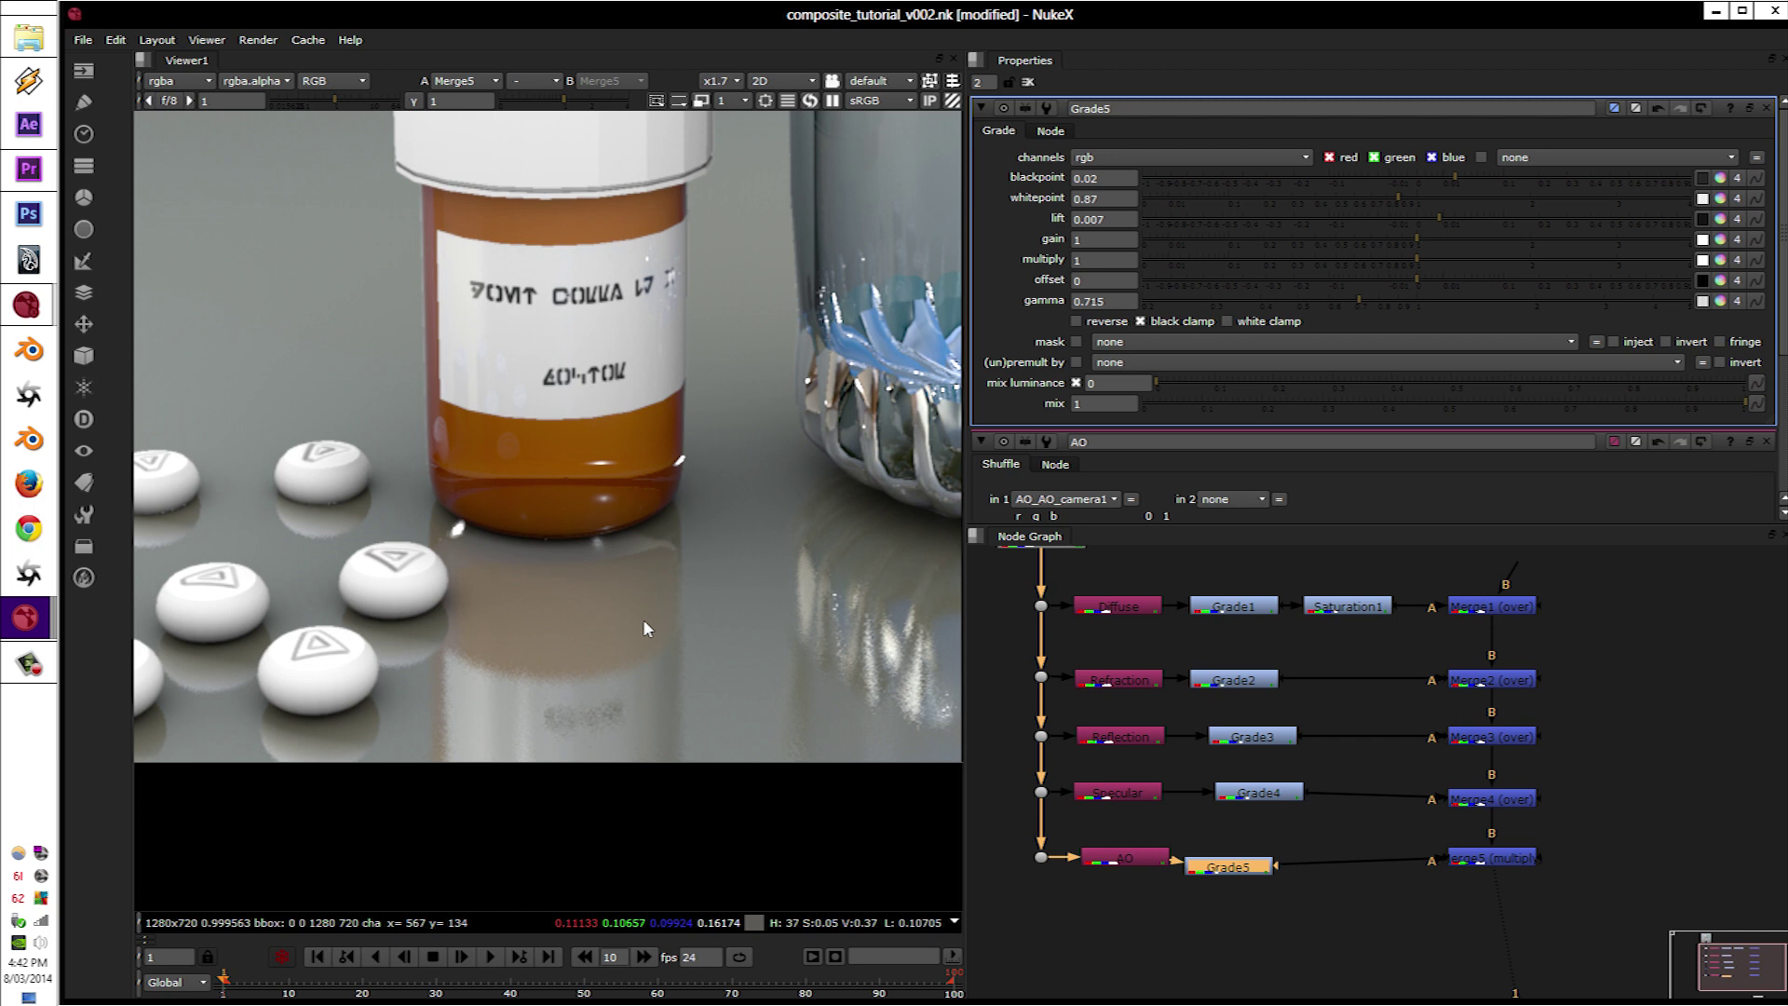
pyautogui.scroll(-1, 592, 643)
pyautogui.scroll(1, 592, 642)
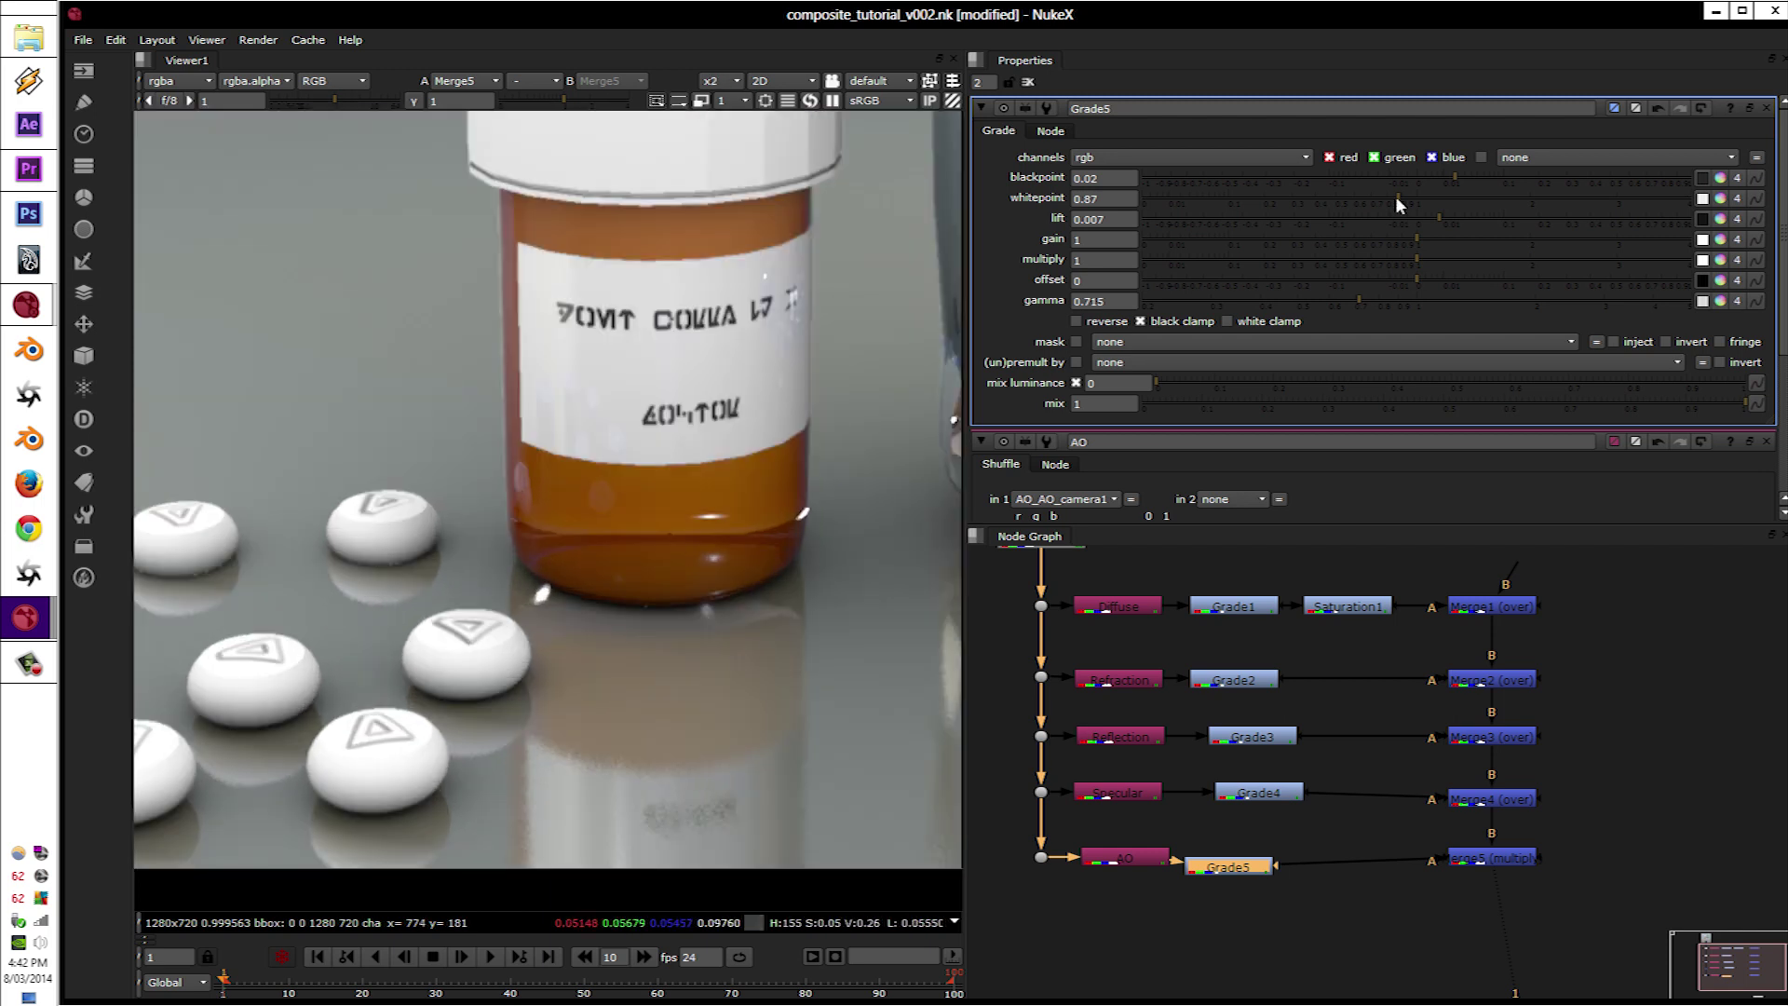
pyautogui.moveTo(1359, 299)
pyautogui.mouseDown()
pyautogui.moveTo(1310, 299)
pyautogui.moveTo(1488, 254)
pyautogui.moveTo(1365, 266)
pyautogui.moveTo(1405, 266)
pyautogui.moveTo(1388, 270)
pyautogui.mouseUp()
pyautogui.scroll(-2, 752, 502)
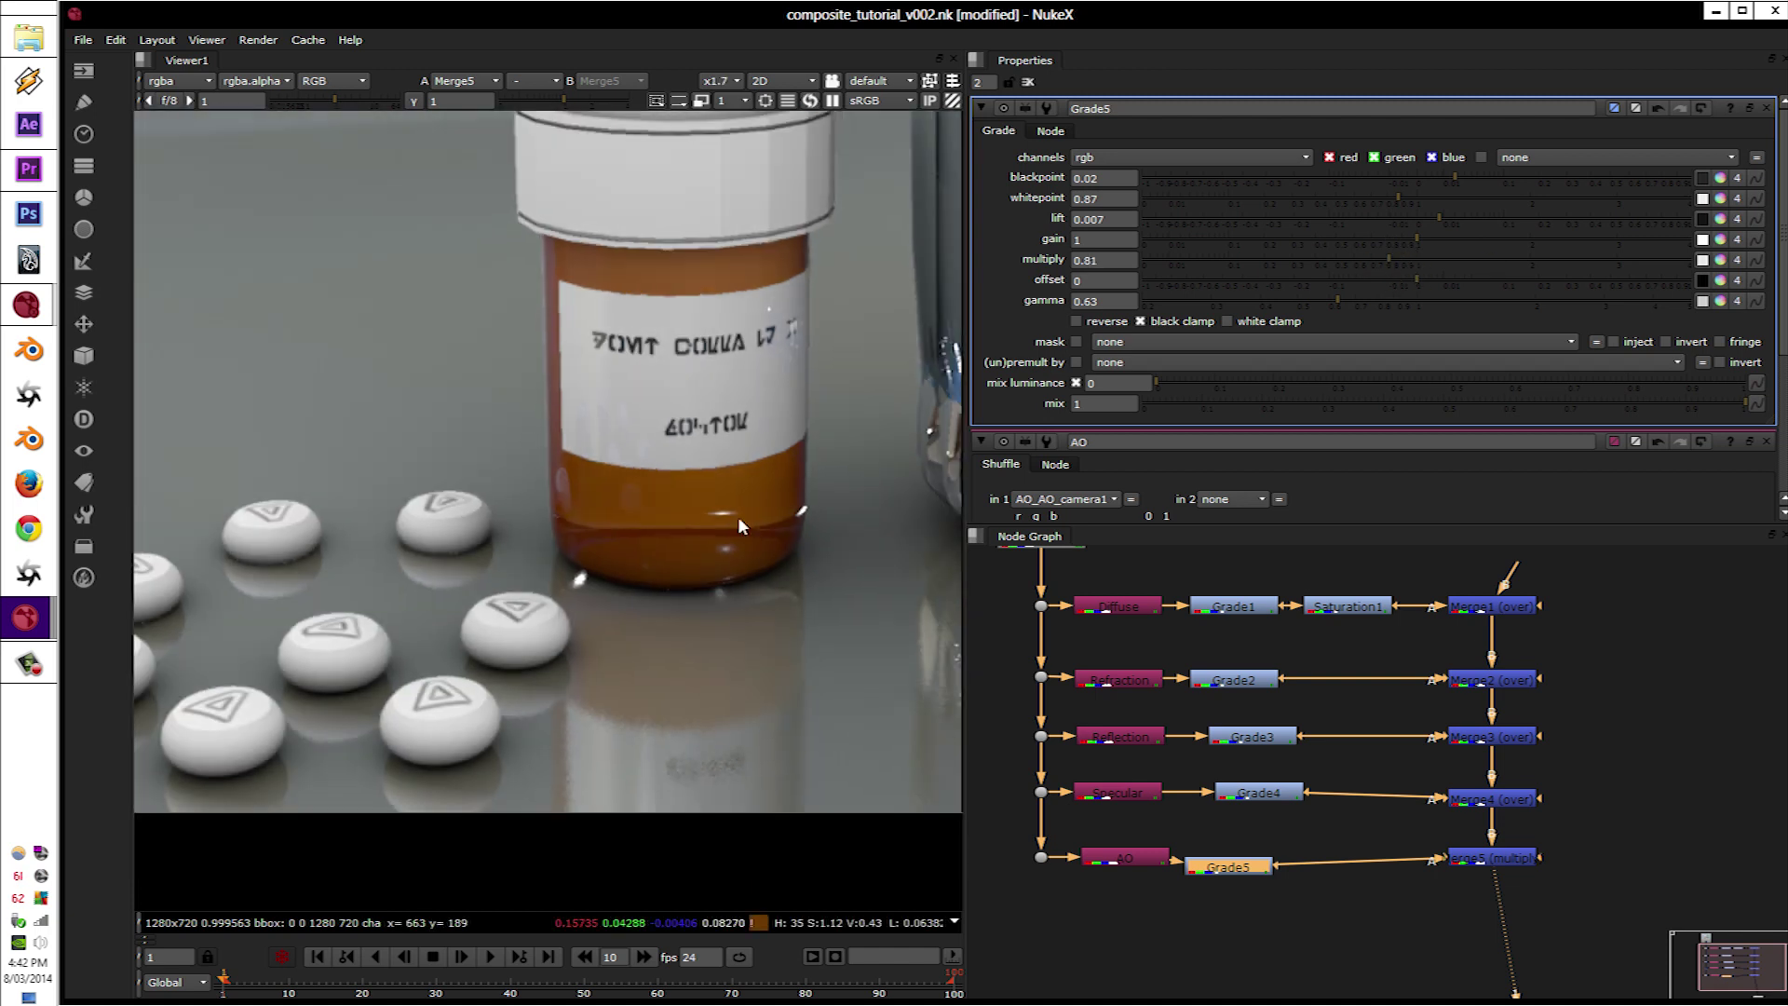
pyautogui.moveTo(949, 537); pyautogui.dragTo(796, 547, button='middle')
pyautogui.scroll(-2, 796, 547)
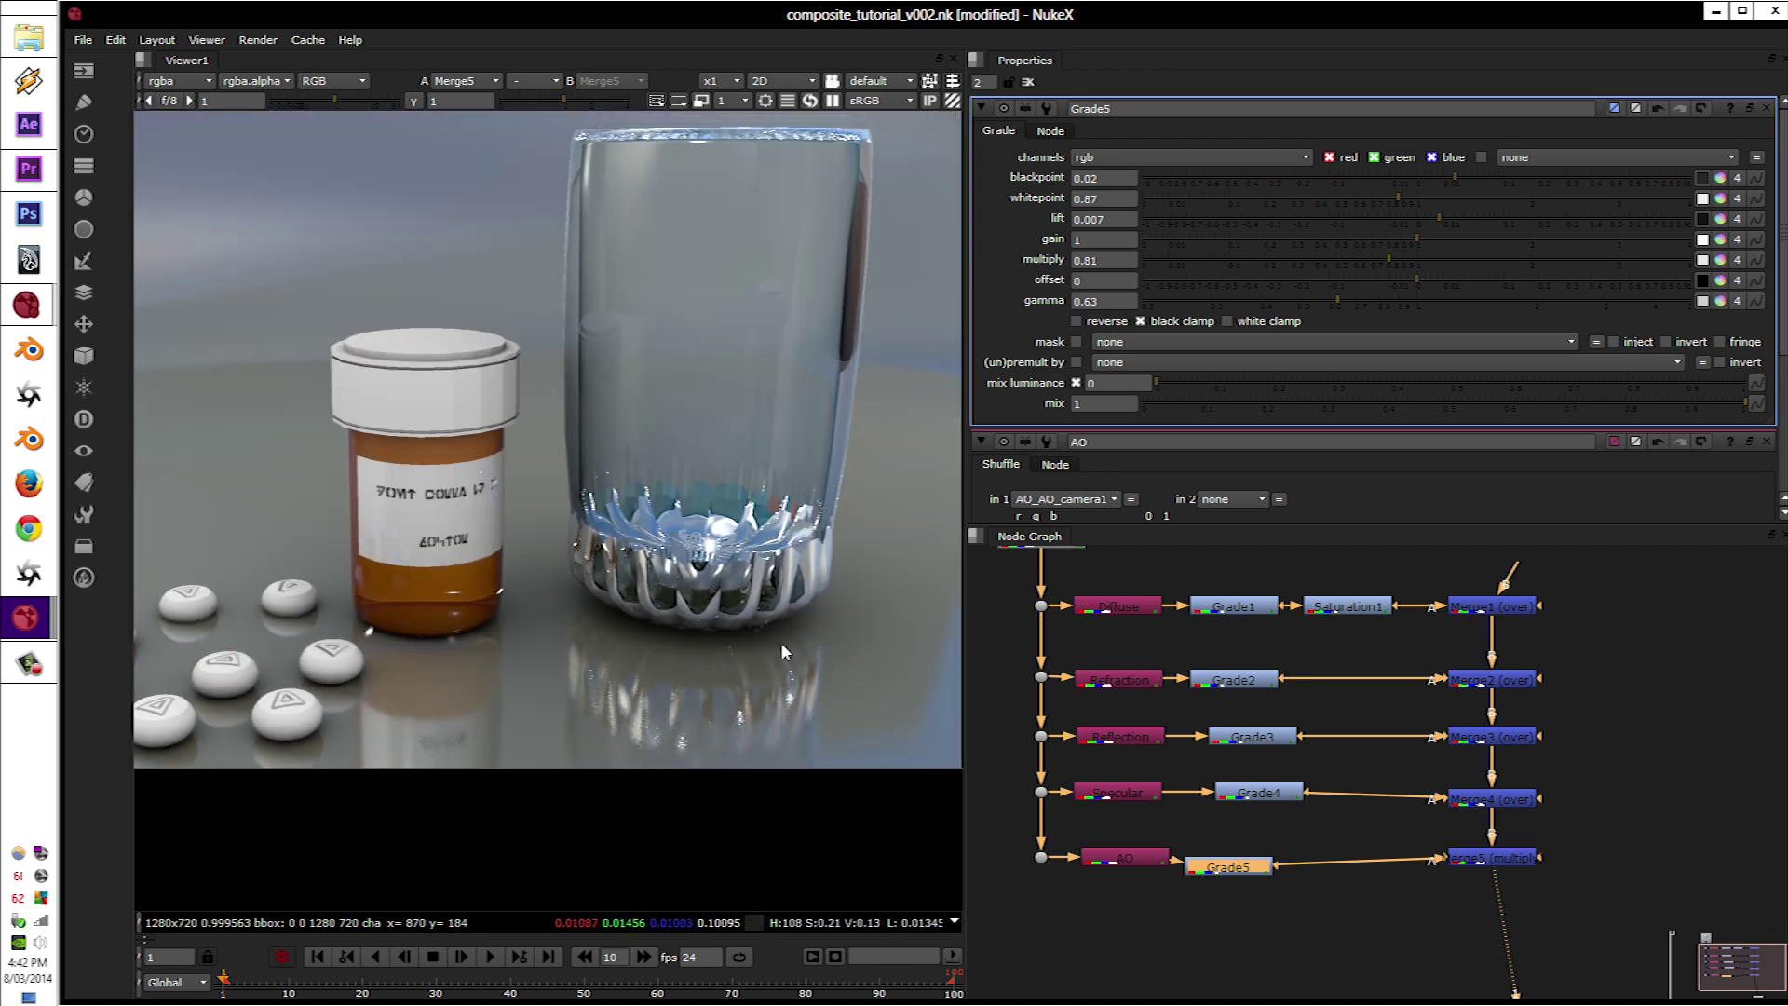
pyautogui.moveTo(1210, 874); pyautogui.dragTo(1229, 864)
# Step: Add a Grade node after the final Merge5 node and place it a little below the merge
pyautogui.moveTo(1320, 708); pyautogui.dragTo(1264, 728, button='middle')
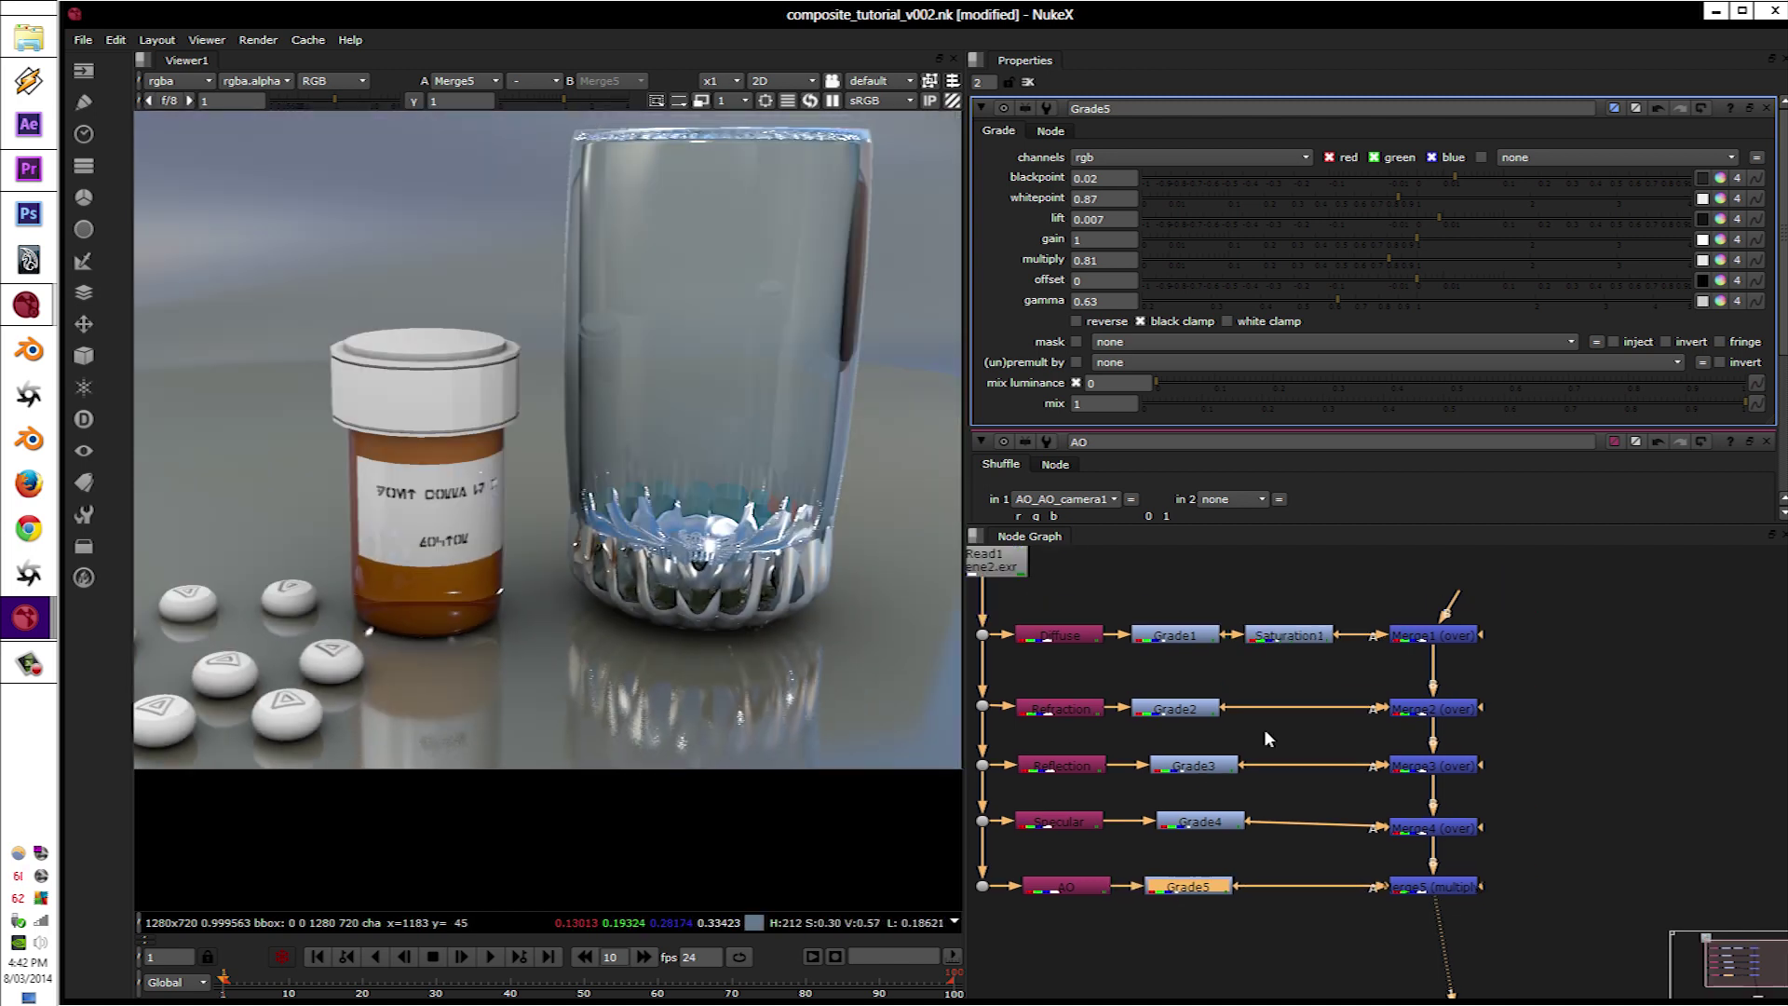
pyautogui.moveTo(1346, 856); pyautogui.dragTo(1287, 756, button='middle')
pyautogui.scroll(-2, 1290, 764)
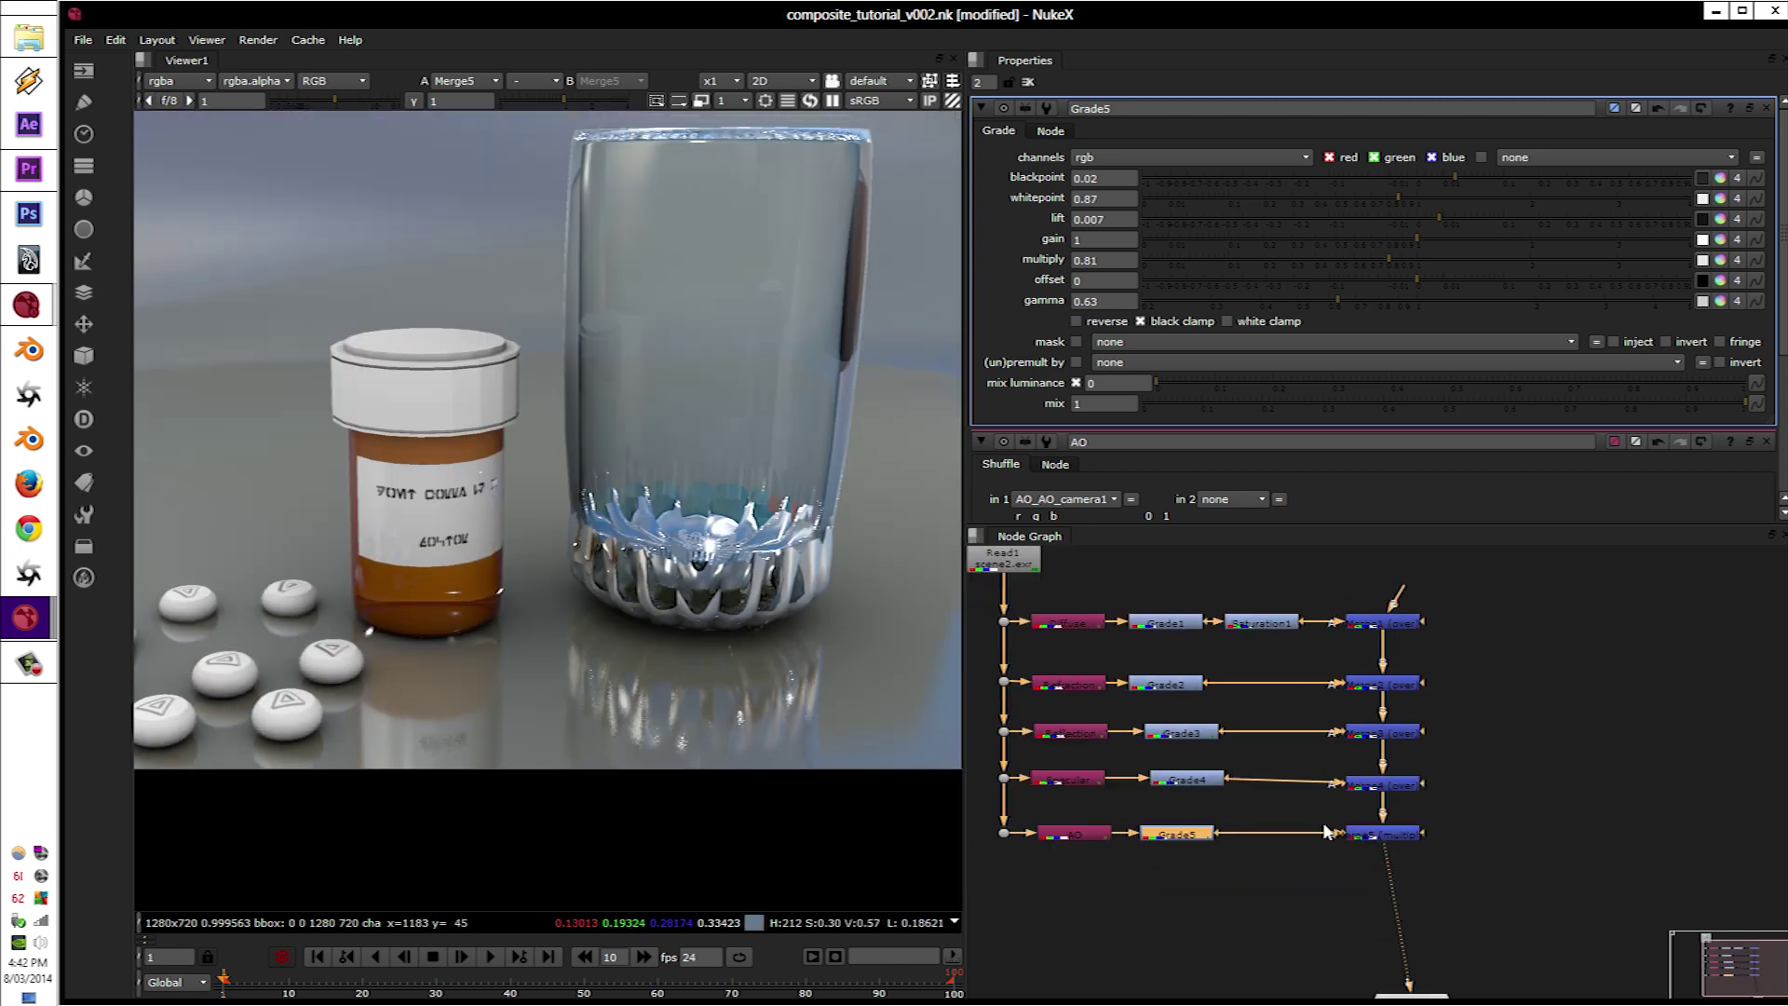
pyautogui.click(1376, 836)
pyautogui.press('g')
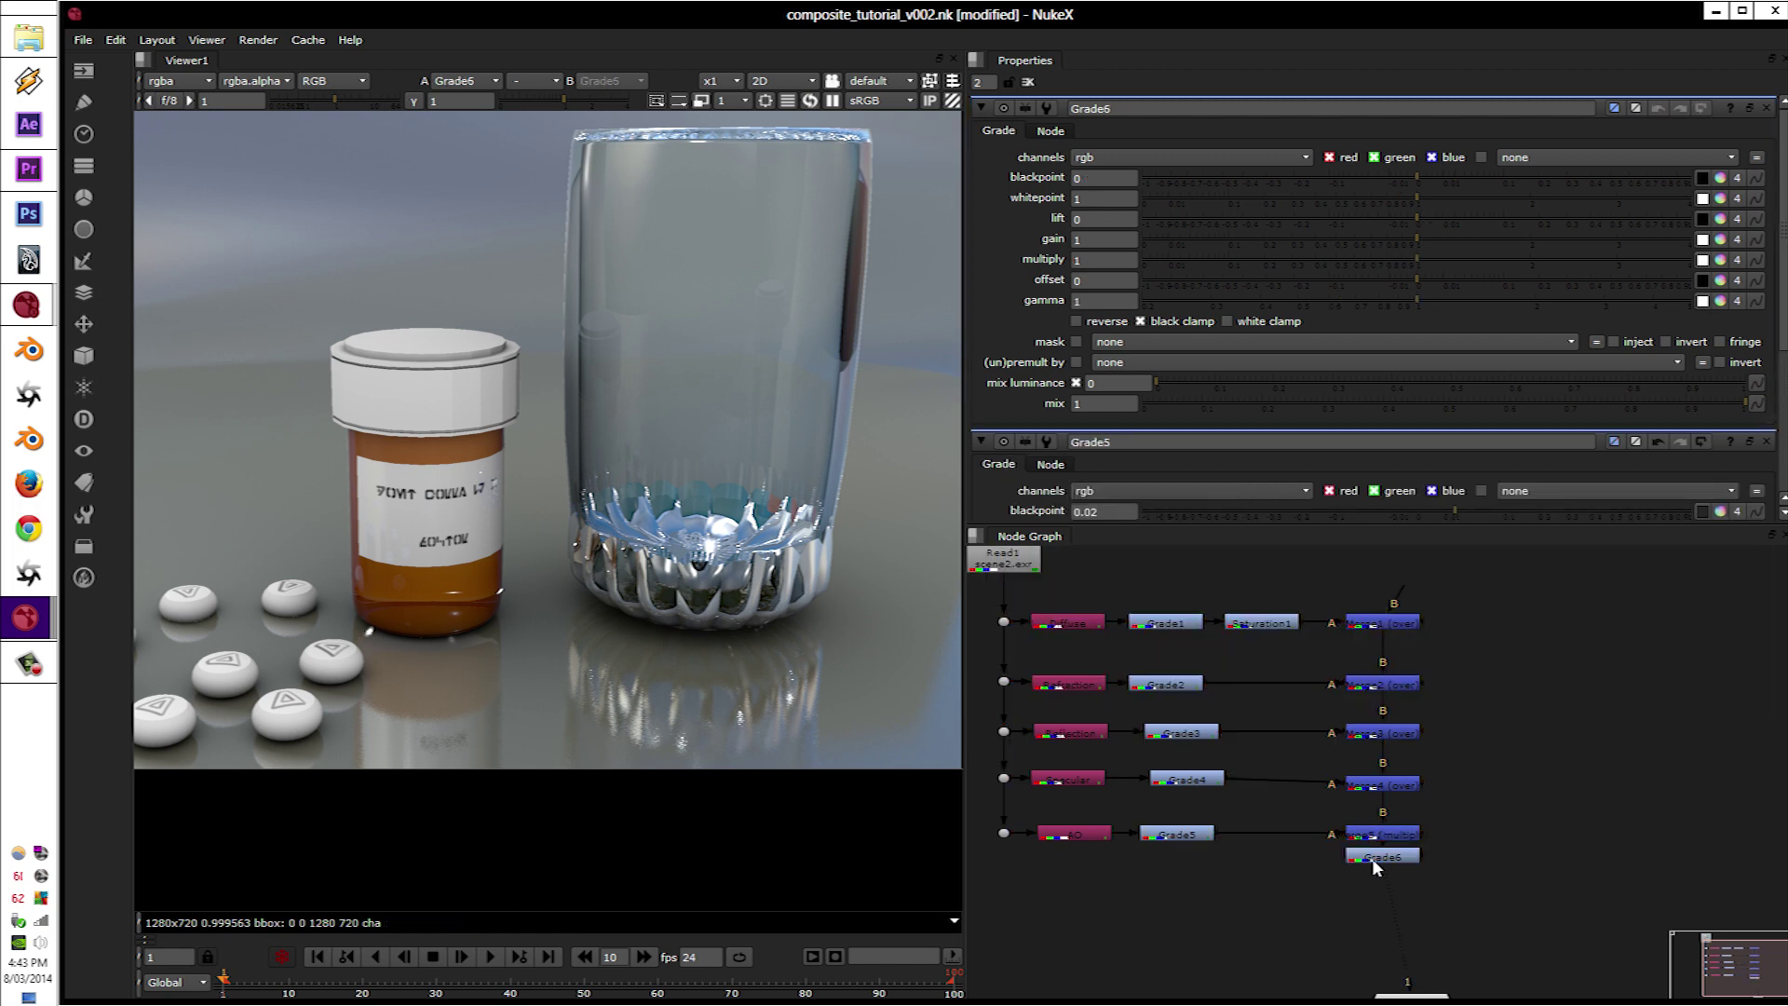
pyautogui.moveTo(1372, 857); pyautogui.dragTo(1376, 879)
# Step: Set Grade6's blackpoint to -0.0015, whitepoint to 0.74, lift to -0.008 and gamma to 0.95
pyautogui.scroll(-2, 614, 547)
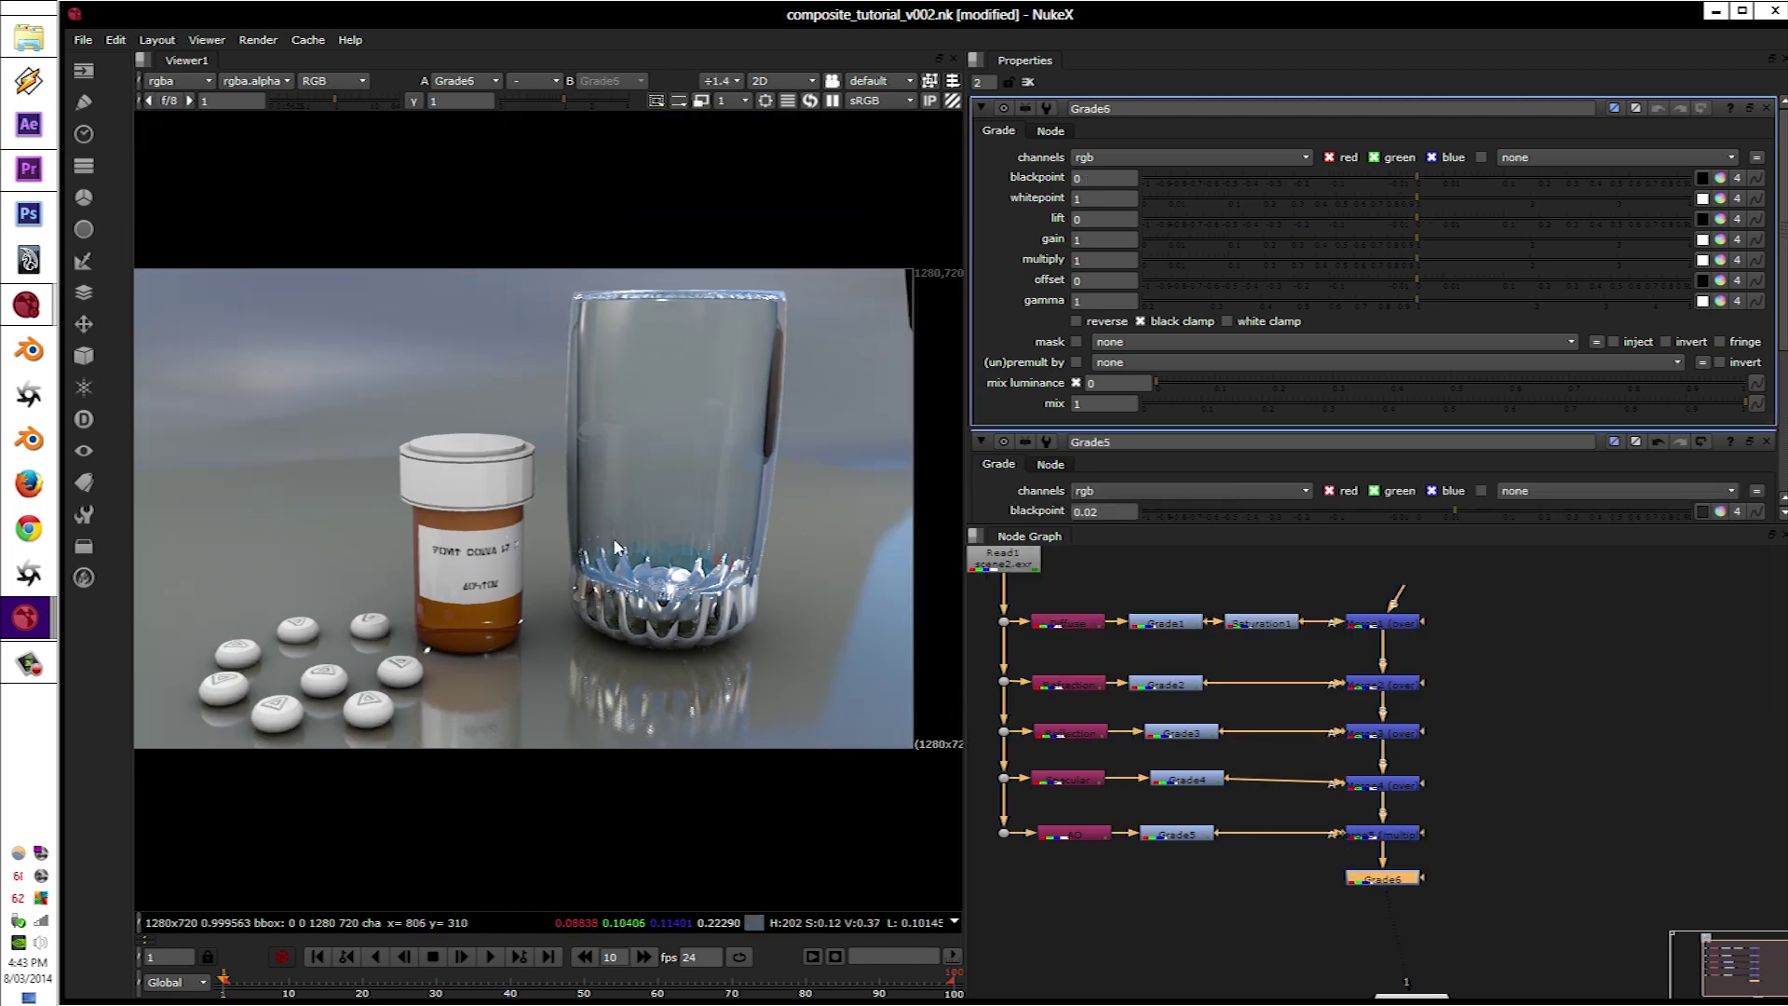
pyautogui.moveTo(1428, 179); pyautogui.dragTo(1379, 203)
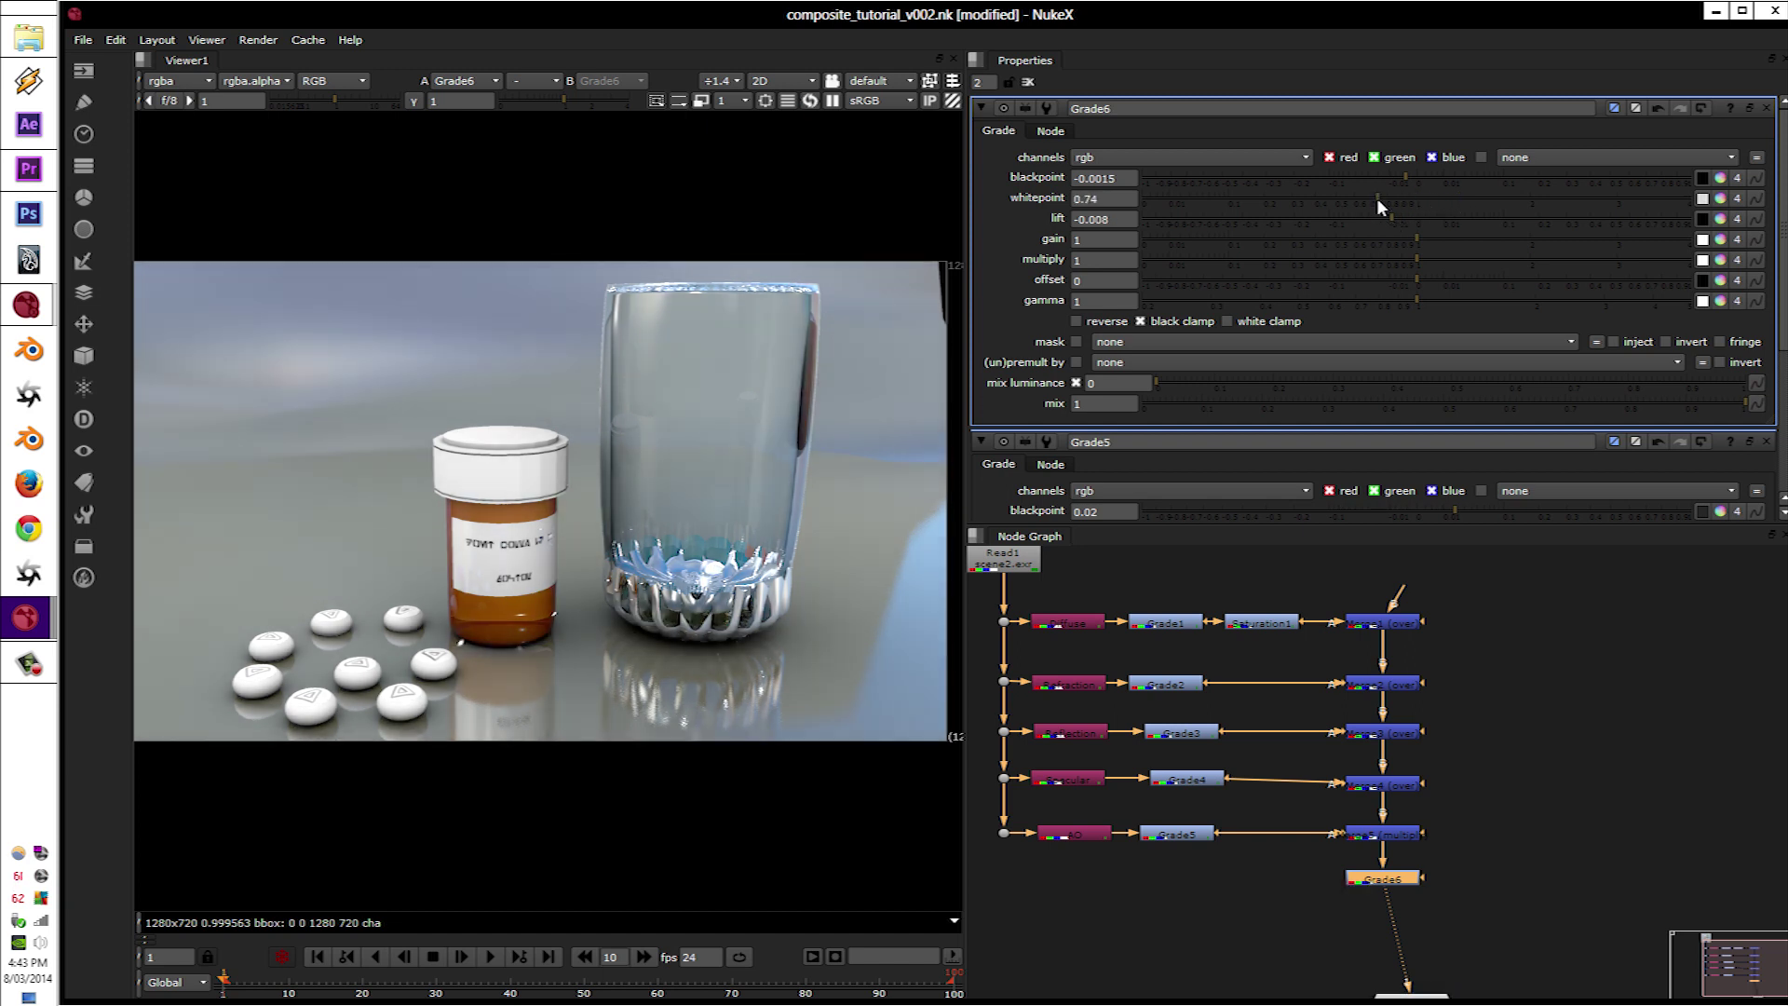
pyautogui.moveTo(1416, 299); pyautogui.dragTo(1406, 300)
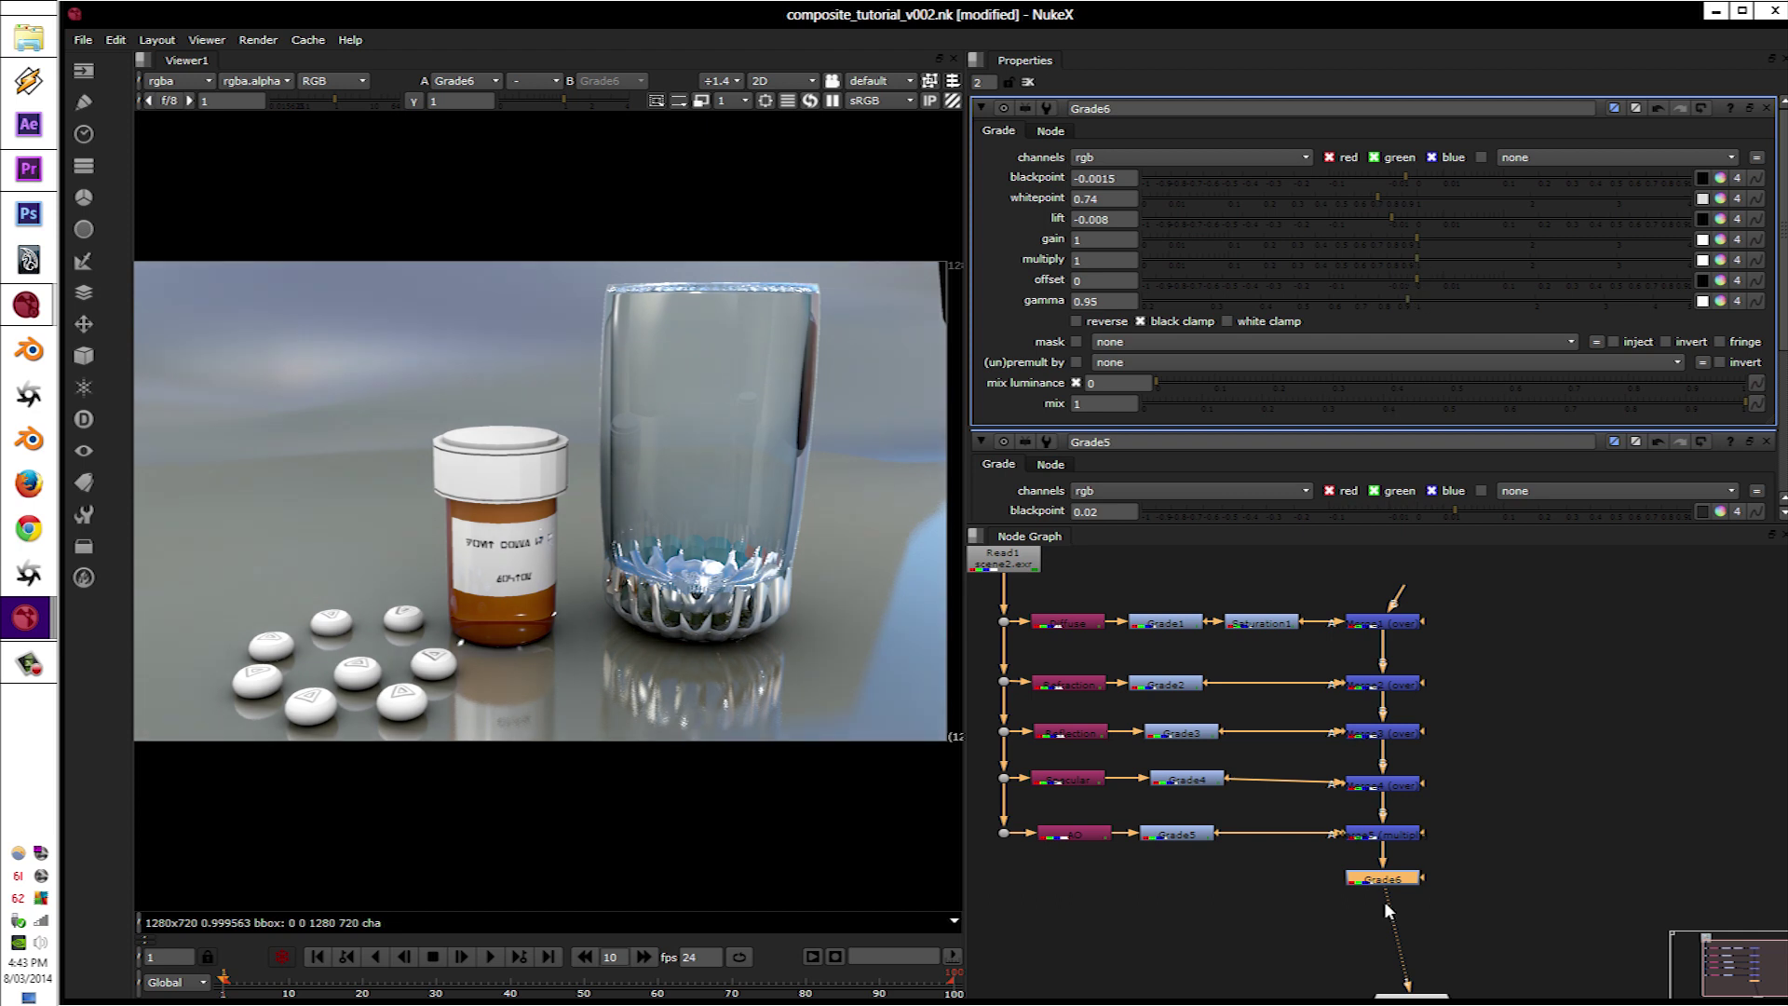
# Step: Add a ColorCorrect node after Grade6
pyautogui.press('Tab')
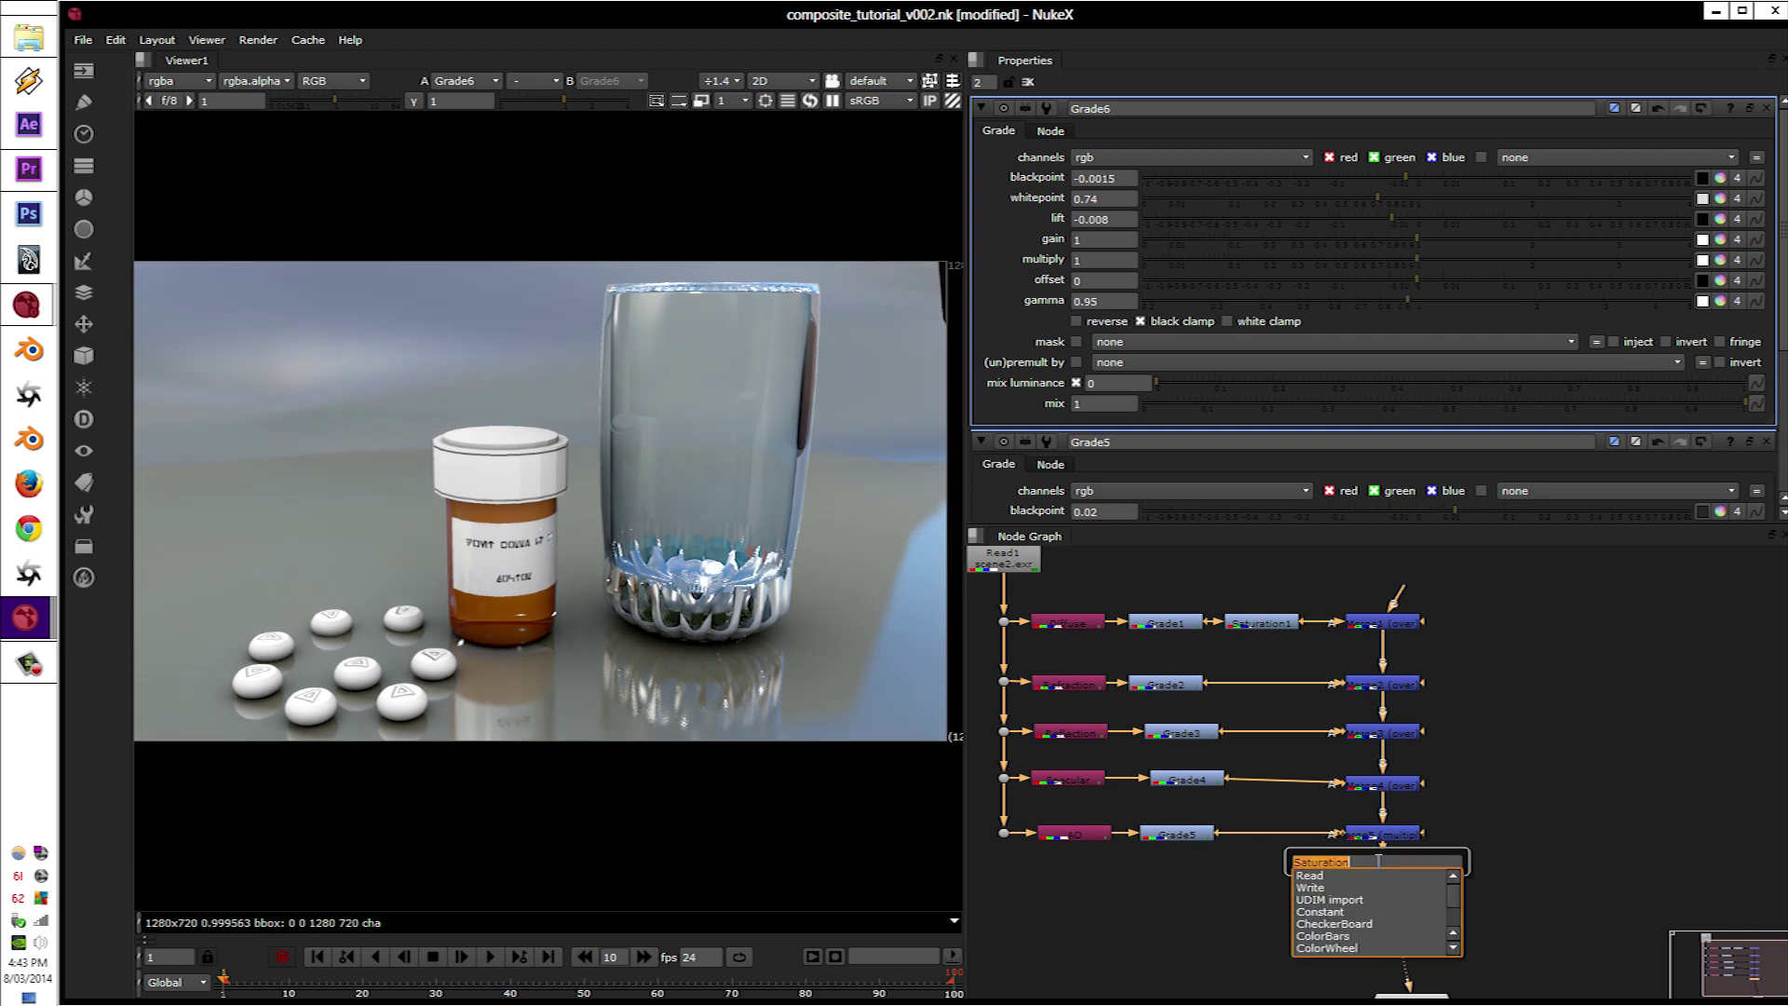
pyautogui.write('colorc')
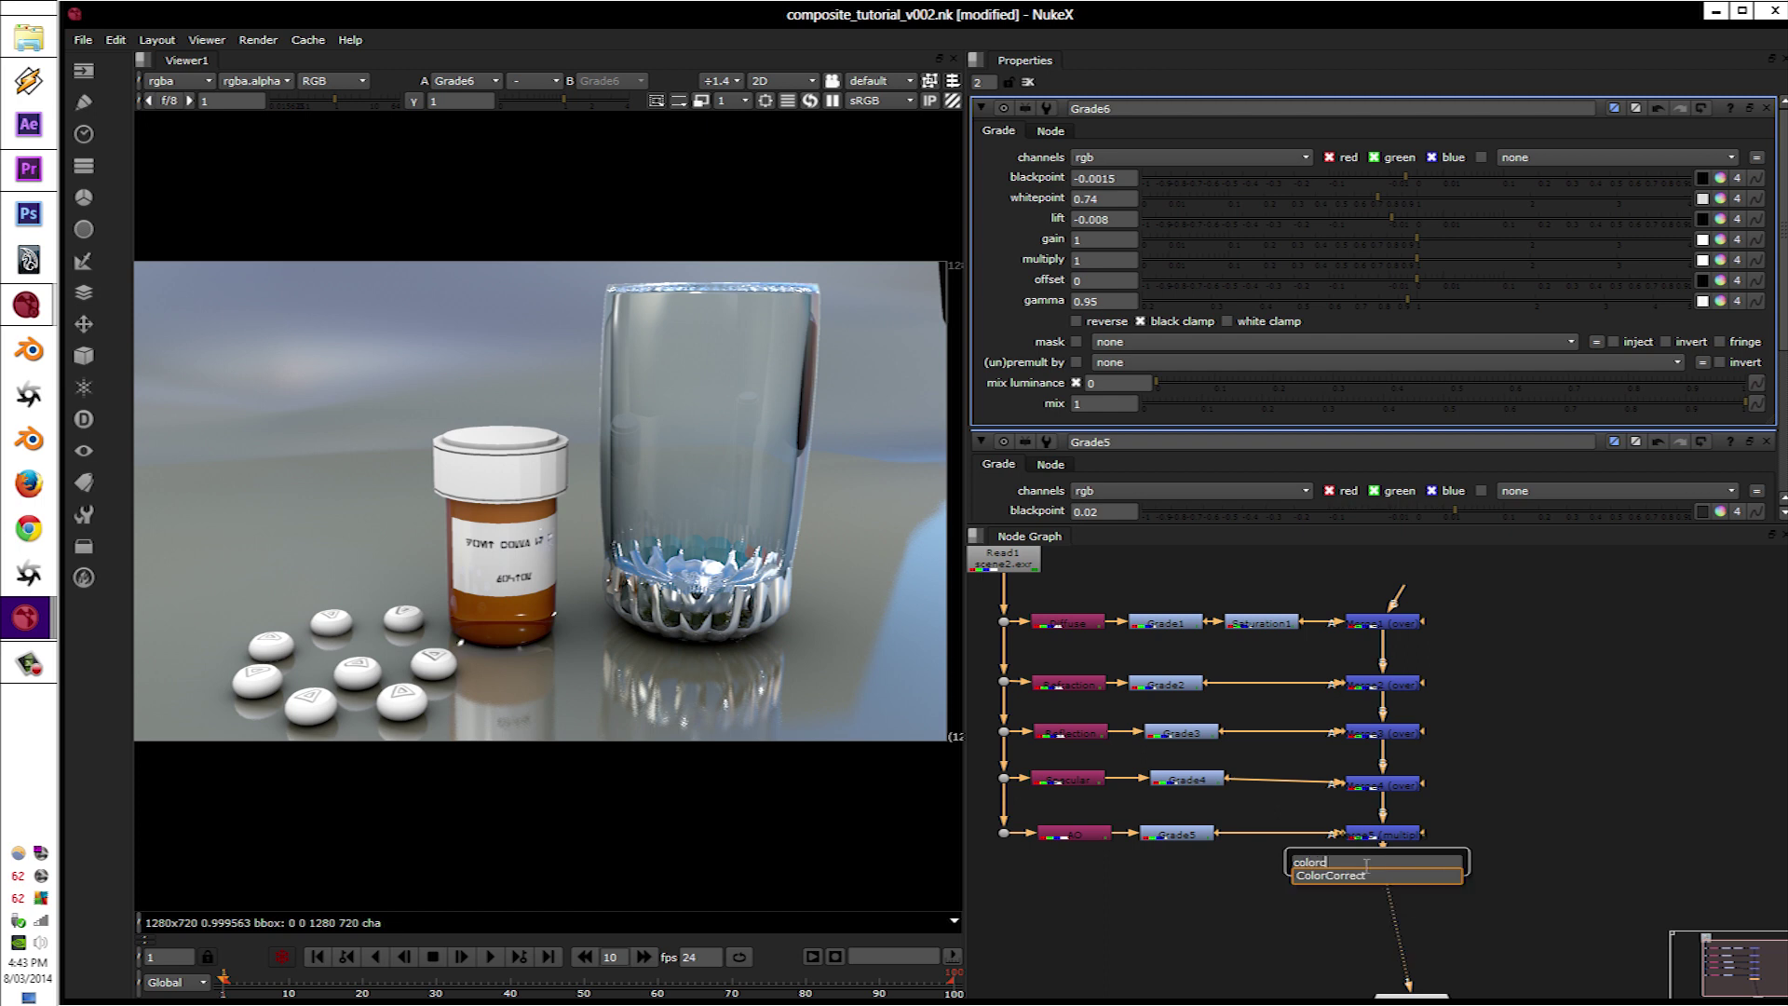
pyautogui.press('Return')
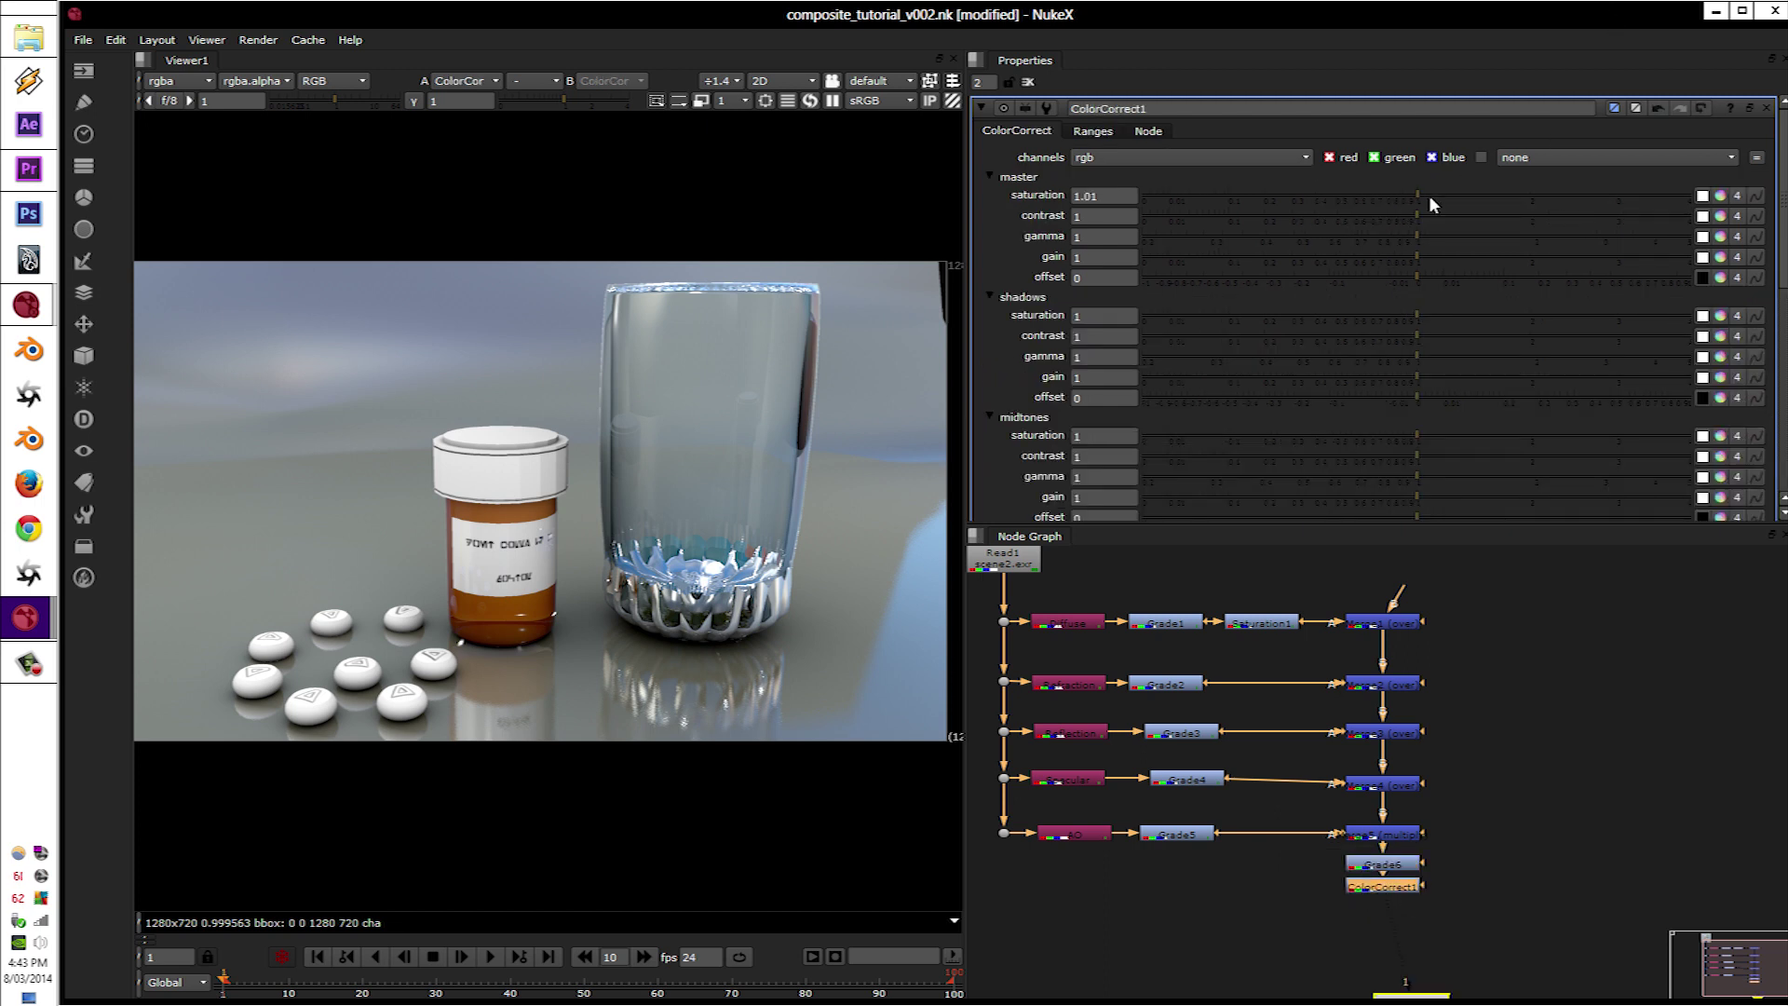
# Step: Set ColorCorrect1's master saturation to 1.12, contrast to 1.03, gamma to 0.95, gain to 1.01 and offset to 0.0002
pyautogui.click(1466, 197)
pyautogui.click(1488, 195)
pyautogui.moveTo(1497, 194); pyautogui.dragTo(1419, 277)
# Step: Set ColorCorrect1's shadows saturation to 1.04 and space the node further below Grade6
pyautogui.moveTo(1499, 785); pyautogui.dragTo(1496, 717, button='middle')
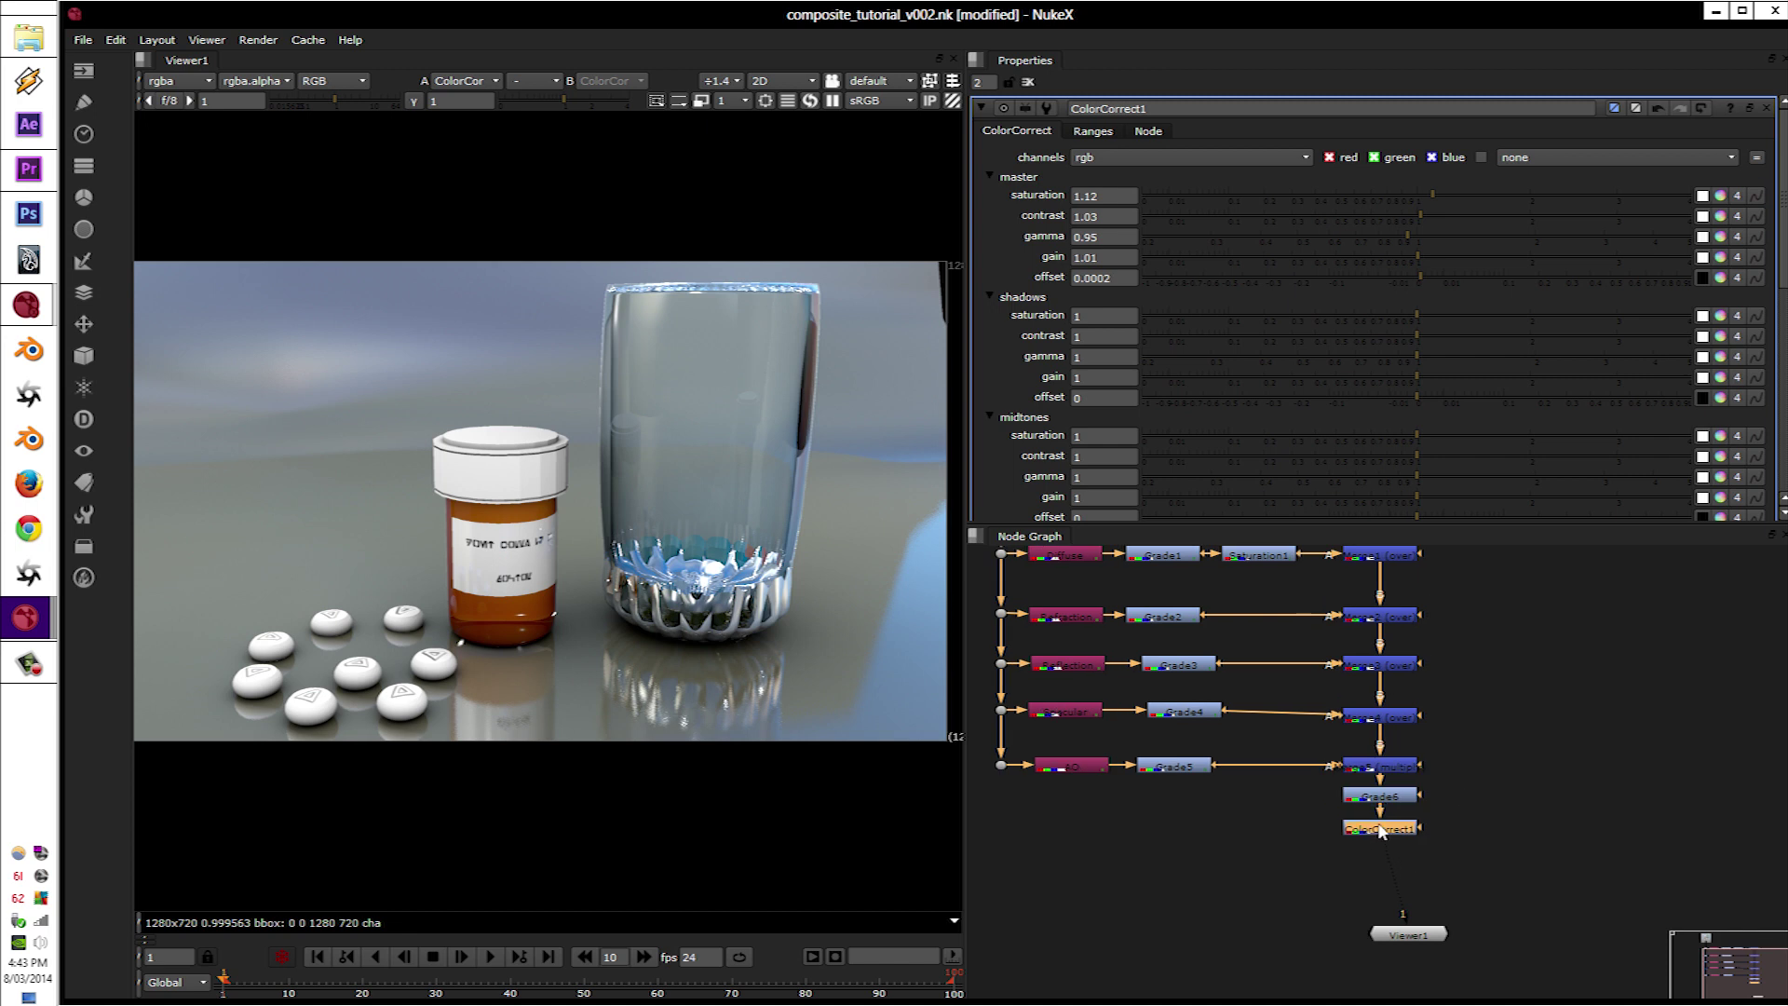
pyautogui.scroll(-2, 1404, 264)
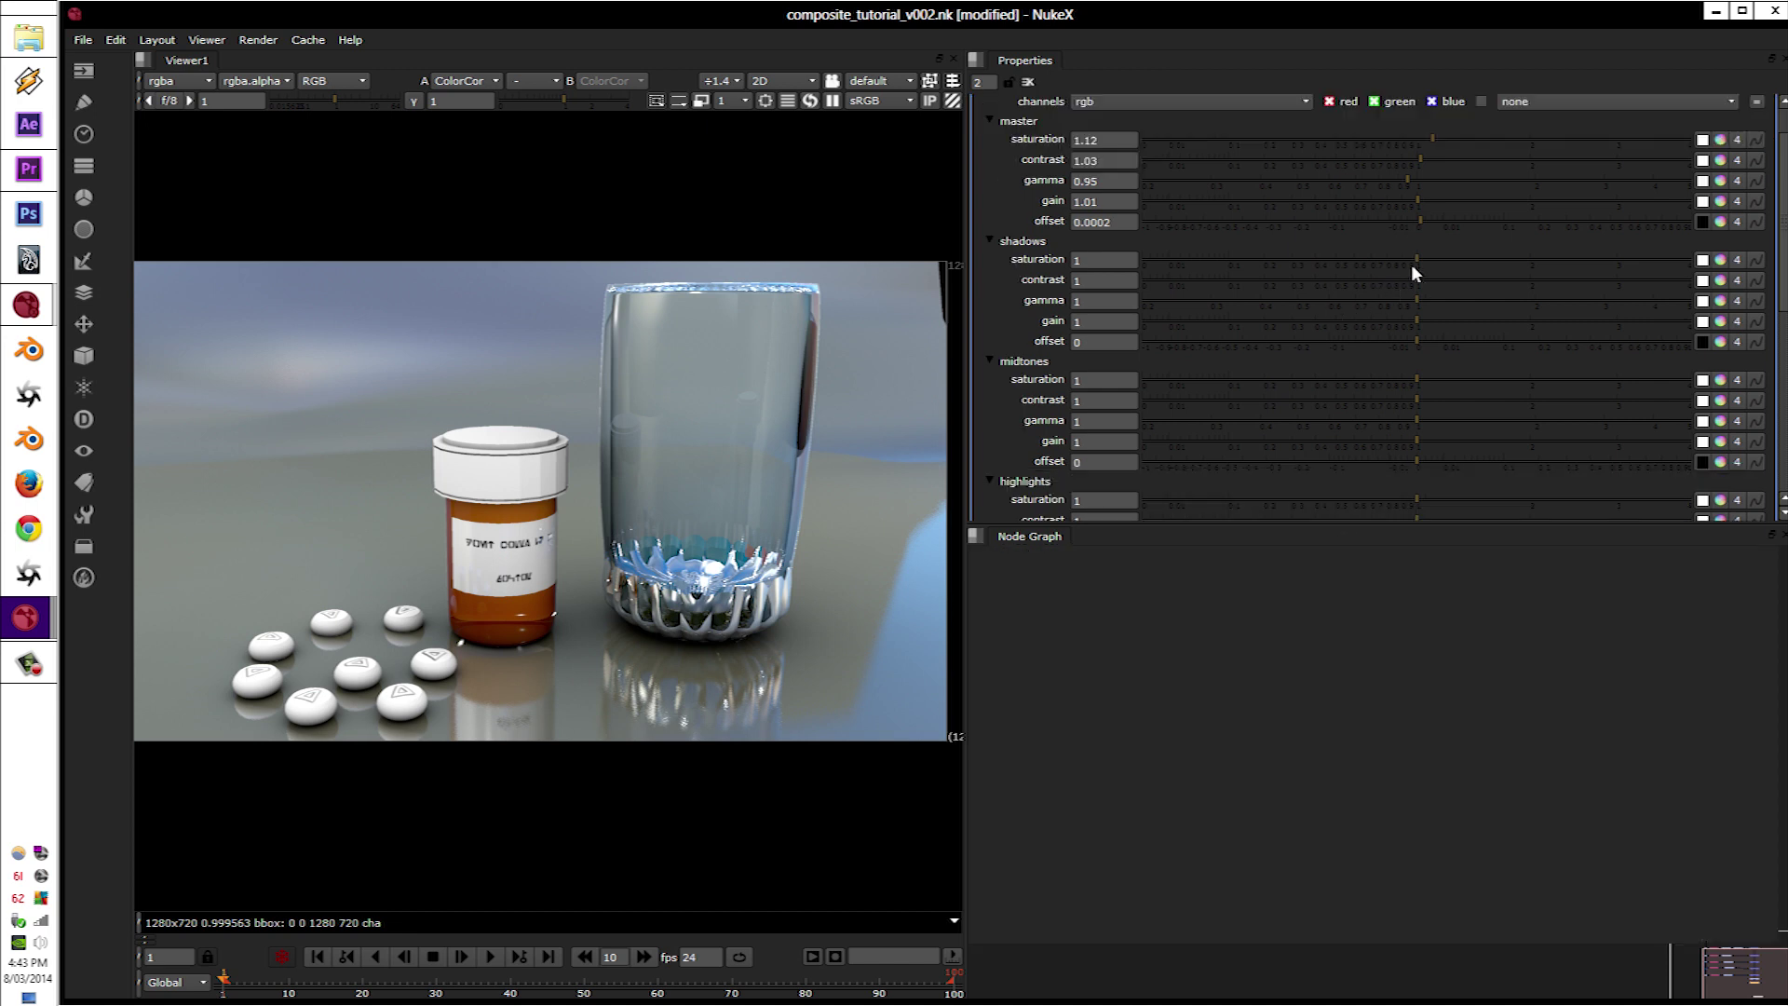
pyautogui.moveTo(1413, 265)
pyautogui.mouseDown()
pyautogui.moveTo(1356, 275)
pyautogui.moveTo(1423, 272)
pyautogui.mouseUp()
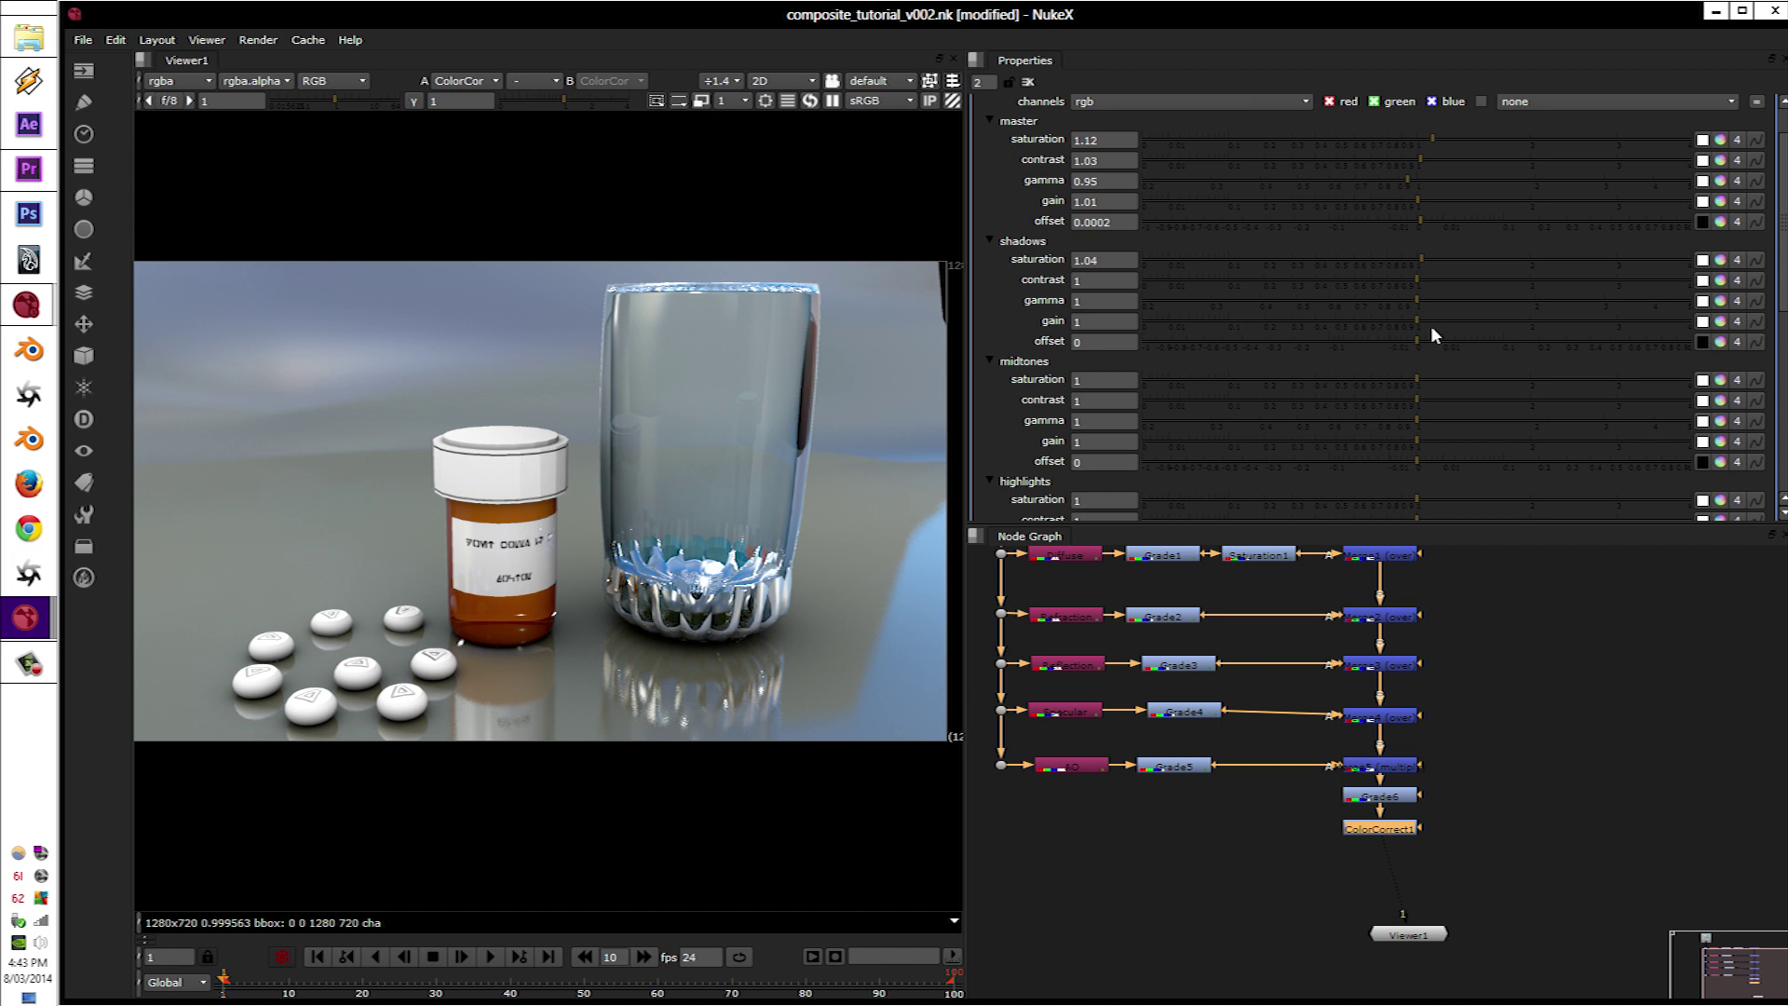
pyautogui.moveTo(1392, 827); pyautogui.dragTo(1392, 838)
# Step: Check Grade6's output in the viewer and add another Grade node below Grade6
pyautogui.click(1394, 792)
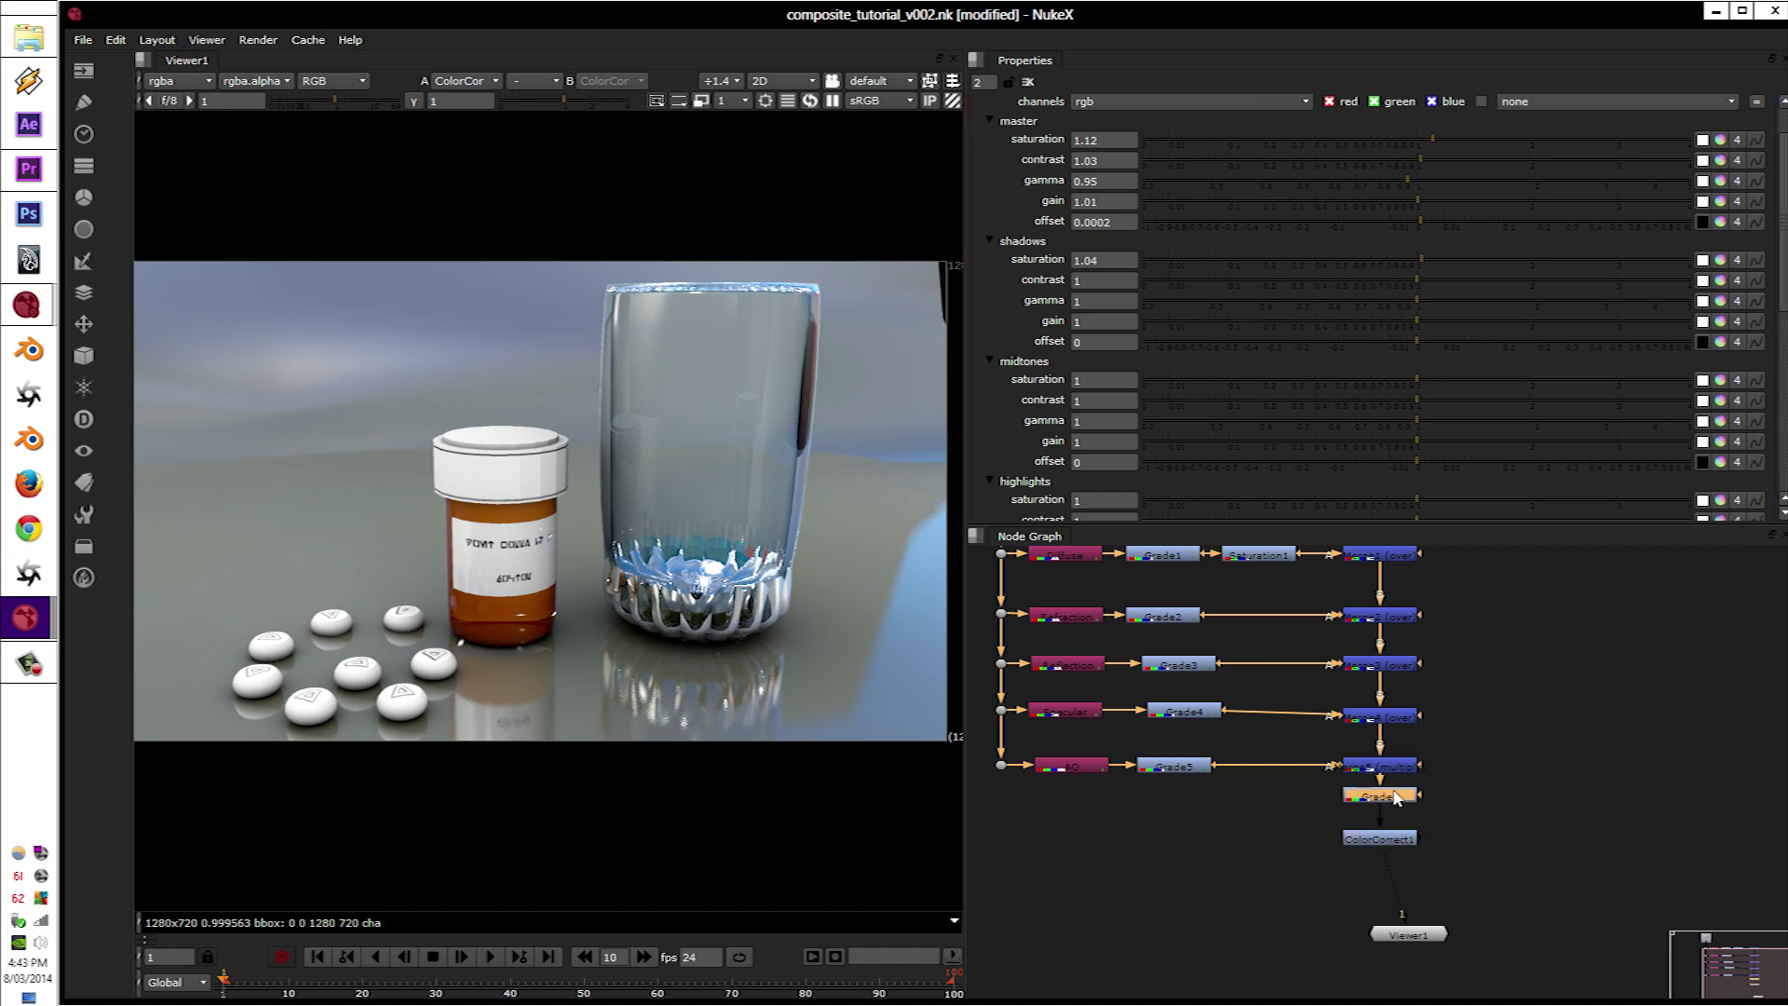
pyautogui.press('1')
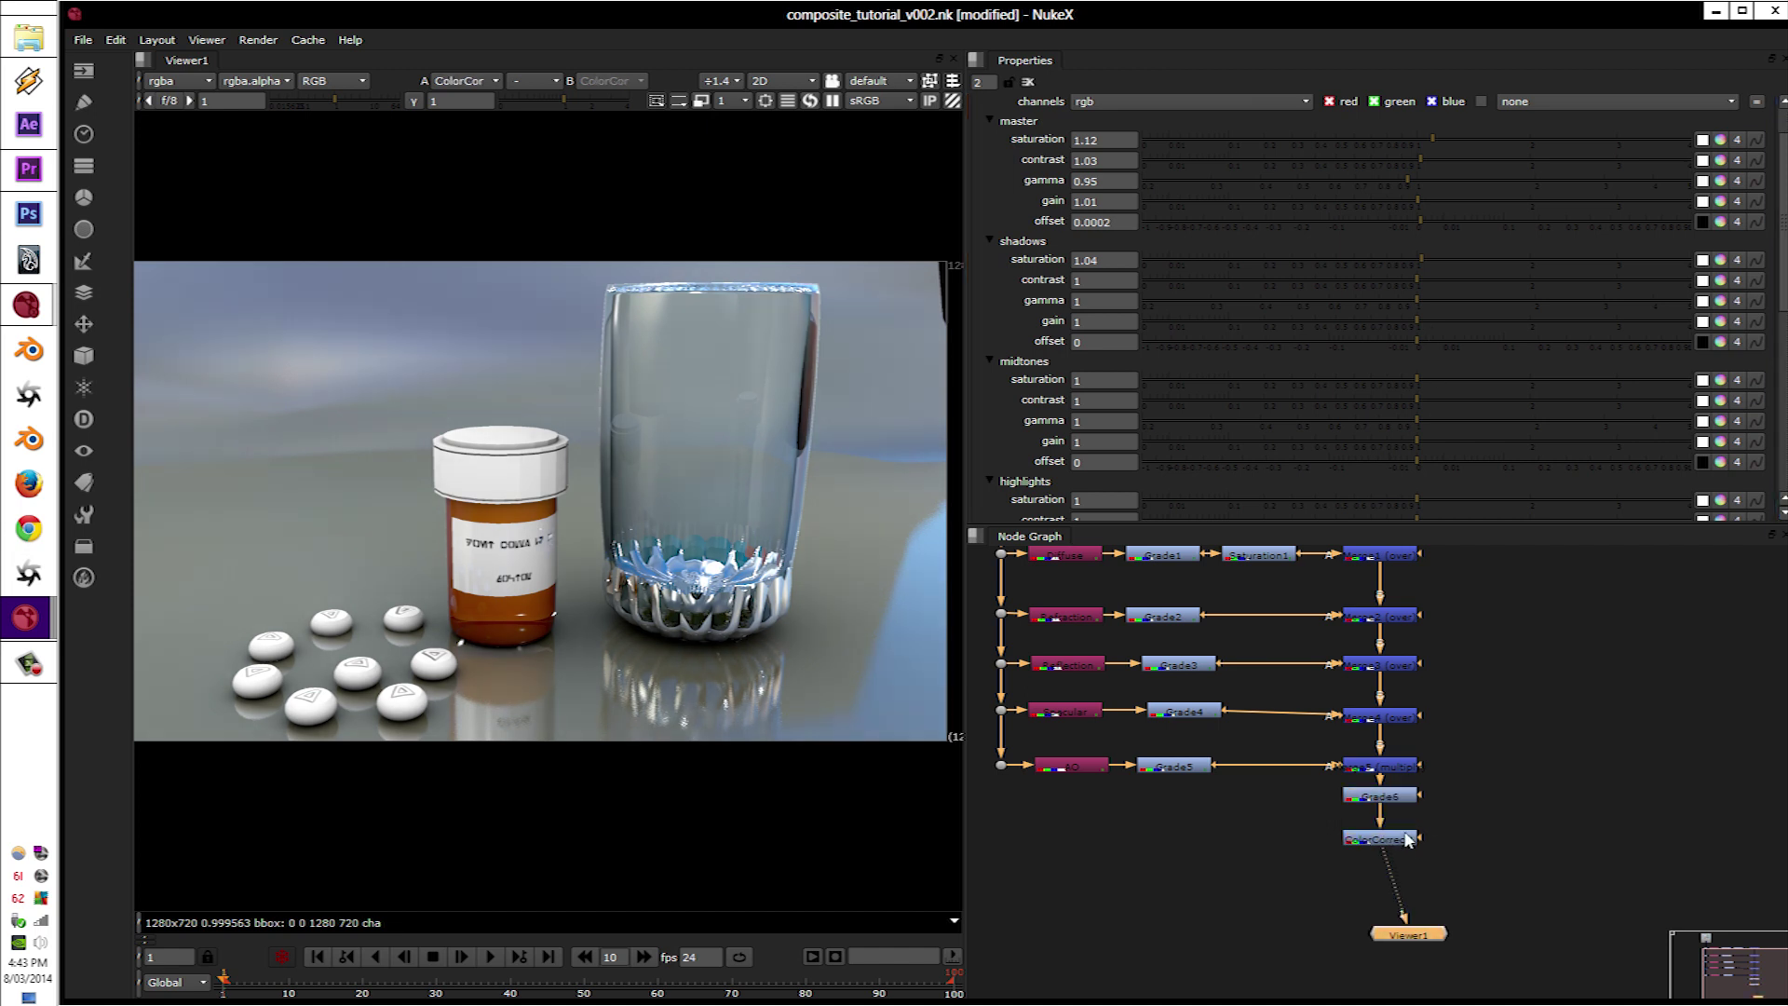
pyautogui.press('g')
pyautogui.moveTo(1382, 840)
pyautogui.mouseDown()
pyautogui.moveTo(1378, 875)
pyautogui.moveTo(1292, 876)
pyautogui.moveTo(1368, 829)
pyautogui.mouseUp()
pyautogui.click(1374, 821)
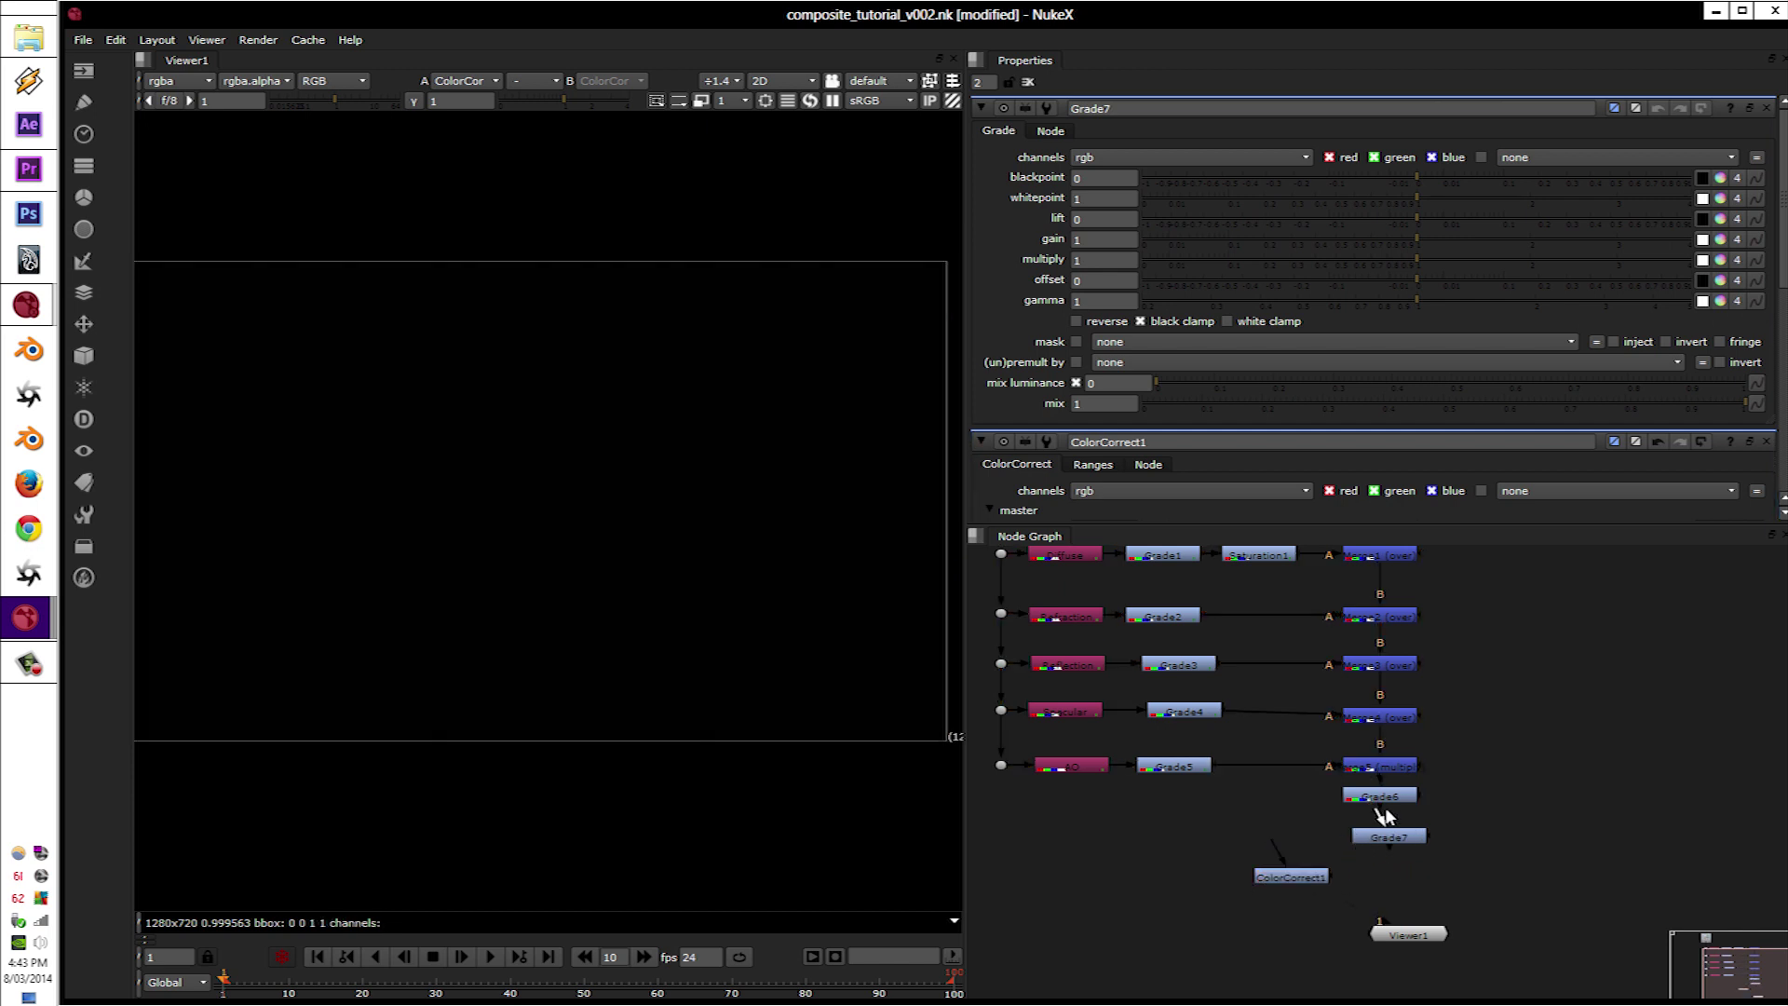
# Step: Move Grade7 further down and reinsert the detached ColorCorrect1 between Grade6 and Grade7
pyautogui.click(1373, 840)
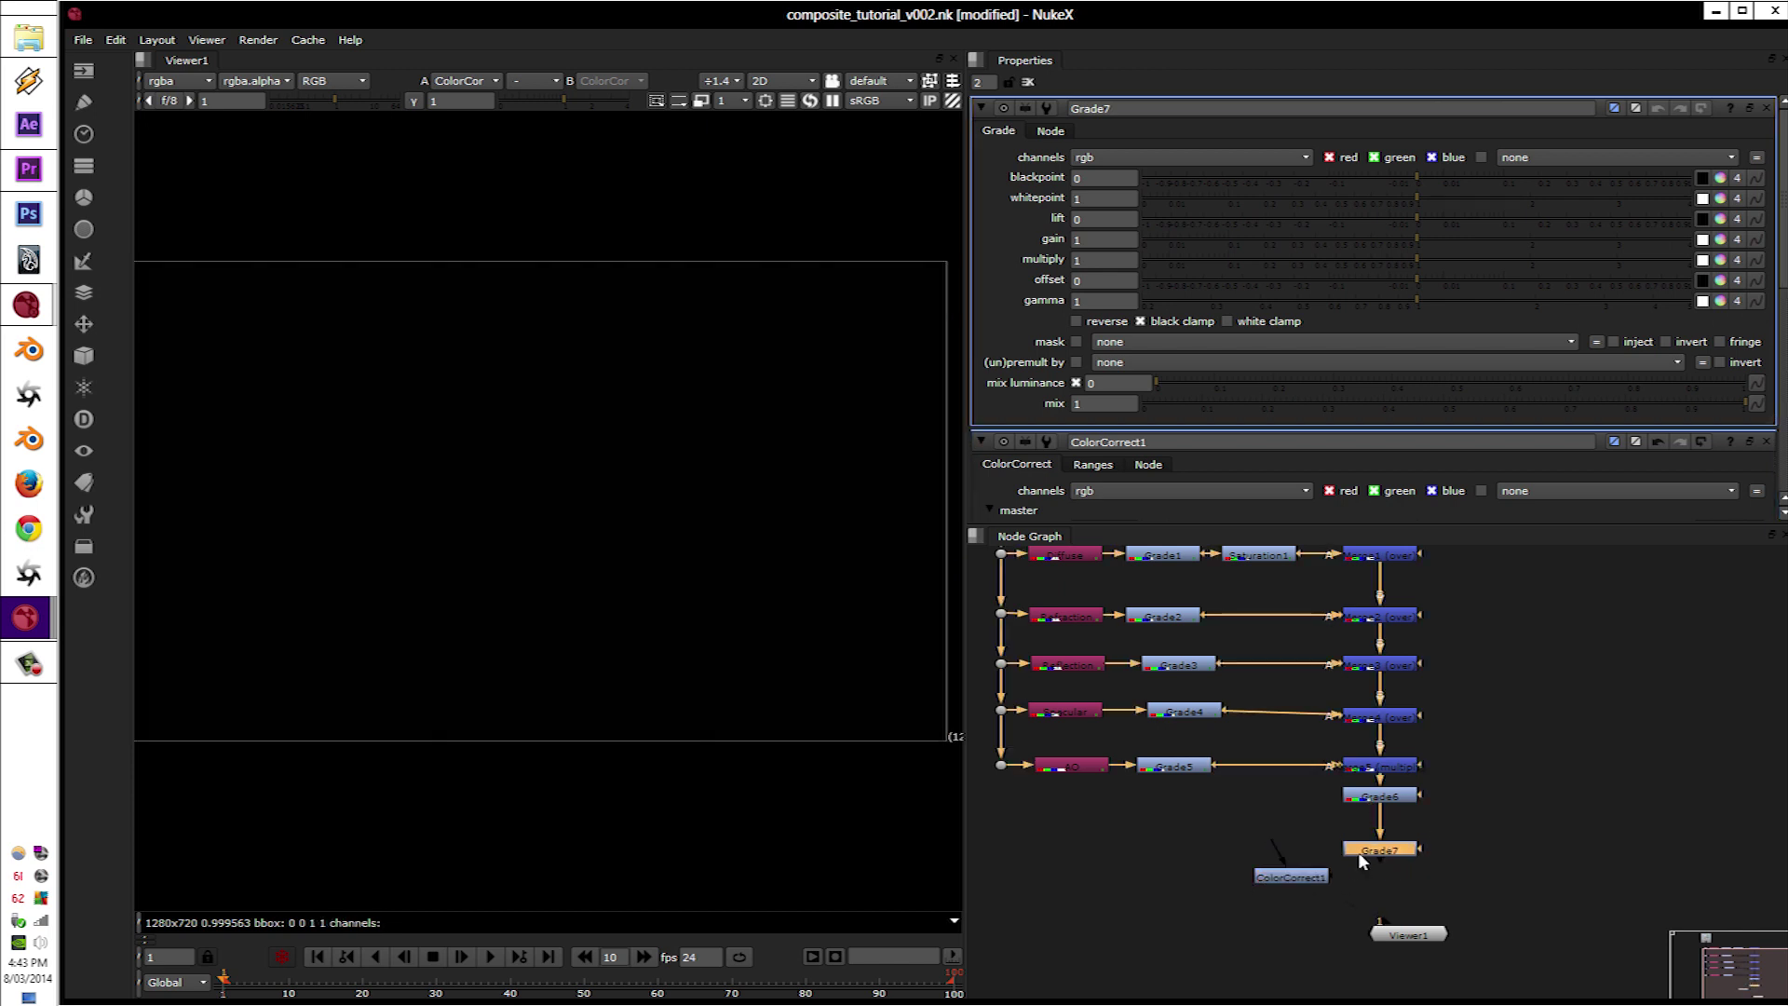
pyautogui.moveTo(1374, 831); pyautogui.dragTo(1376, 880)
pyautogui.moveTo(1311, 874); pyautogui.dragTo(1379, 818)
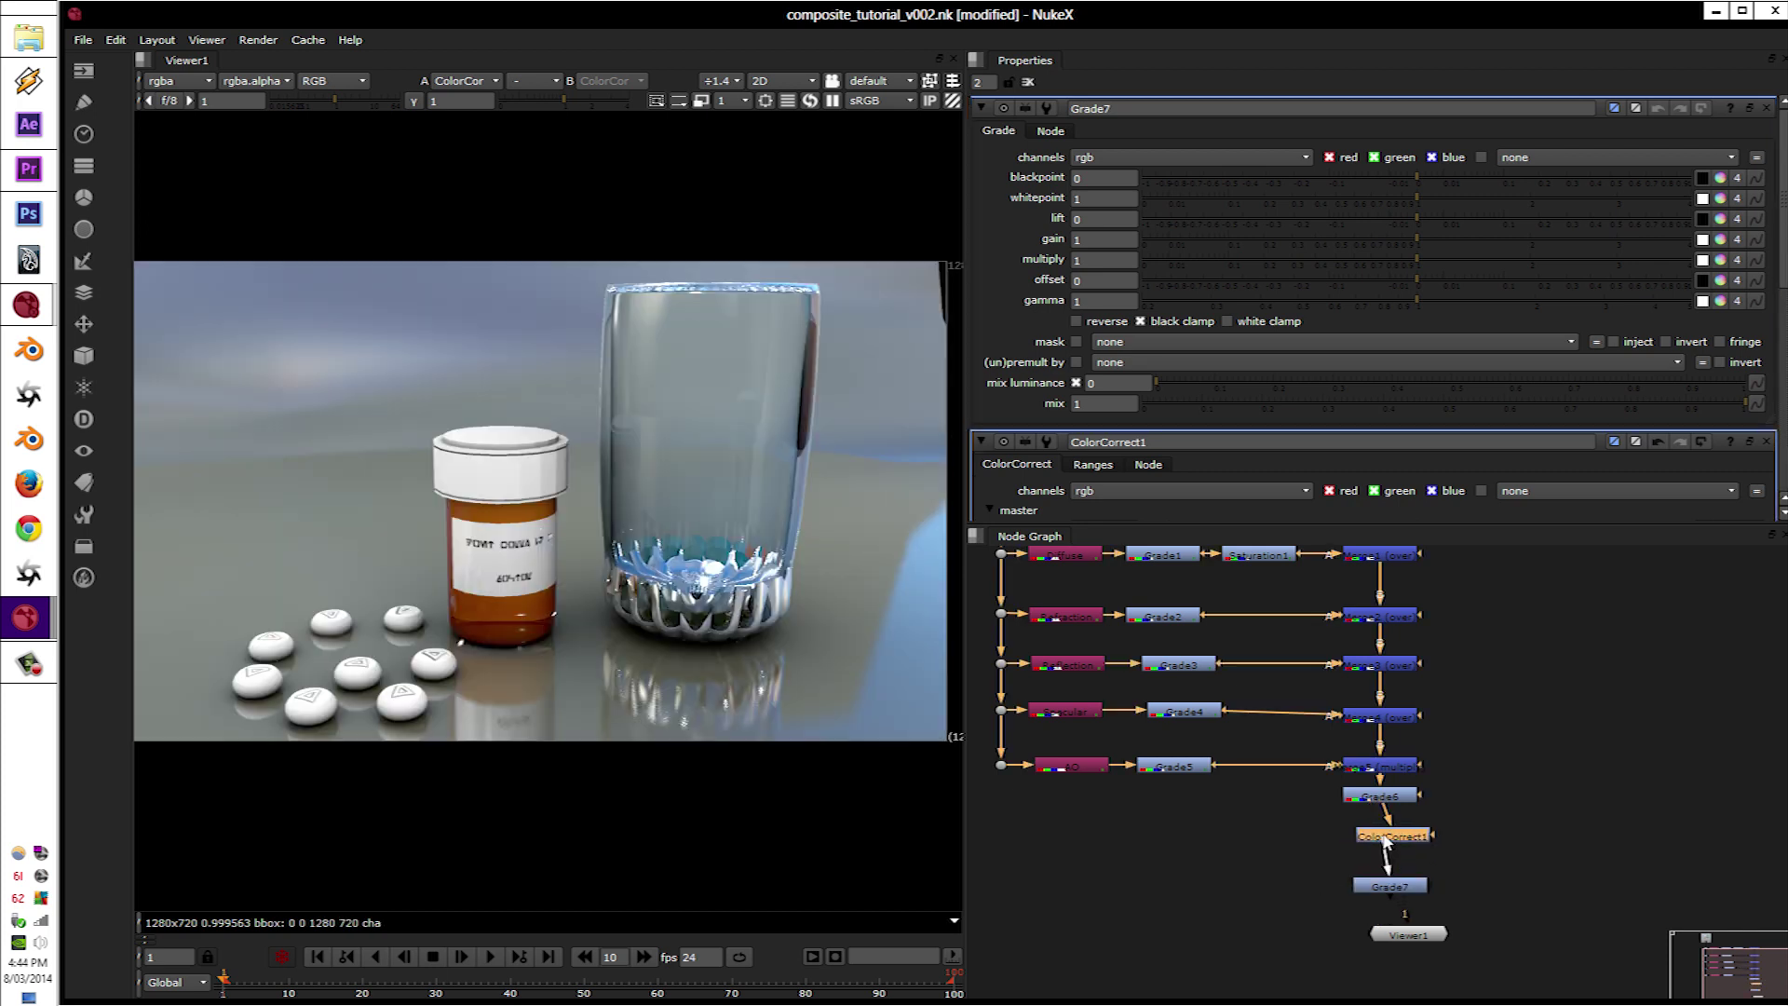
# Step: Set Grade7's gamma to 1.1 and connect the Viewer to Grade7
pyautogui.click(1388, 899)
pyautogui.click(1389, 889)
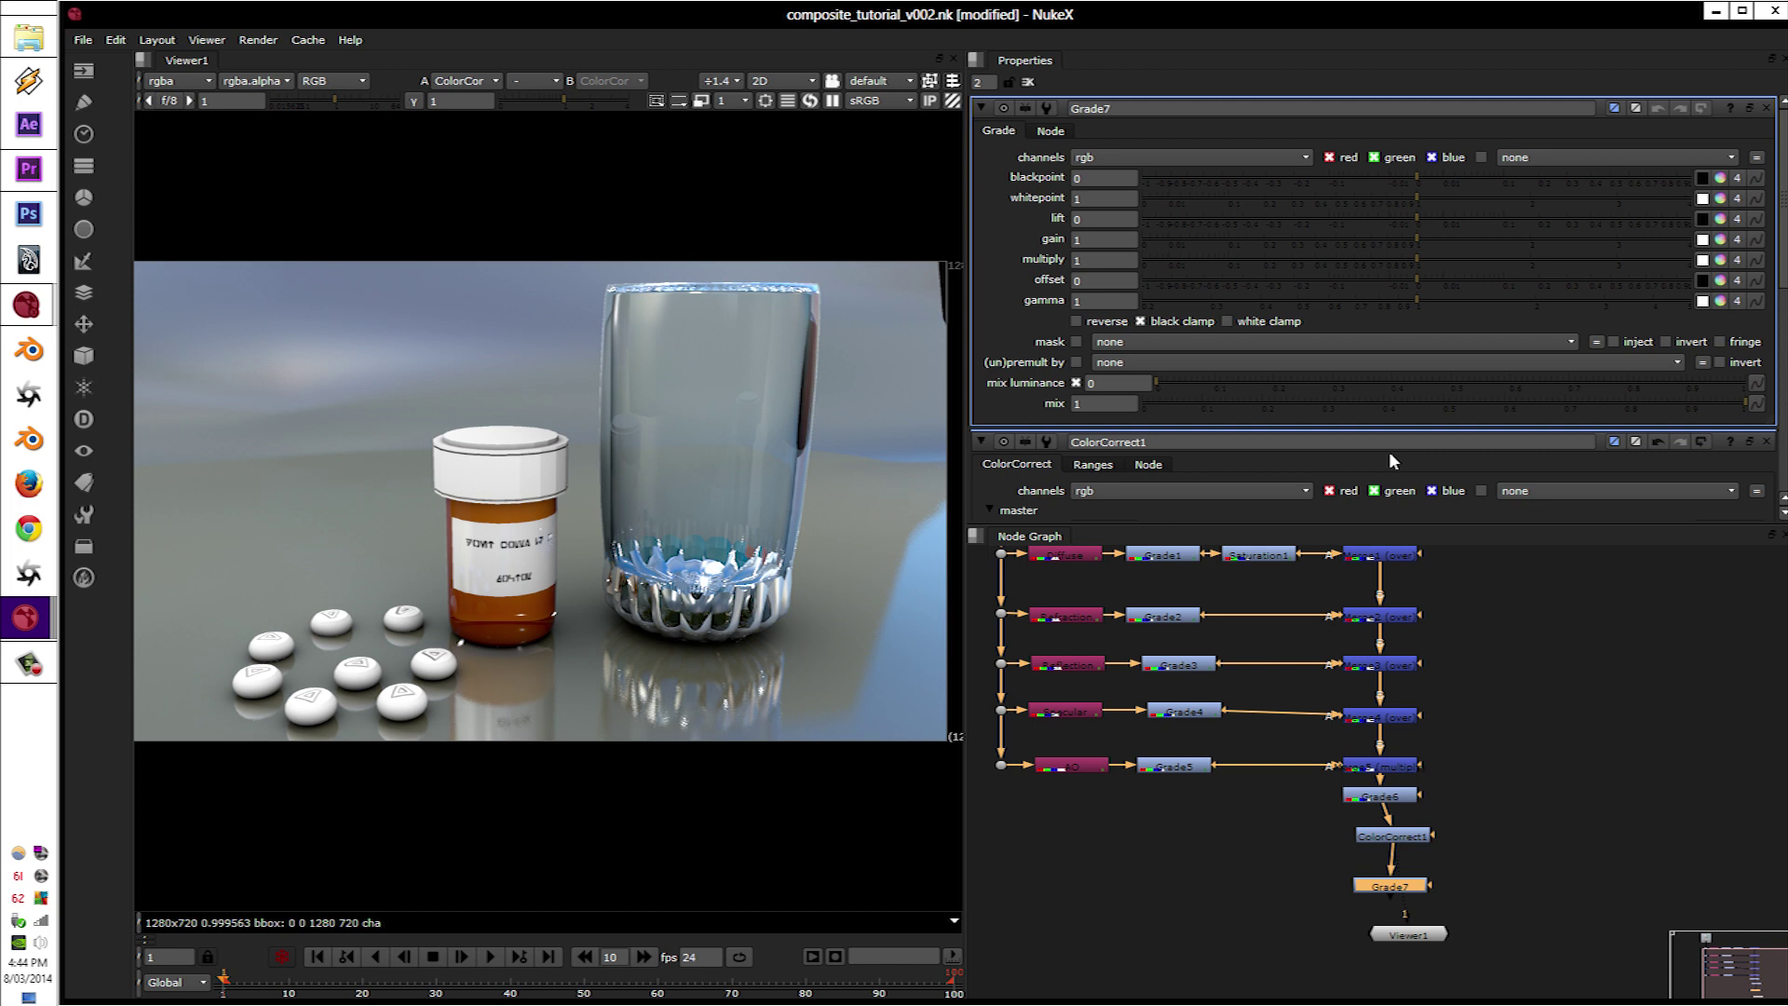
pyautogui.moveTo(1383, 300); pyautogui.dragTo(1433, 322)
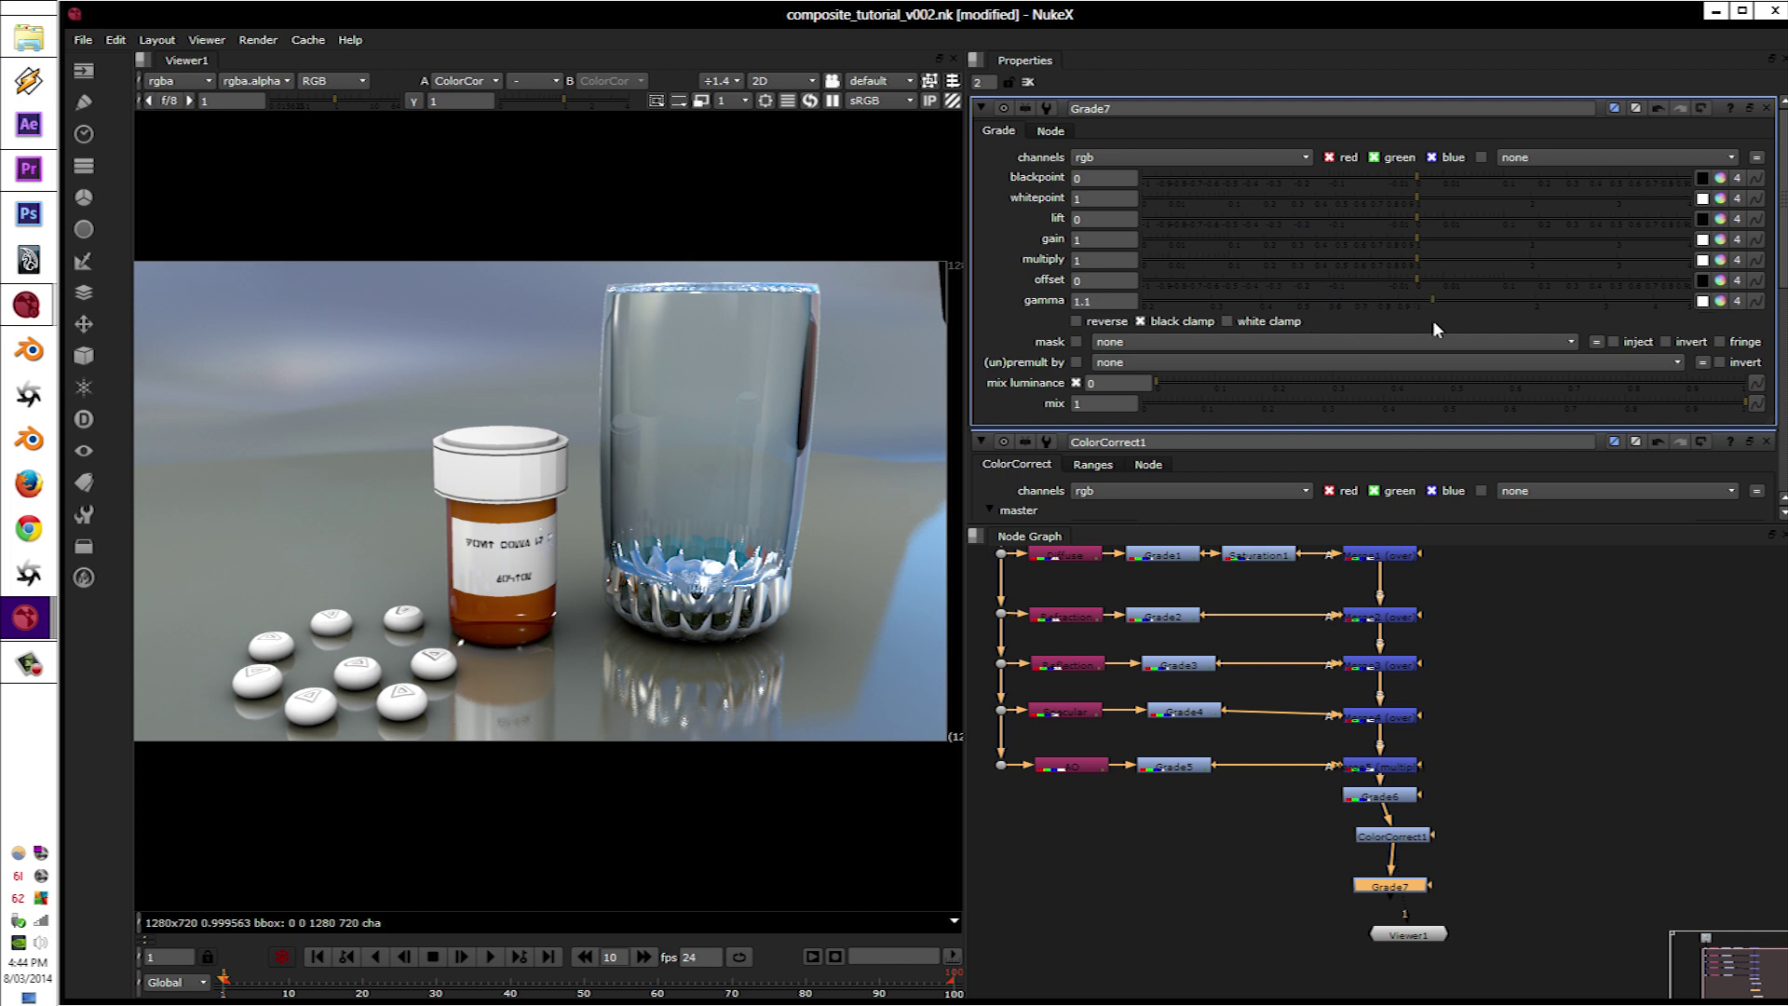
pyautogui.click(1377, 903)
pyautogui.click(1372, 891)
pyautogui.press('1')
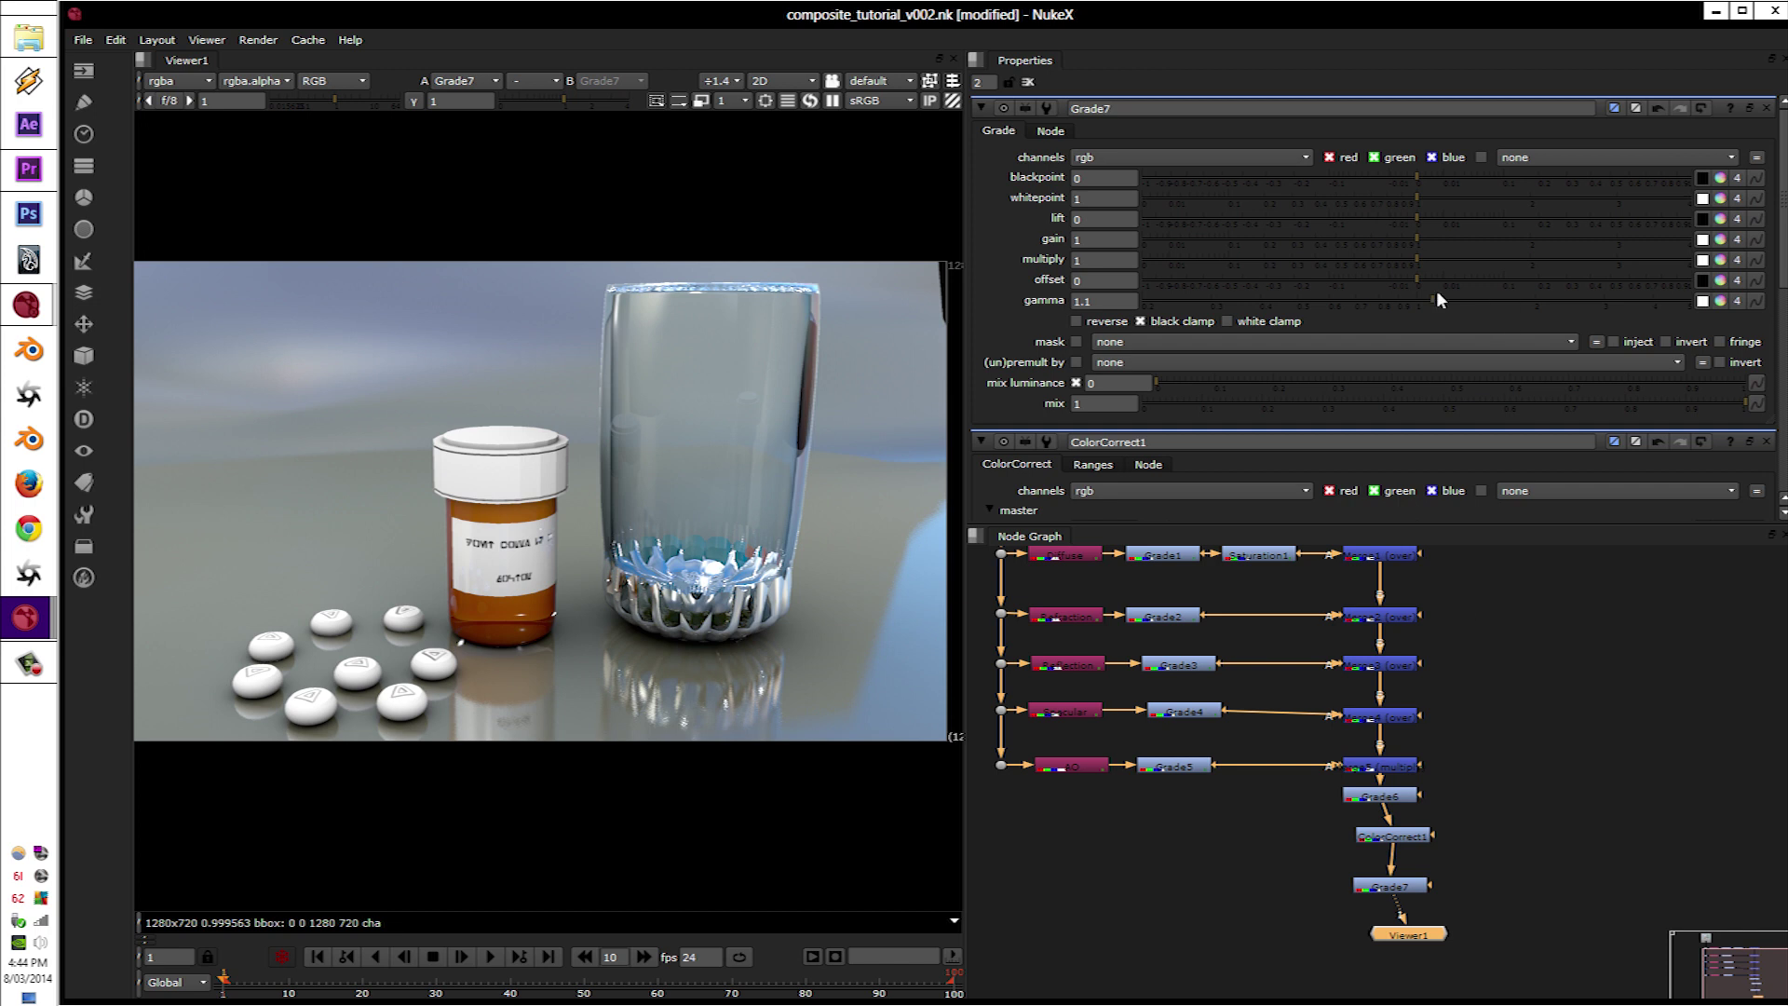
# Step: Set Grade7's gamma to 1 and use the gamma colour wheel to give the composite a teal tint
pyautogui.moveTo(1435, 296)
pyautogui.mouseDown()
pyautogui.moveTo(1376, 308)
pyautogui.moveTo(1418, 323)
pyautogui.mouseUp()
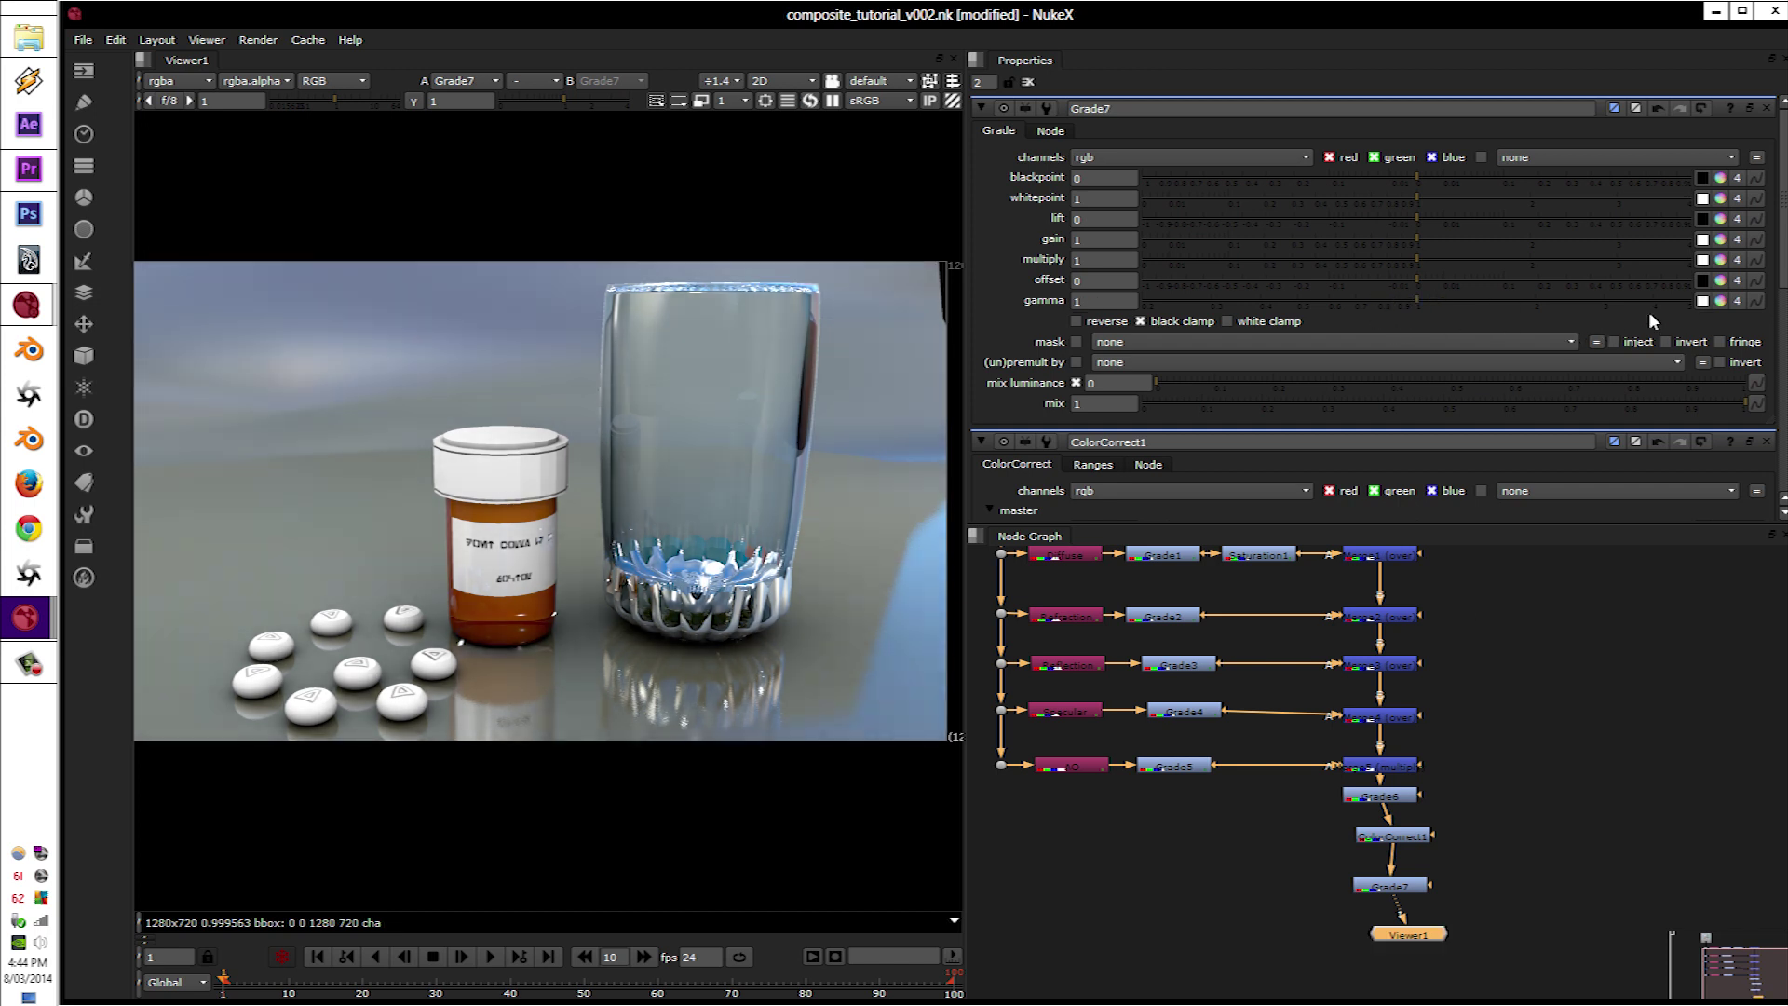
pyautogui.click(1719, 301)
pyautogui.moveTo(1053, 355); pyautogui.dragTo(872, 382)
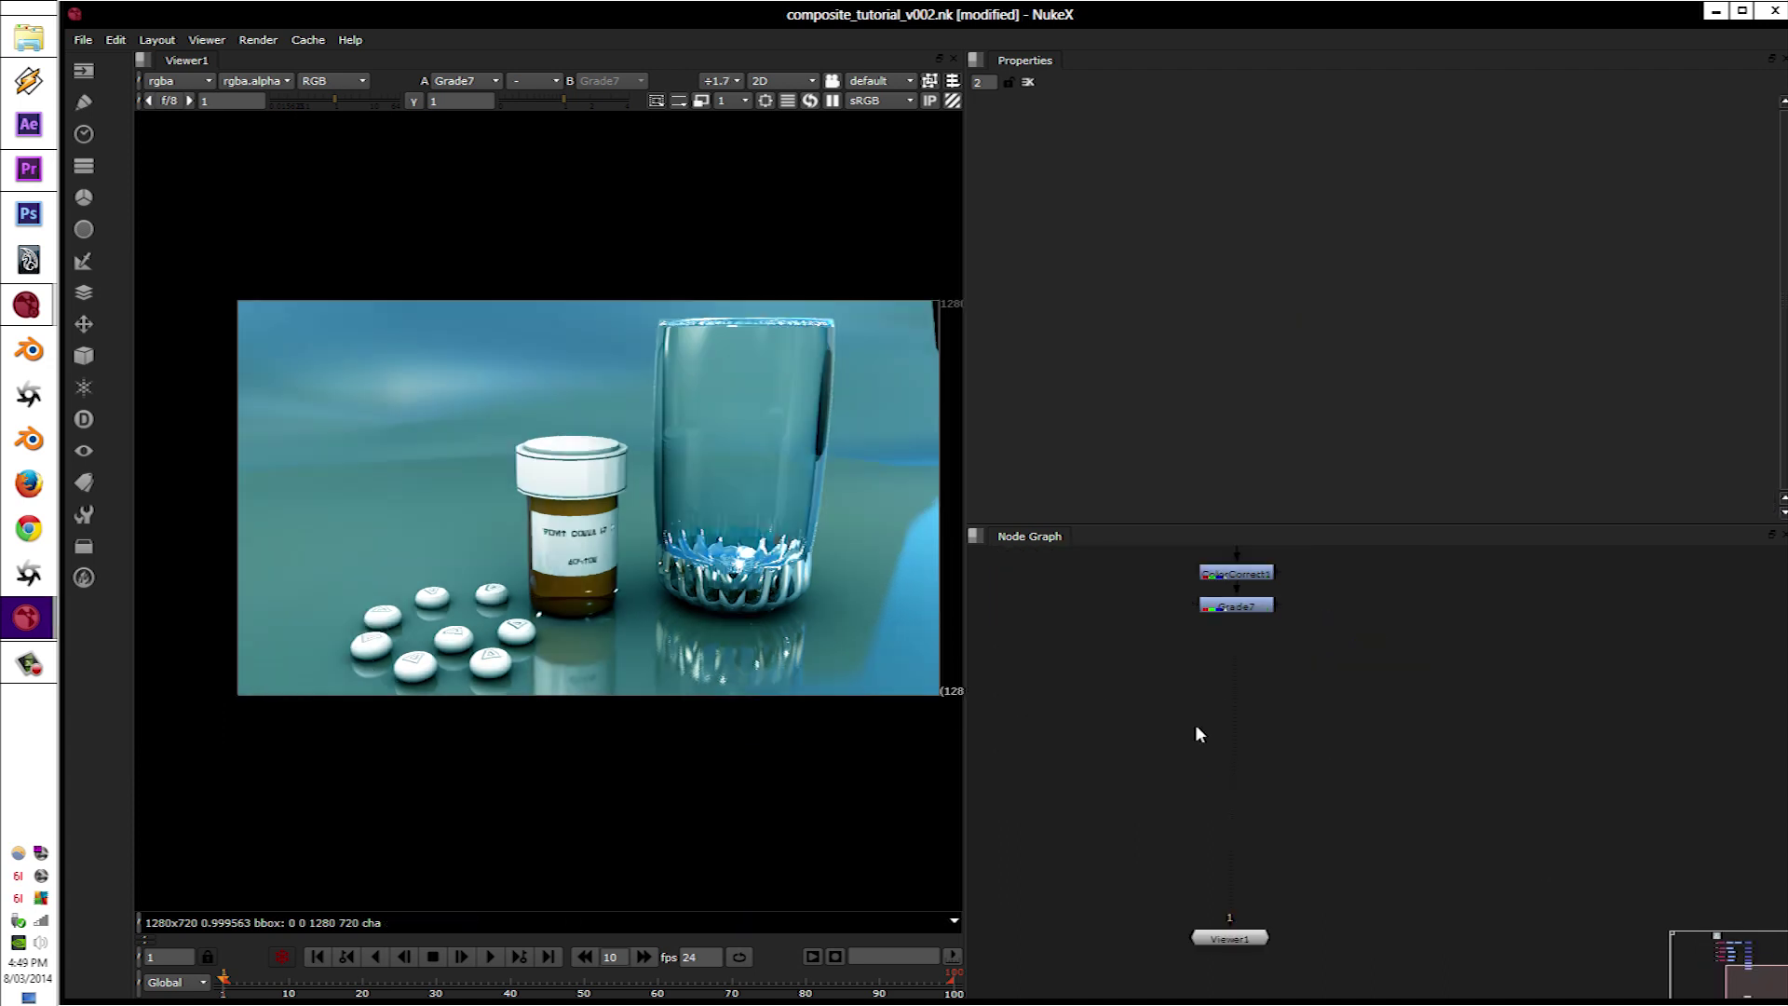
# Step: Examine the full node tree, from Read1 through the graded pass branches and merges to the final grading nodes
pyautogui.press('f')
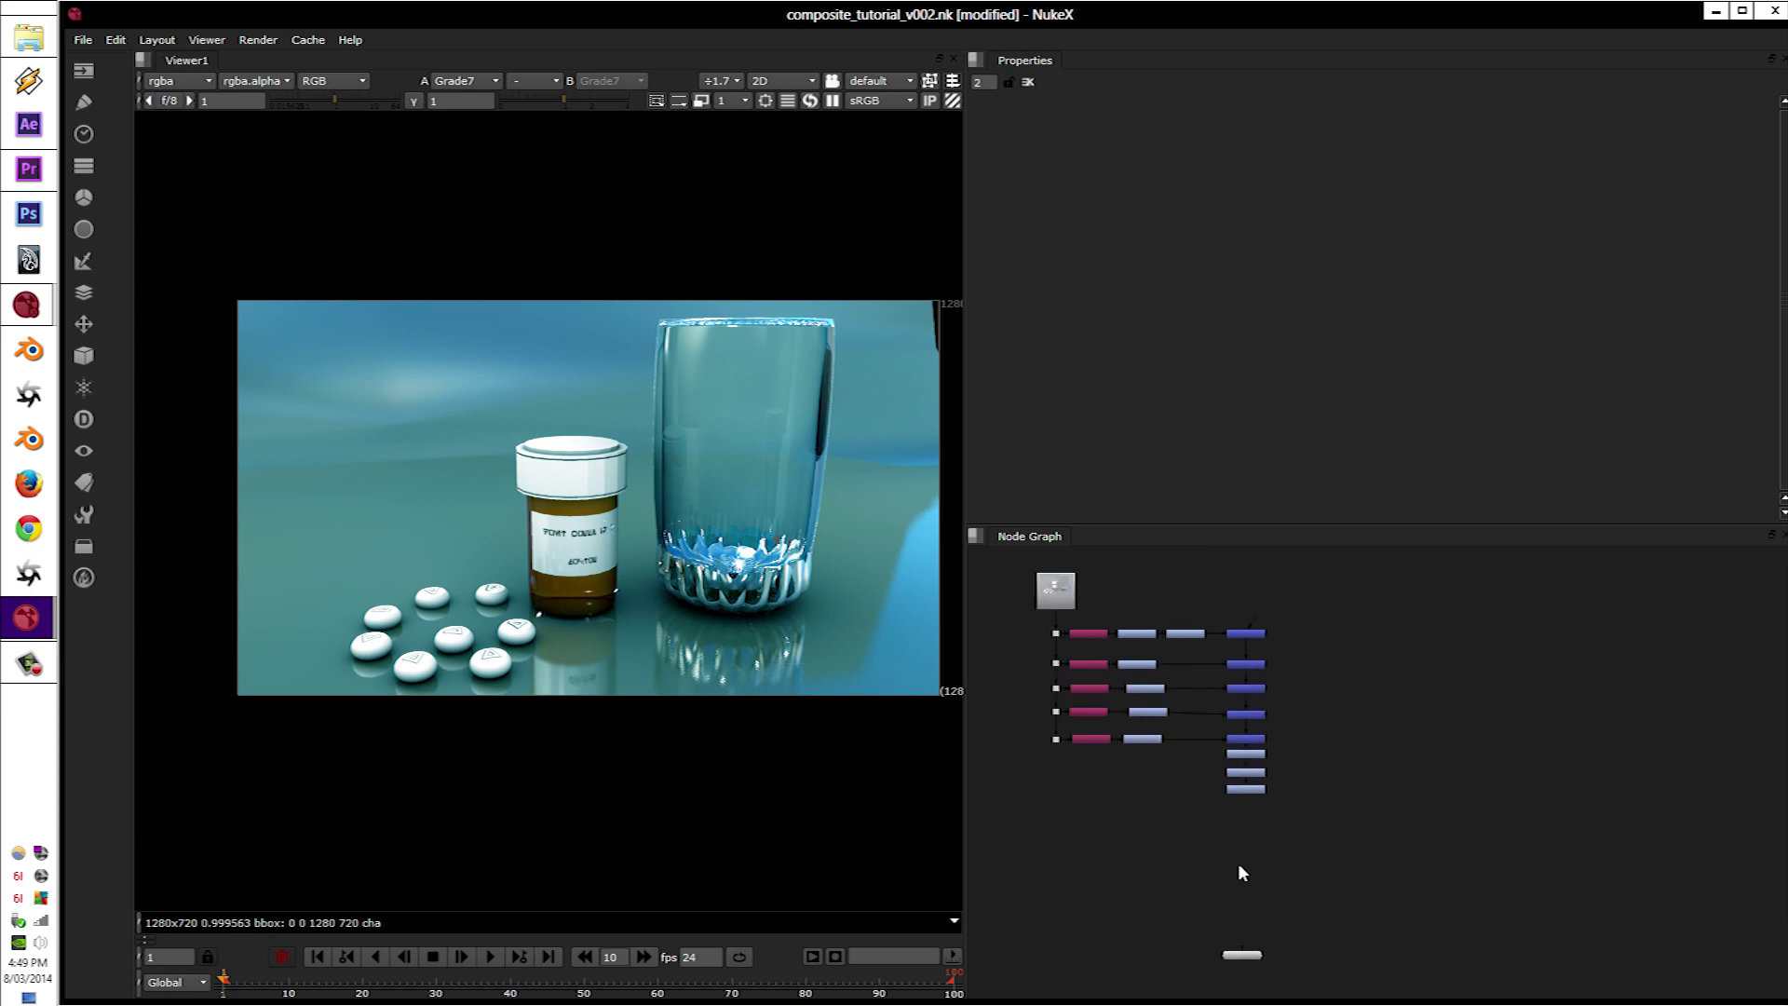
pyautogui.scroll(3, 1074, 683)
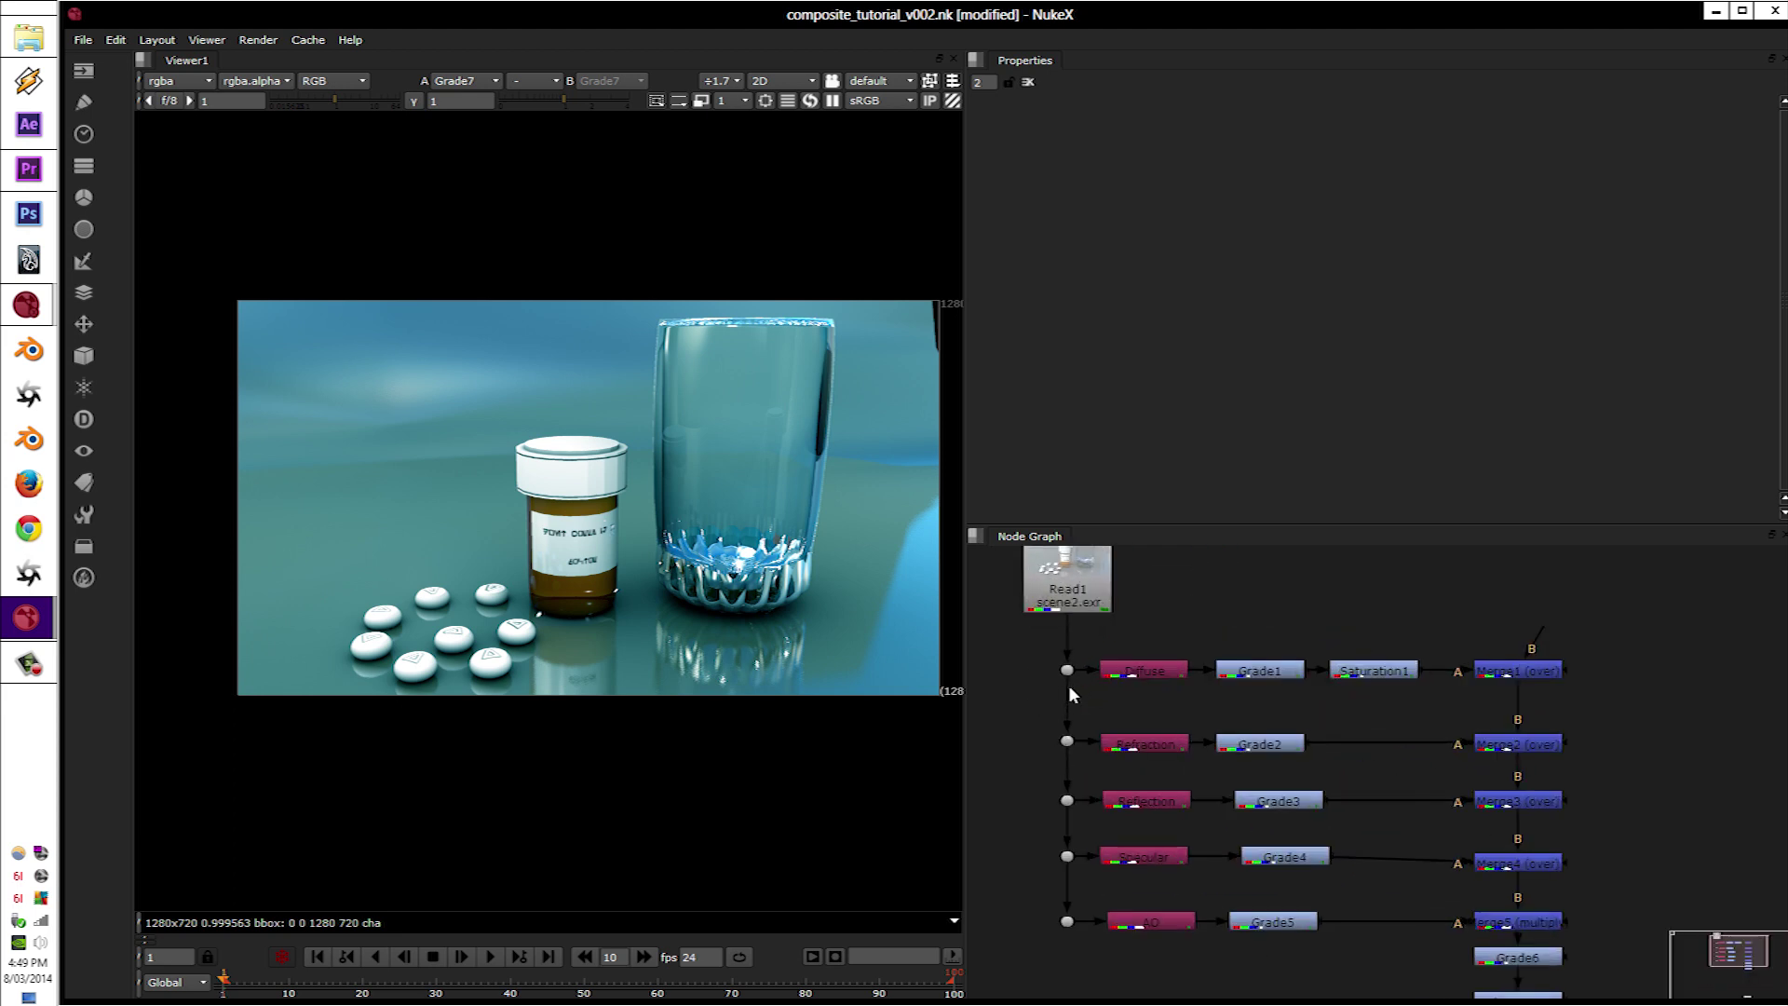
pyautogui.moveTo(990, 634); pyautogui.dragTo(1389, 992)
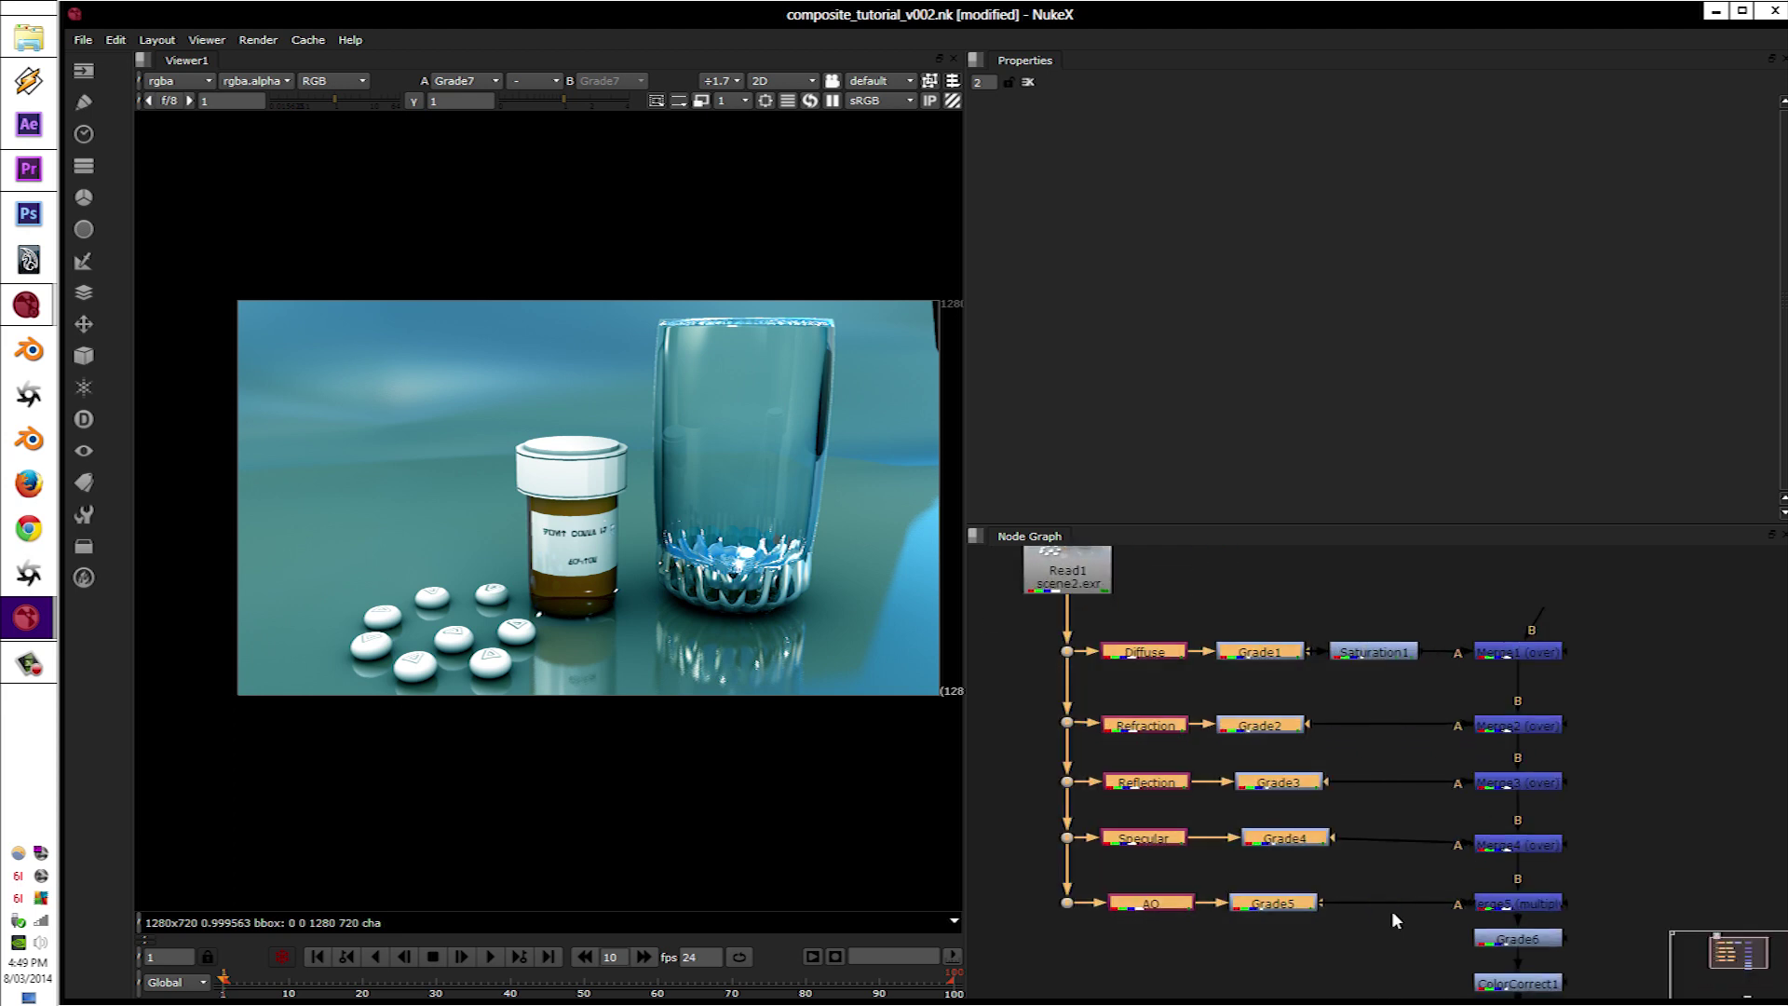
pyautogui.click(1422, 884)
pyautogui.moveTo(1421, 884); pyautogui.dragTo(1365, 829, button='middle')
pyautogui.scroll(-2, 1523, 952)
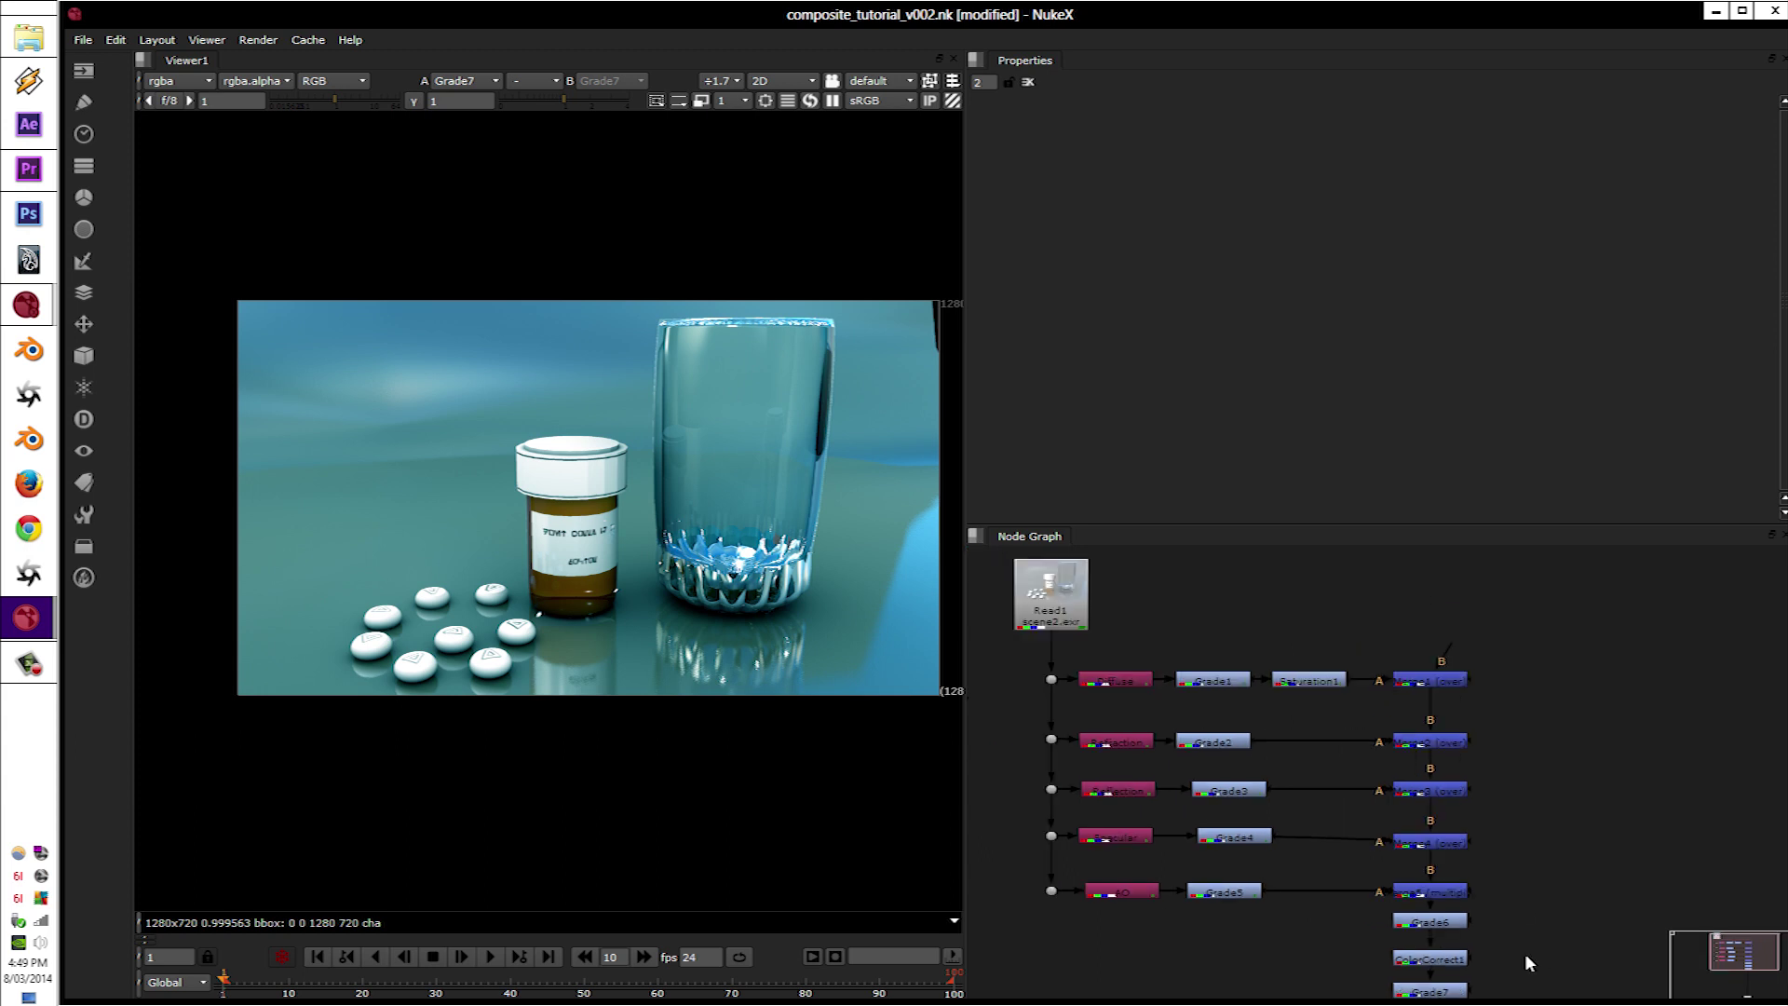
pyautogui.moveTo(1523, 952); pyautogui.dragTo(1508, 863, button='middle')
pyautogui.moveTo(1263, 645); pyautogui.dragTo(1268, 699, button='middle')
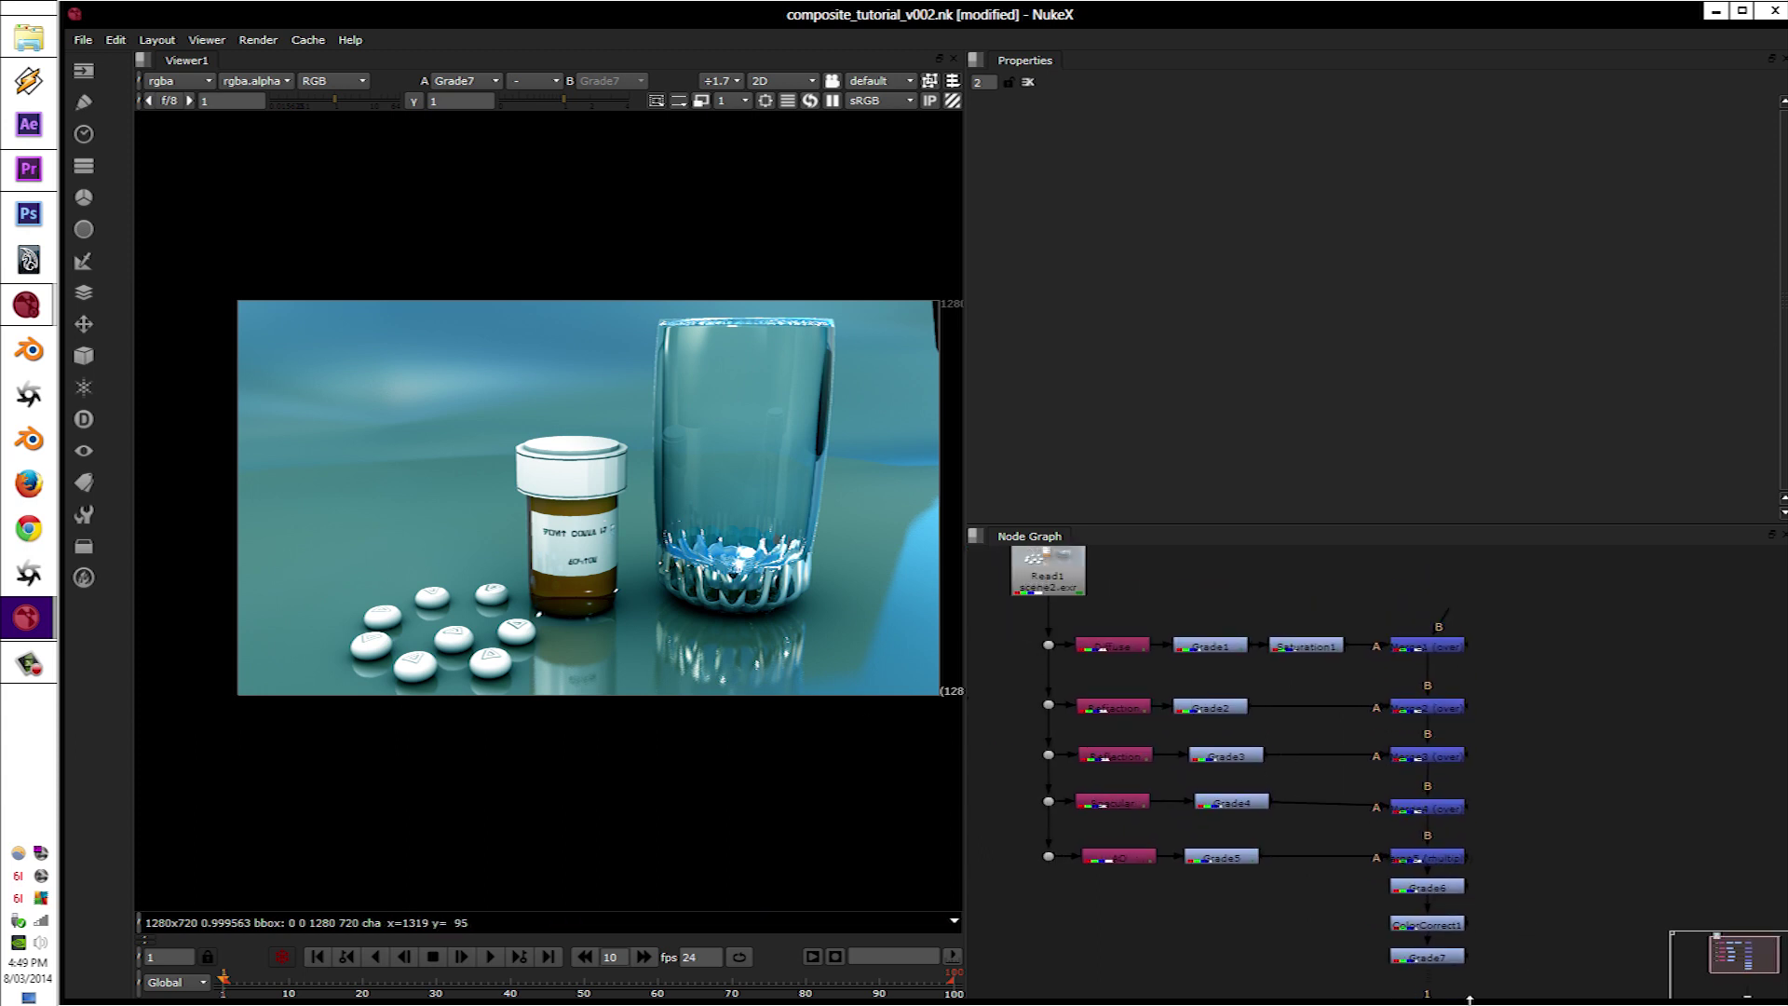
# Step: Compare the original Read1 render on viewer input 2 with the graded Grade7 result on viewer input 1
pyautogui.click(1435, 960)
pyautogui.click(1054, 589)
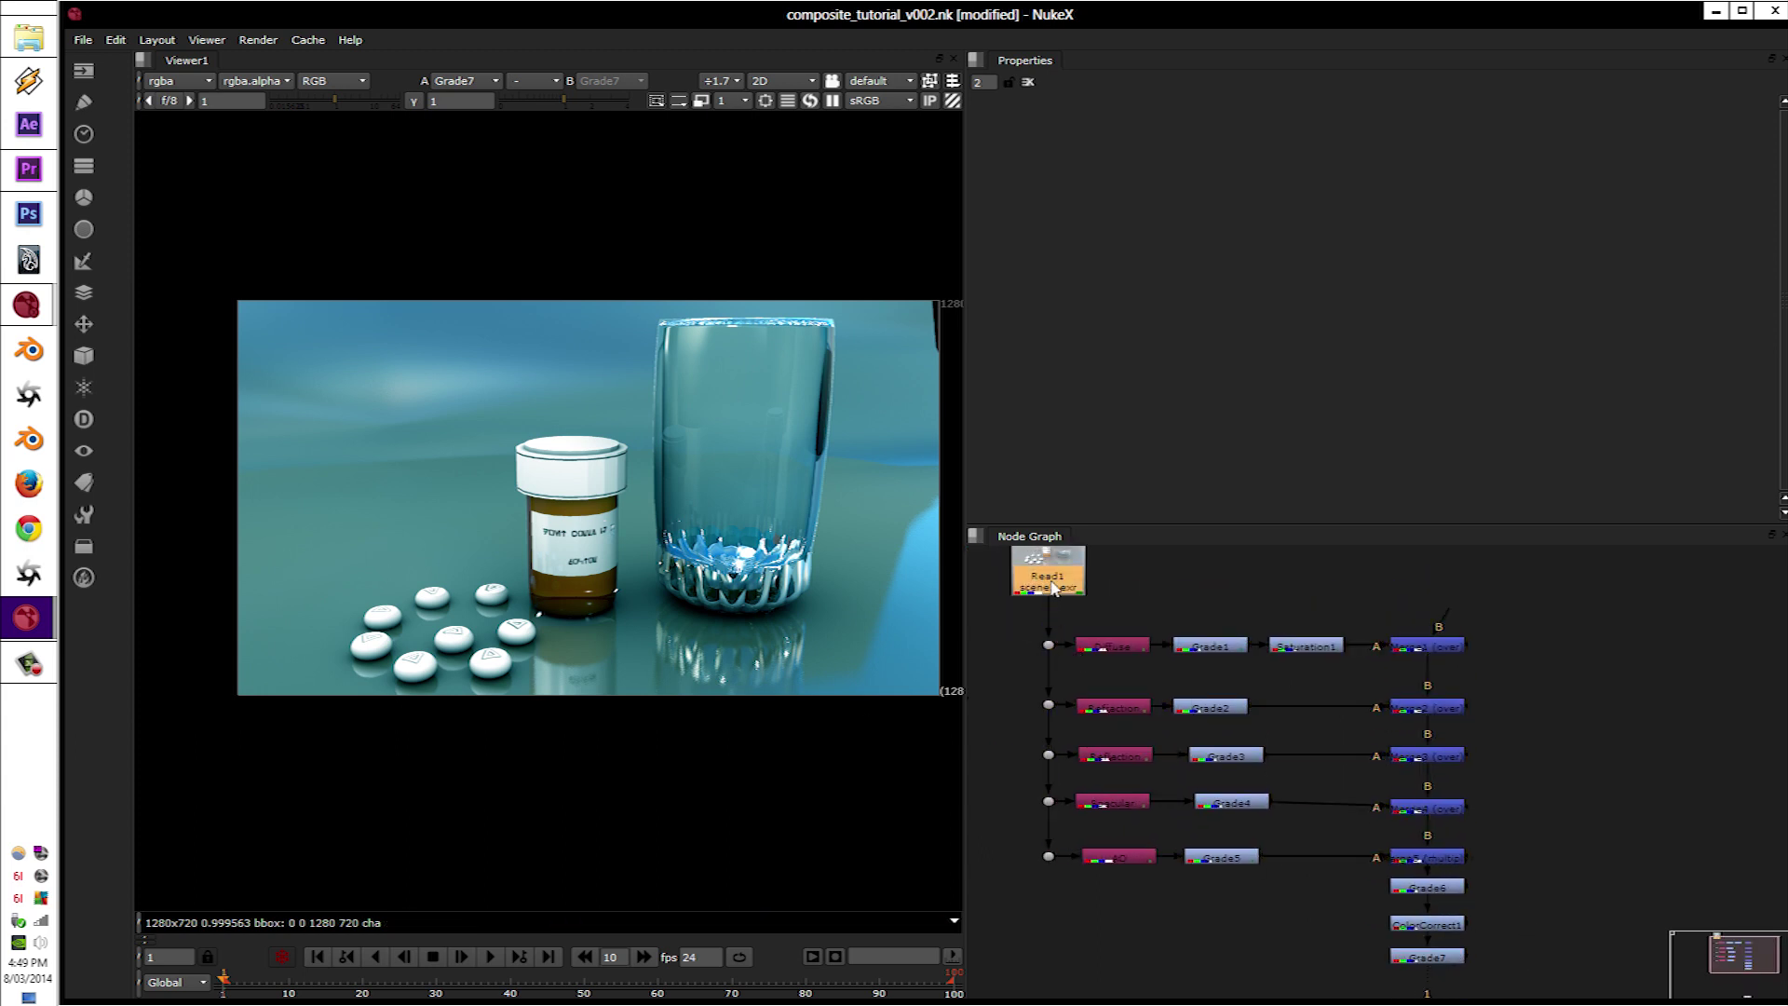
pyautogui.press('2')
pyautogui.press('1')
pyautogui.press('2')
pyautogui.press('1')
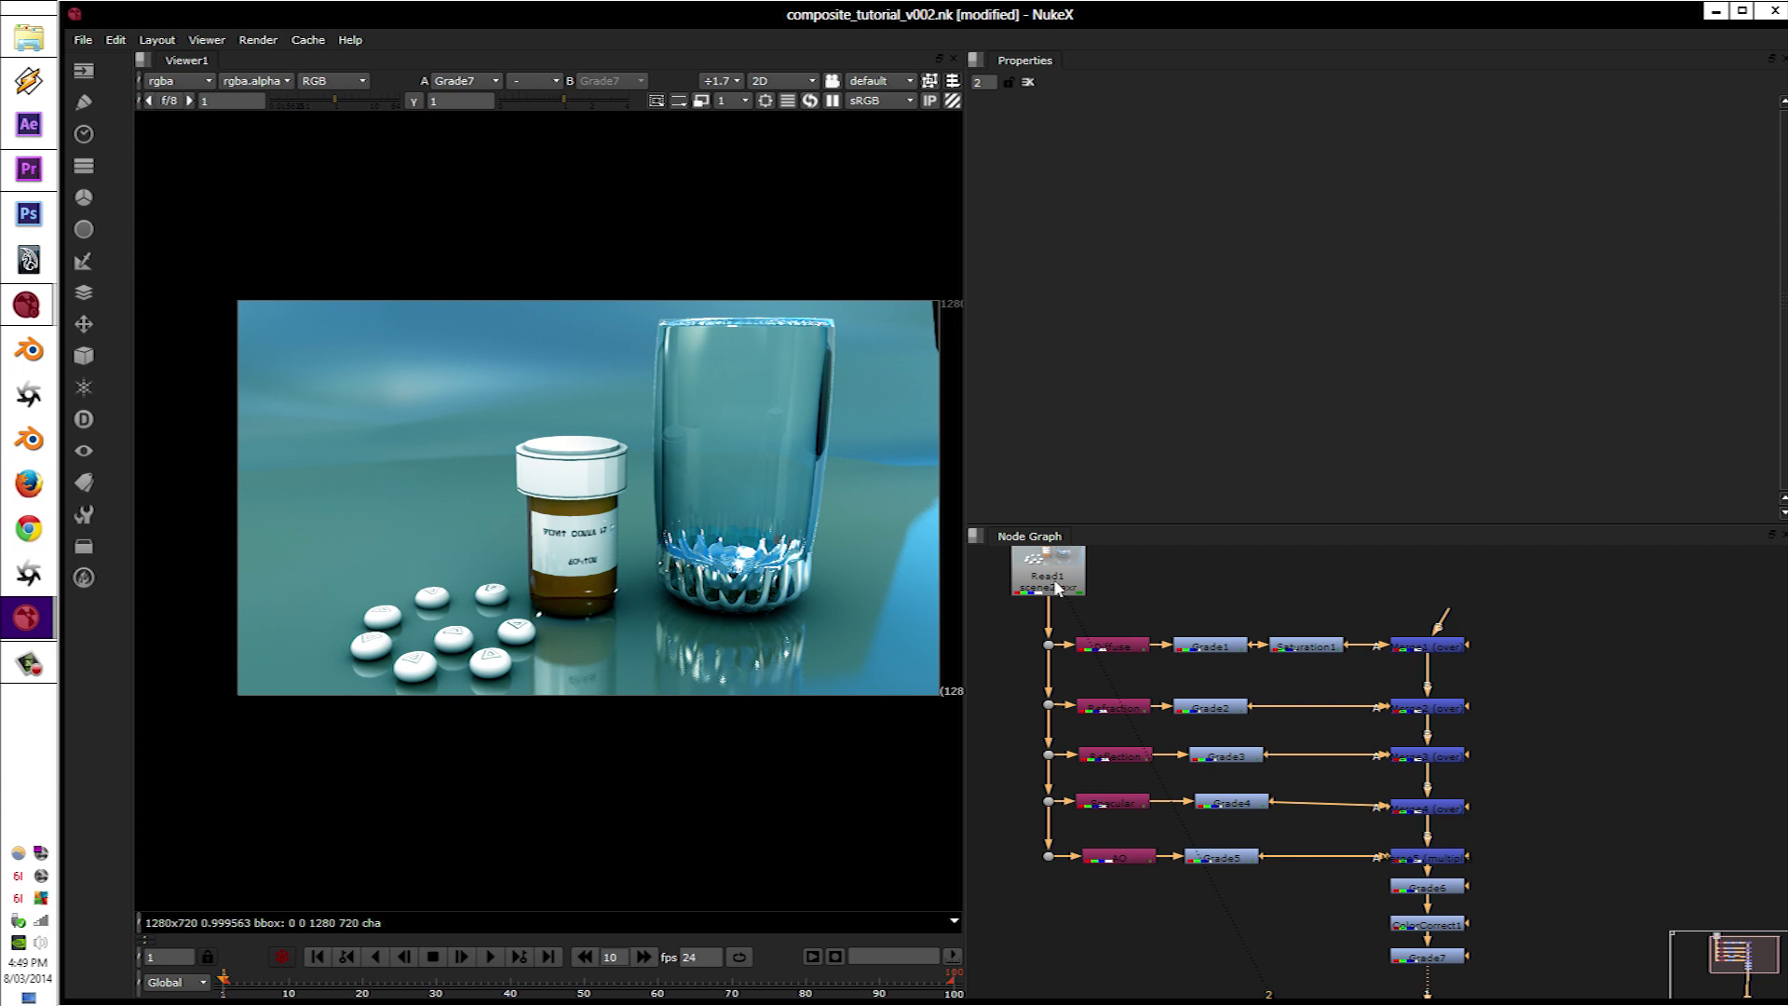
# Step: Review the chain between Viewer1 and Grade7 and the Diffuse, Refraction, Reflection, Specular and AO branches against the final image
pyautogui.scroll(-1, 1052, 583)
pyautogui.moveTo(1312, 932); pyautogui.dragTo(1191, 657, button='middle')
pyautogui.scroll(1, 1296, 851)
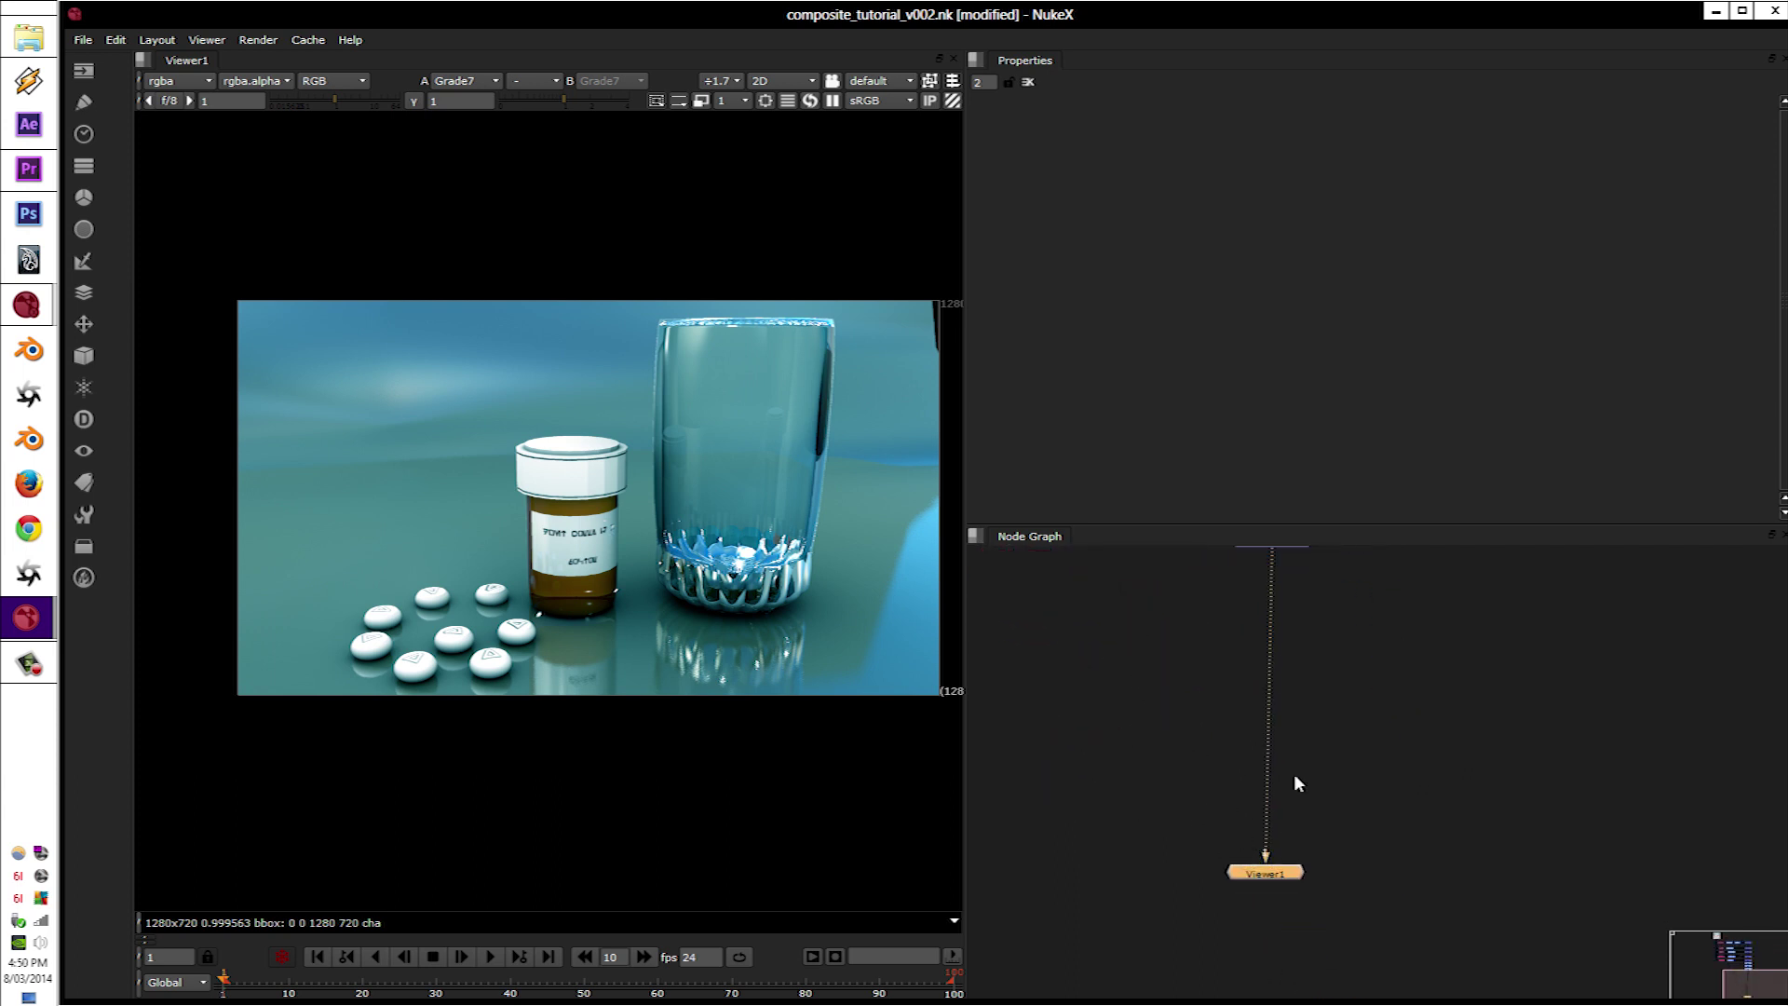
pyautogui.moveTo(1307, 745); pyautogui.dragTo(1324, 819, button='middle')
pyautogui.scroll(-1, 1324, 820)
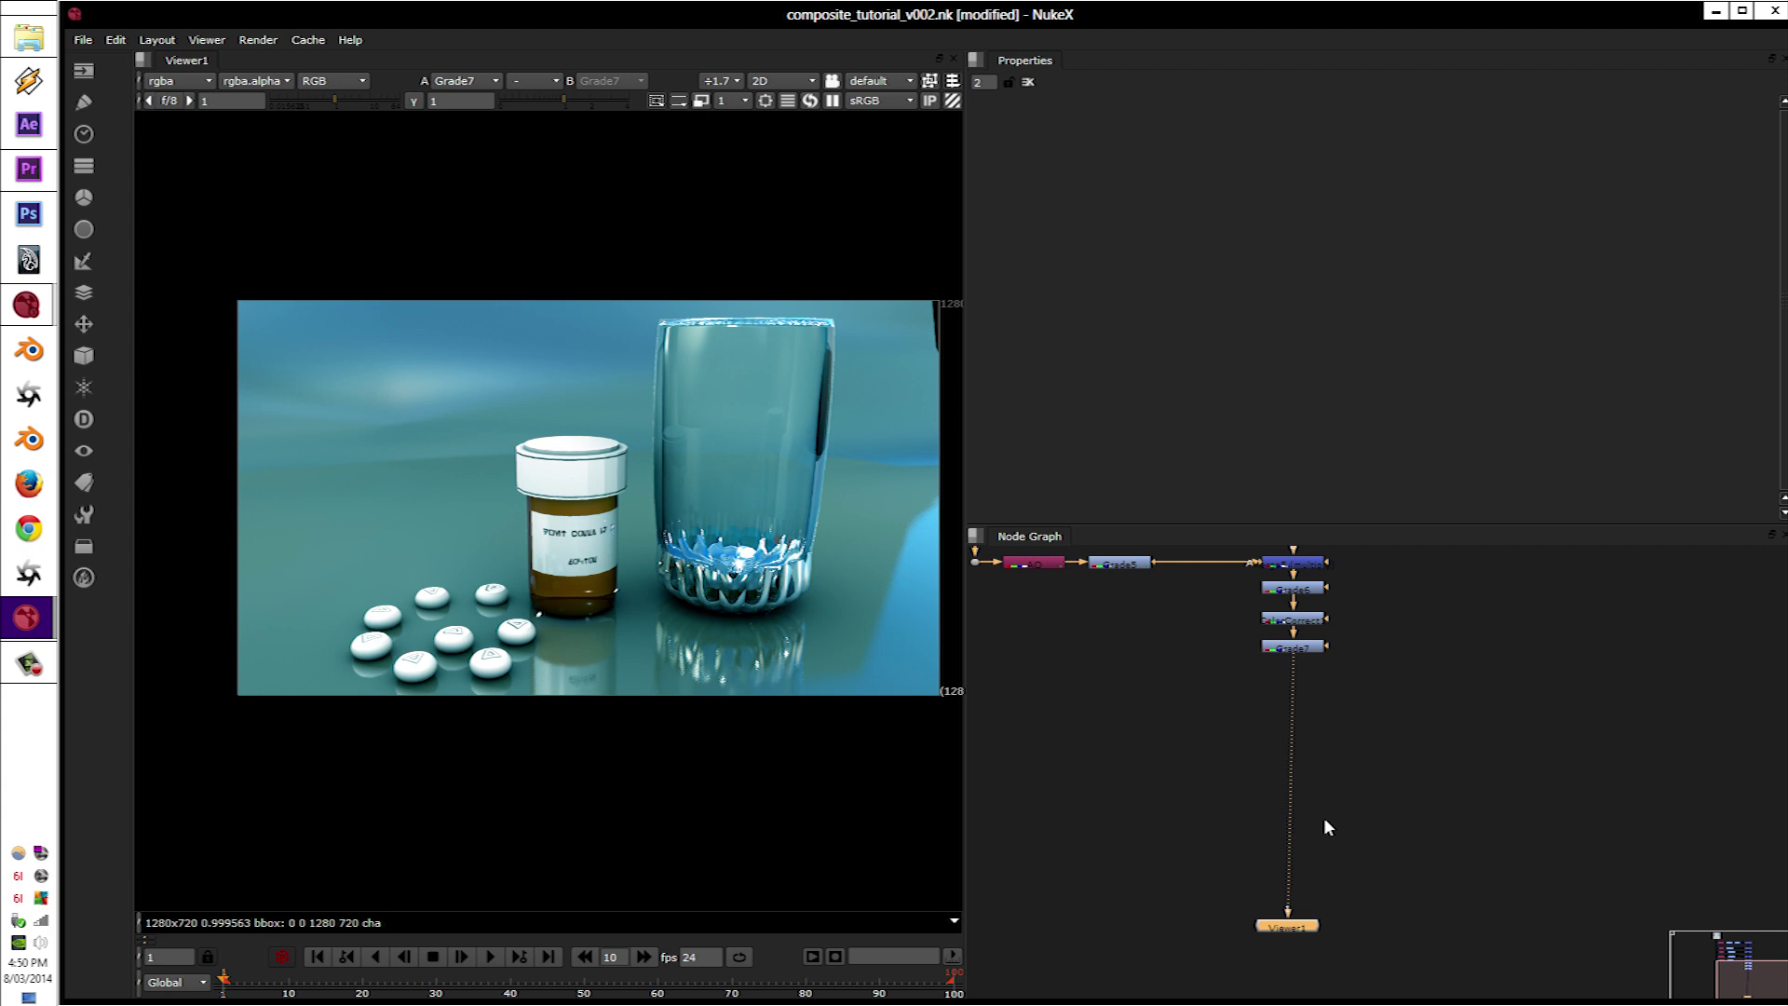
pyautogui.moveTo(1203, 692); pyautogui.dragTo(1207, 891, button='middle')
pyautogui.scroll(1, 1102, 737)
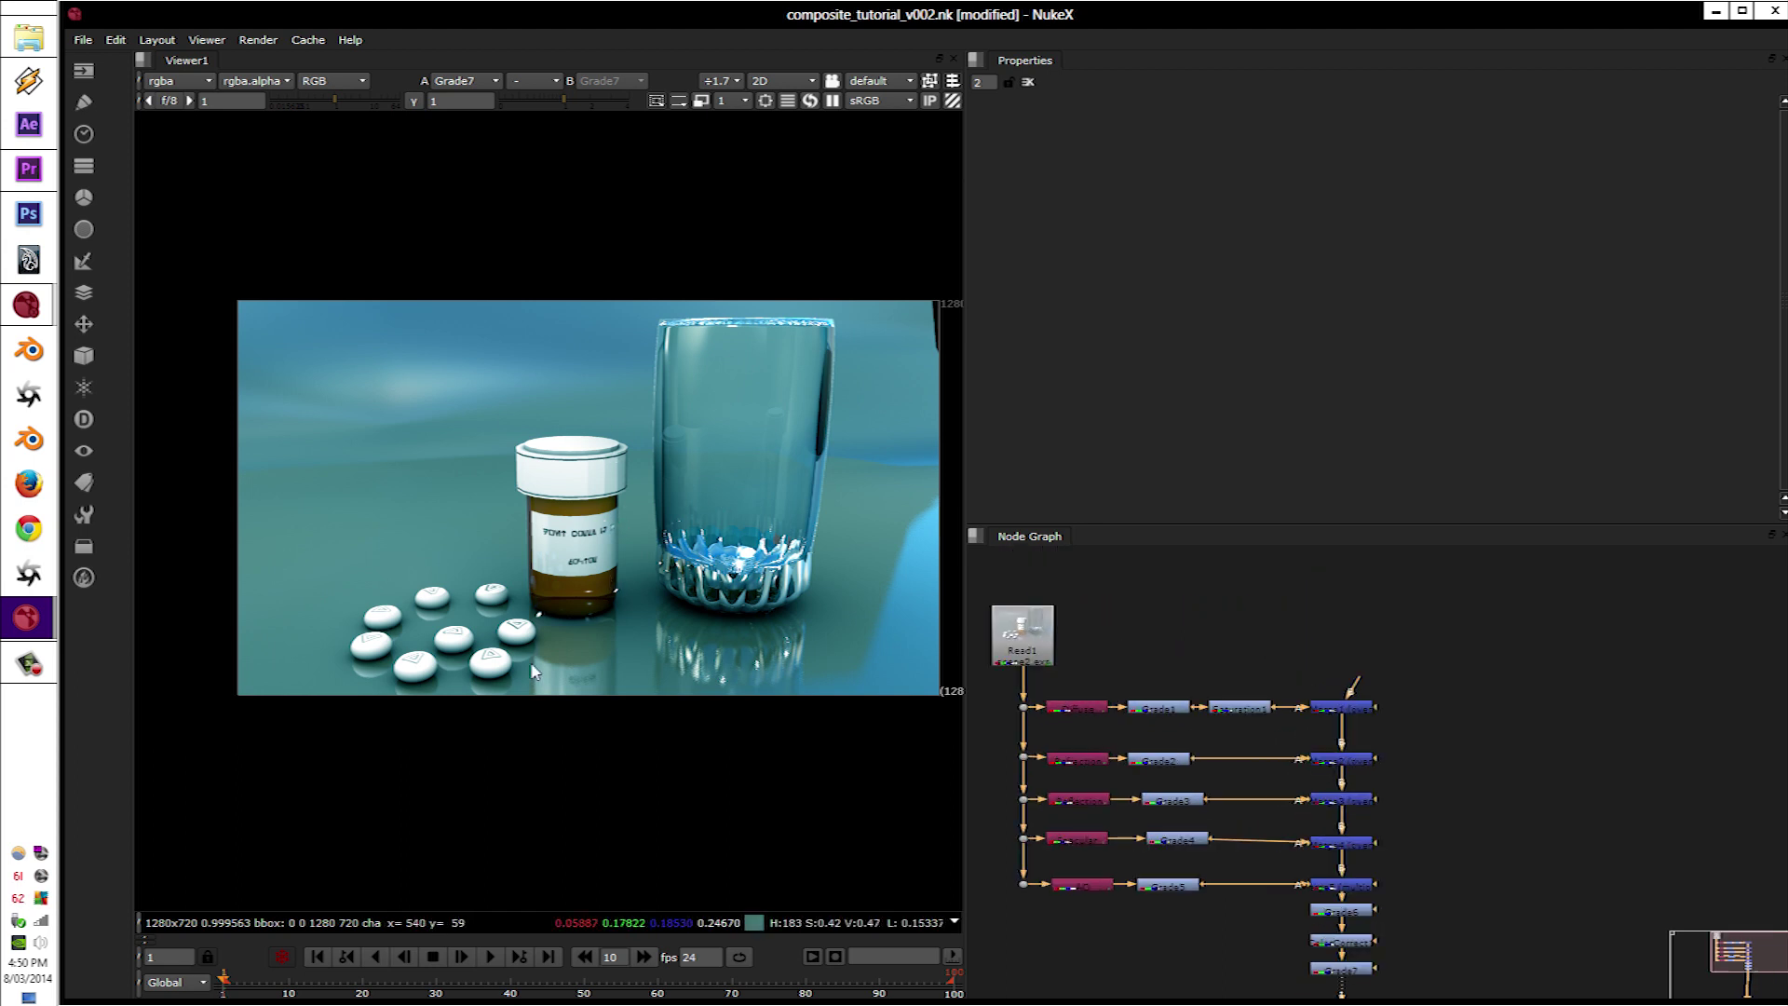
pyautogui.scroll(3, 1149, 756)
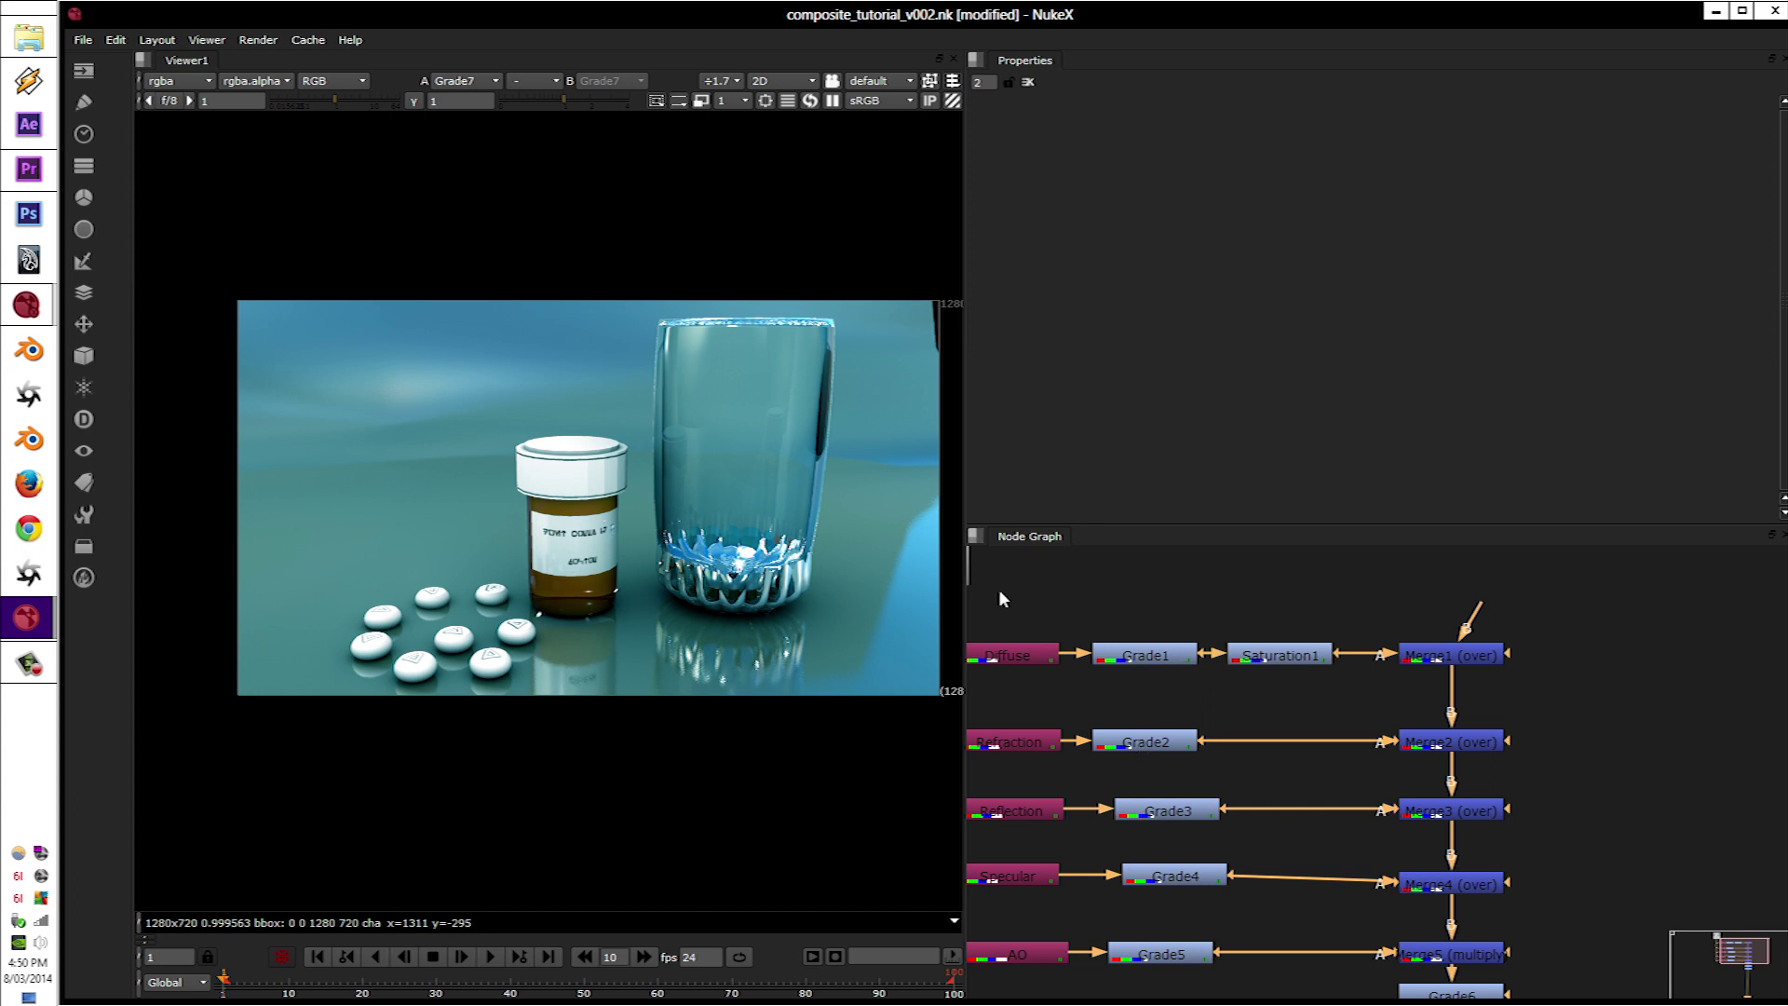
pyautogui.moveTo(1094, 697); pyautogui.dragTo(1161, 677, button='middle')
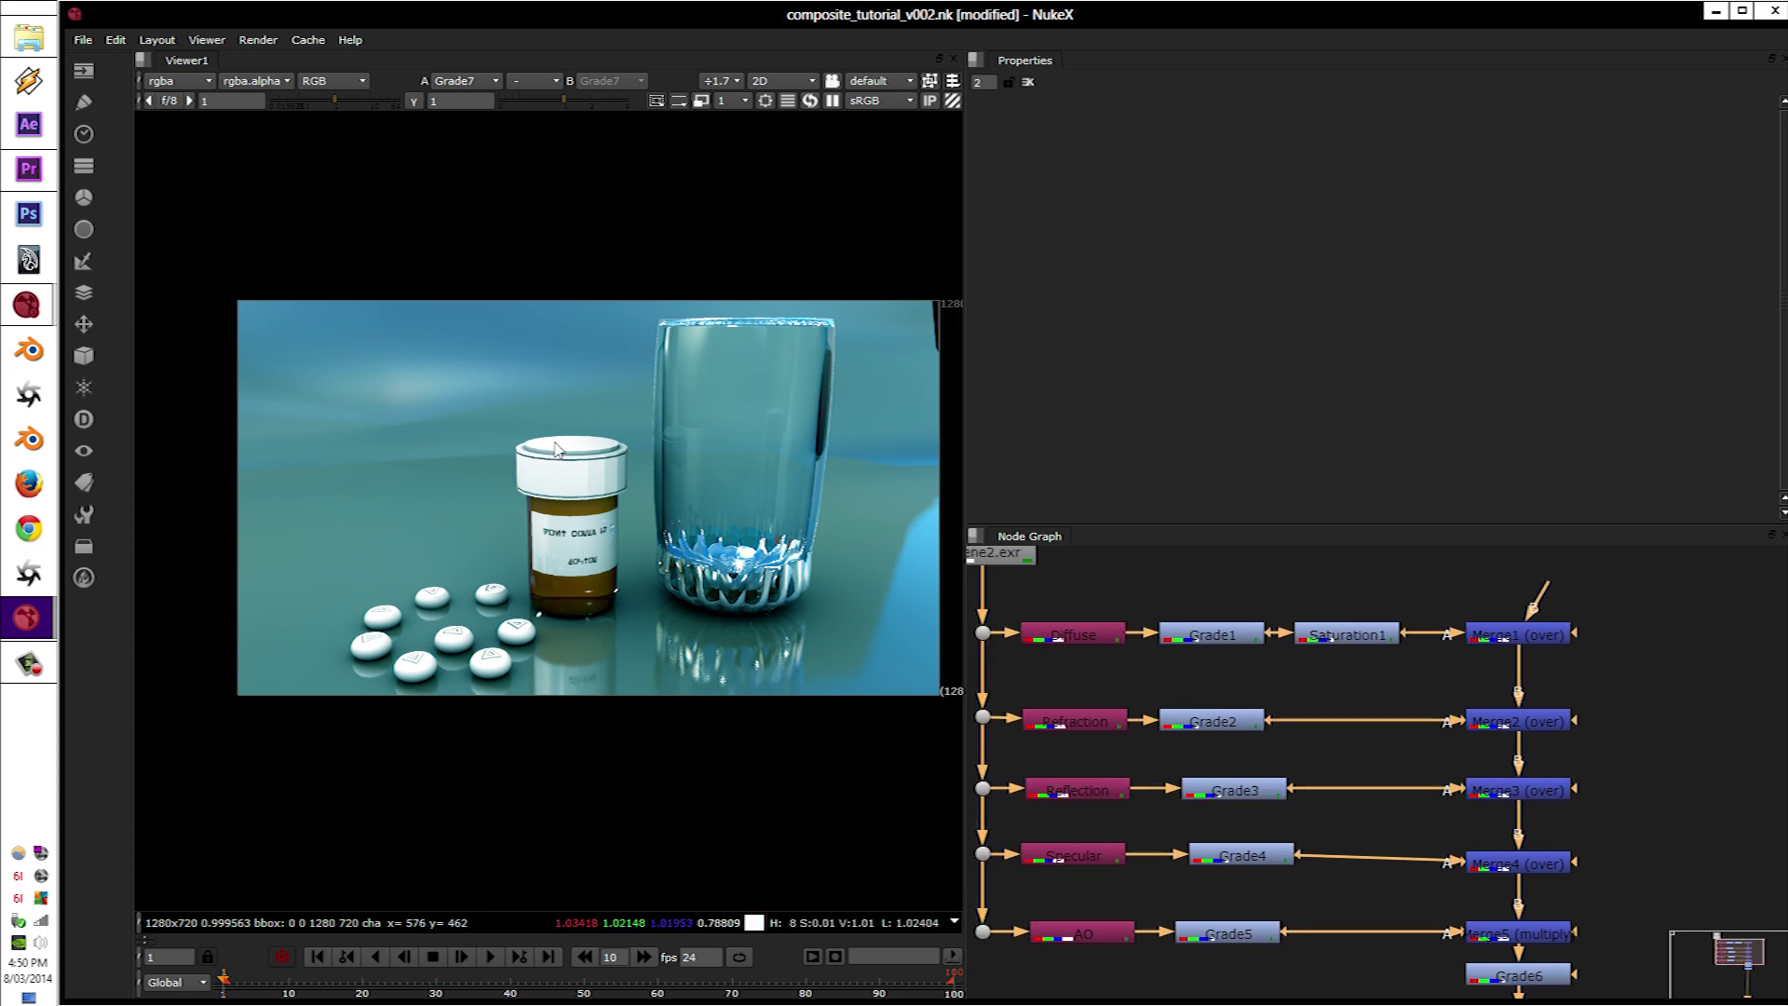